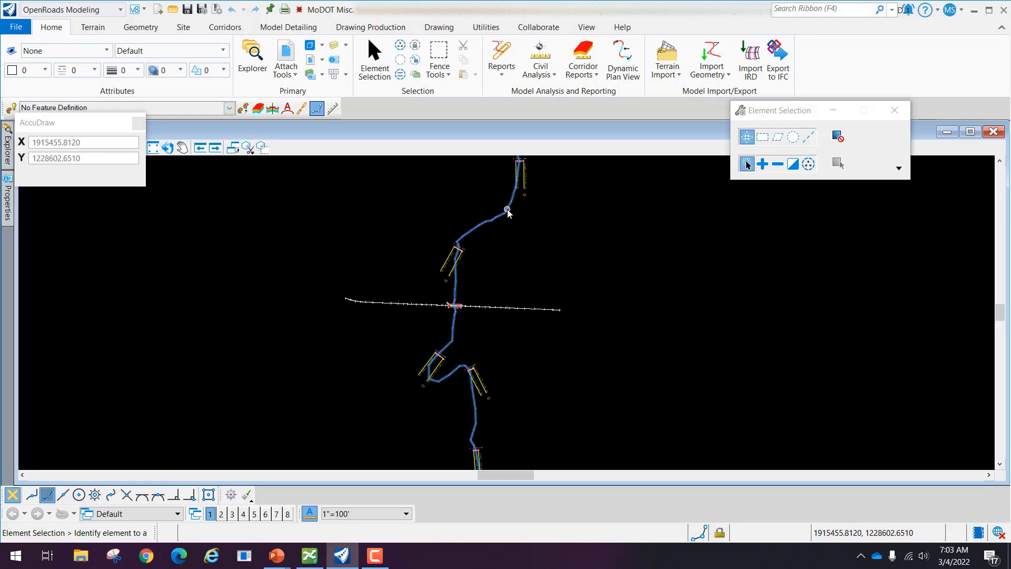
Step: Examine the 753 stream profile line, the cross section on its upstream side and the bridge where the roadway crosses it
mouse_move(508, 211)
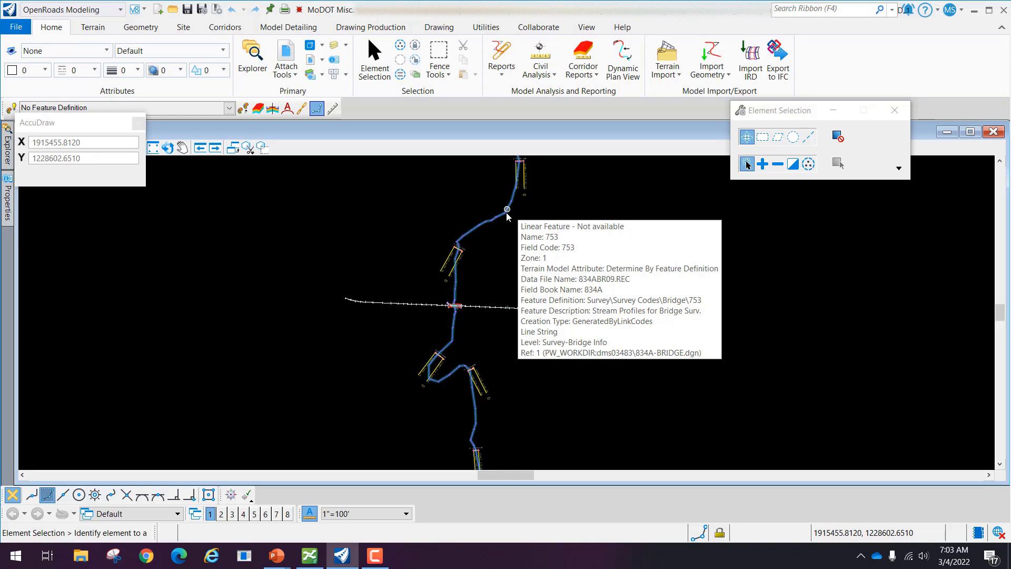
mouse_move(457, 288)
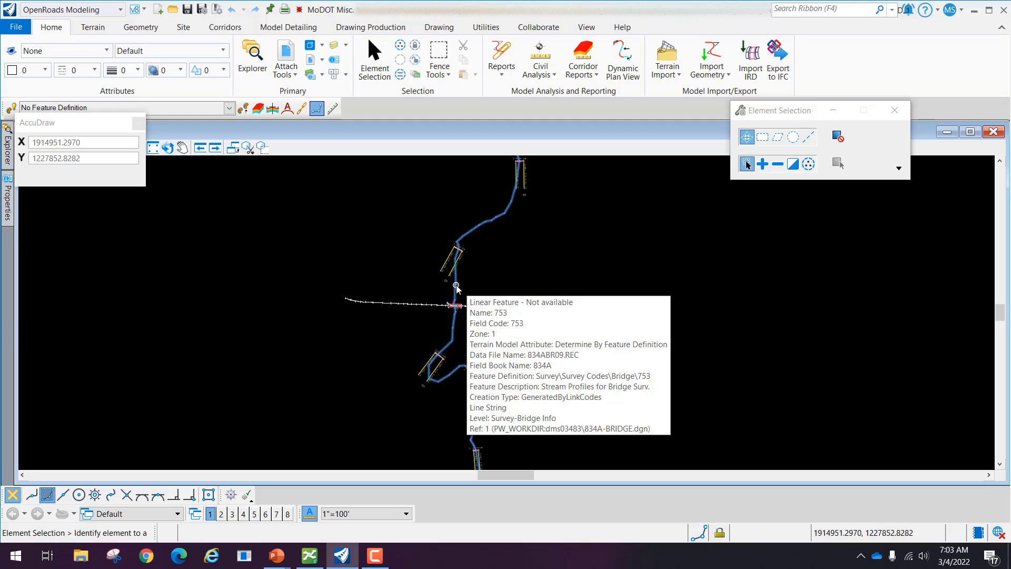
click(457, 287)
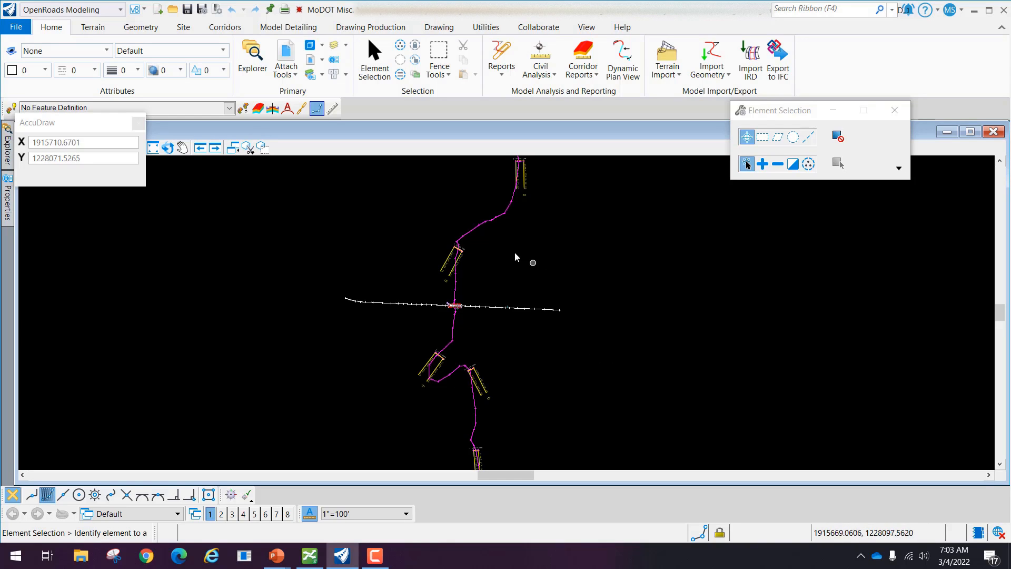
scroll(468, 228, up, 5)
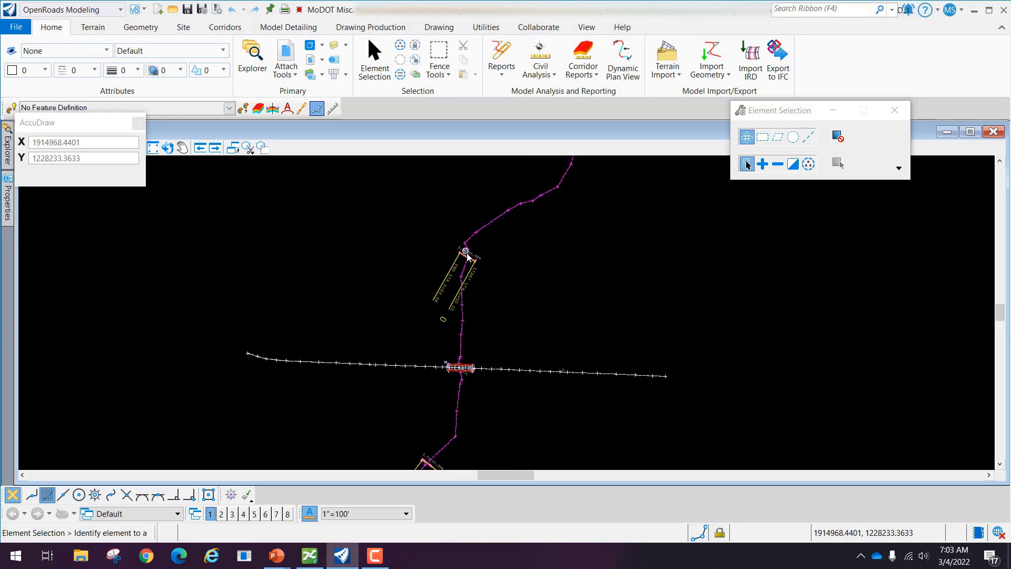
scroll(478, 266, up, 4)
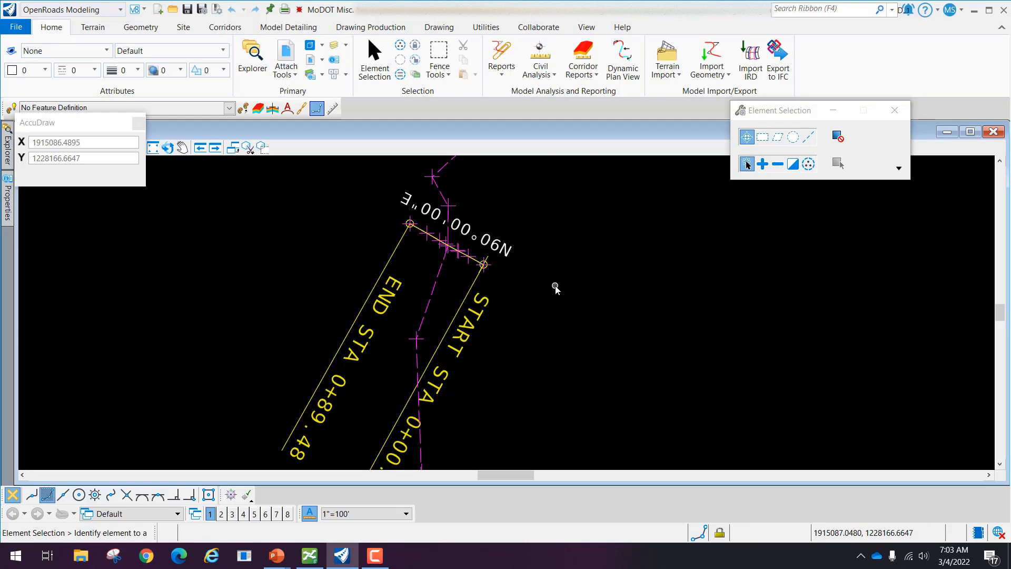
scroll(555, 287, down, 5)
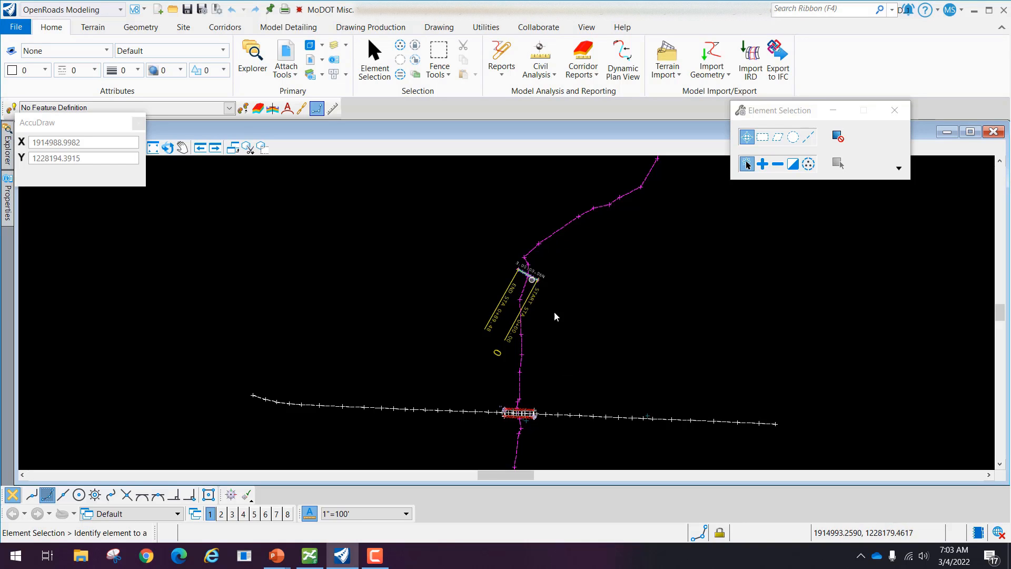
scroll(532, 419, up, 4)
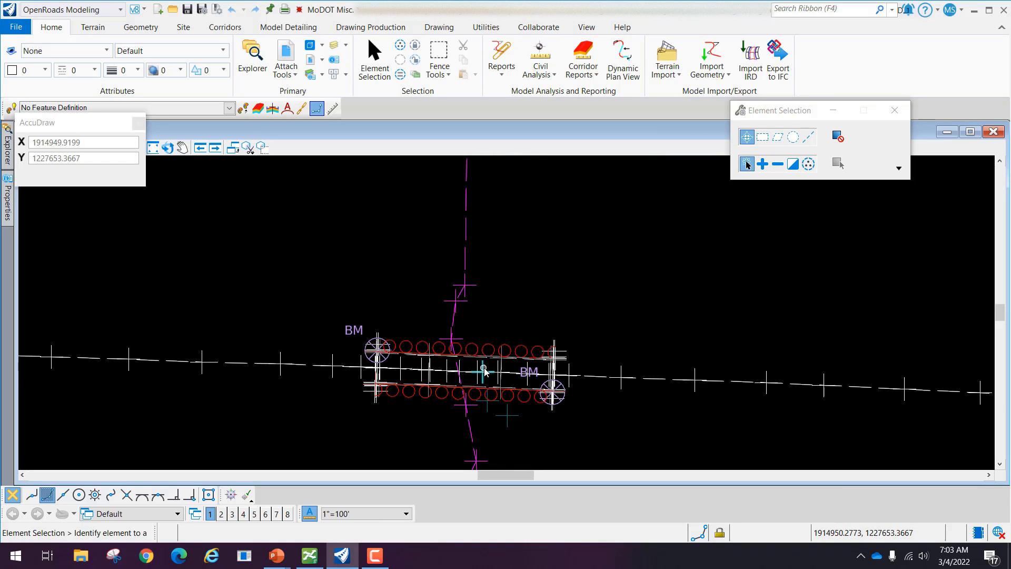
scroll(479, 377, down, 5)
Step: Examine the two cross sections downstream of the bridge and identify the stream profile line again near its upper end
middle_drag(514, 409, 519, 211)
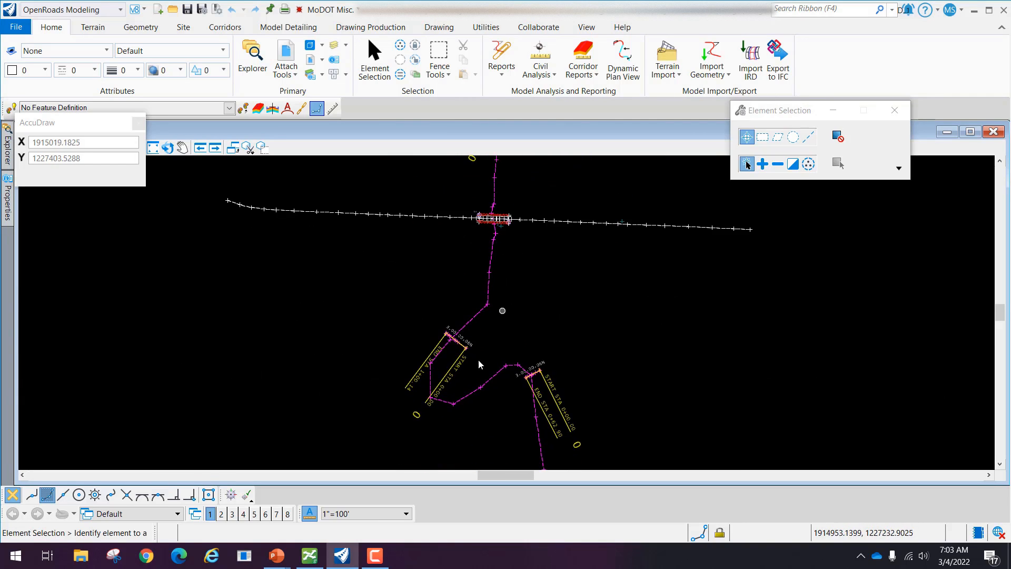
scroll(451, 353, up, 4)
scroll(656, 421, down, 5)
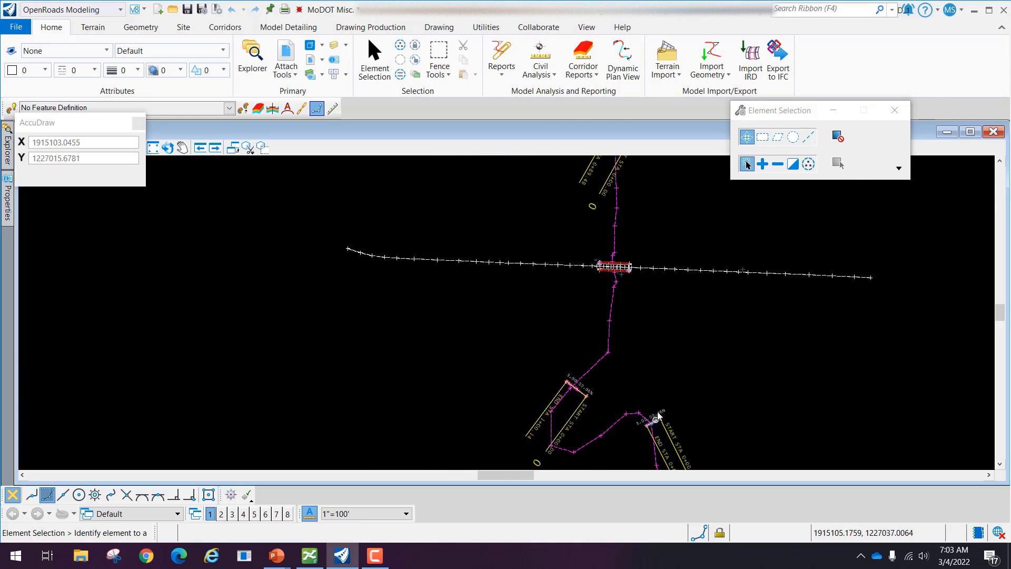
middle_drag(676, 373, 525, 404)
middle_drag(581, 316, 579, 414)
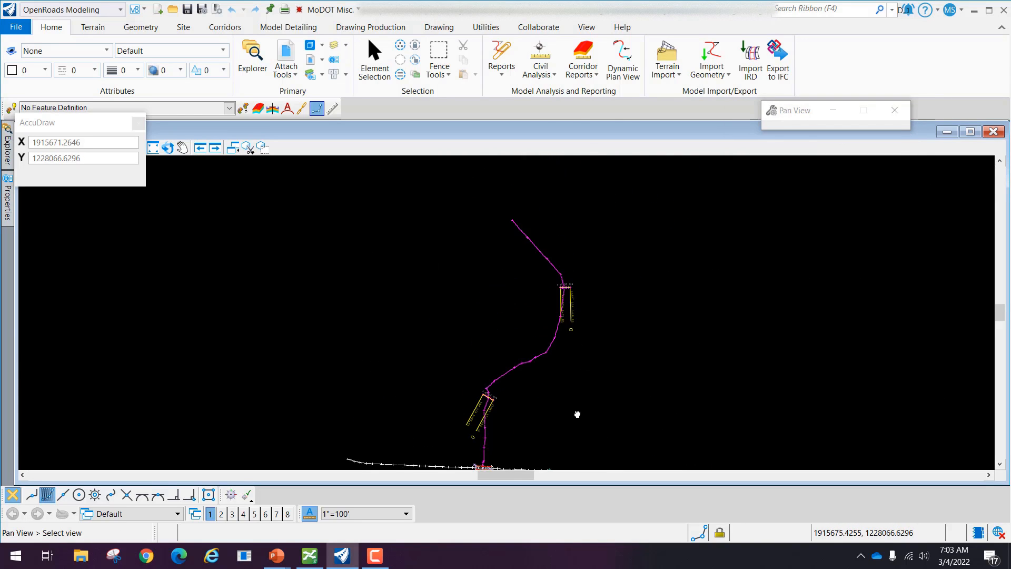
click(559, 340)
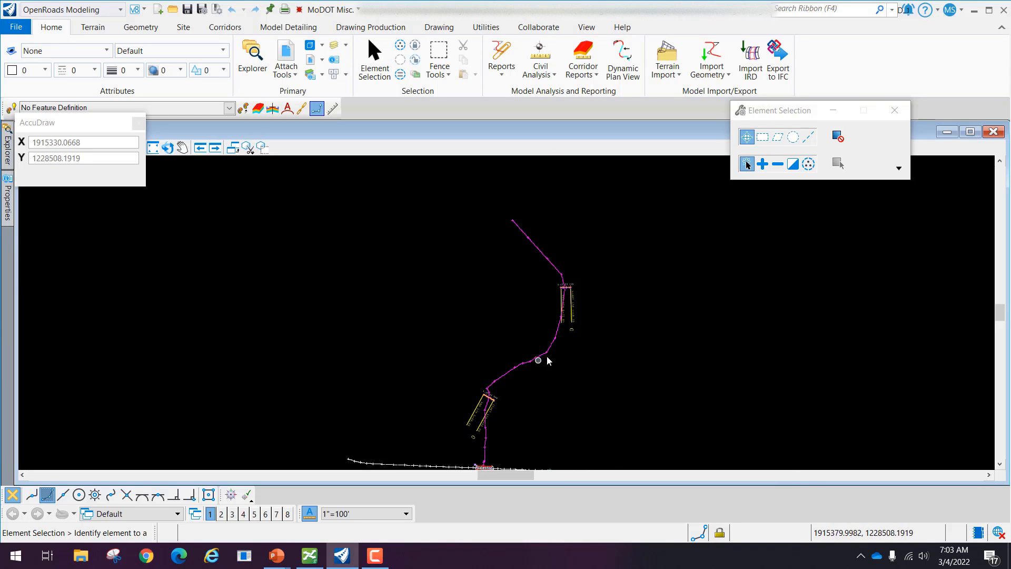
mouse_move(540, 358)
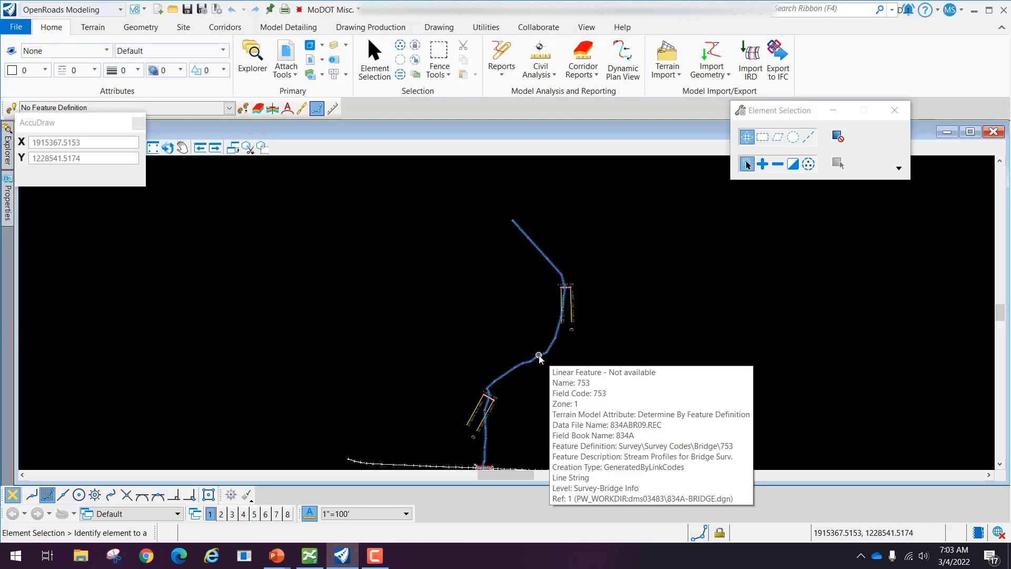
click(539, 358)
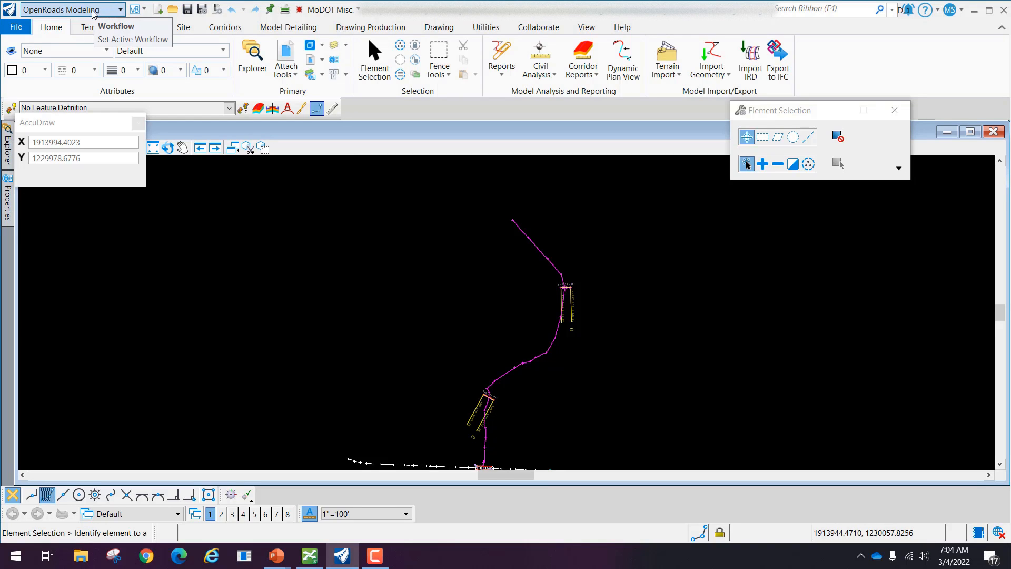
Step: Create a plan element from the 3D stream profile line with no feature definition, and undo it
click(289, 27)
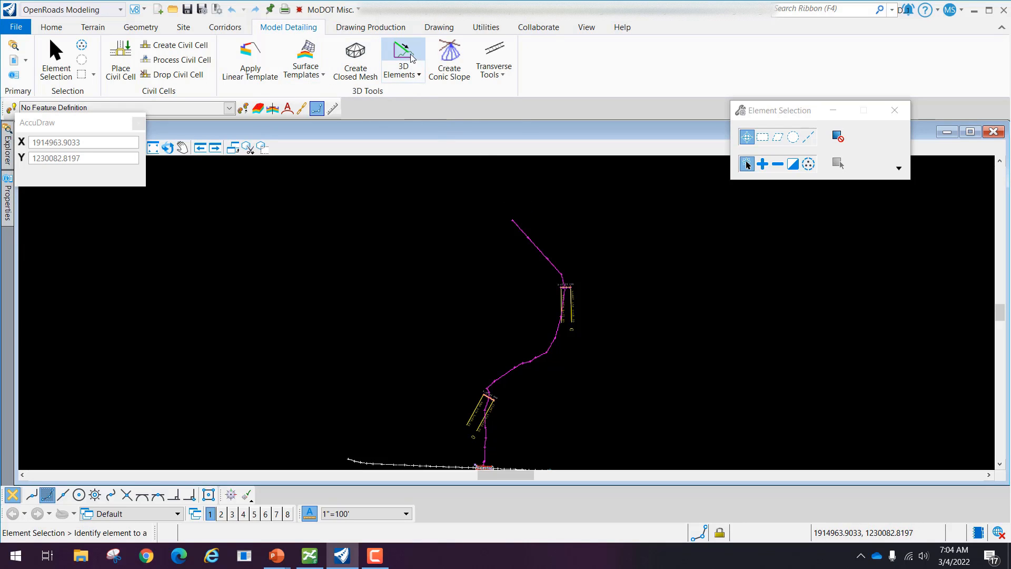
click(419, 76)
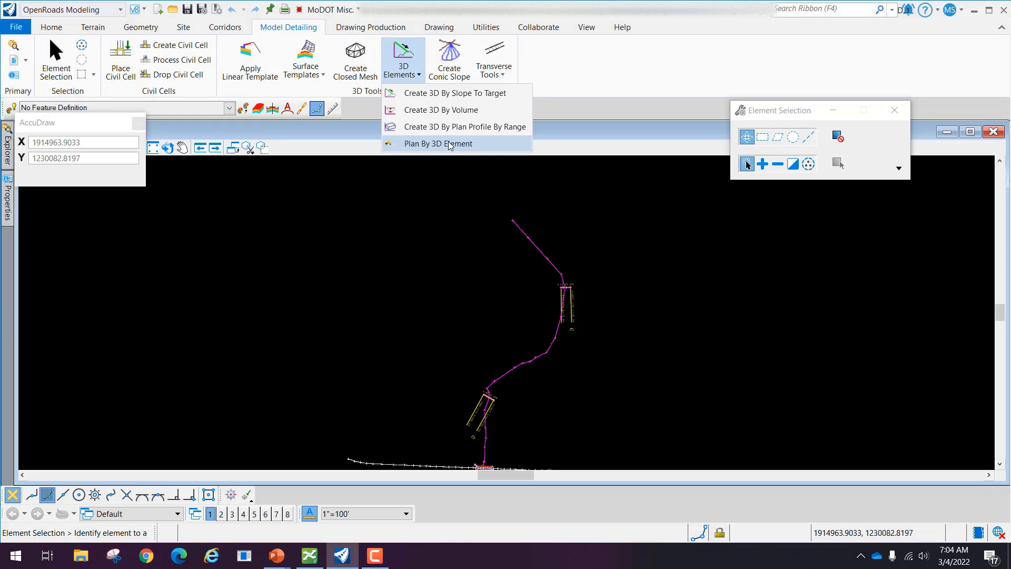
click(468, 145)
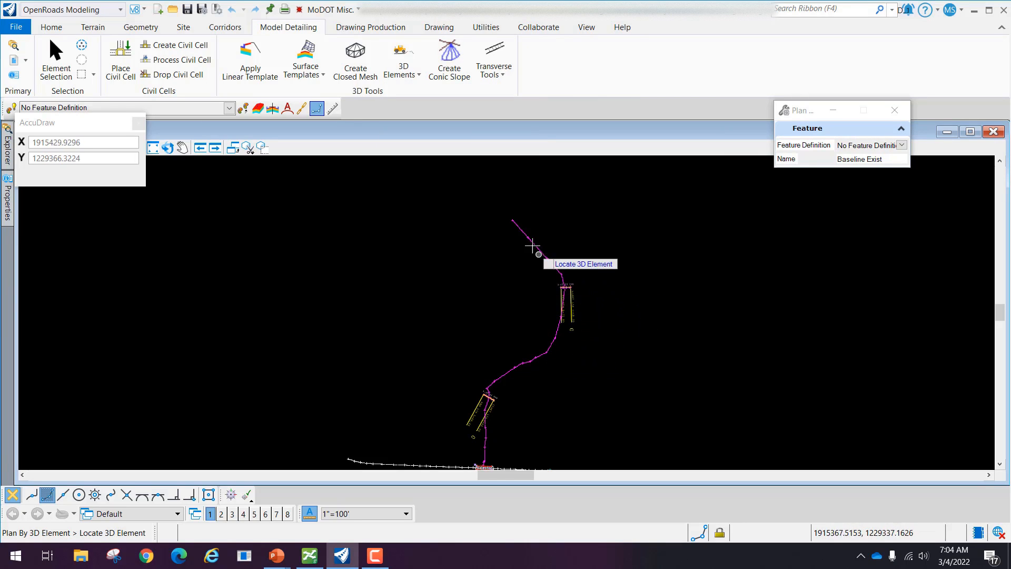
mouse_move(536, 244)
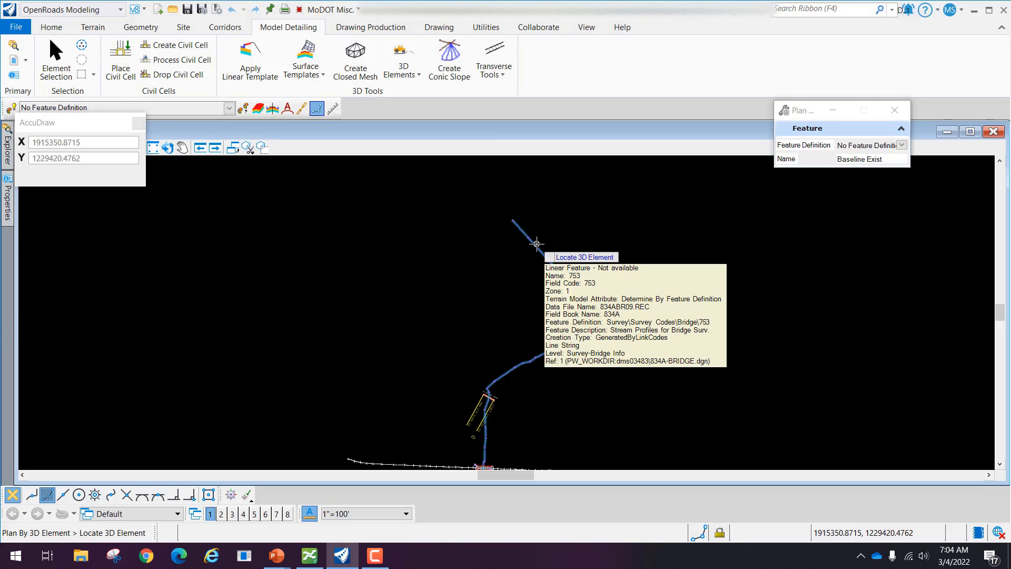
click(536, 244)
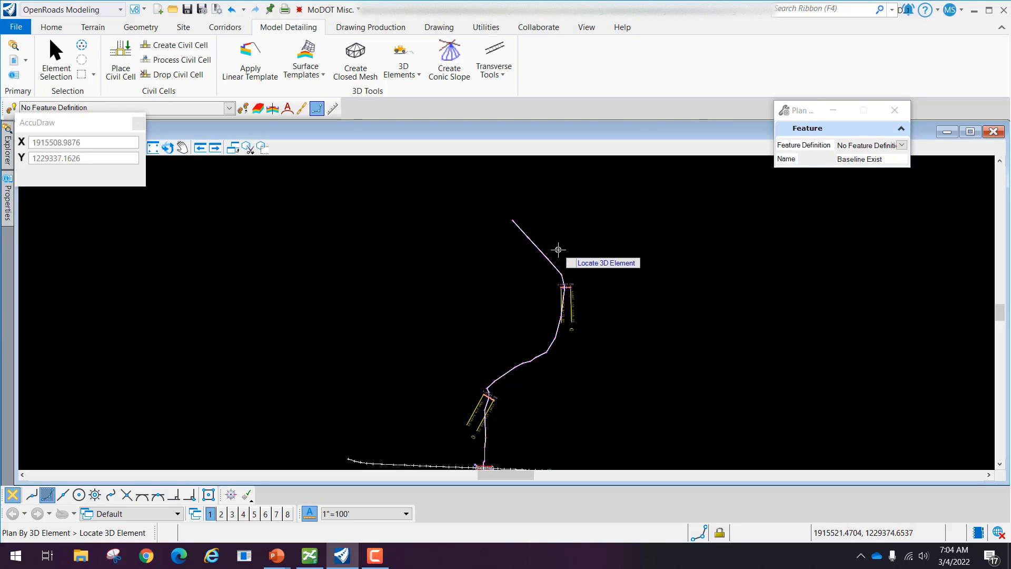
scroll(545, 254, up, 4)
scroll(543, 254, down, 5)
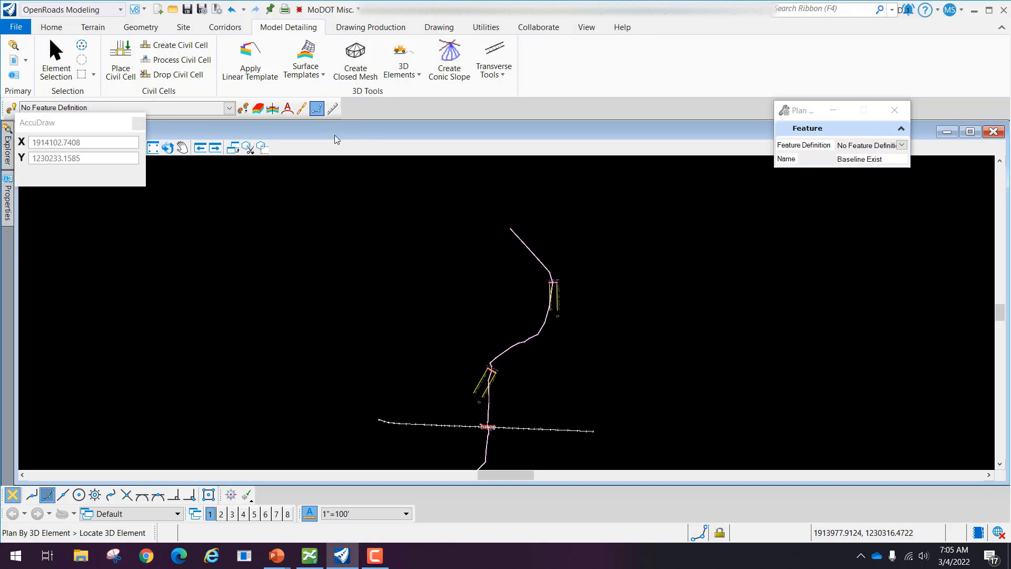
click(232, 11)
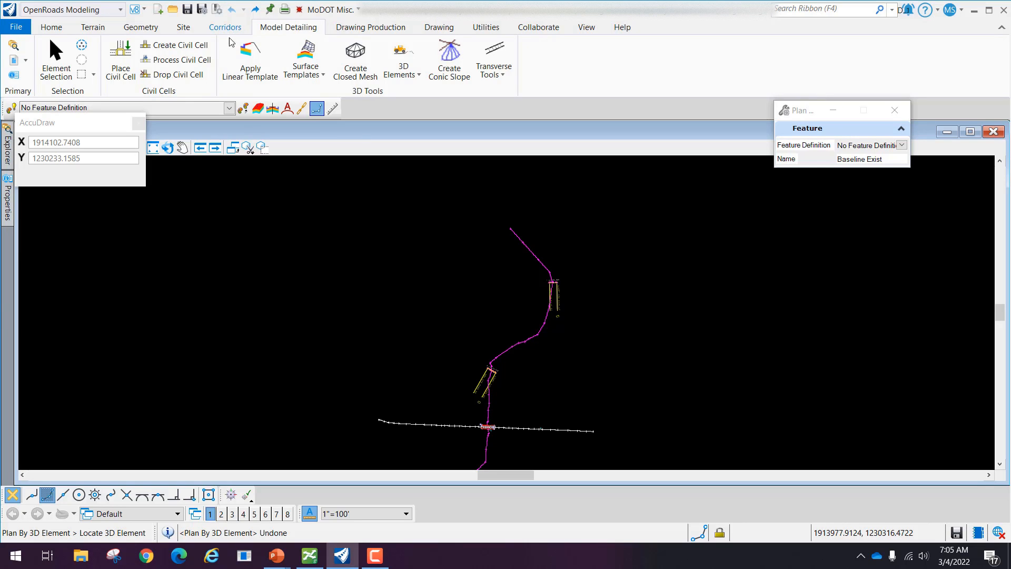
Step: Move the AccuDraw window clear of the view tools and request the Feature Definition toolbar
drag(79, 125, 89, 185)
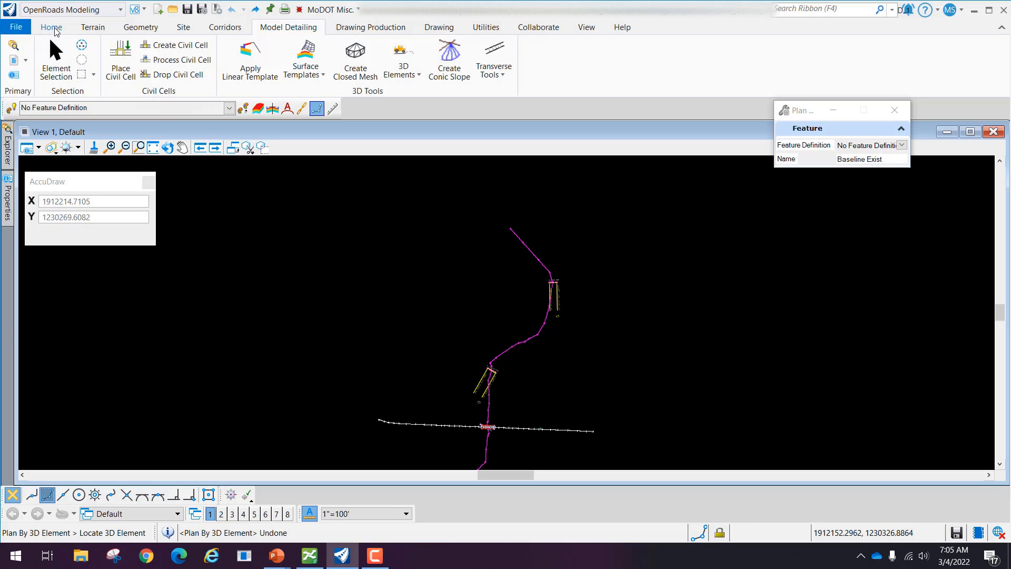
click(53, 29)
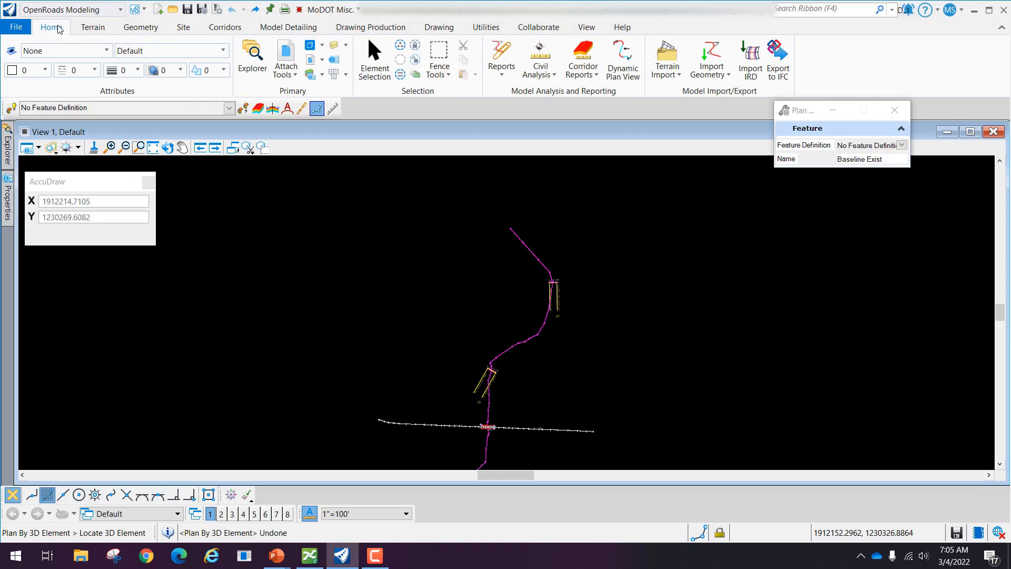
click(141, 28)
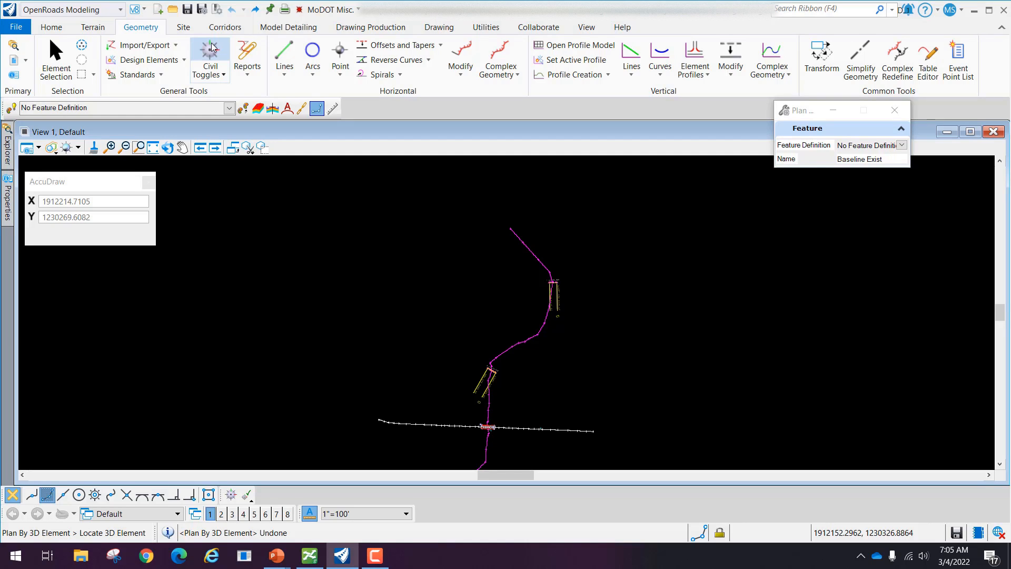
click(162, 76)
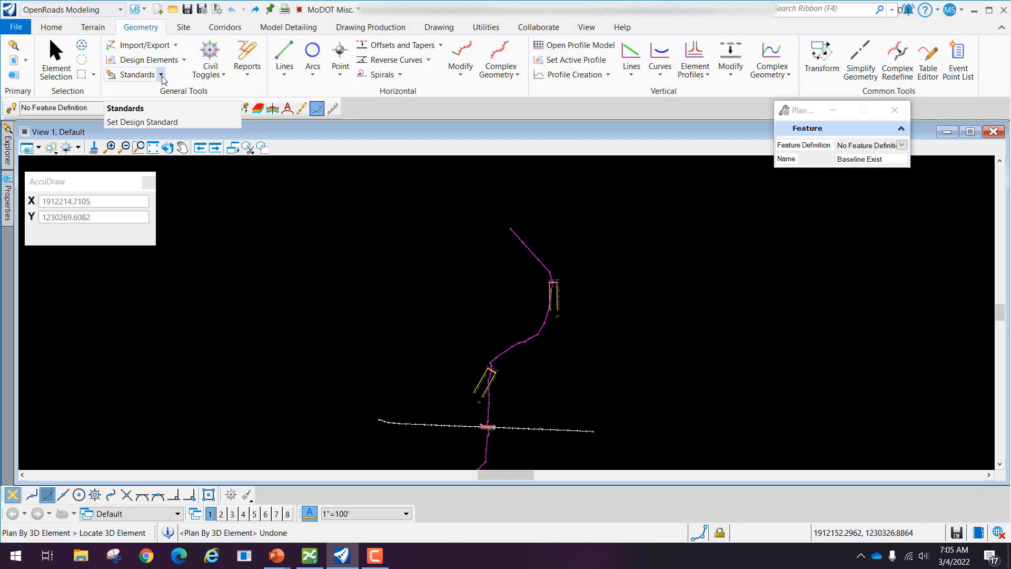
click(162, 76)
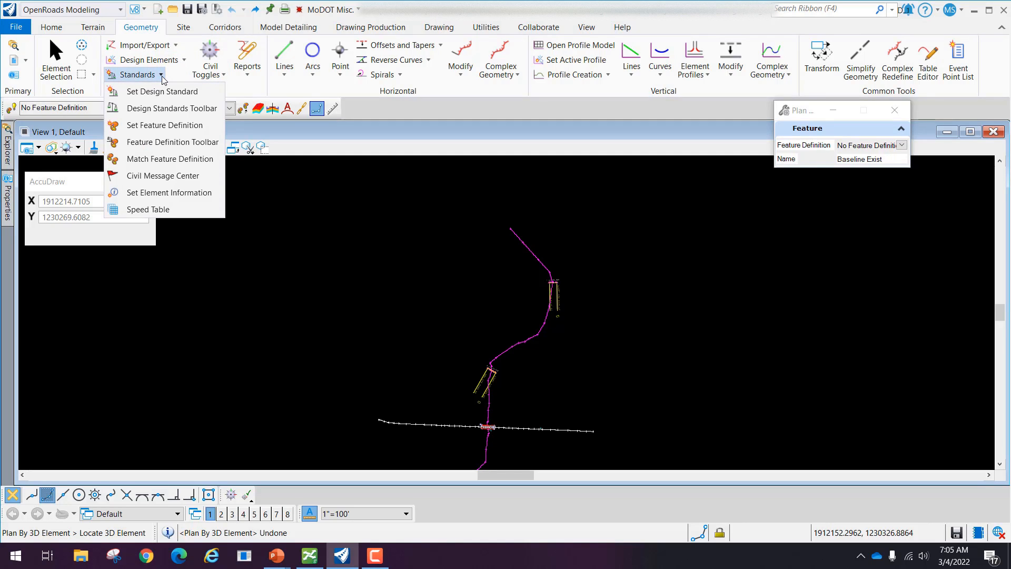
click(164, 144)
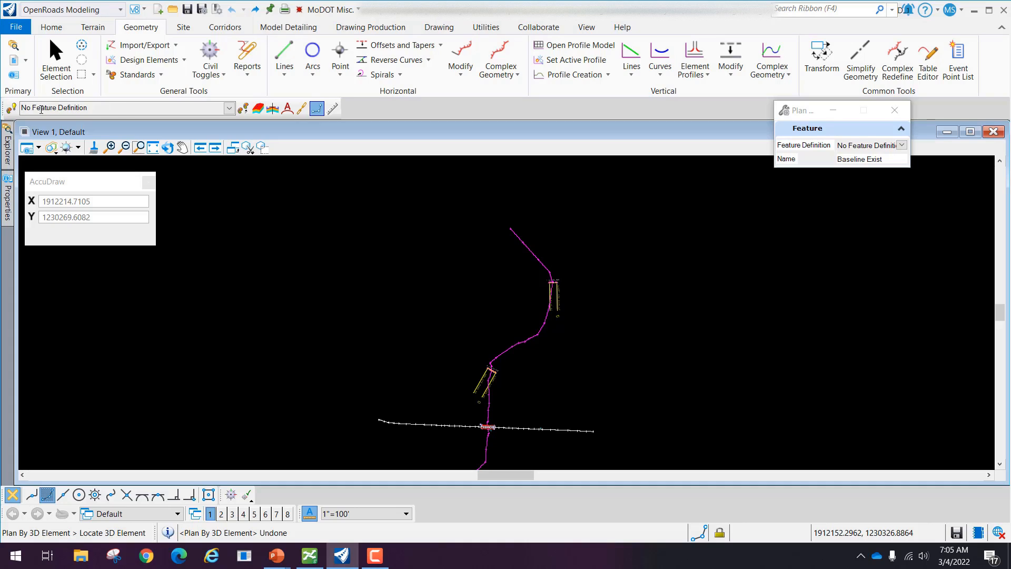
Step: Set the active feature definition to the alignment feature MoDOT_Baseline_Proposed and turn on use of the active feature
click(230, 110)
click(231, 109)
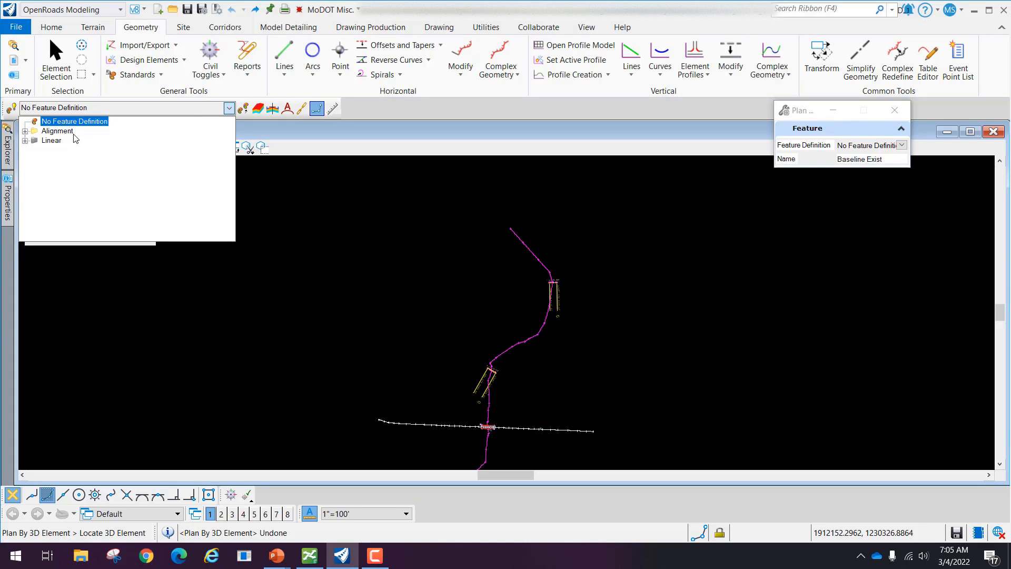
click(25, 131)
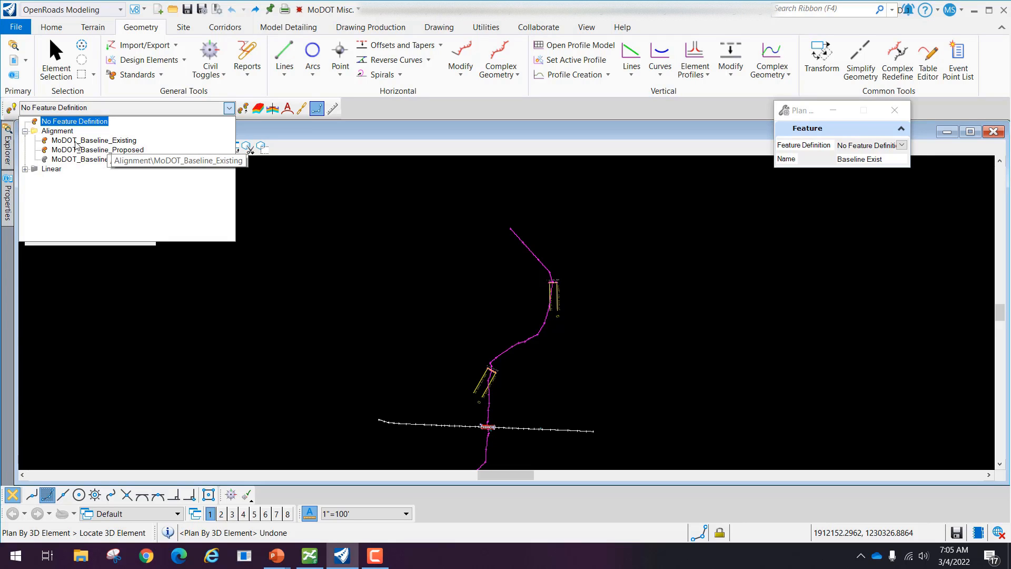
click(107, 150)
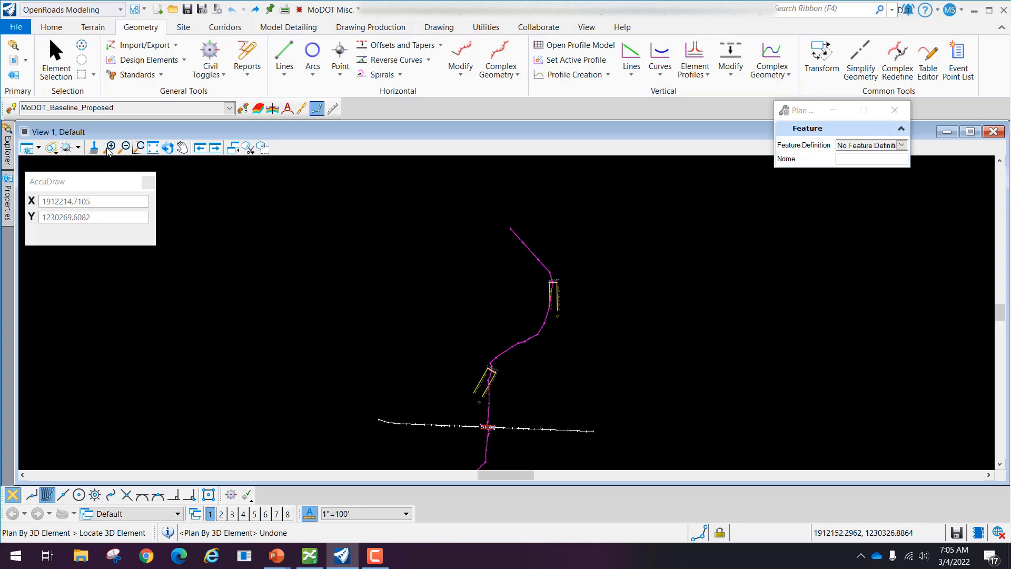
click(11, 109)
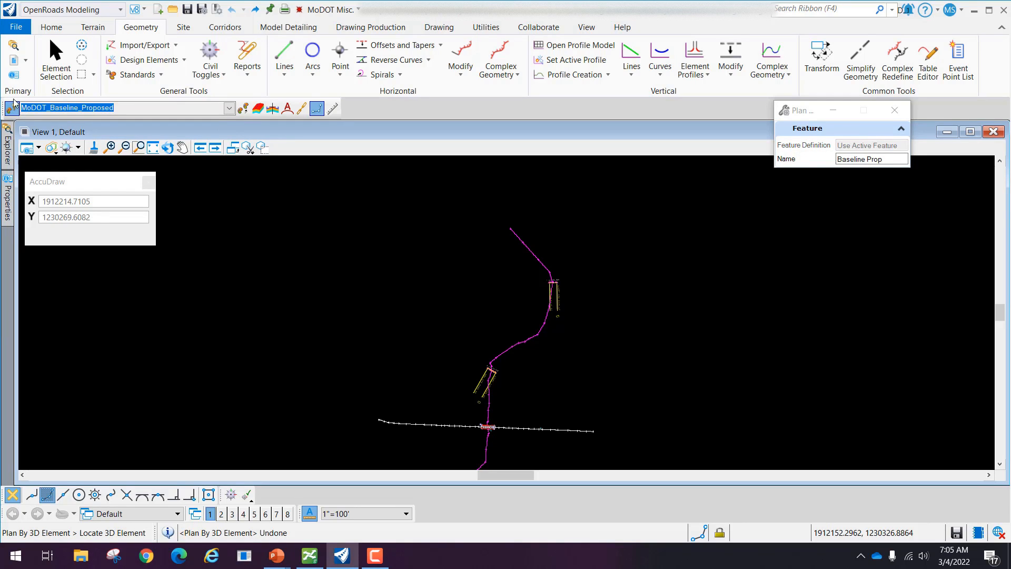
click(287, 109)
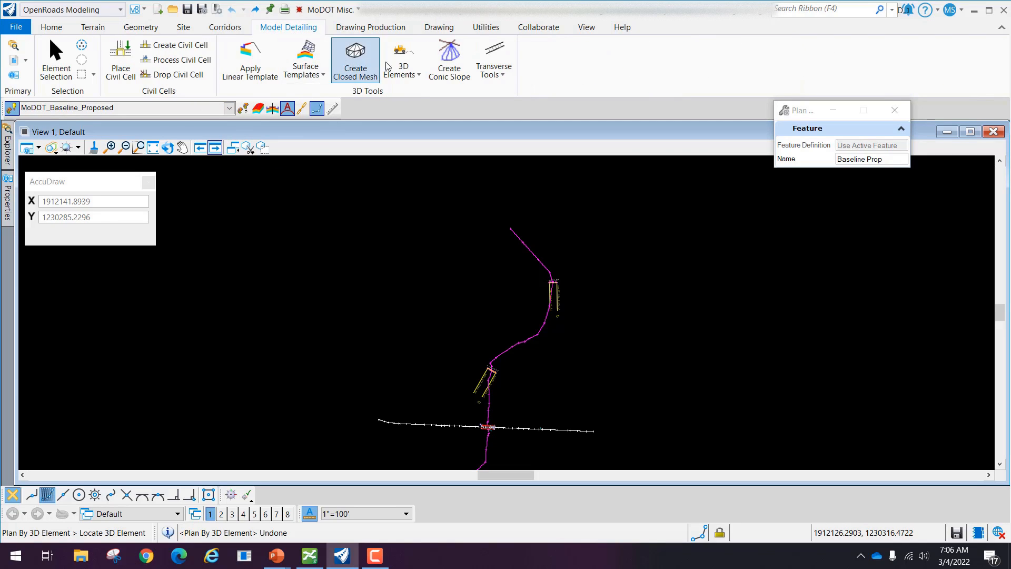
Step: Create a plan element named Hickory Creek from the 3D stream profile line, using the active feature definition
click(416, 77)
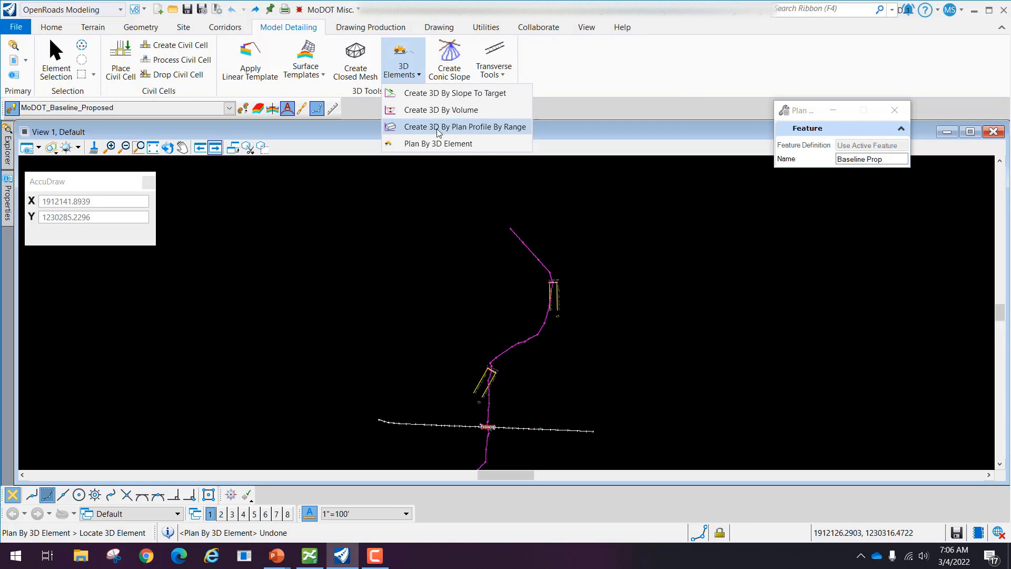
click(460, 144)
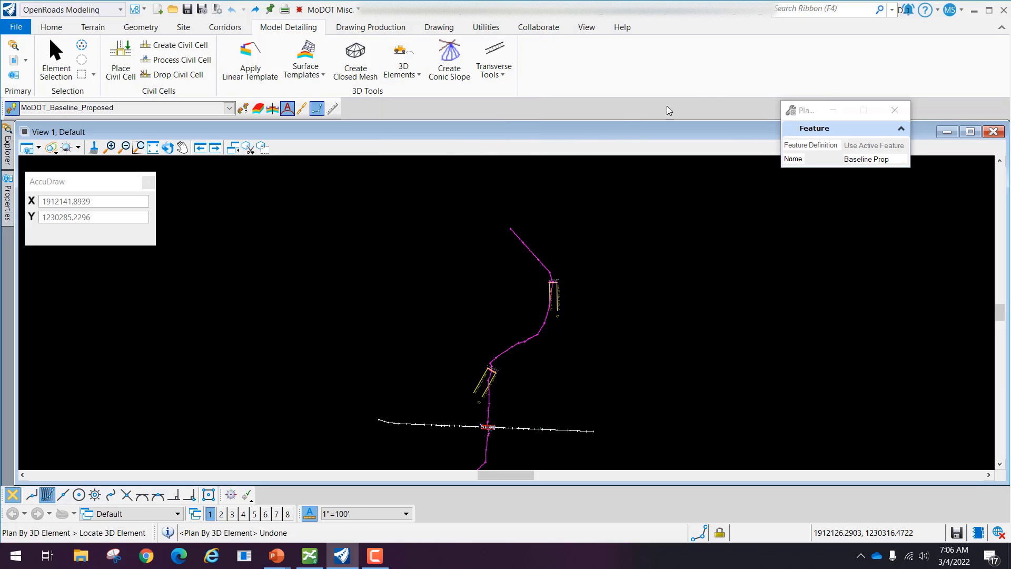
drag(800, 108, 226, 190)
click(295, 235)
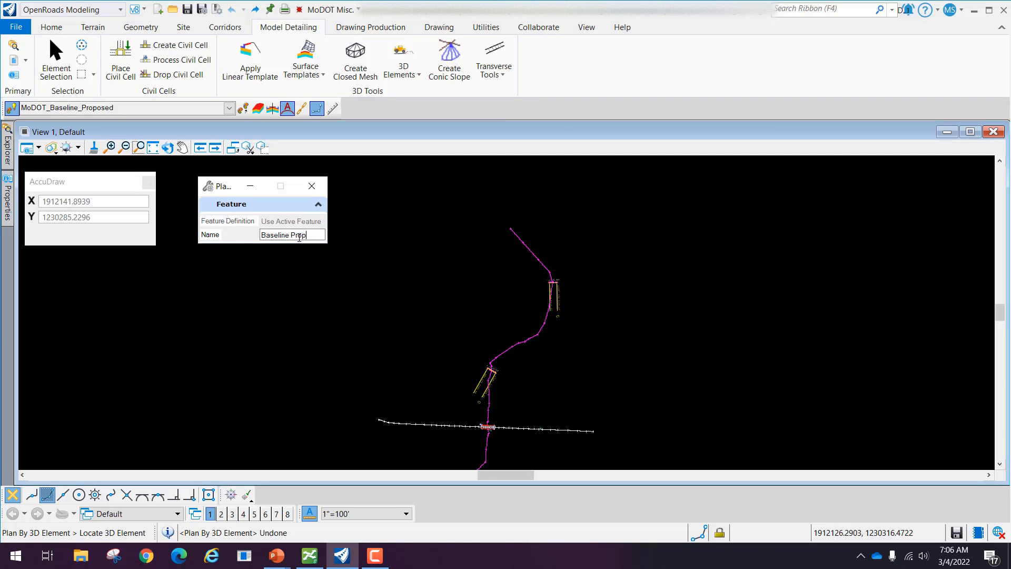
drag(311, 234, 257, 240)
text(Hickory Creek)
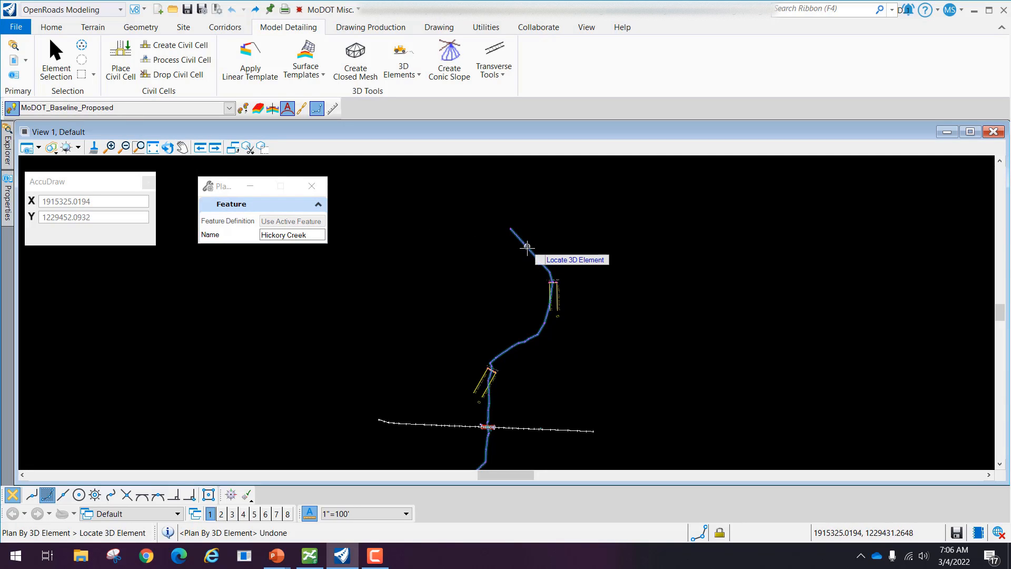
mouse_move(529, 248)
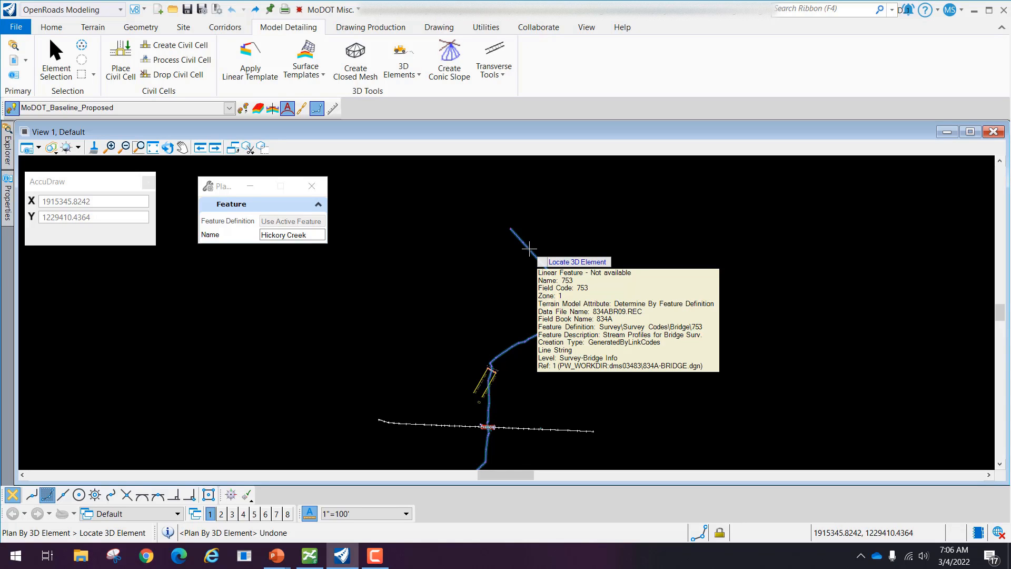
click(567, 233)
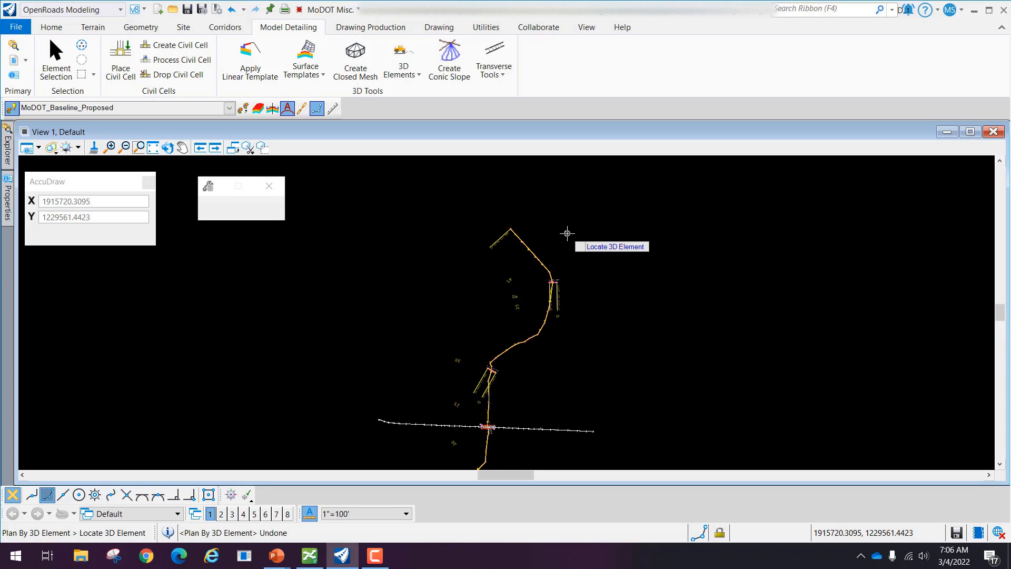
Step: Examine the stationing at the upstream and downstream ends of the new creek alignment
scroll(491, 232, up, 3)
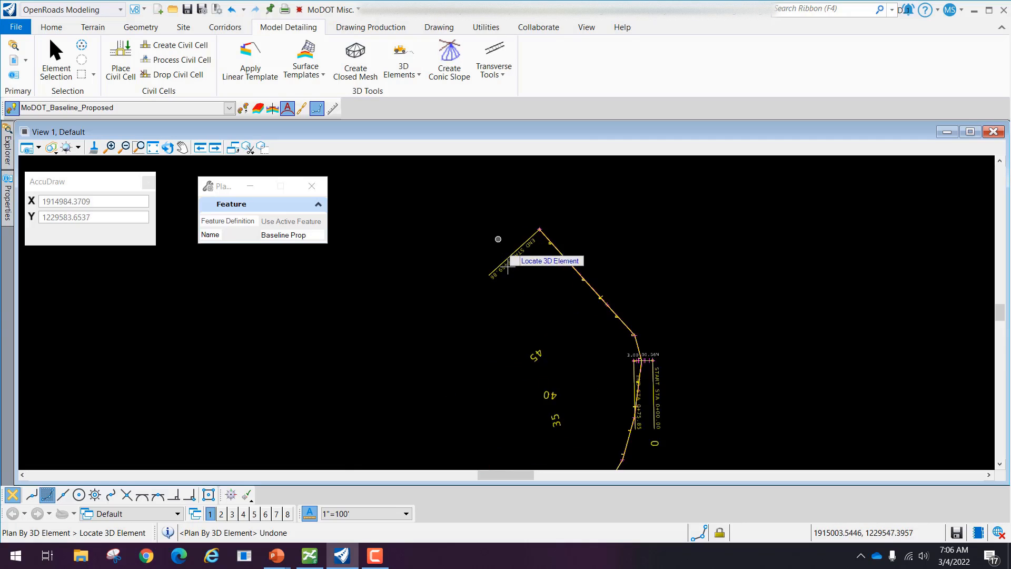
scroll(513, 270, up, 1)
scroll(542, 279, down, 4)
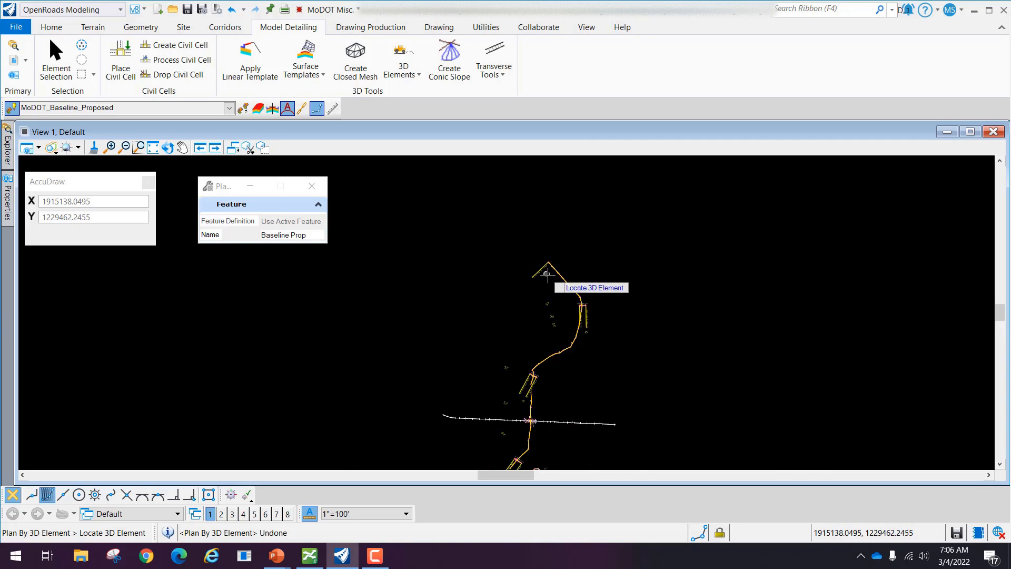
scroll(547, 274, down, 4)
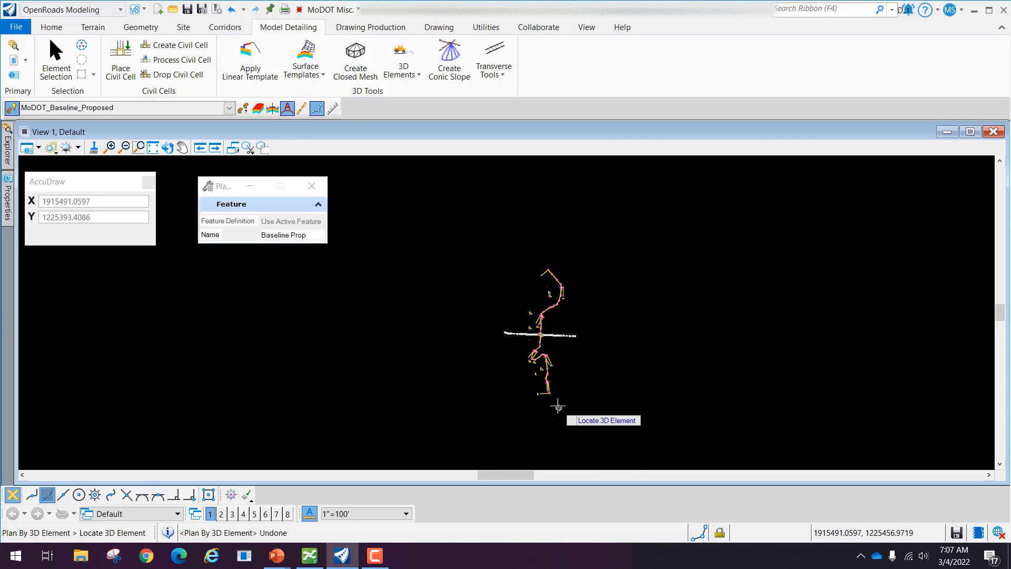
scroll(557, 406, up, 6)
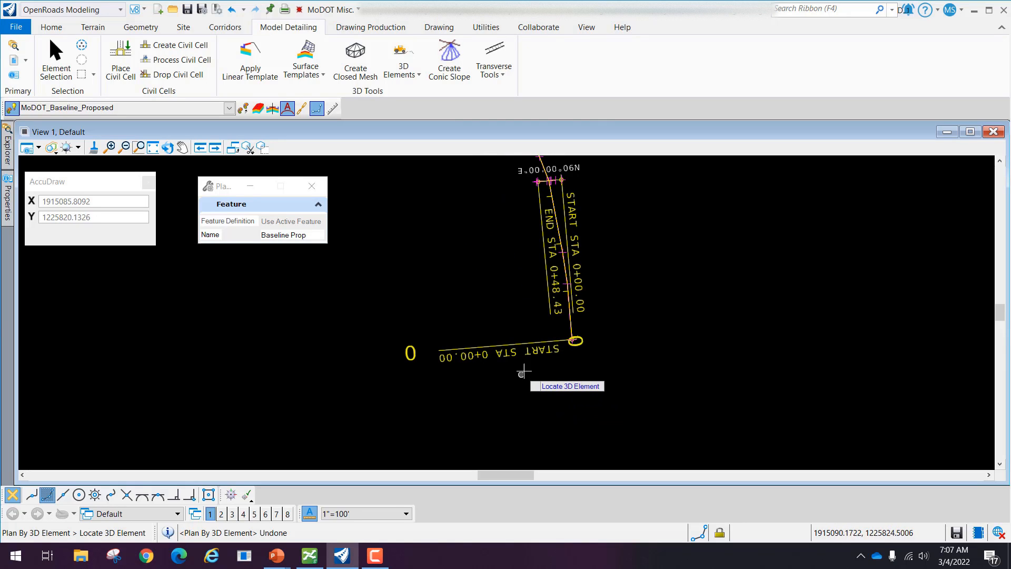
scroll(543, 363, down, 4)
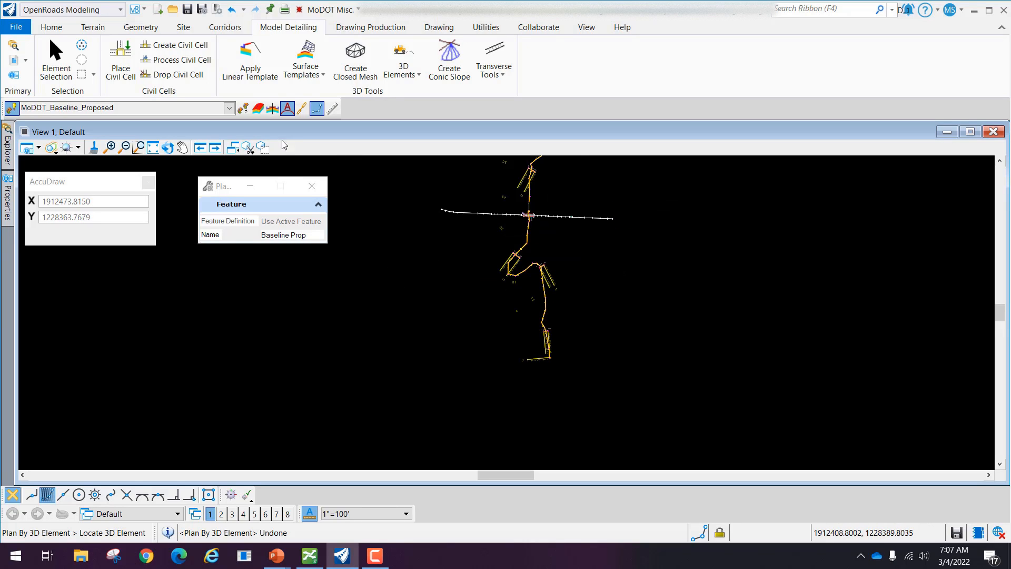
Step: Select the creek alignment, open its profile model in View 7, and enlarge that view
click(53, 52)
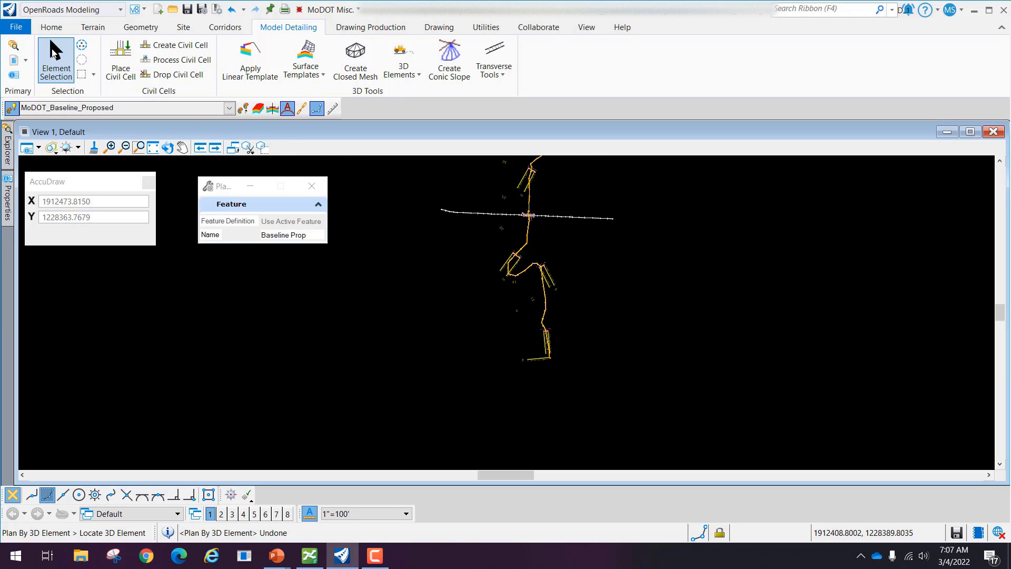
click(53, 53)
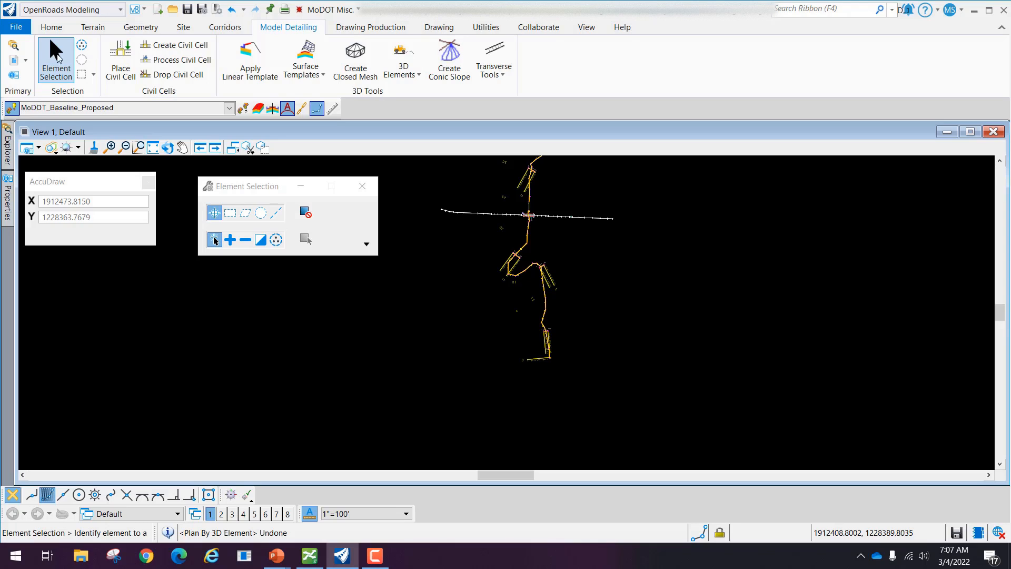
click(547, 304)
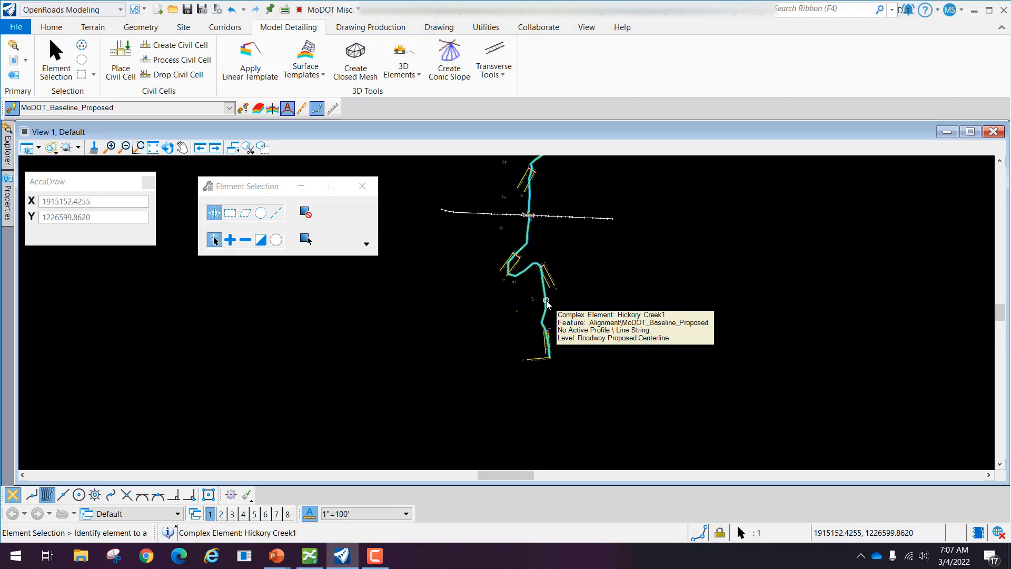
scroll(548, 304, up, 3)
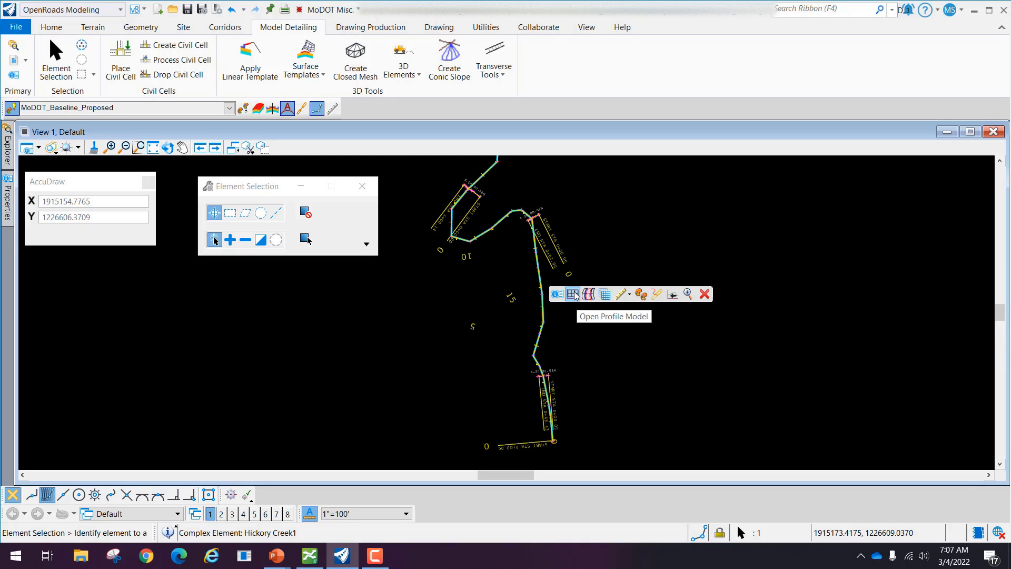
click(574, 294)
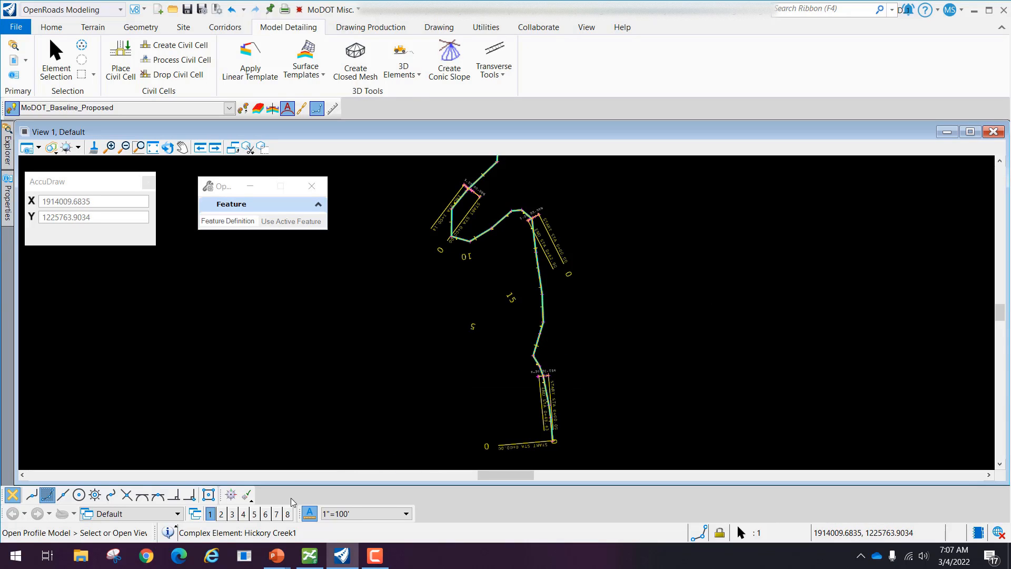
click(276, 514)
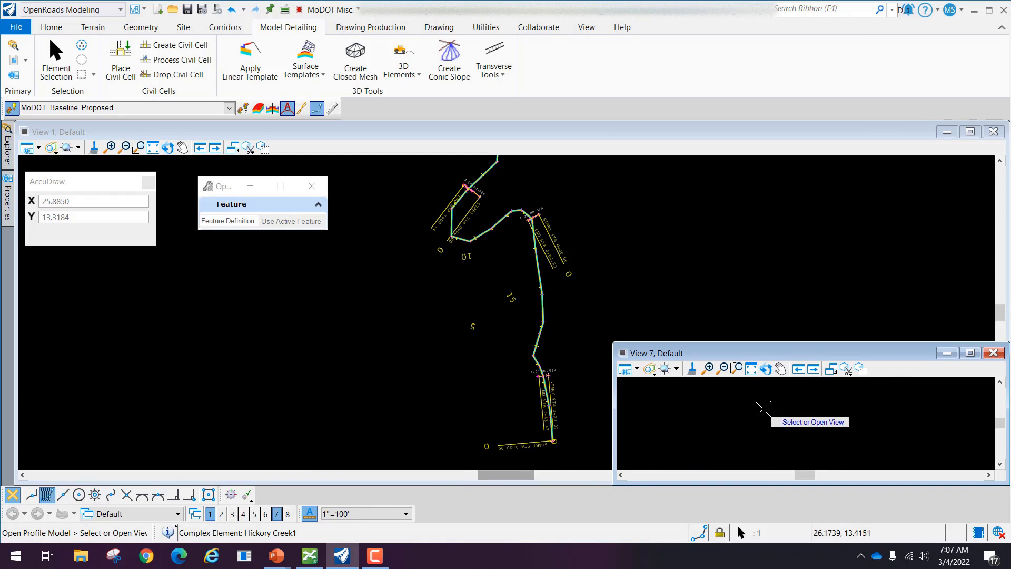
click(763, 408)
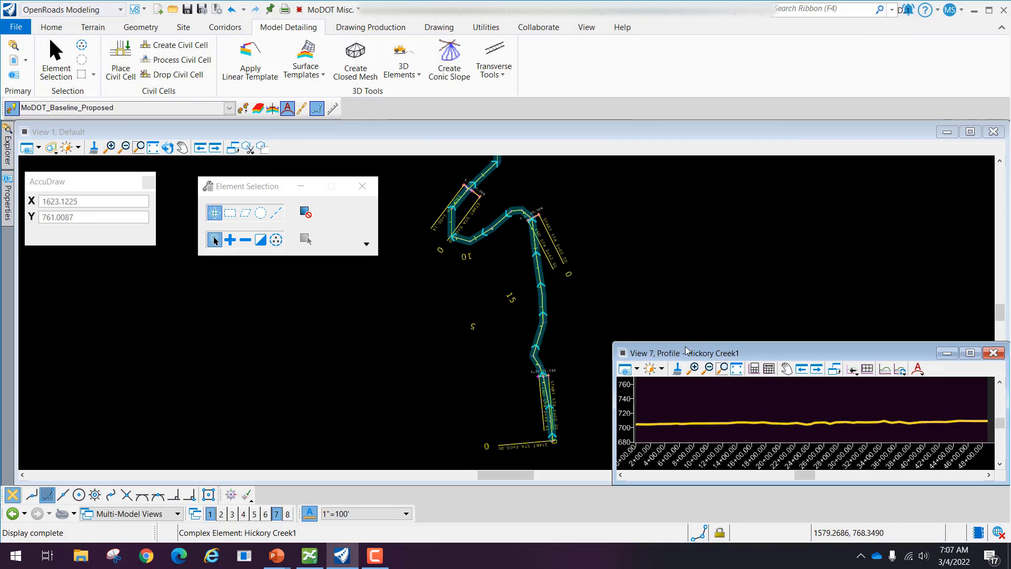
drag(615, 345, 568, 254)
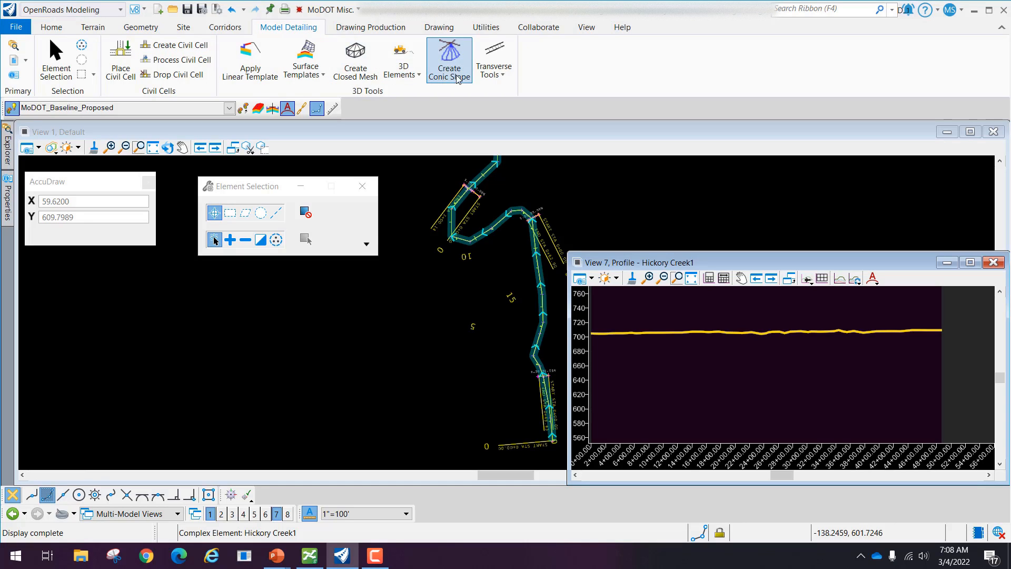
Step: Start a civil profile named boundary with the Design - D Size Full Profile drawing seed, keeping the detail scale at 1"=20'
click(389, 27)
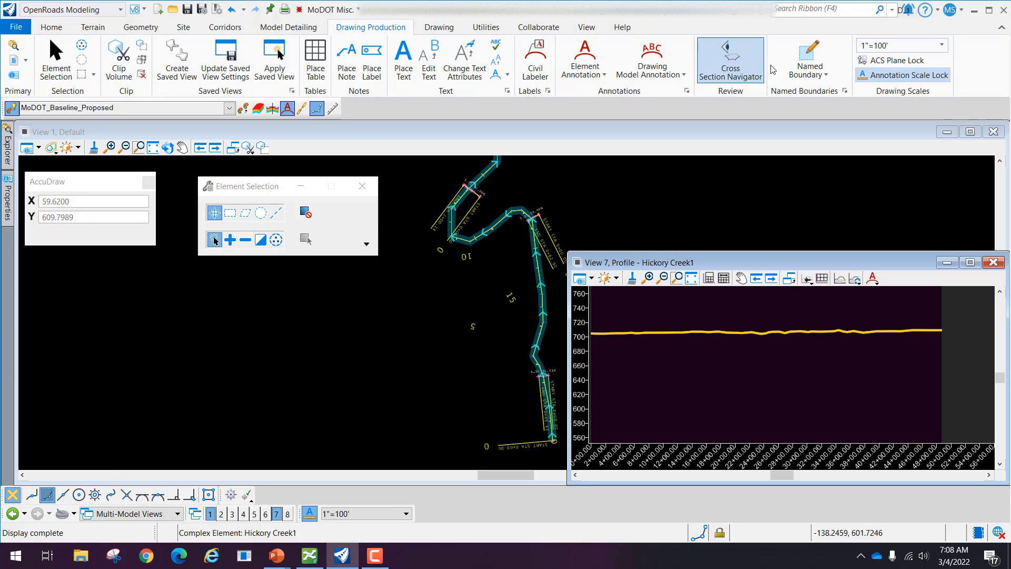
click(811, 62)
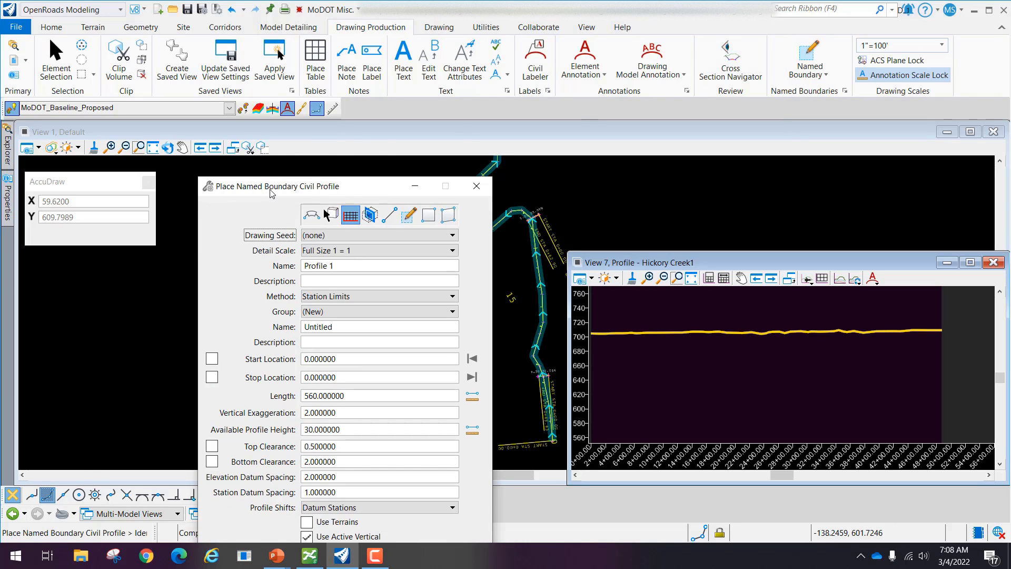
mouse_move(271, 193)
mouse_down()
mouse_move(271, 147)
mouse_move(192, 81)
mouse_up()
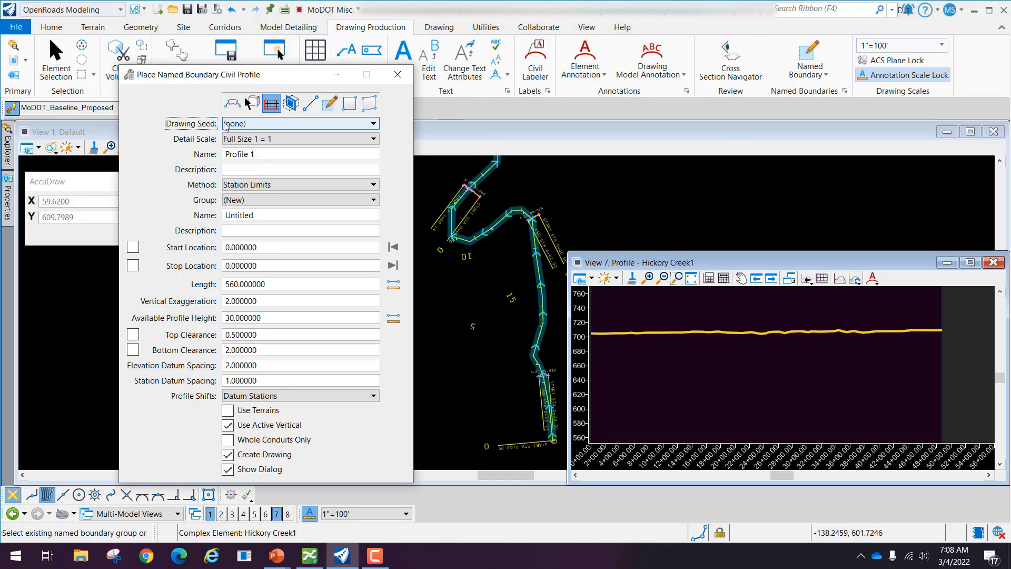
click(374, 125)
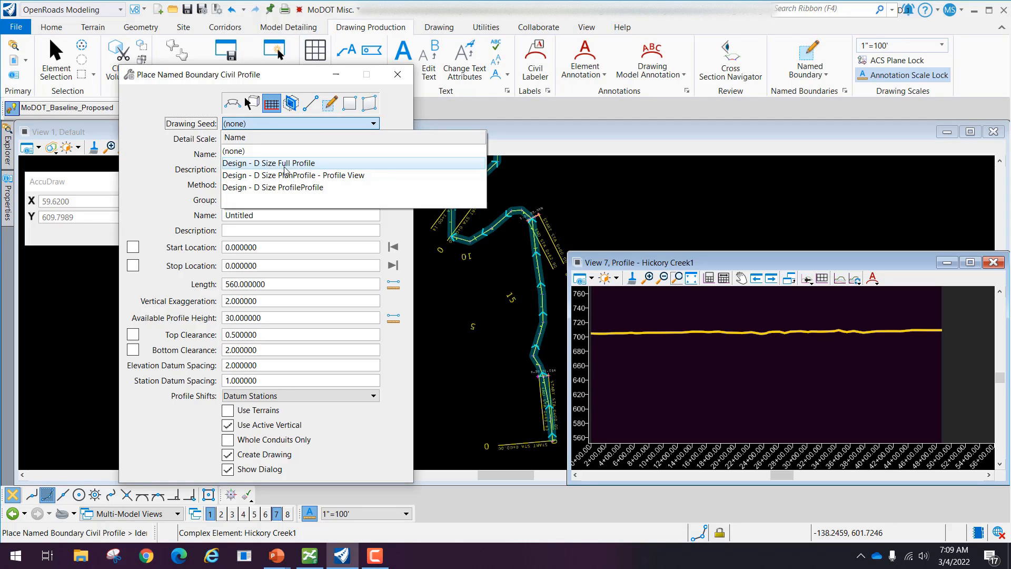
click(305, 167)
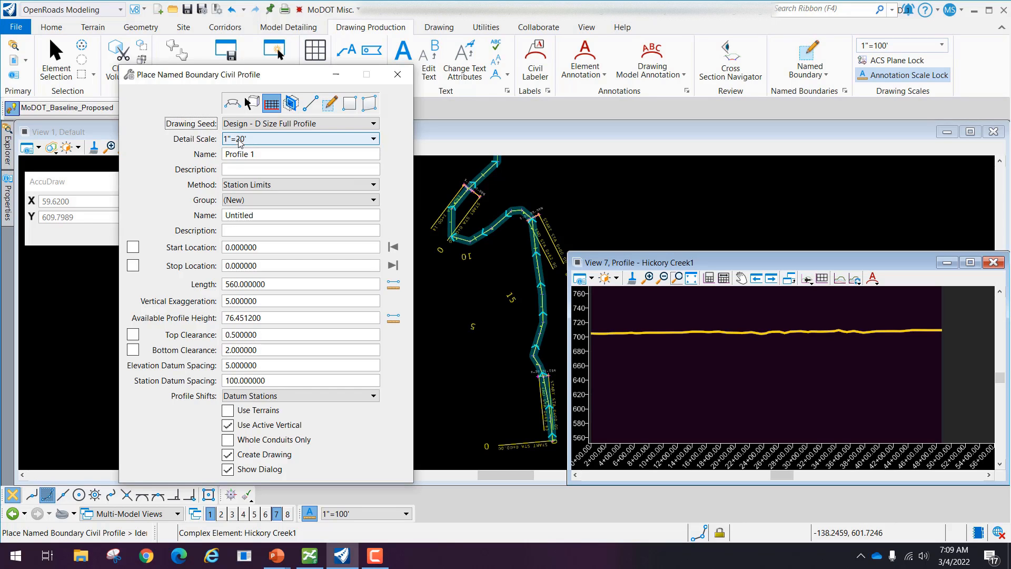
click(273, 140)
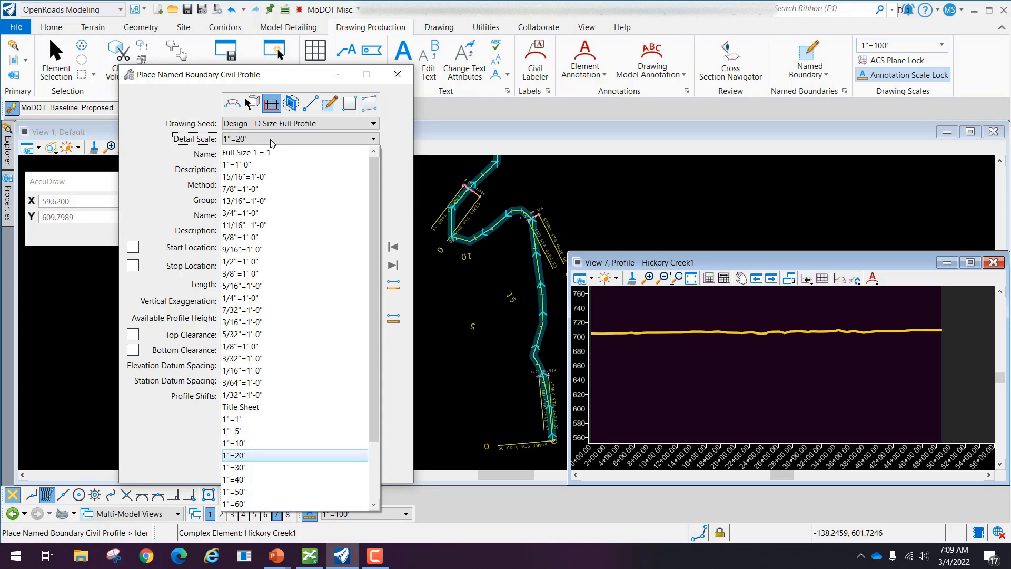
click(251, 142)
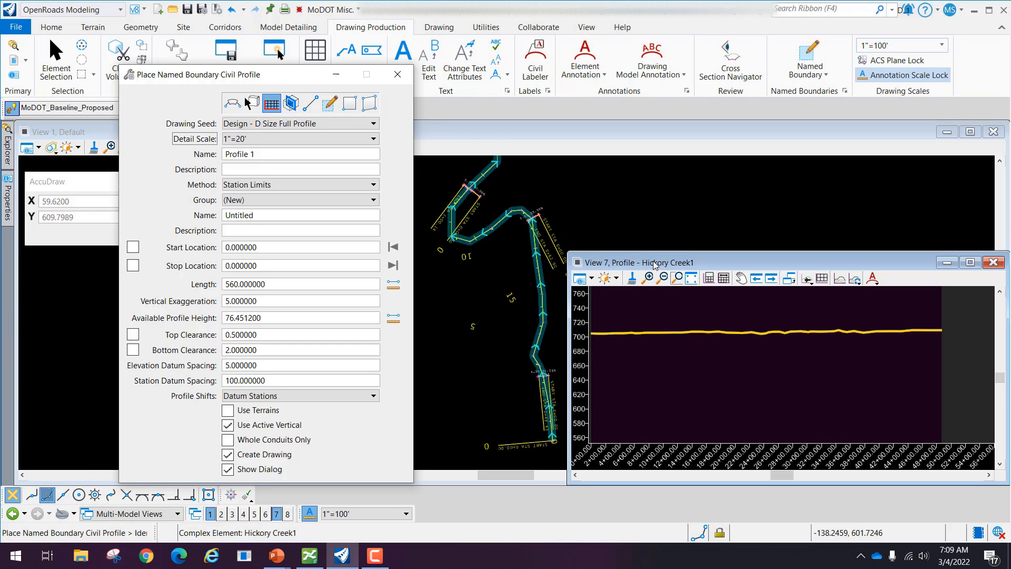
Step: Identify the creek profile as the boundary path and lock the start and stop locations to its ends, 0+00.00 and 48+69.86
drag(647, 266, 640, 205)
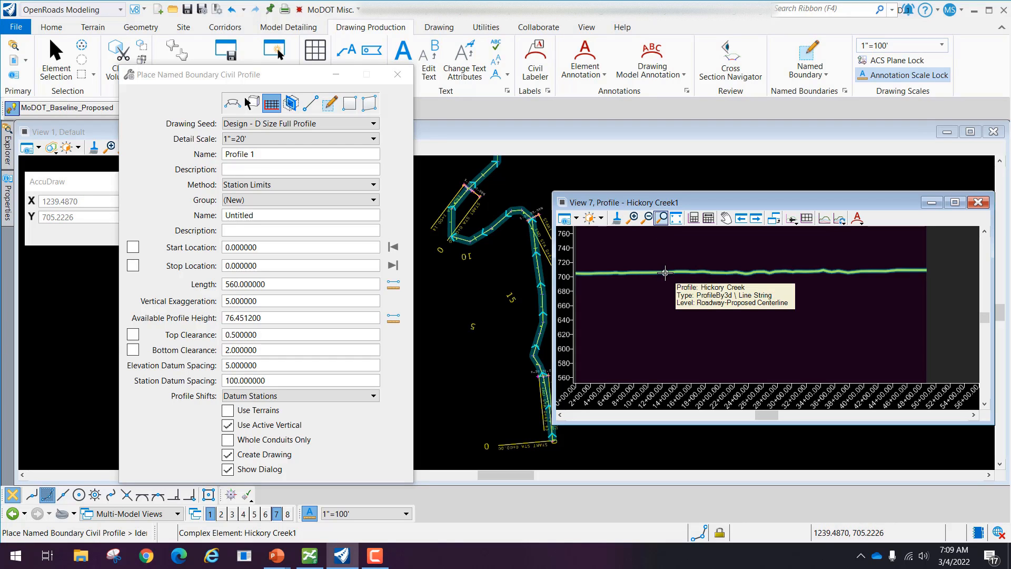
click(665, 272)
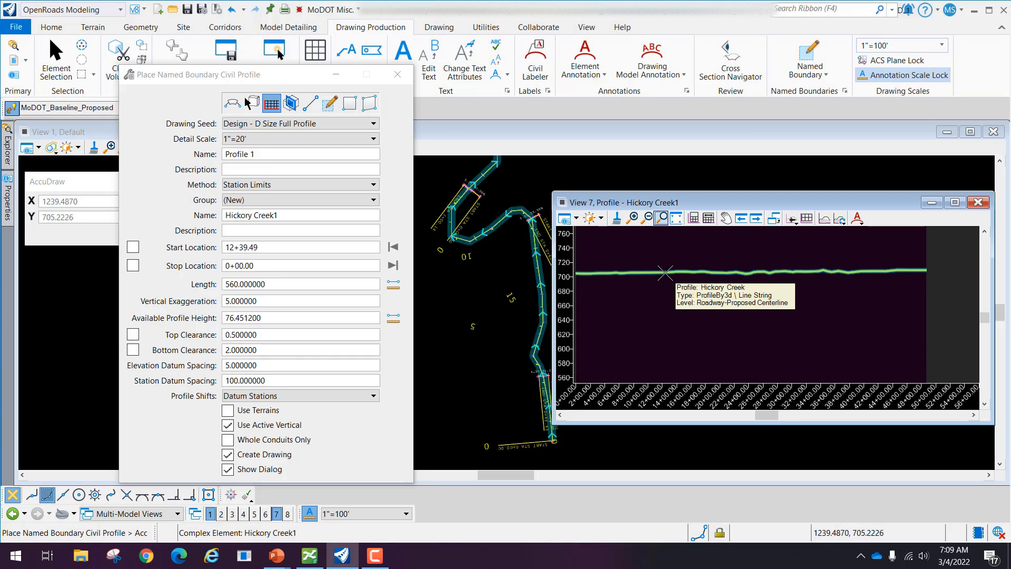
click(664, 270)
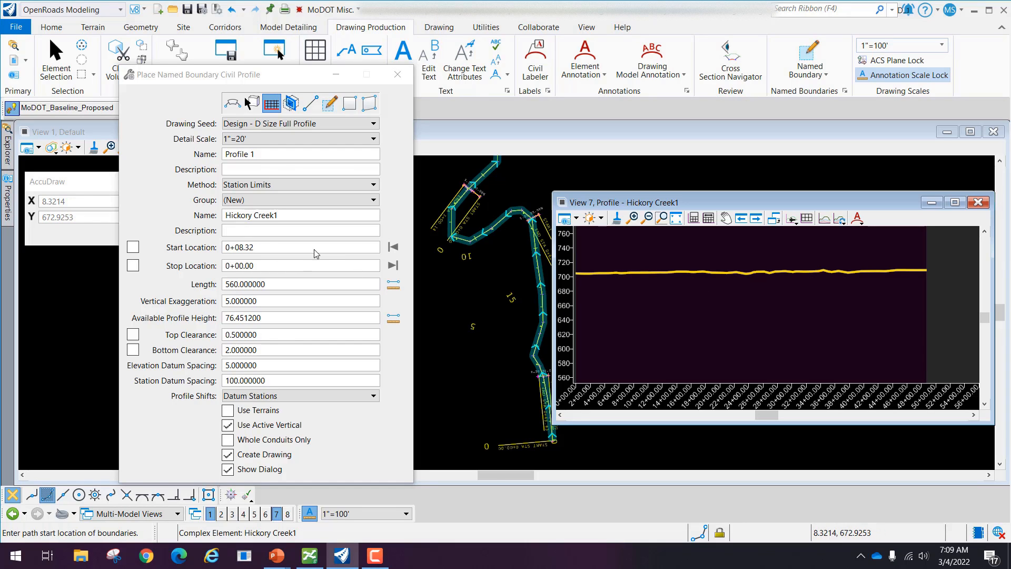
click(394, 247)
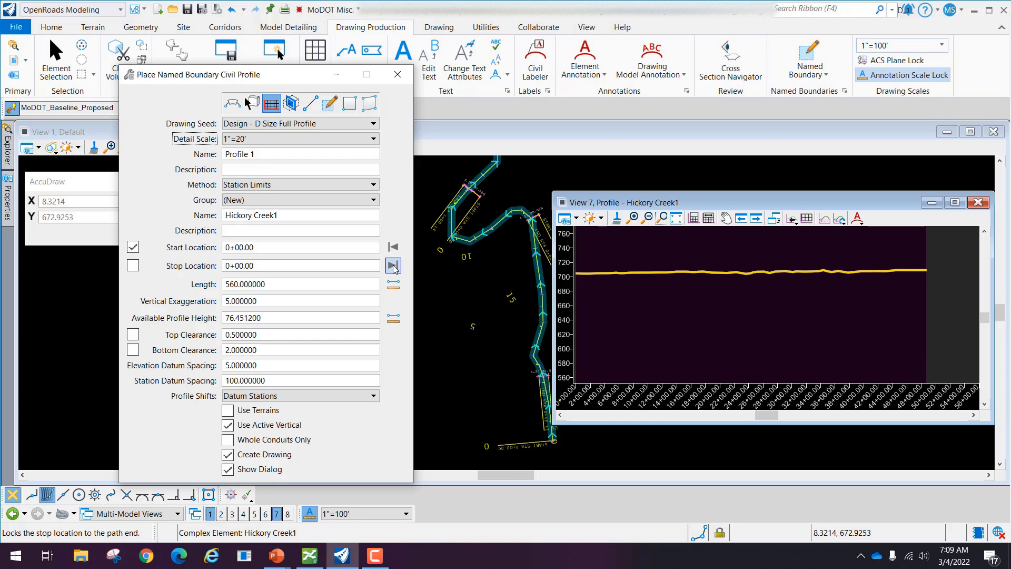
click(394, 266)
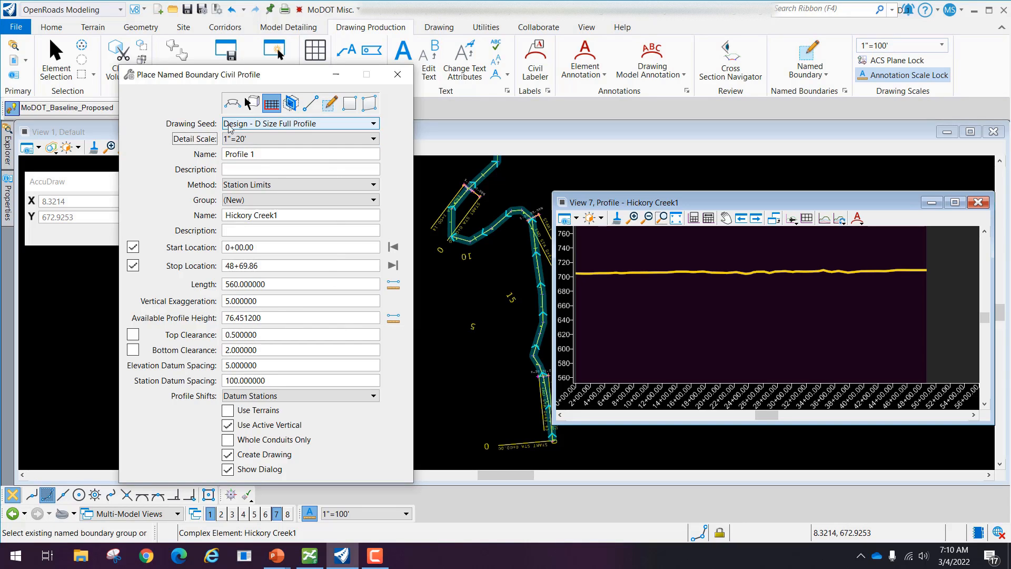
Step: Set the profile boundary's vertical exaggeration to 2 and its available profile height to 50
double_click(229, 303)
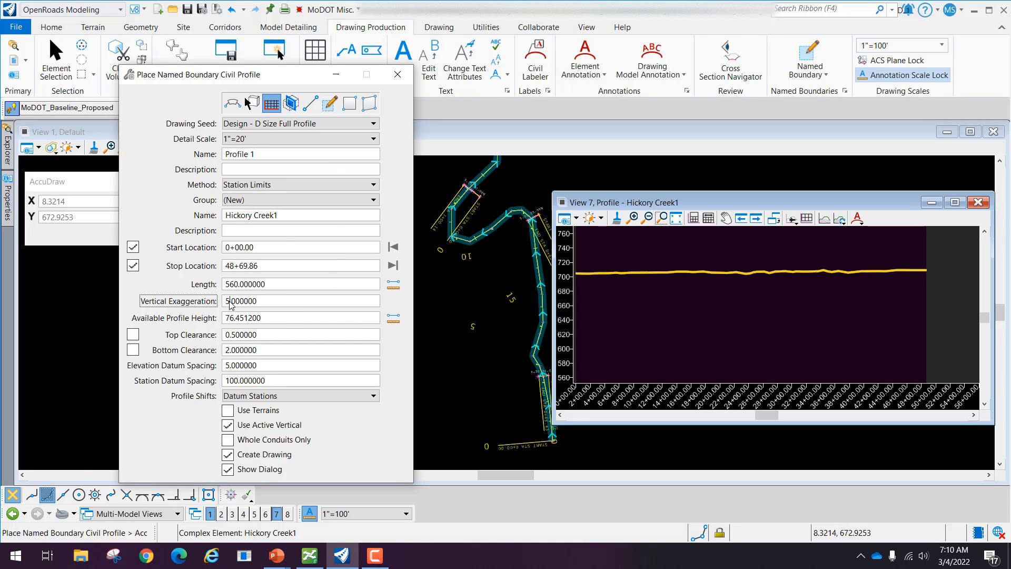
click(229, 303)
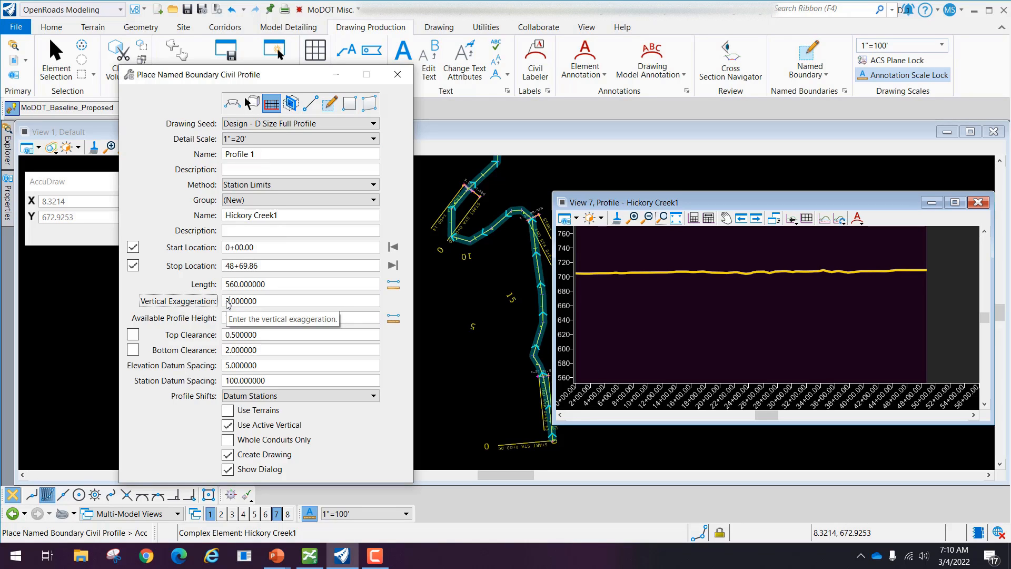
key(Tab)
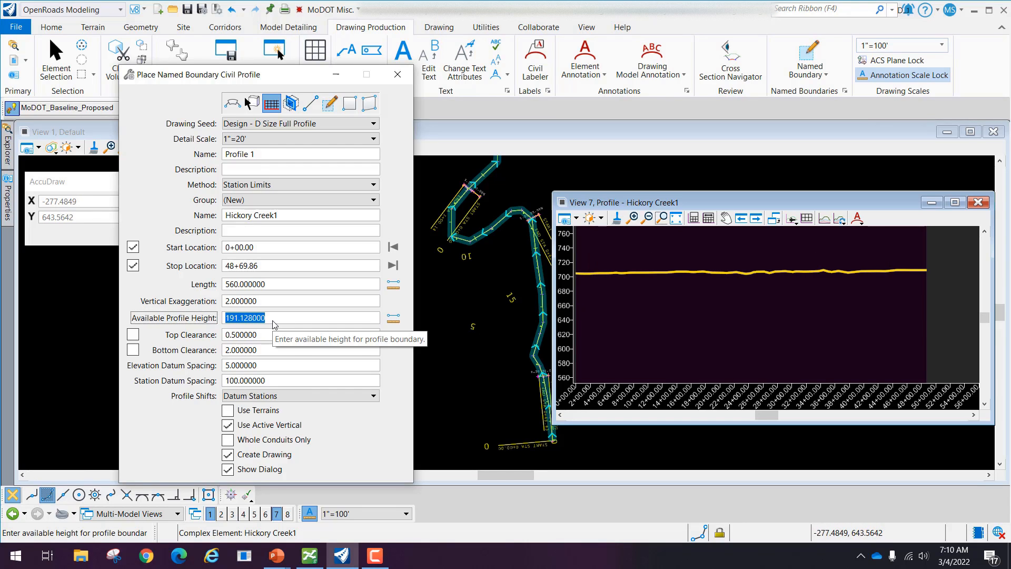
text(50)
key(Tab)
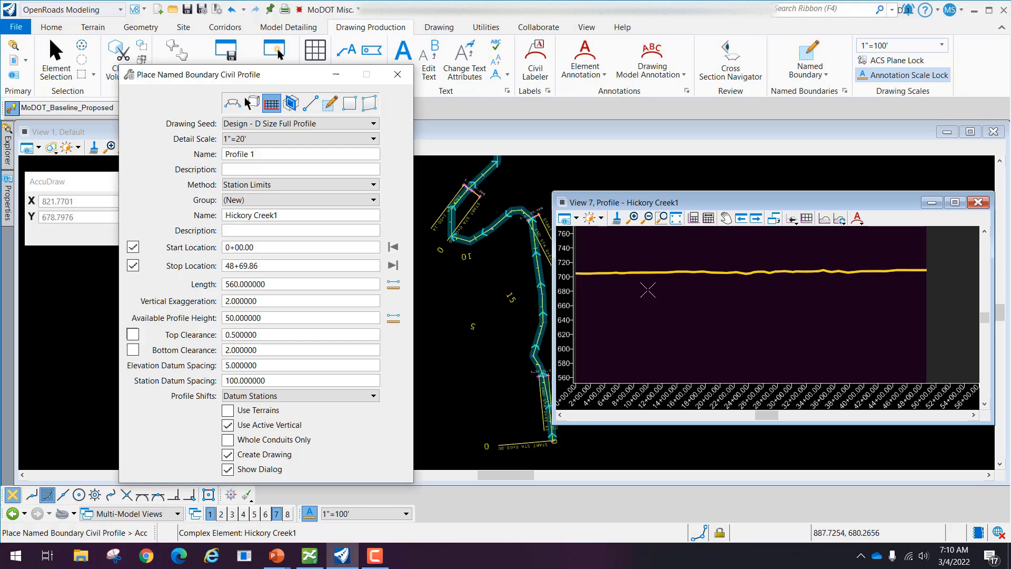
Step: Place and accept the named profile boundaries along the creek profile in View 7, bringing up the drawing creation settings
click(685, 284)
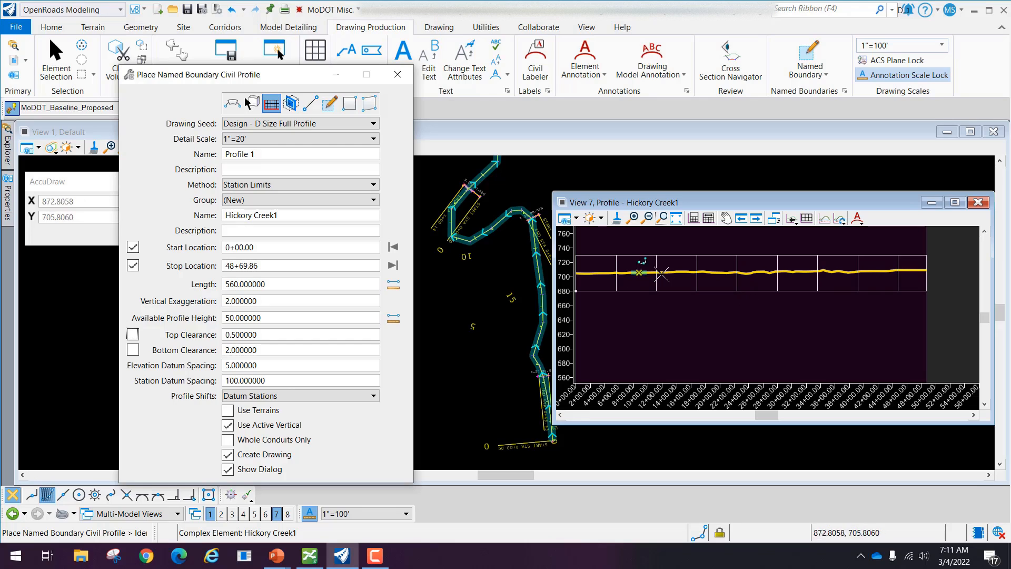
click(698, 304)
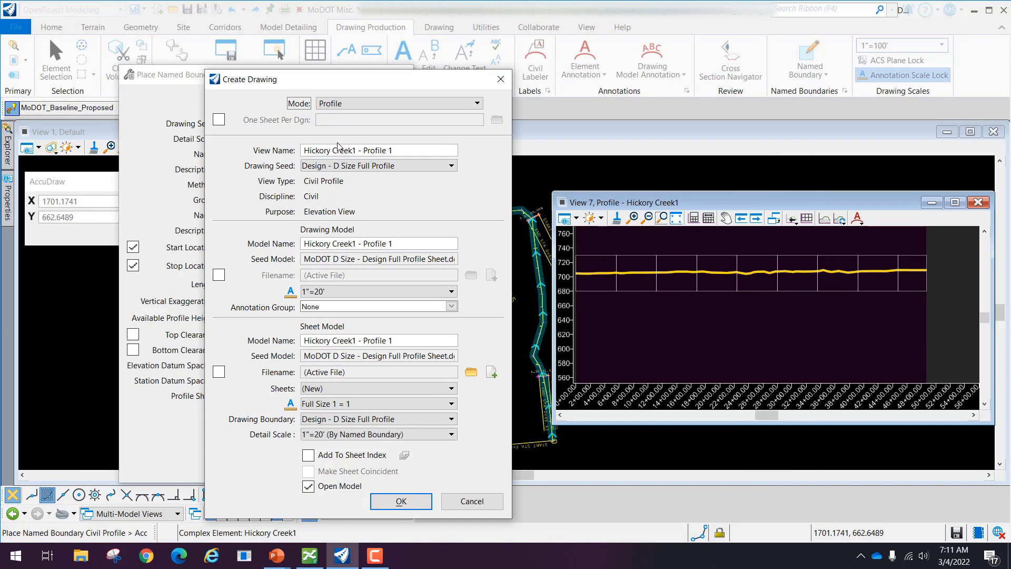
mouse_move(339, 85)
mouse_down()
mouse_move(244, 53)
mouse_move(313, 53)
mouse_up()
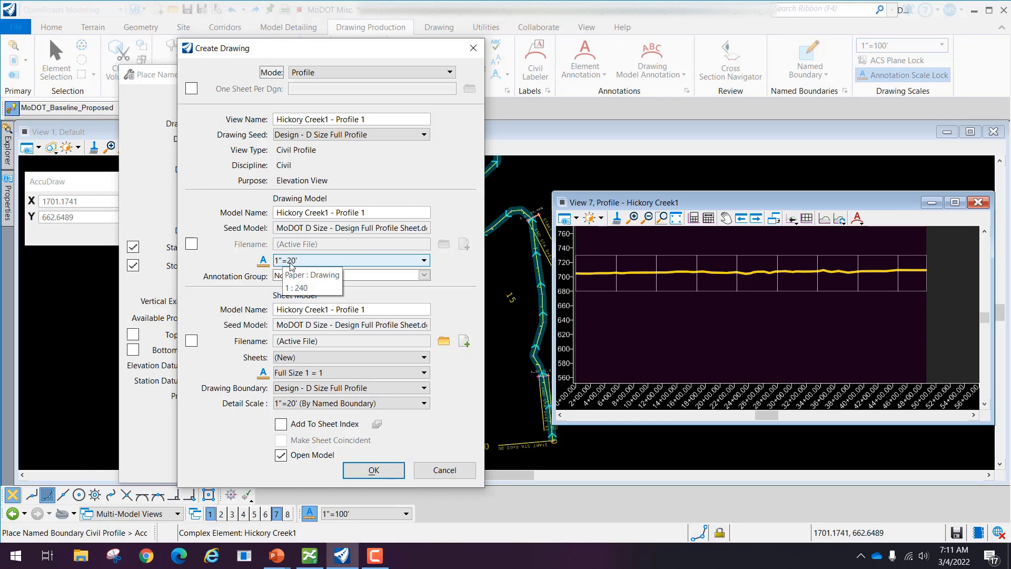
mouse_move(315, 48)
mouse_down()
mouse_move(555, 51)
mouse_move(545, 52)
mouse_up()
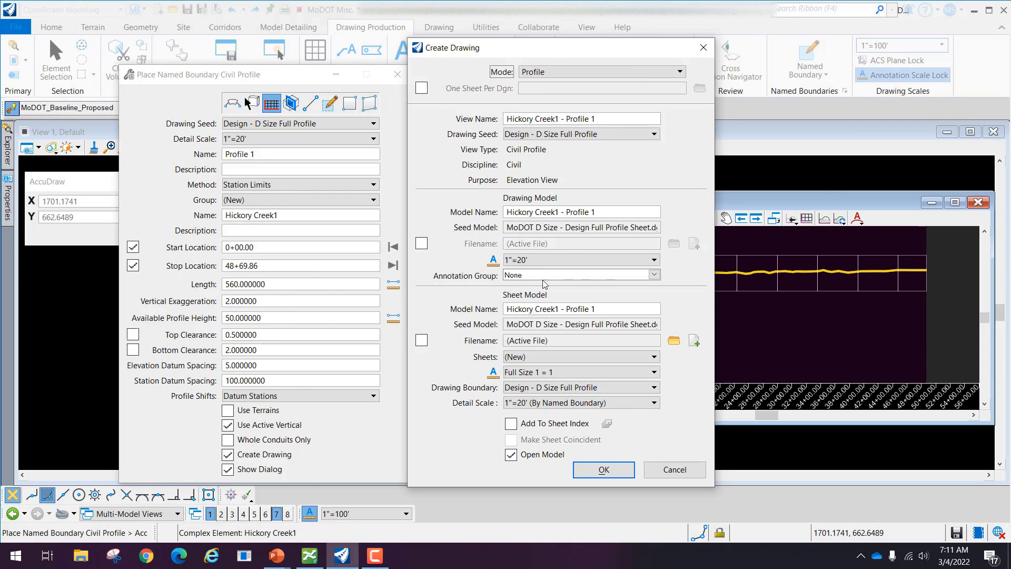
Step: Set the drawing model's annotation group to Profile Grid - 20 Scale and create the profile drawings and sheets
click(654, 275)
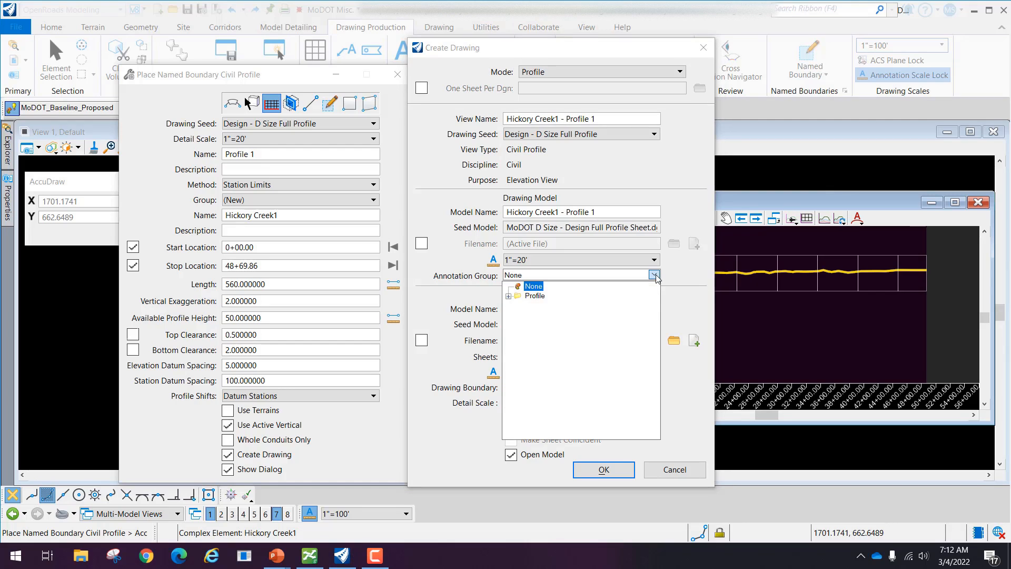
click(656, 275)
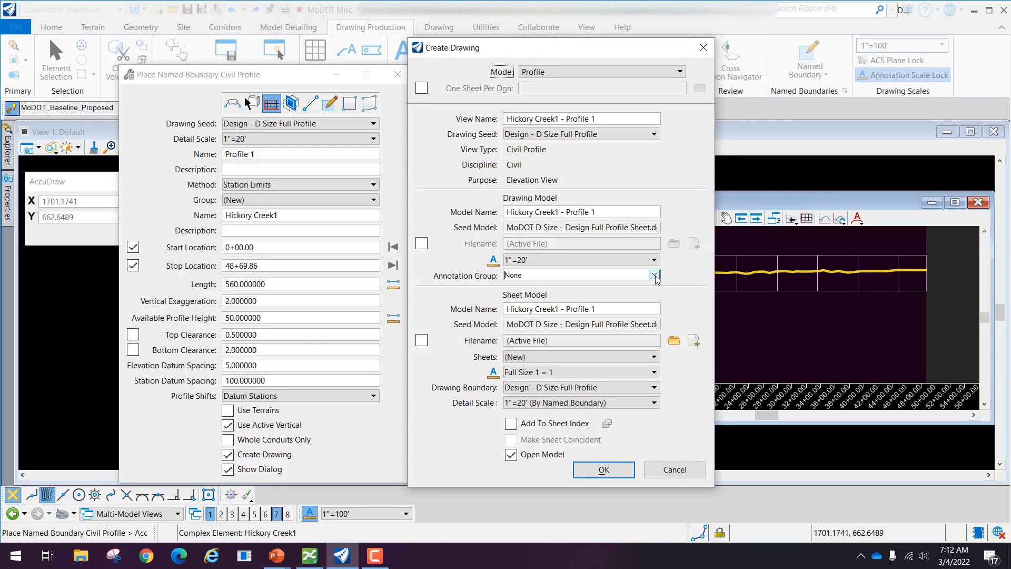
click(655, 274)
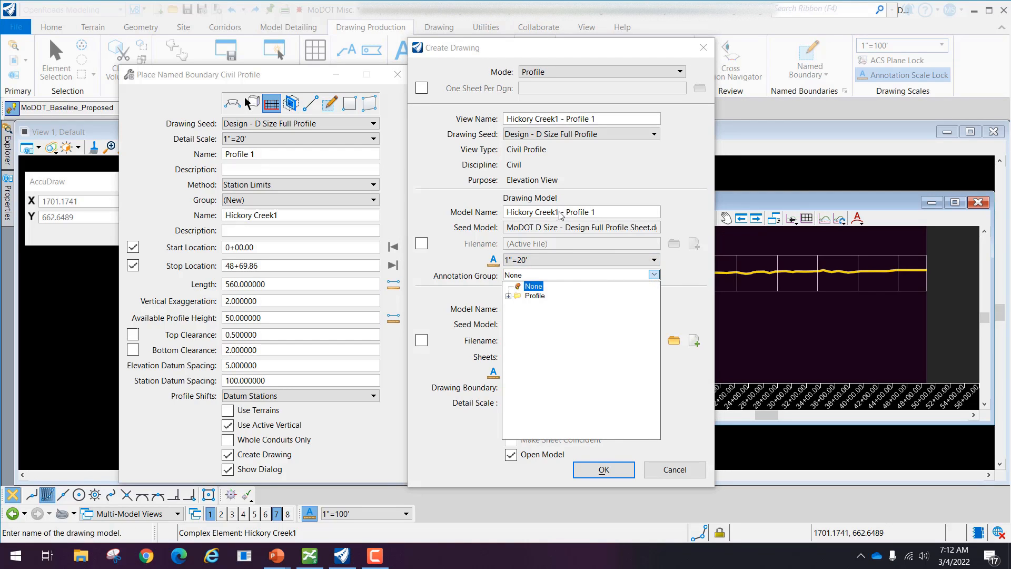
click(508, 296)
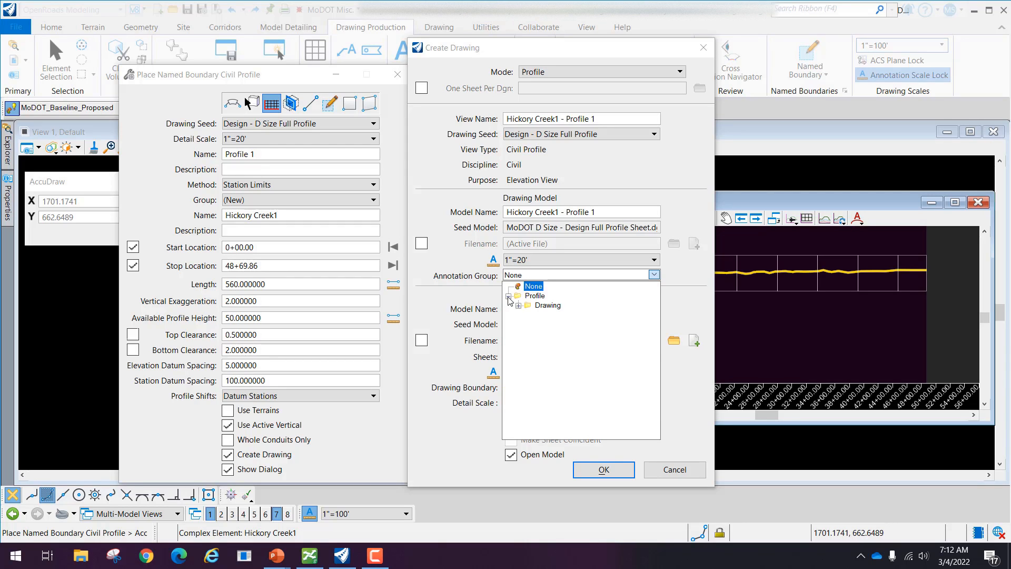
click(518, 306)
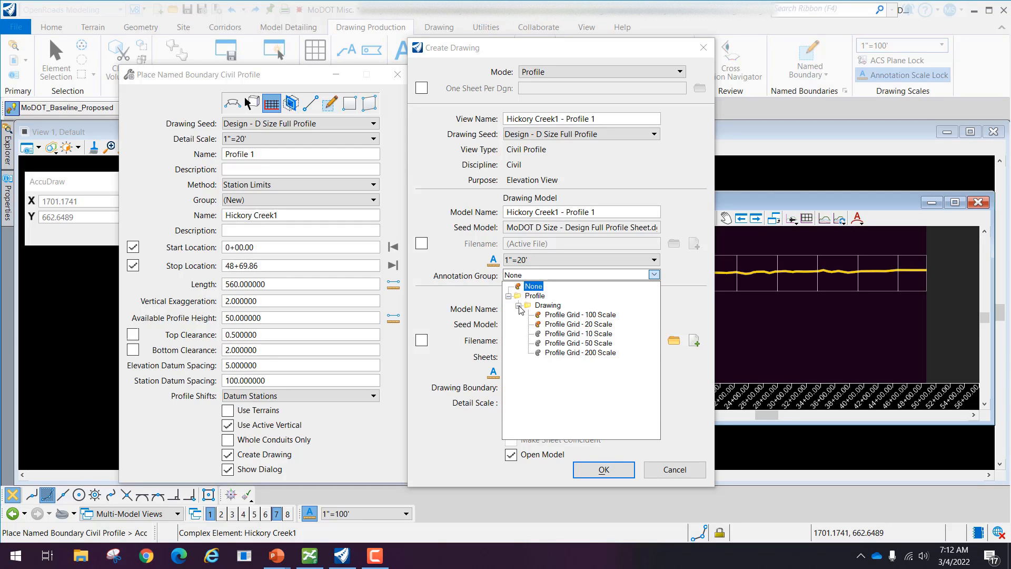
click(593, 325)
click(594, 326)
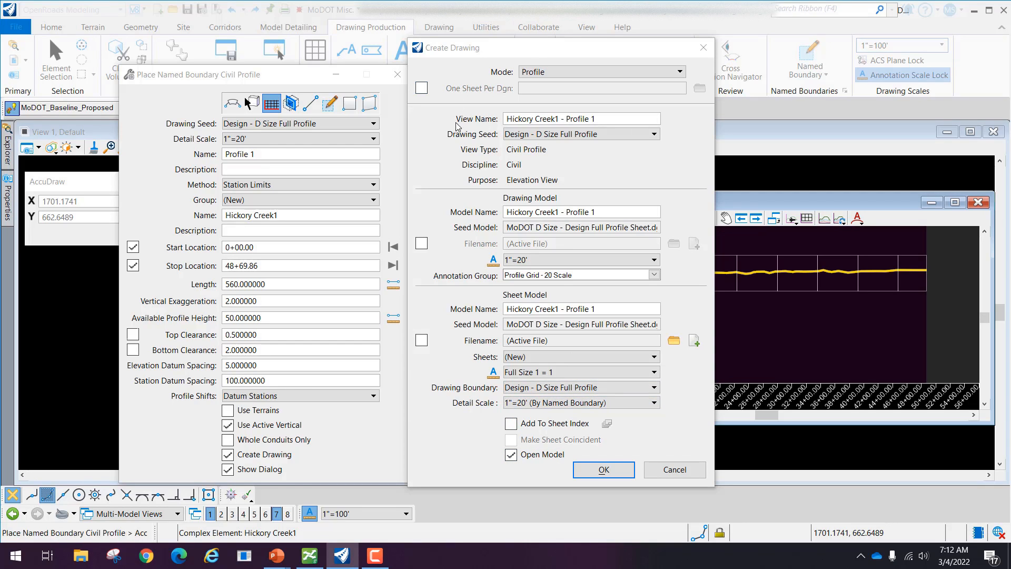
click(617, 468)
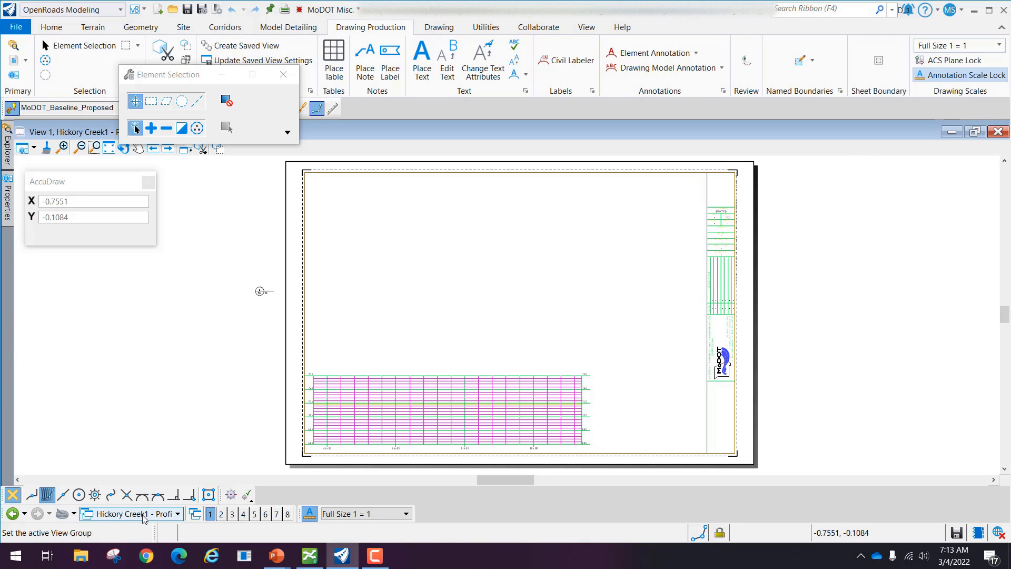
Step: Look through the created drawing and sheet view groups and open Hickory Creek1 - Profile 1 Views
click(179, 514)
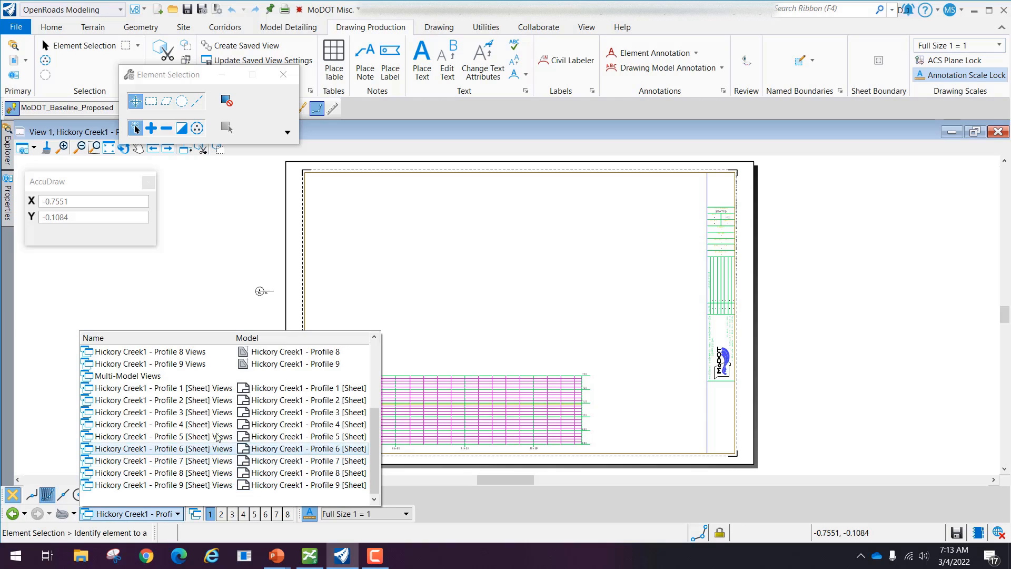
scroll(220, 430, up, 3)
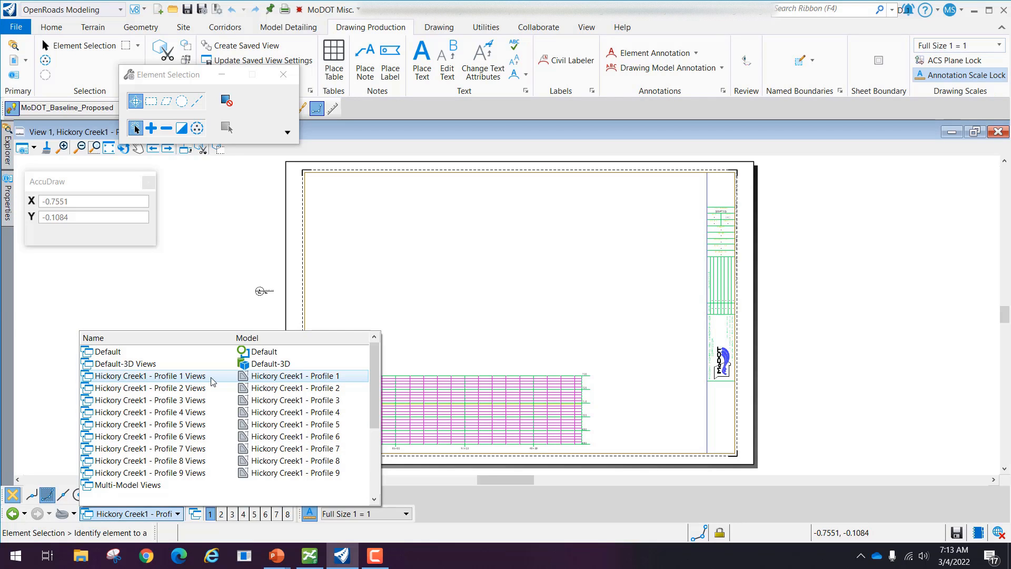
scroll(211, 382, down, 3)
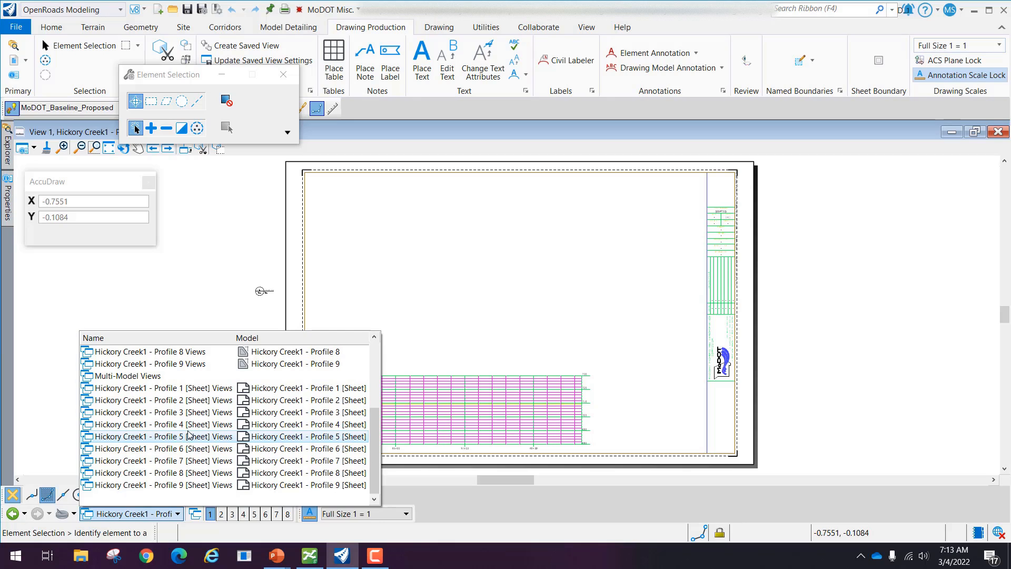
scroll(193, 461, up, 3)
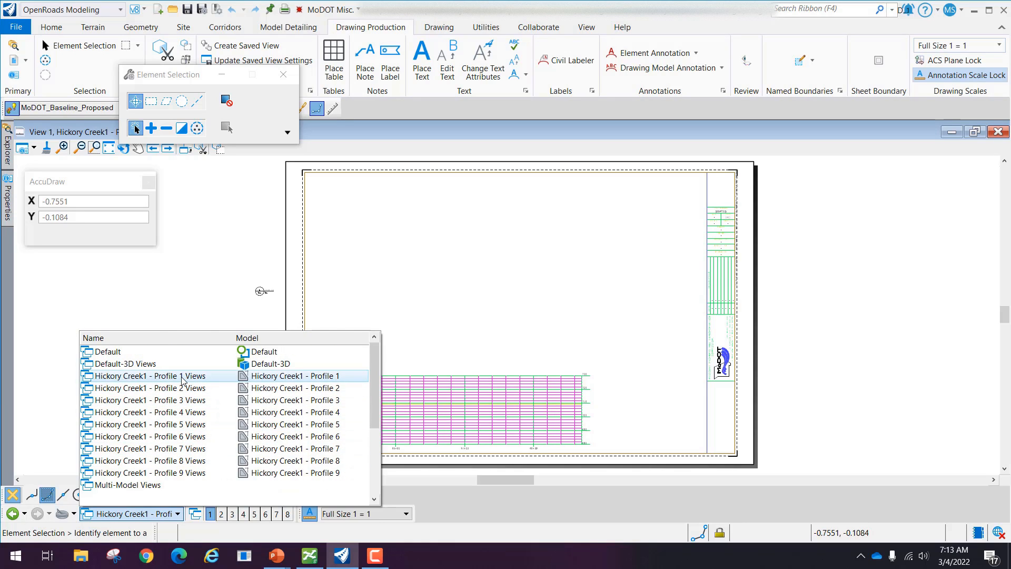
click(182, 377)
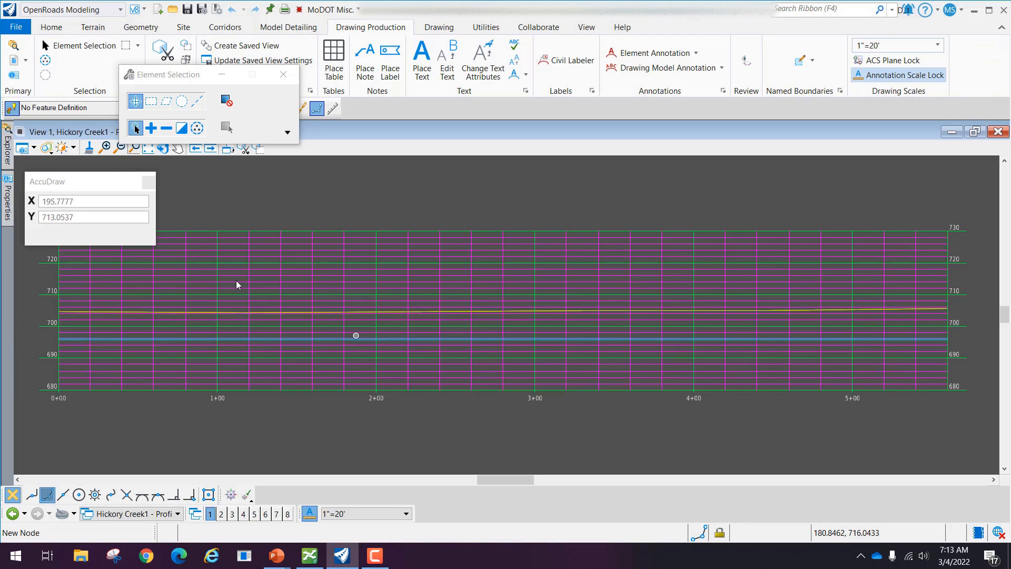
Step: Open Hickory Creek1 - Profile 1 [Sheet] Views and examine the creek profile line within the sheet's grid
click(177, 514)
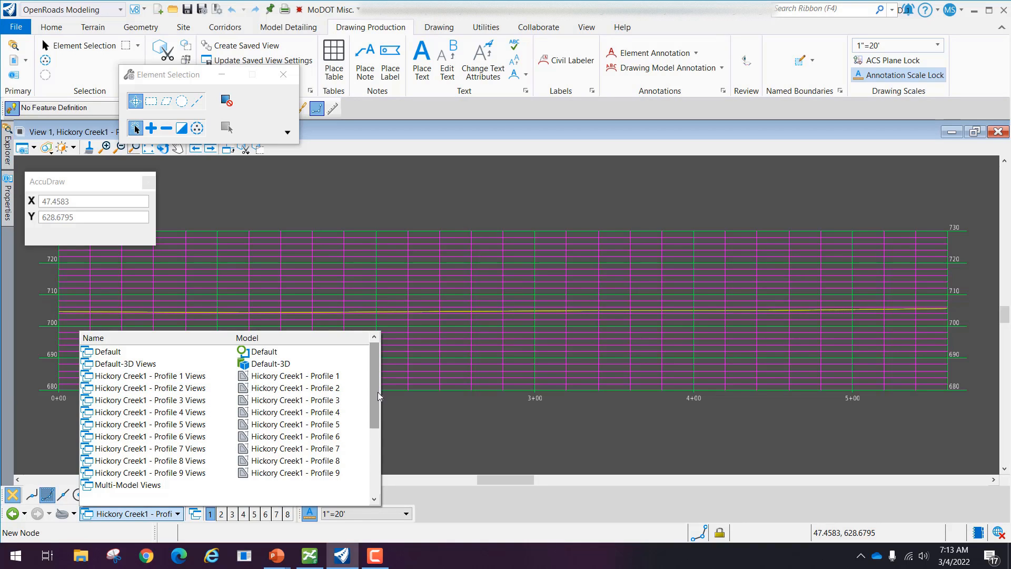
drag(377, 389, 384, 457)
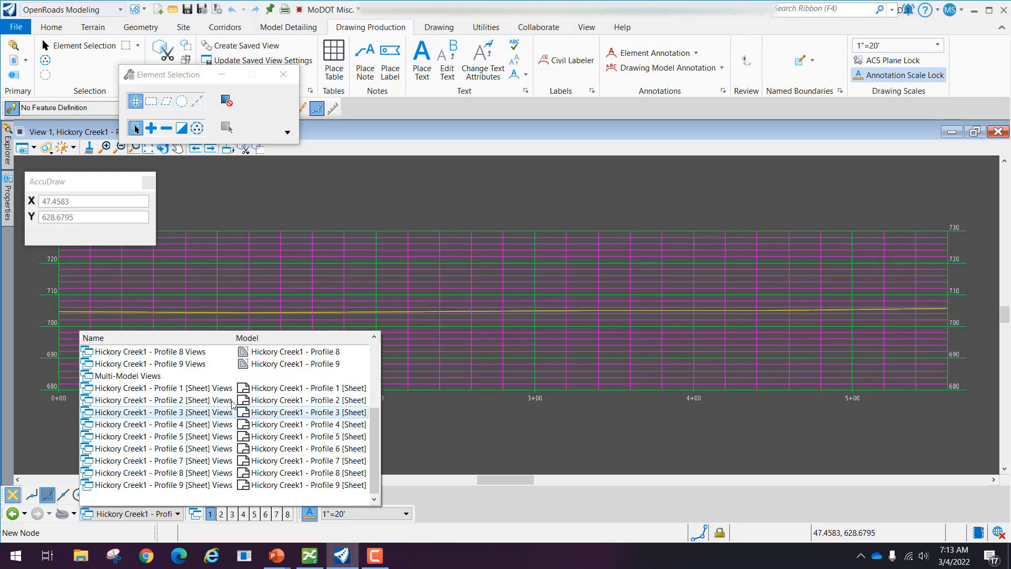
click(158, 391)
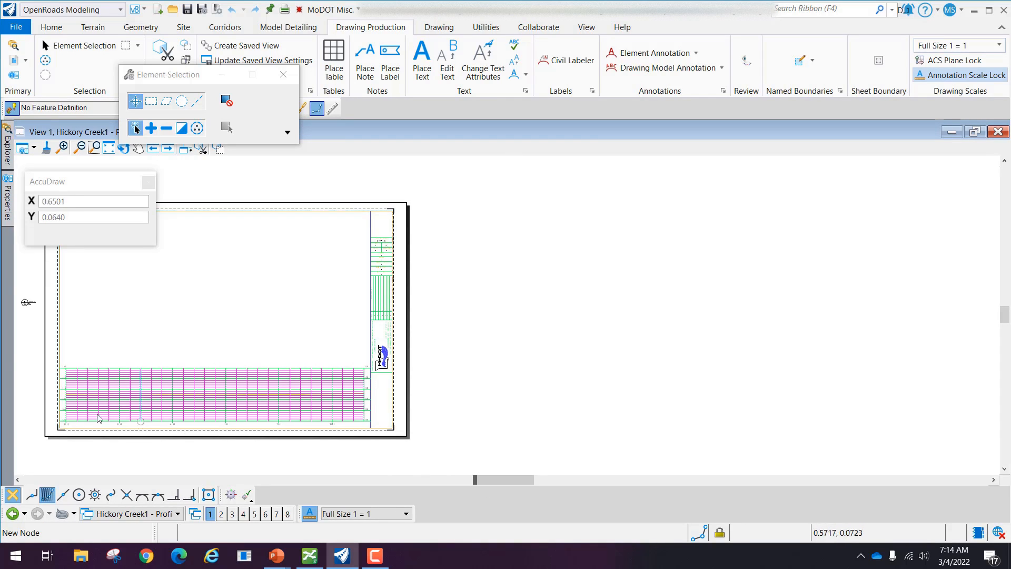
scroll(26, 405, up, 4)
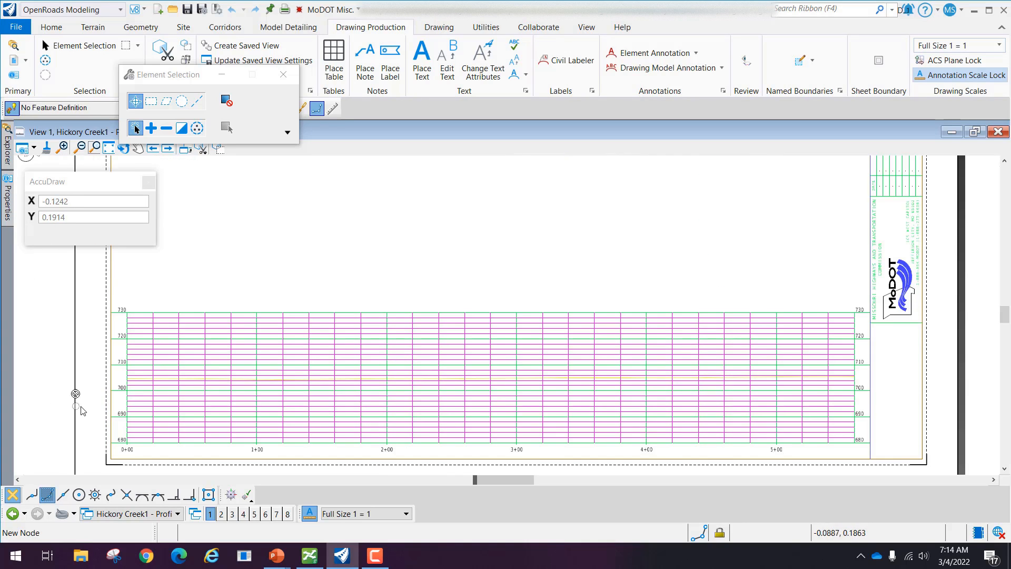
scroll(203, 388, up, 5)
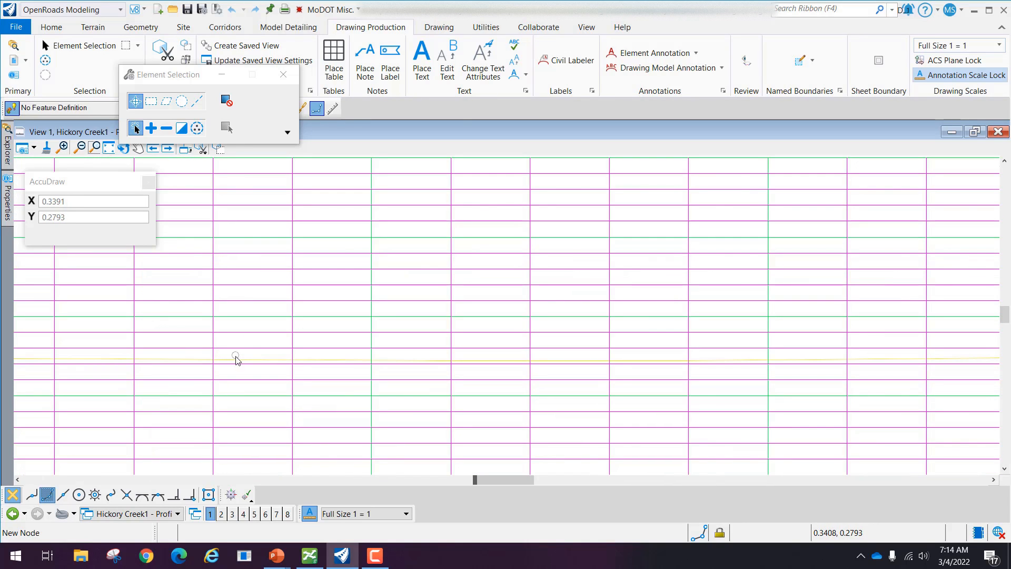
mouse_move(237, 364)
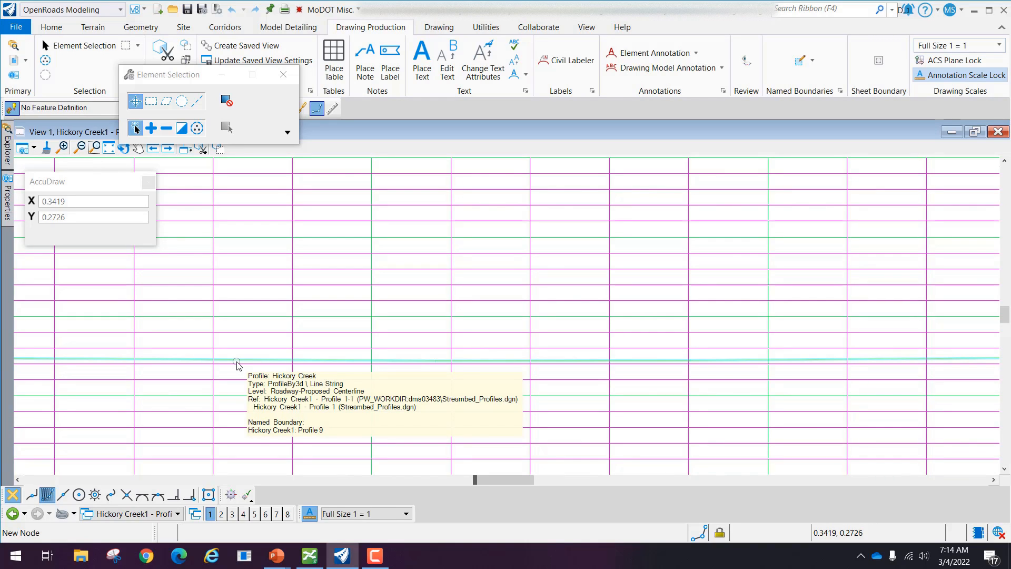
scroll(237, 364, down, 1)
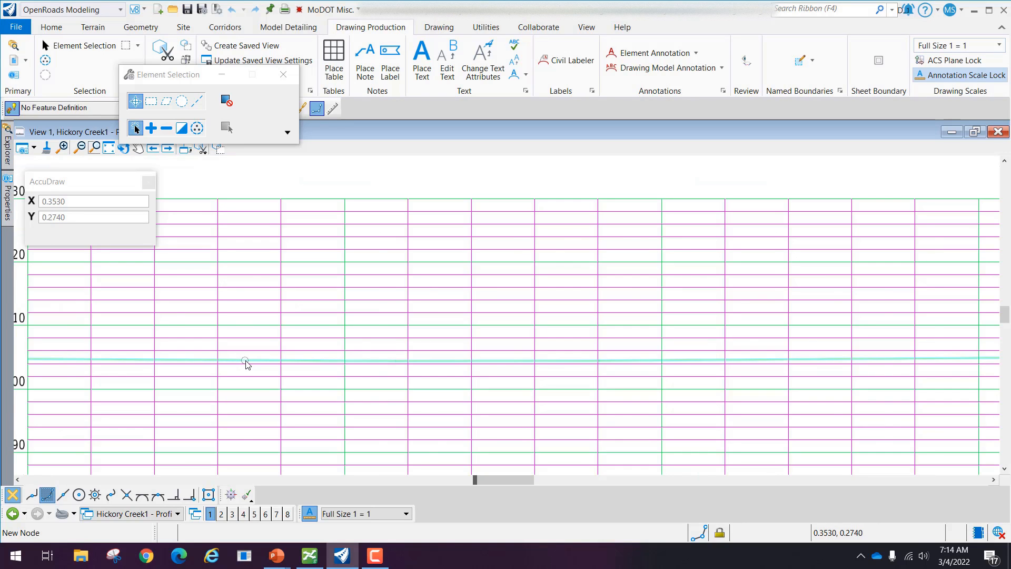
scroll(245, 365, down, 1)
scroll(251, 364, down, 4)
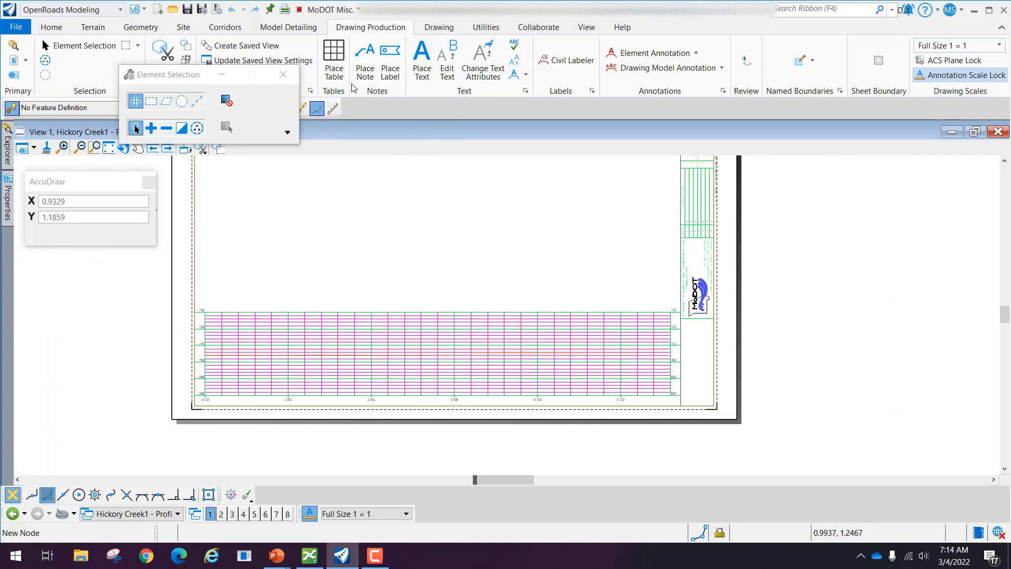
Step: Copy the Hickory Creek1 - Profile 1 [Sheet] model as Hickory Creek1 - Bridge Survey Sheet 1 [Sheet], and minimize the model list
click(51, 27)
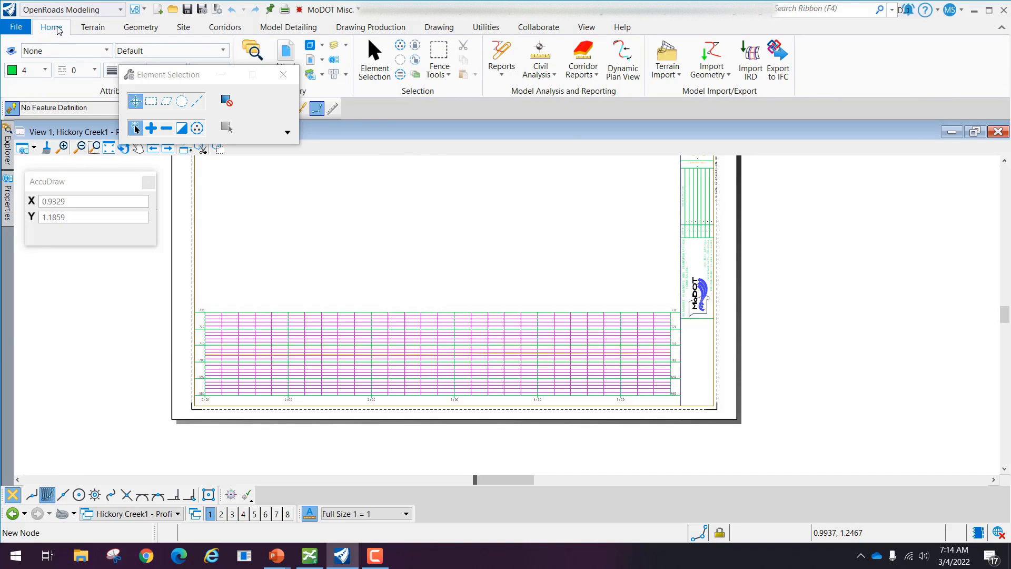
click(310, 46)
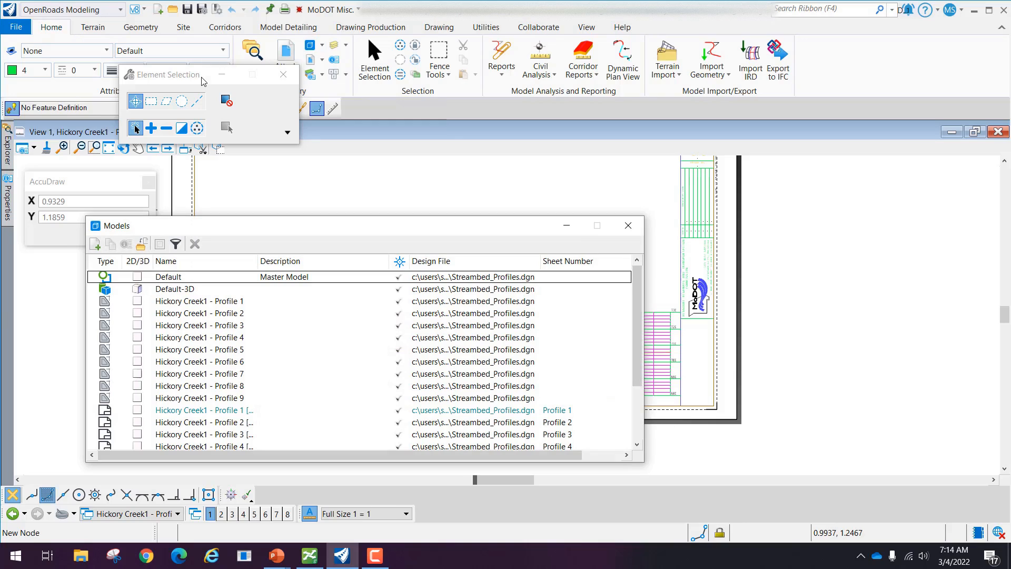
drag(297, 75, 232, 76)
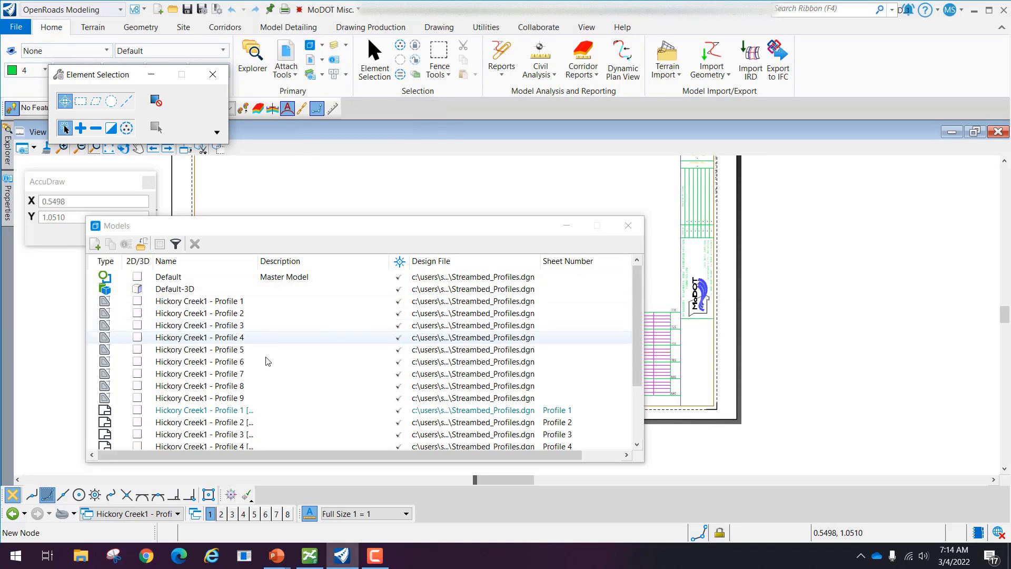
right_click(233, 416)
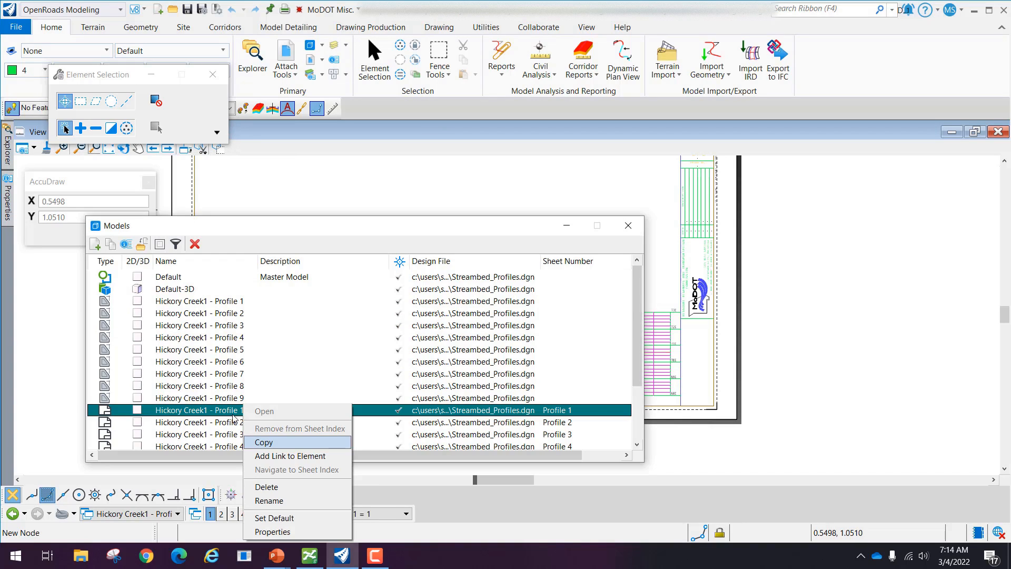
click(279, 444)
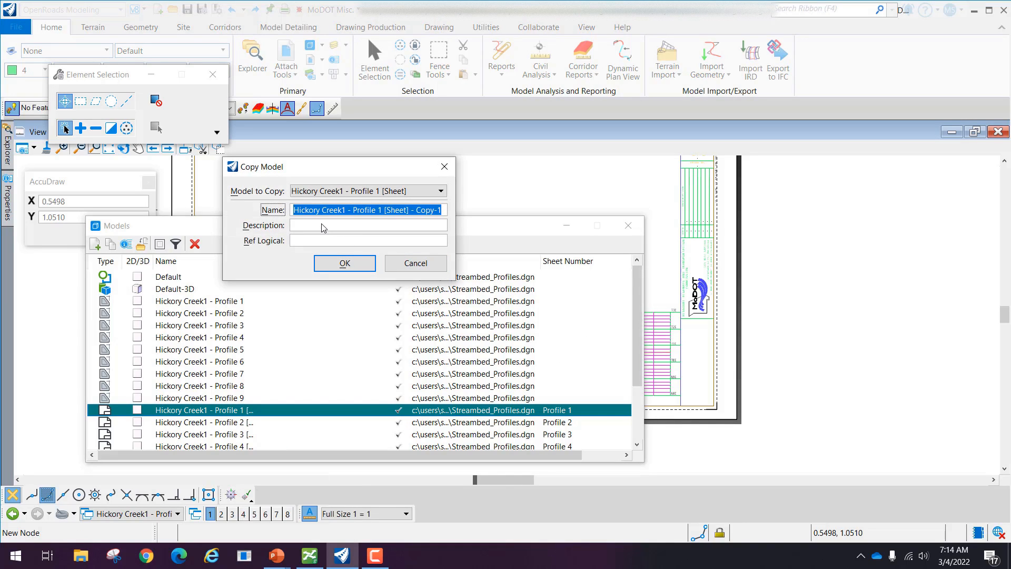
click(355, 210)
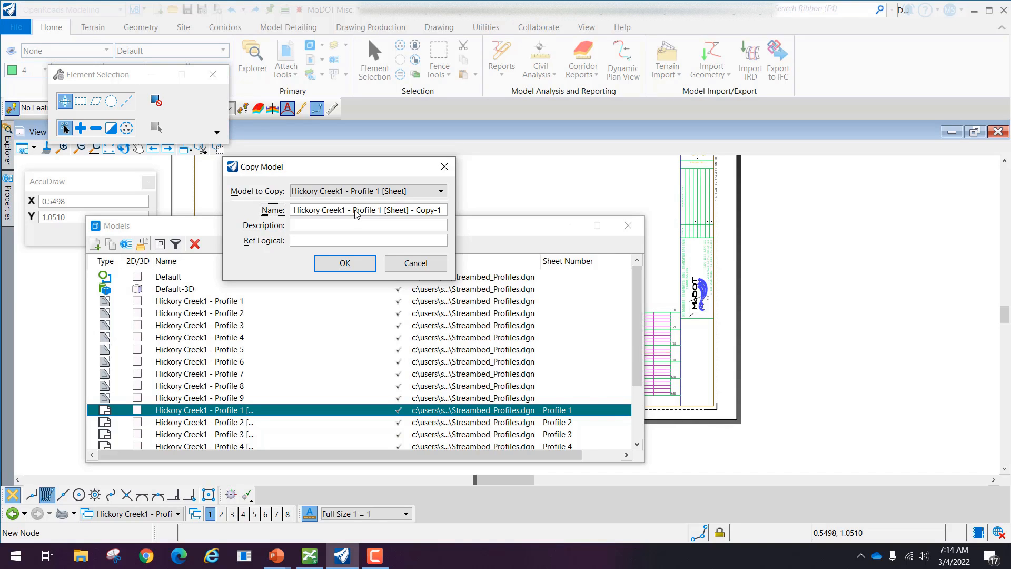
drag(355, 212, 383, 213)
text(Bridge Survey Sheet 1)
mouse_move(430, 210)
mouse_down()
mouse_move(456, 215)
mouse_move(440, 207)
mouse_up()
click(420, 211)
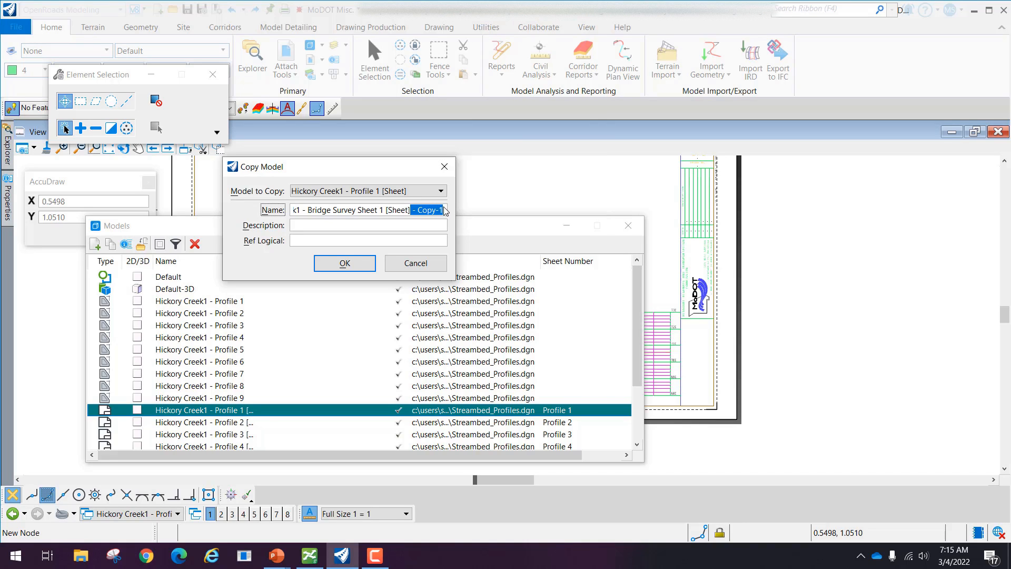
key(Delete)
click(368, 264)
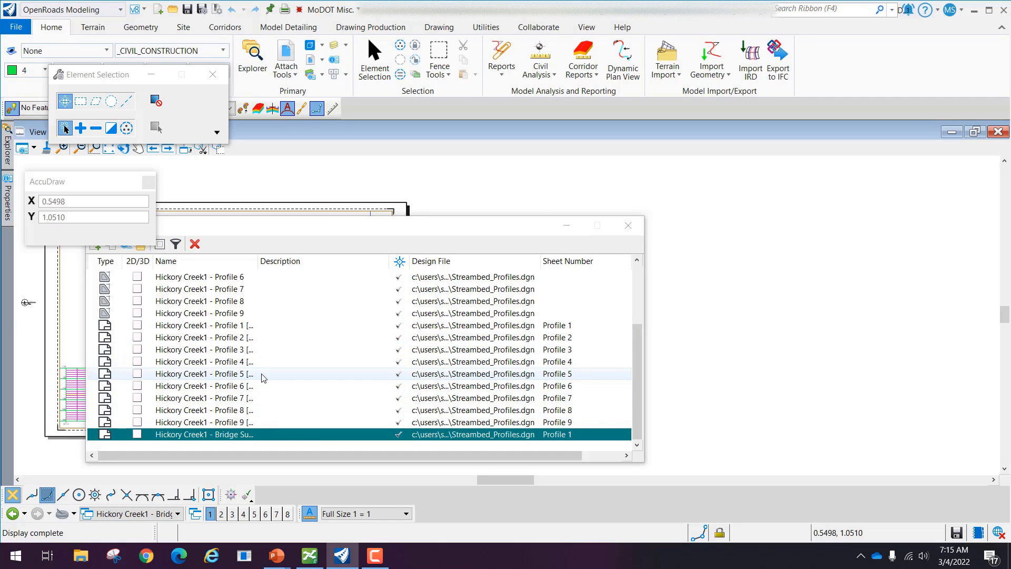
click(567, 225)
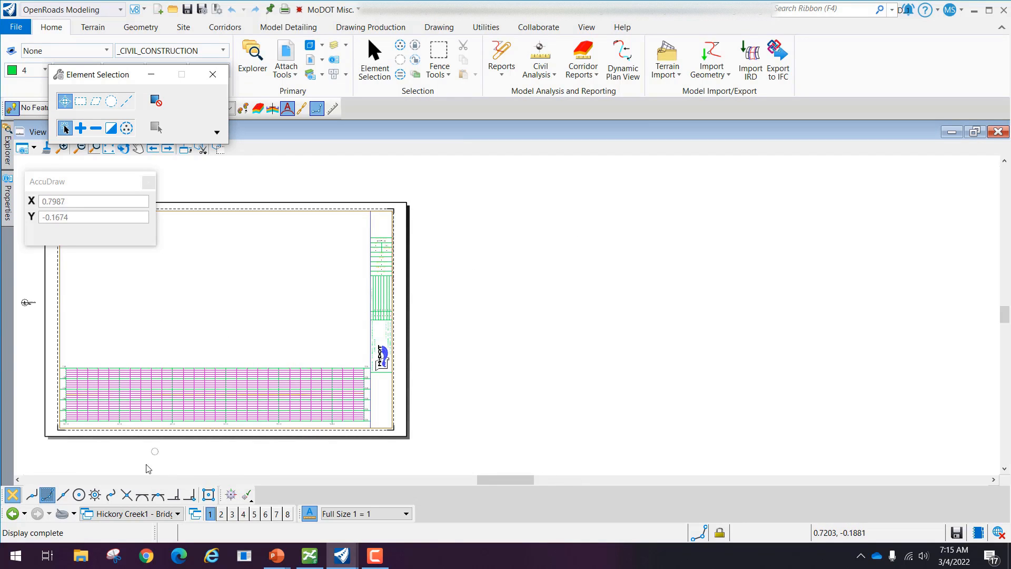
Step: Open Hickory Creek1 - Bridge Survey Sheet 1 [Sheet] Views and examine the profile grid on the copied sheet
click(174, 514)
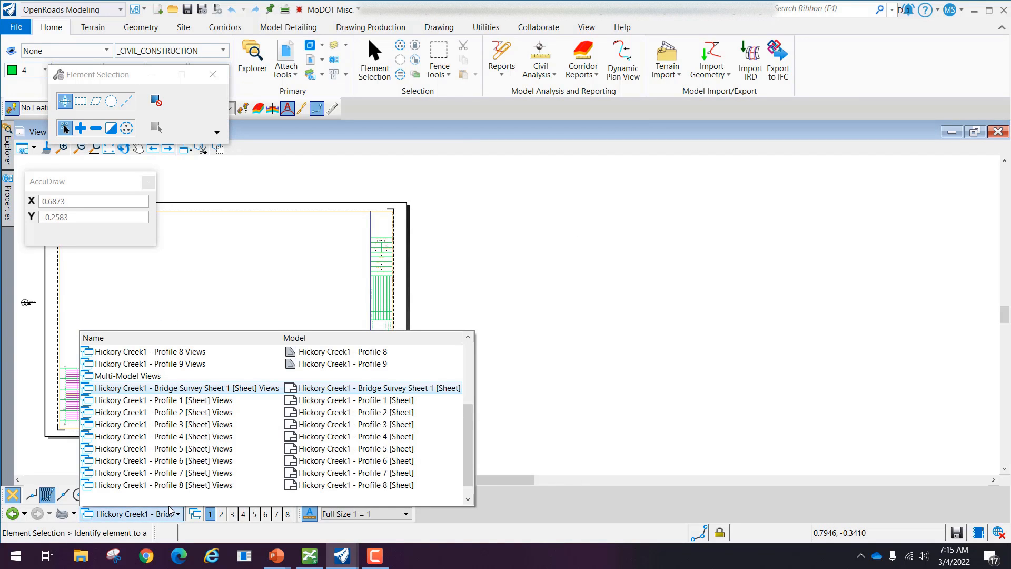
scroll(167, 508, down, 1)
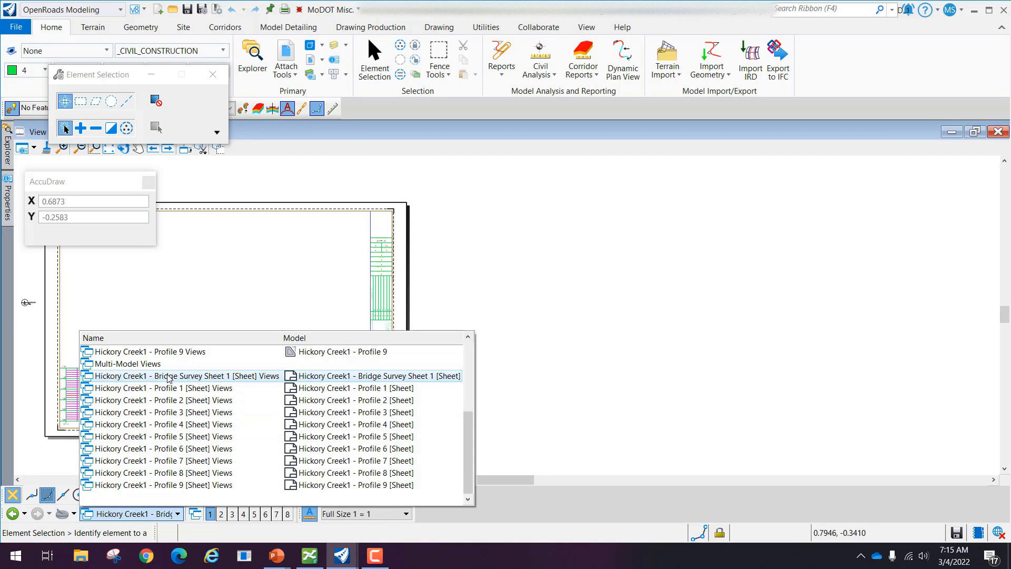
click(197, 381)
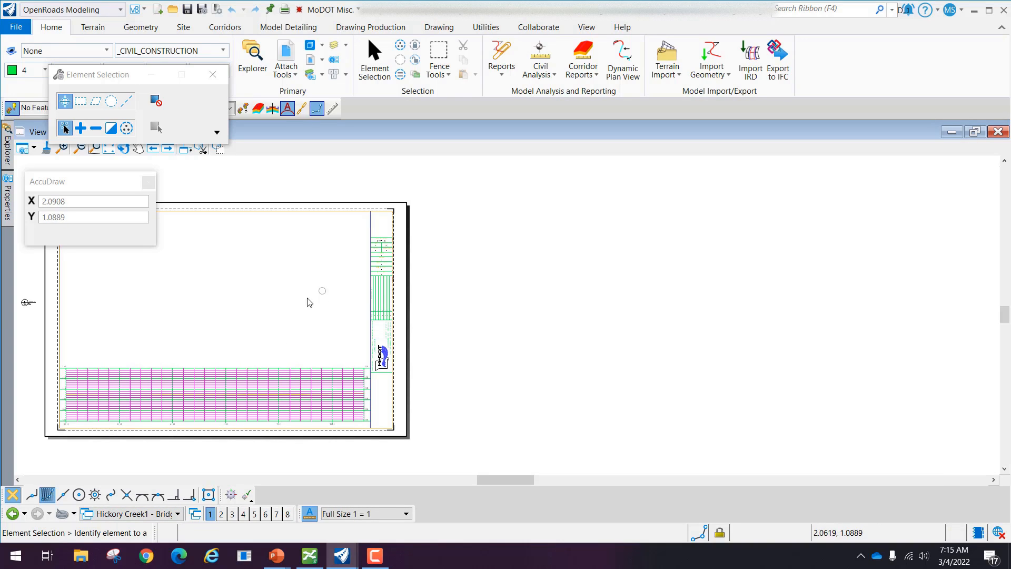
scroll(12, 358, up, 2)
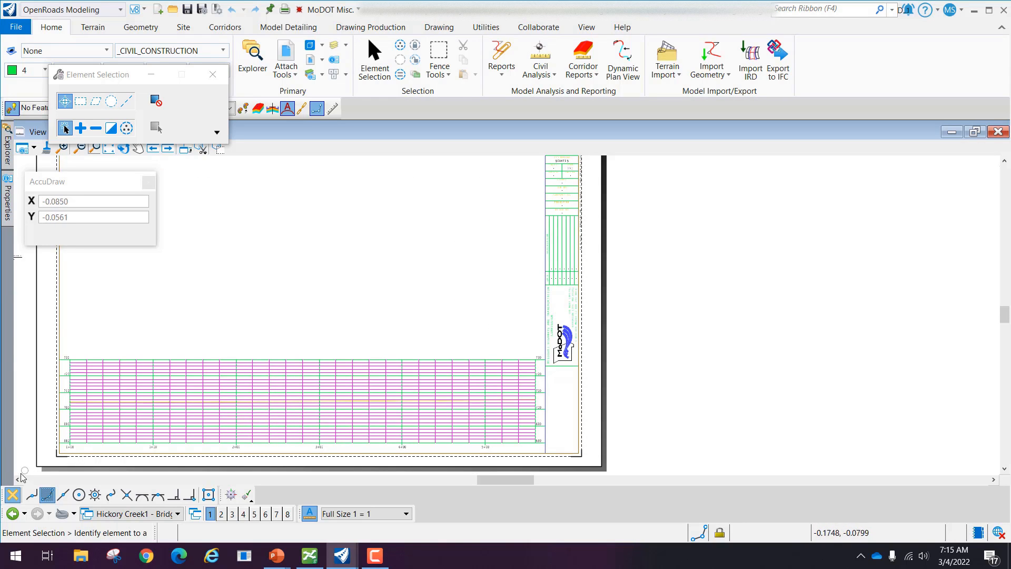
scroll(30, 473, up, 2)
scroll(31, 473, down, 2)
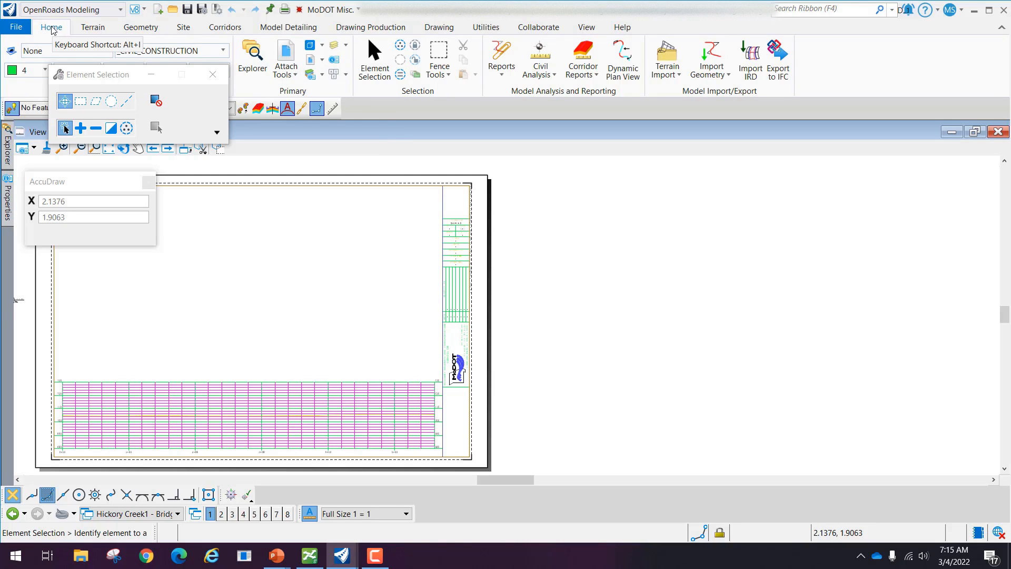
Step: Open the sheet's reference list and widen its Model column to show the full model names
drag(103, 76, 57, 67)
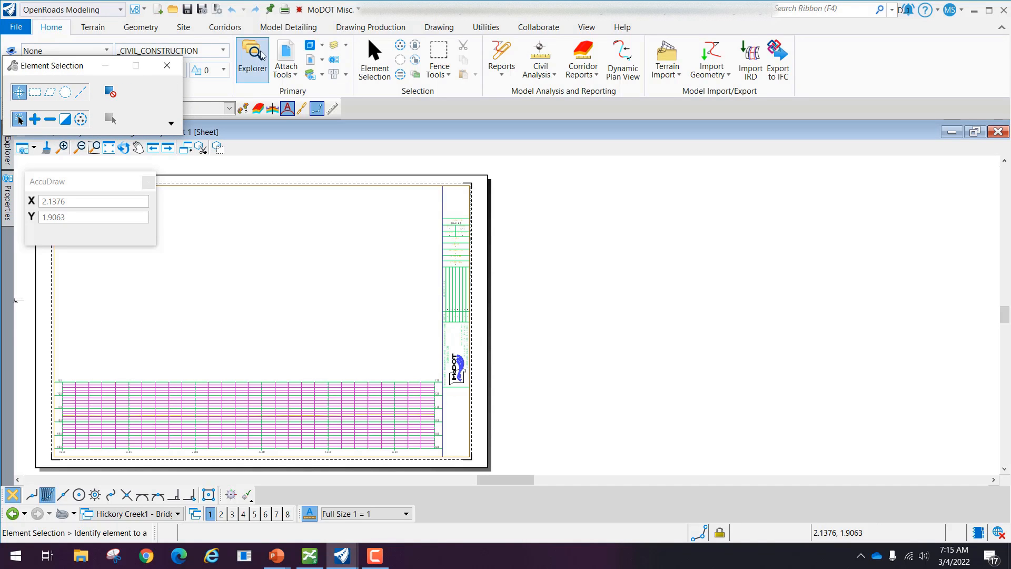
click(291, 52)
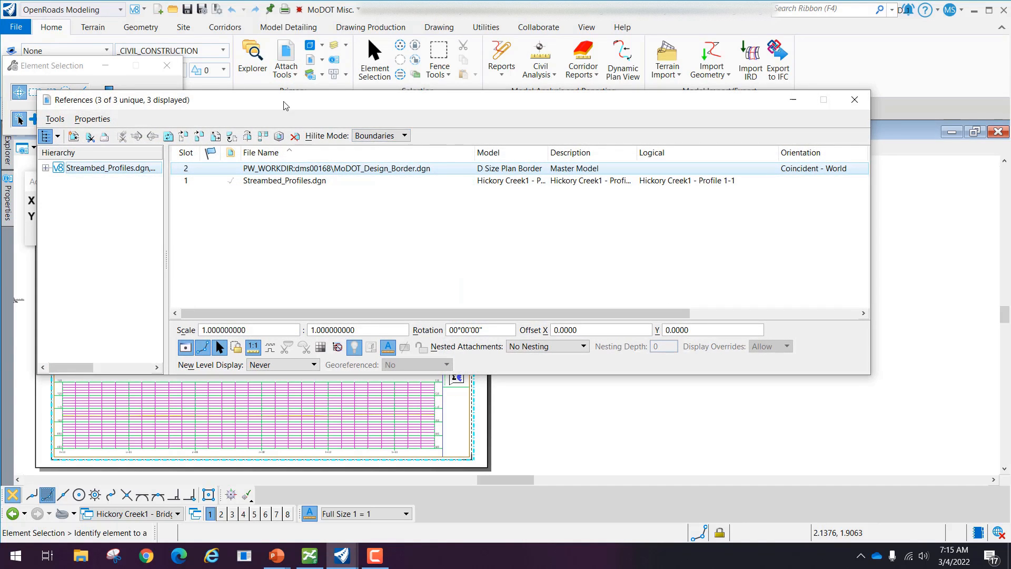
mouse_move(285, 105)
mouse_down()
mouse_move(812, 179)
mouse_move(756, 180)
mouse_move(746, 120)
mouse_up()
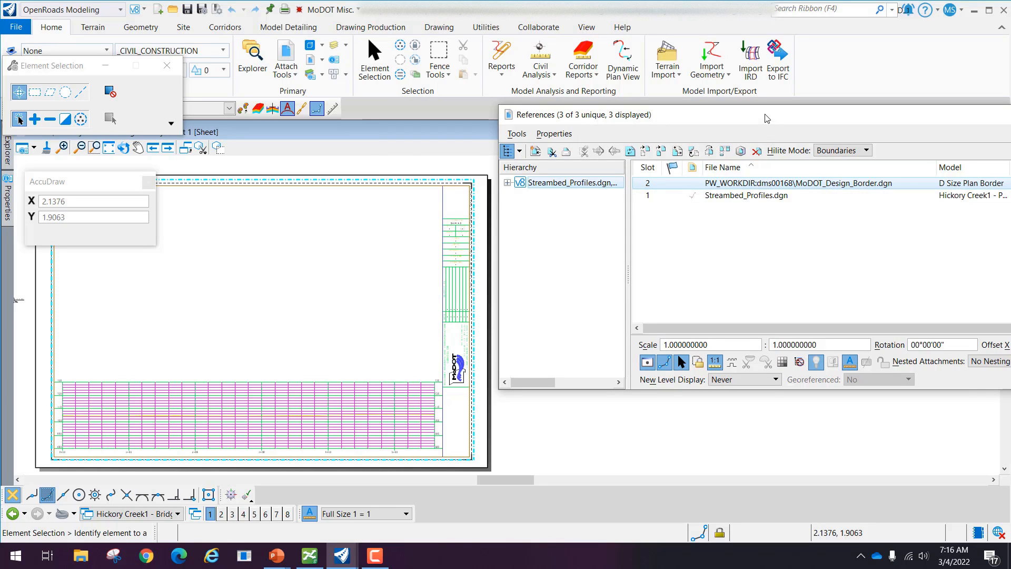
drag(759, 117, 572, 108)
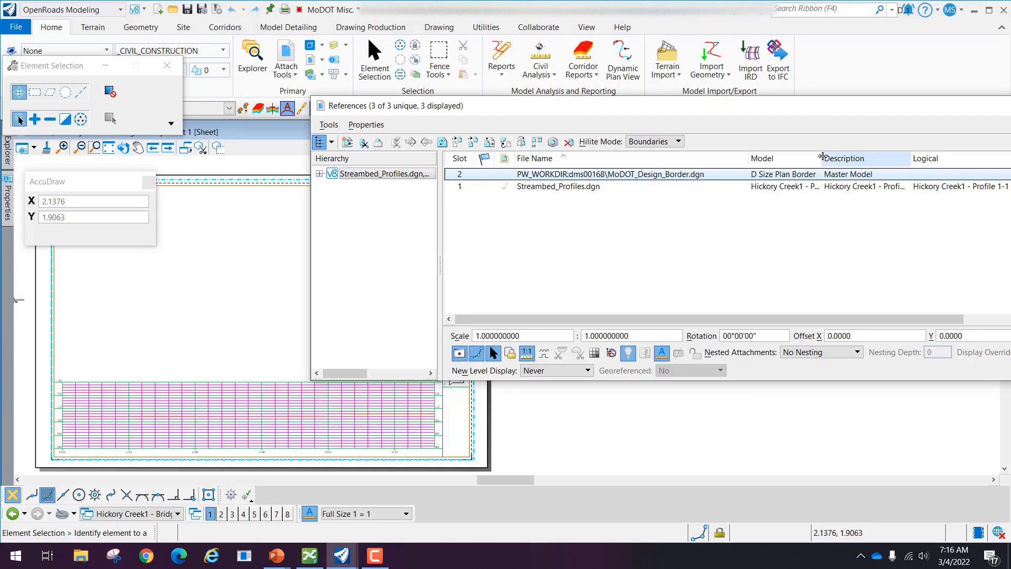
drag(822, 157, 893, 153)
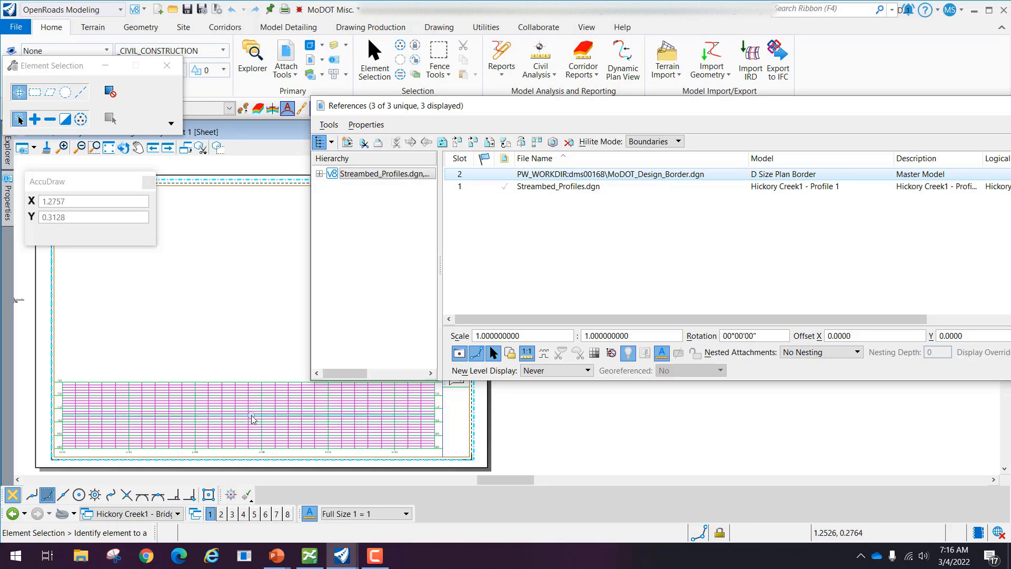
Step: Move the References and AccuDraw windows clear of the sheet so that the whole border area is unobstructed
drag(535, 106, 760, 150)
drag(71, 180, 557, 388)
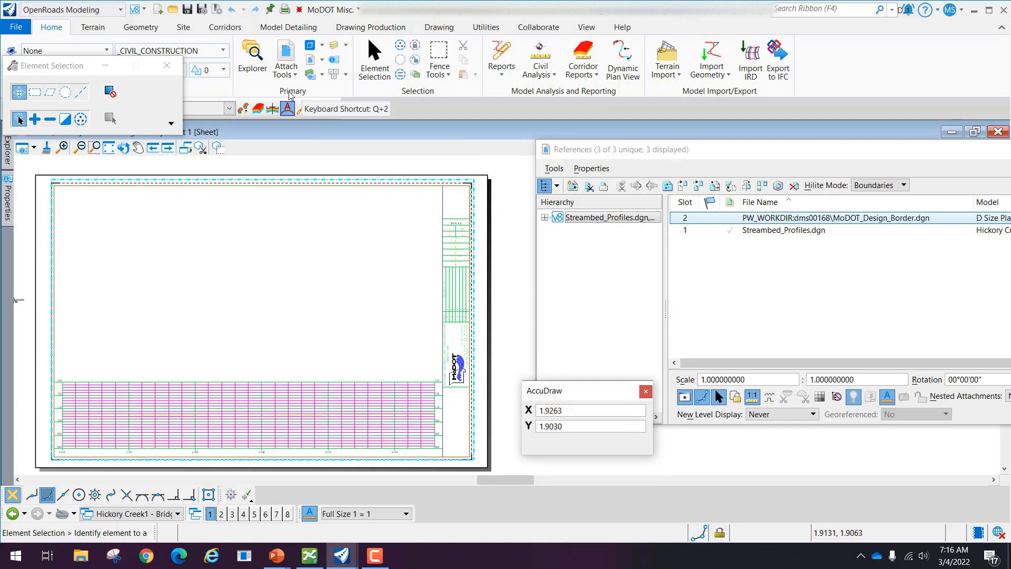
click(346, 76)
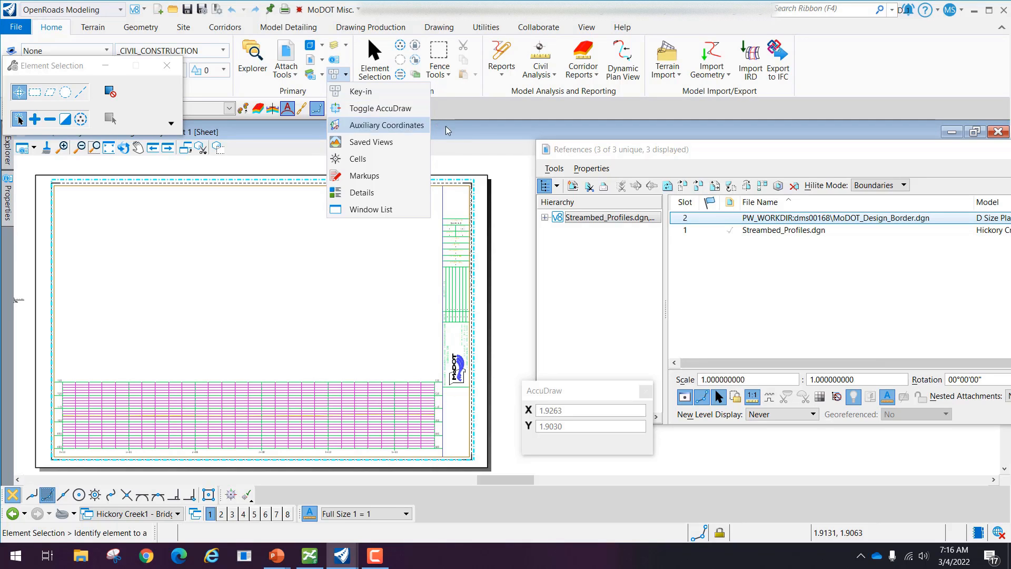
click(472, 113)
mouse_move(571, 390)
mouse_down()
mouse_move(605, 348)
mouse_move(598, 377)
mouse_move(557, 393)
mouse_up()
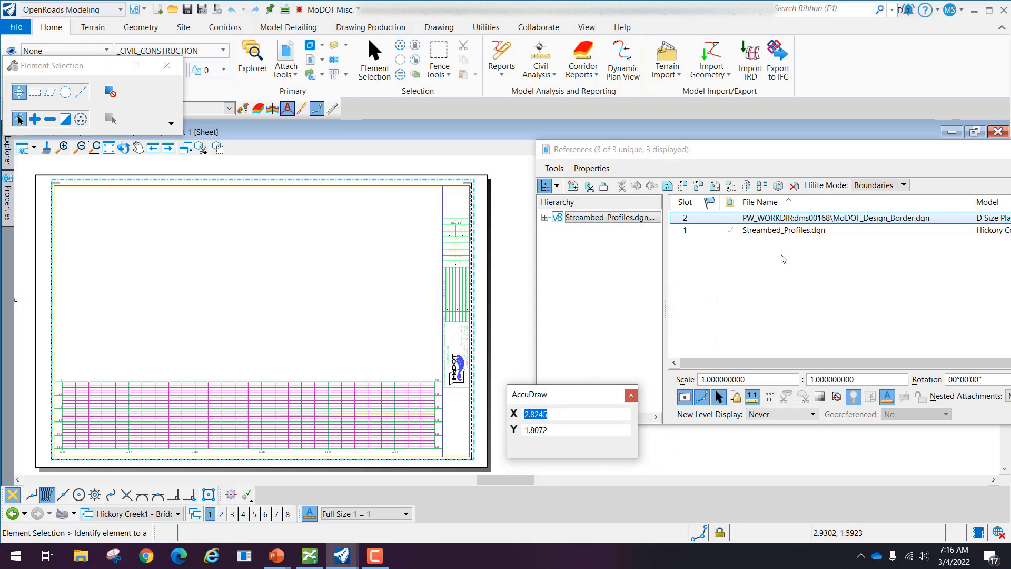
Step: Move the Streambed_Profiles.dgn reference straight up from its grid's upper-left corner to just inside the sheet's upper border
click(769, 230)
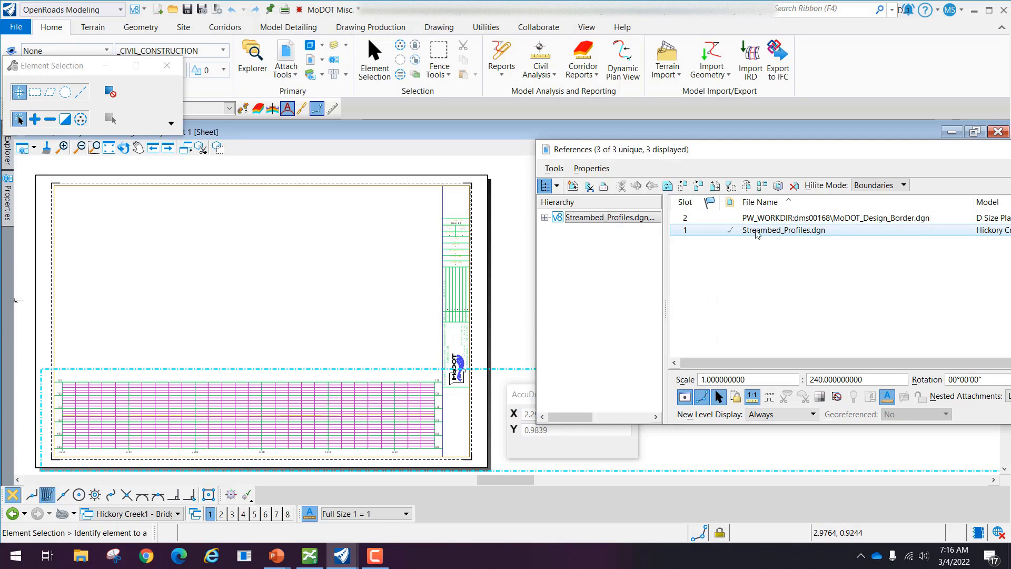
right_click(775, 234)
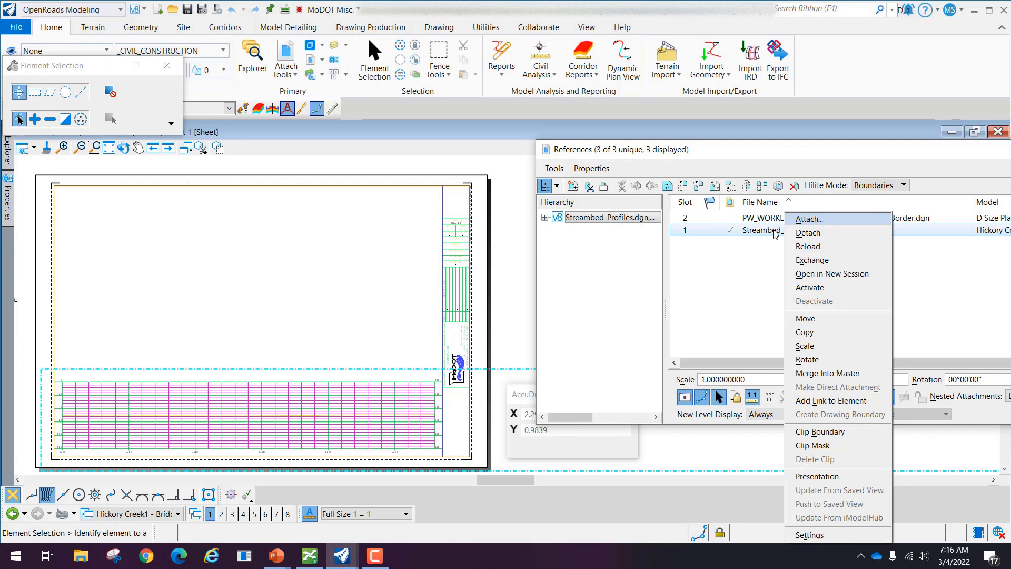
click(552, 168)
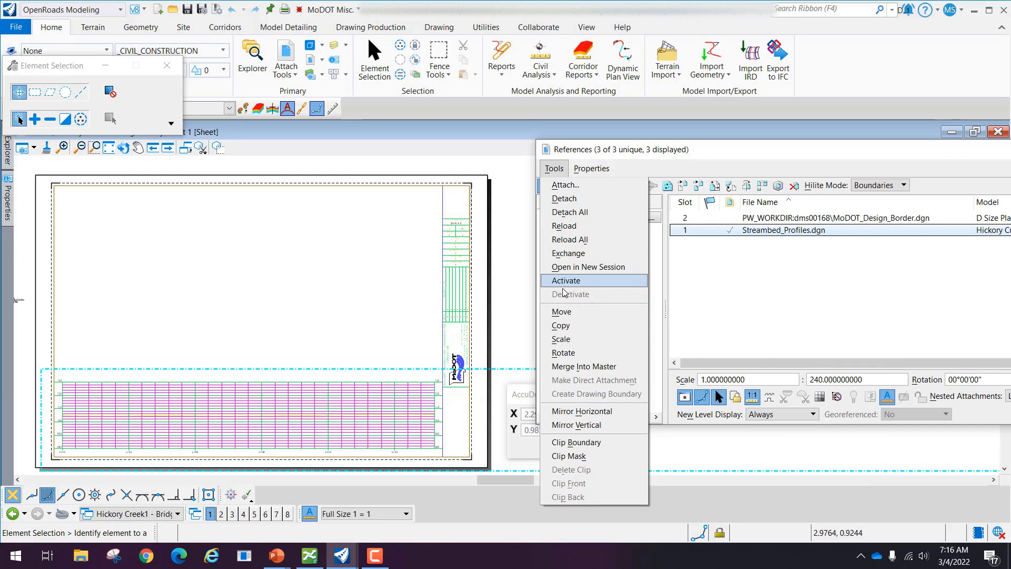
click(582, 314)
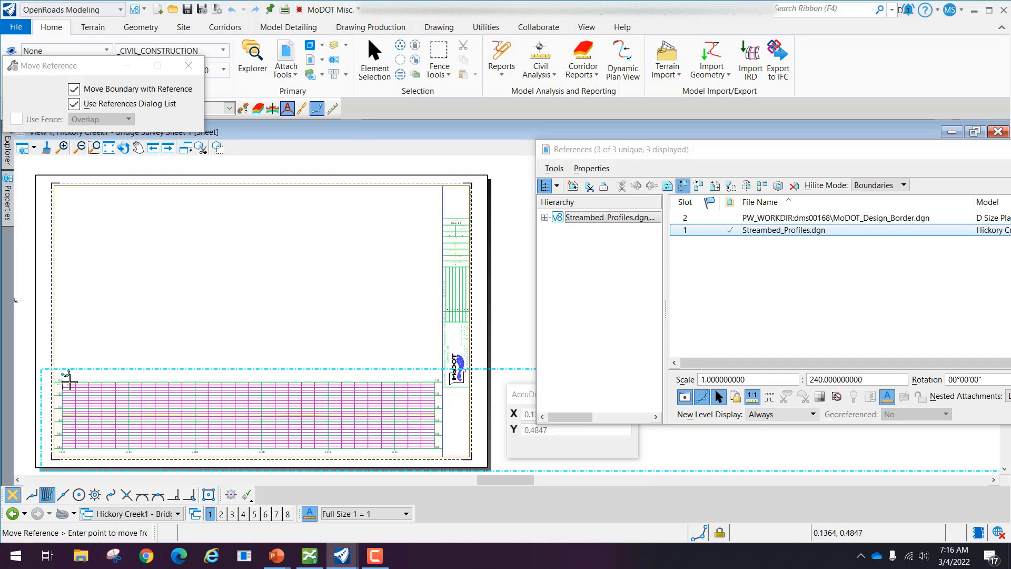
click(62, 380)
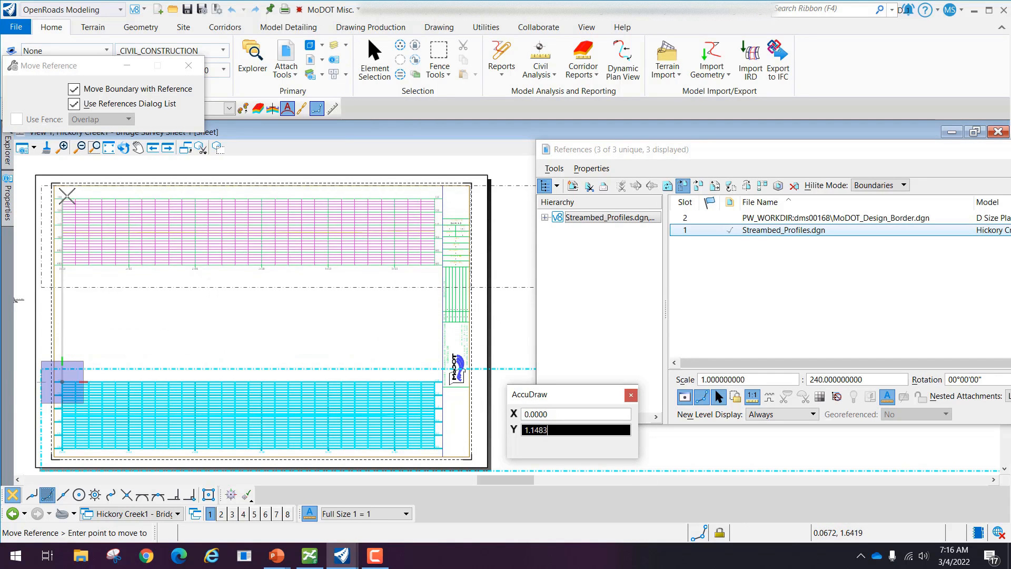
click(67, 193)
right_click(180, 314)
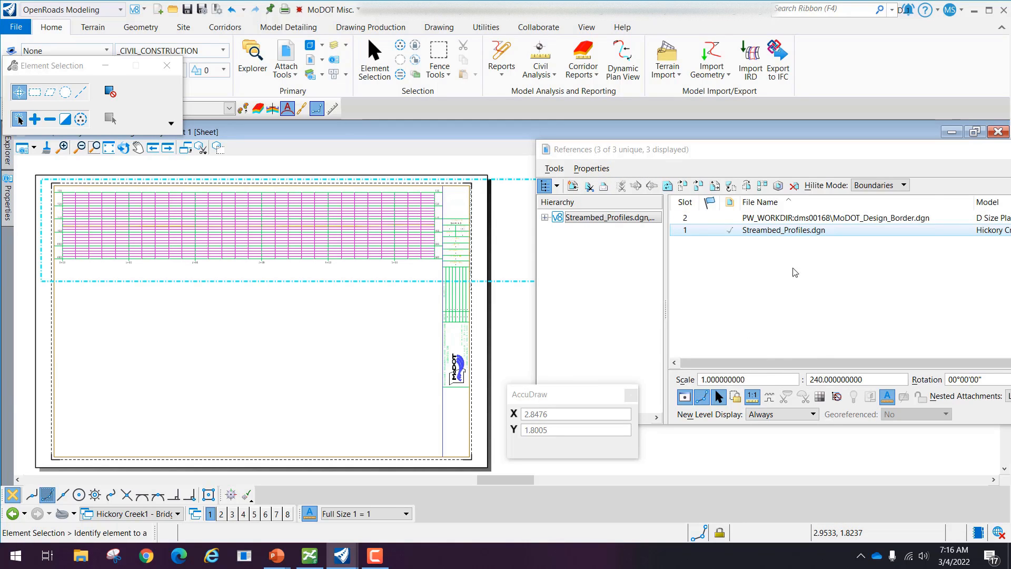
Step: Review the attachment properties of the Hickory Creek1 - Profile 1 reference, including its scale and nesting, without changing them
drag(763, 141, 602, 123)
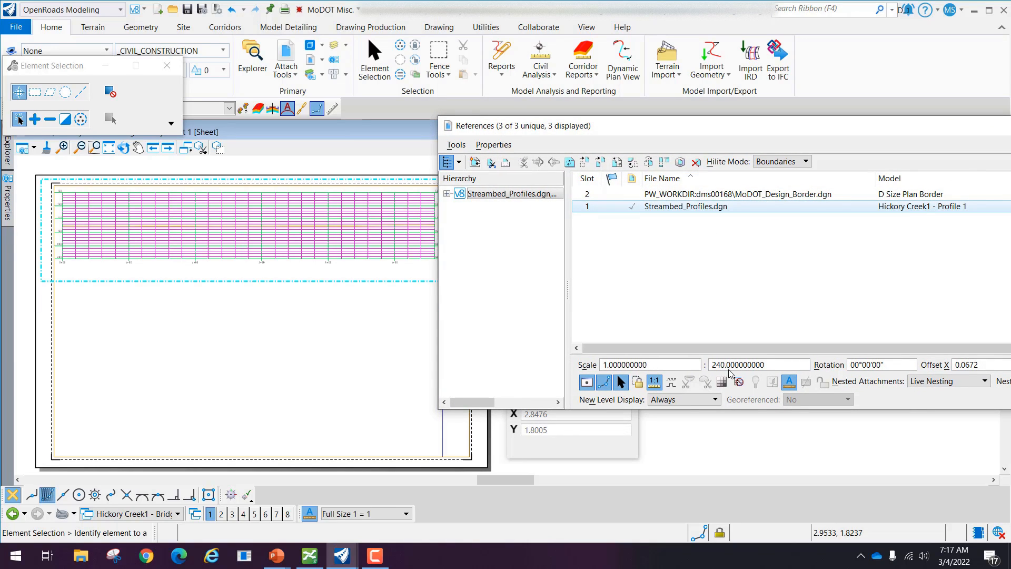
double_click(687, 207)
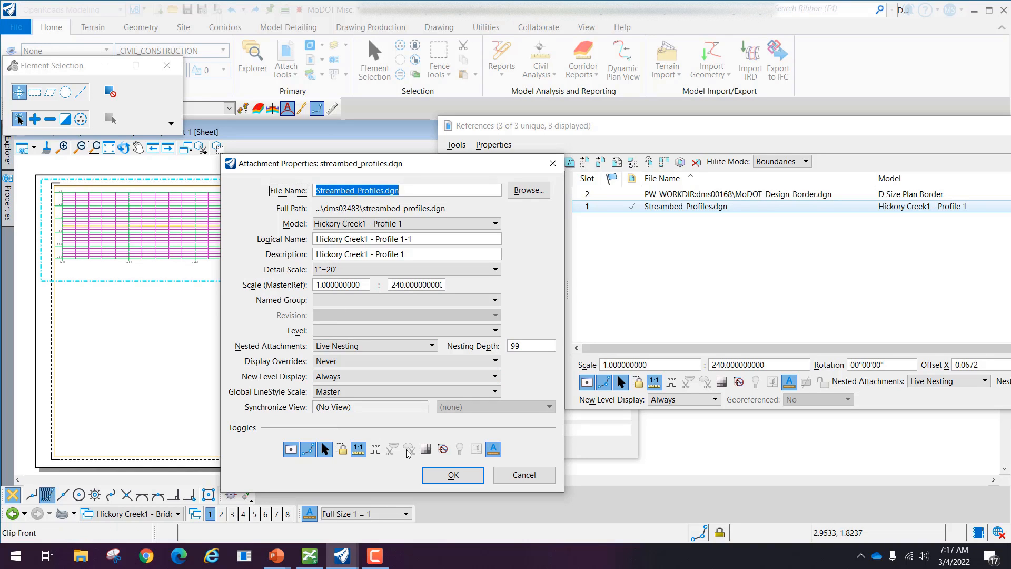
click(530, 480)
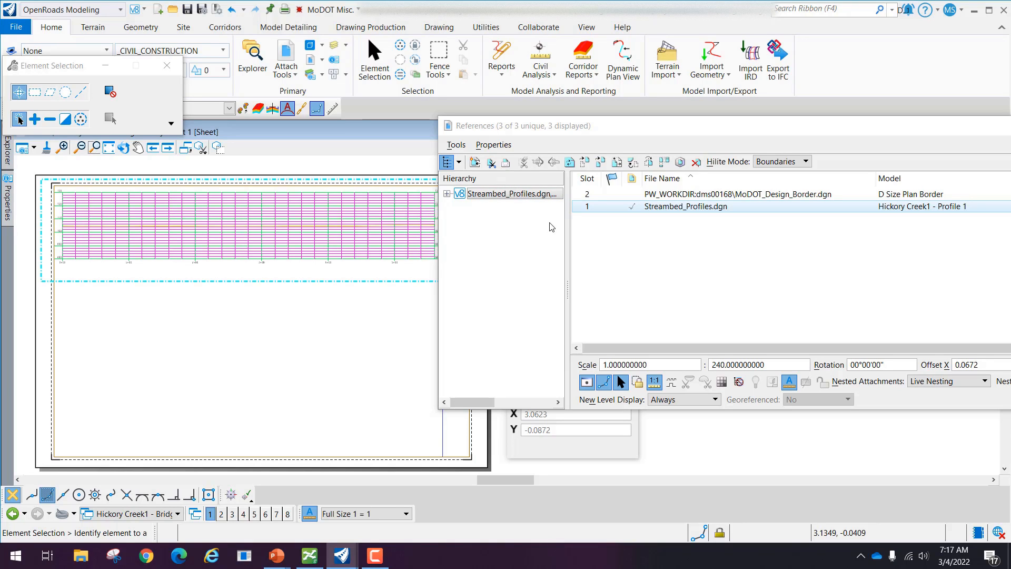
Step: Start attaching Streambed_Profiles.dgn from the Bridge #1 folder as another reference, using the Interactive attachment method
click(457, 149)
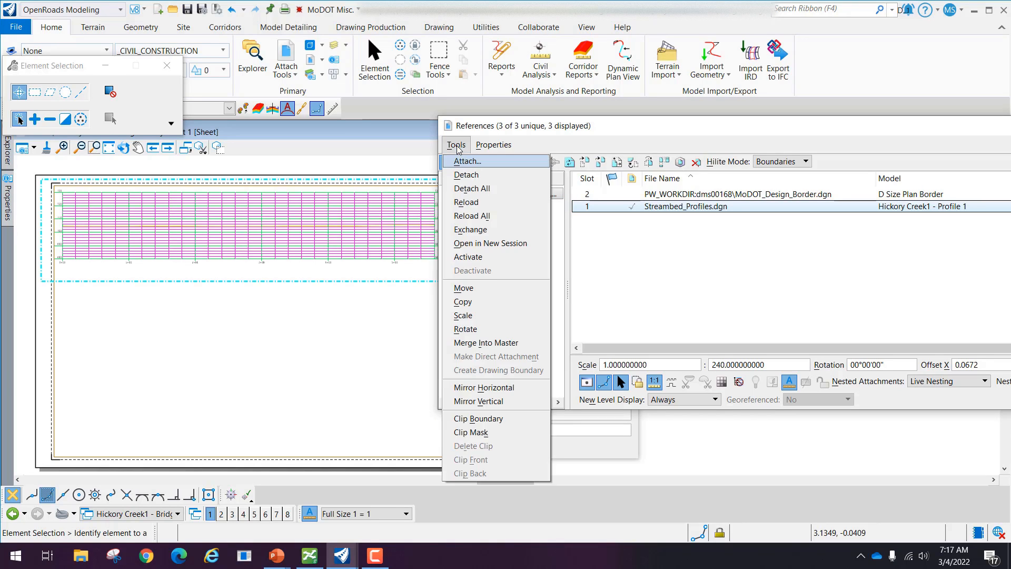
click(475, 164)
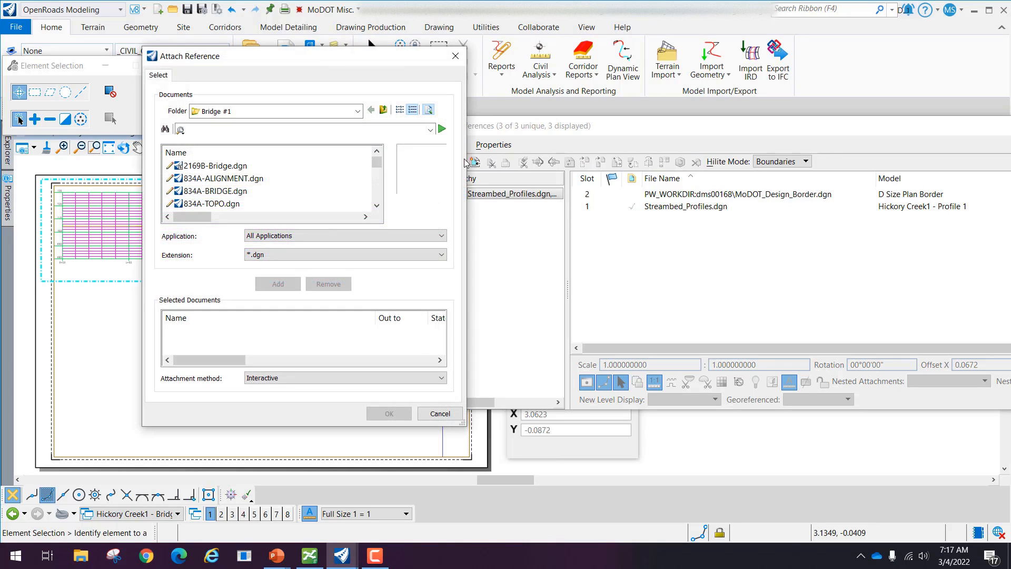
drag(325, 64, 594, 84)
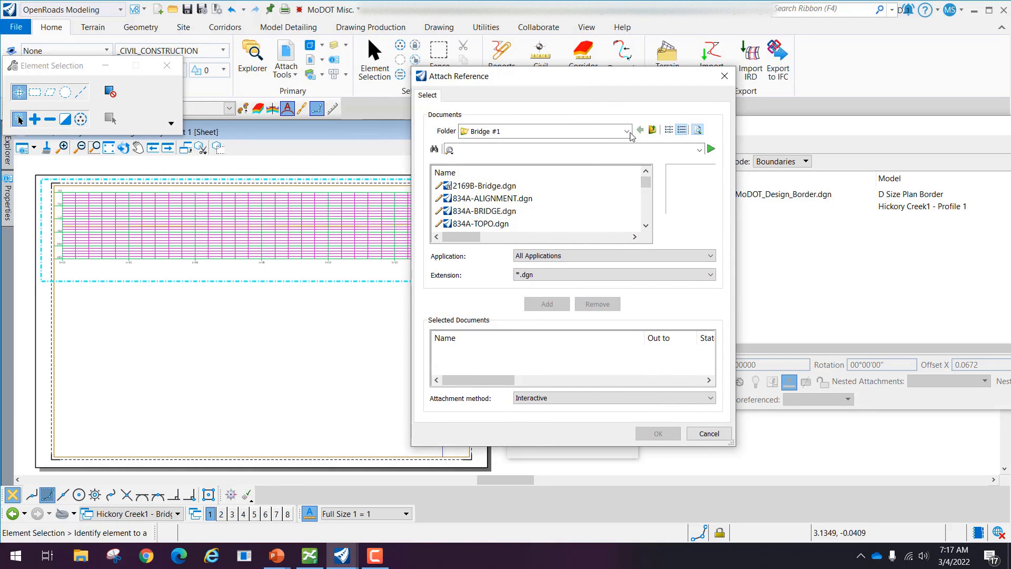
drag(648, 190, 647, 224)
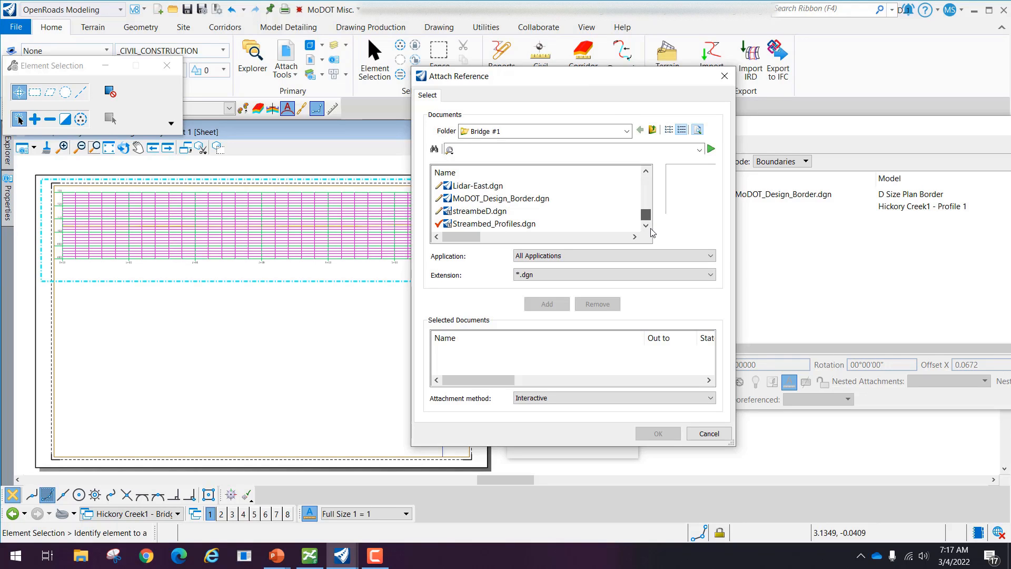
click(484, 224)
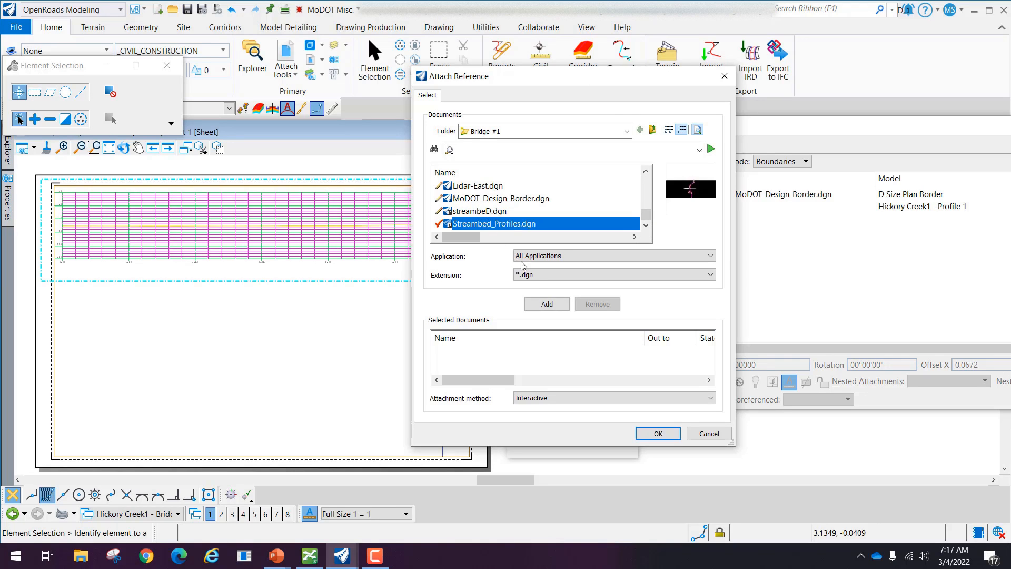
click(646, 432)
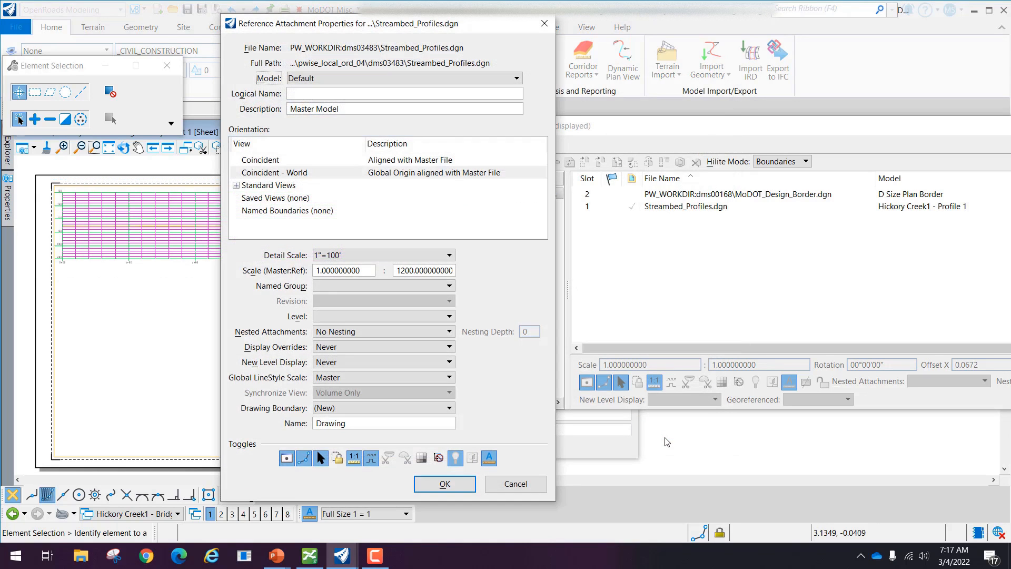
Step: Choose the Hickory Creek1 - Profile 2 model for the new Streambed_Profiles.dgn attachment and set its detail scale to 1"=20'
mouse_move(377, 30)
mouse_down()
mouse_move(709, 37)
mouse_move(698, 36)
mouse_up()
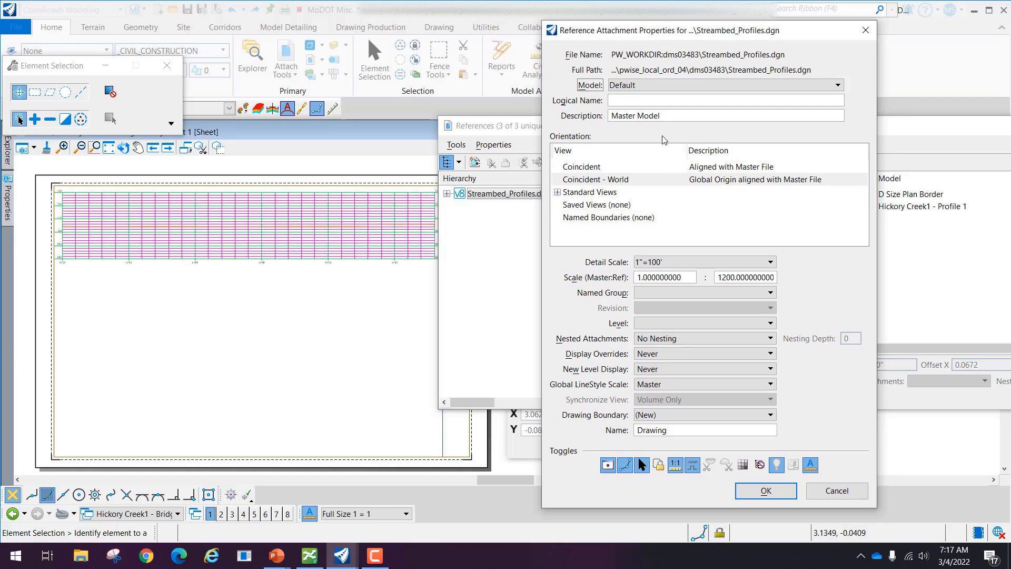
click(680, 87)
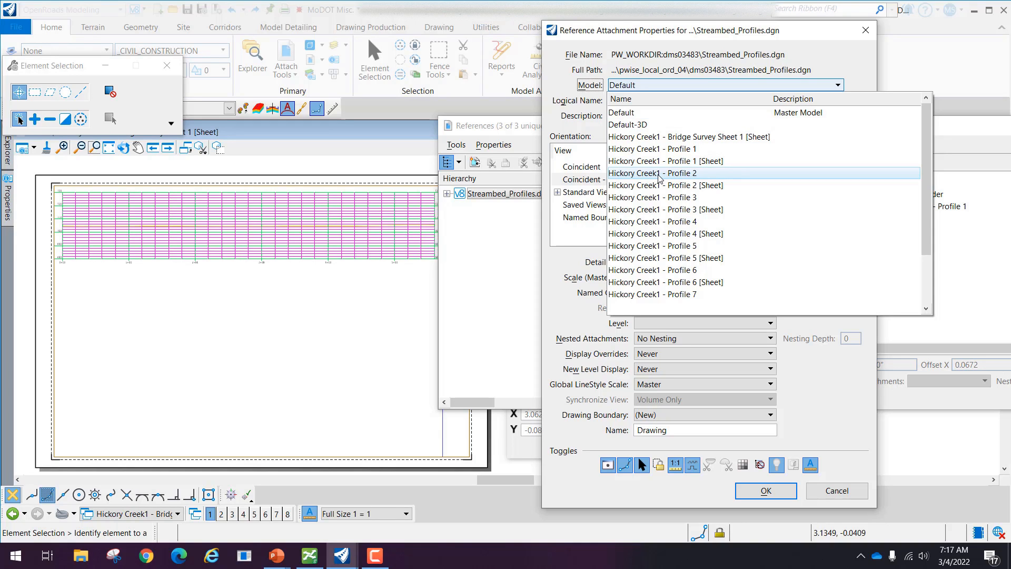
click(686, 174)
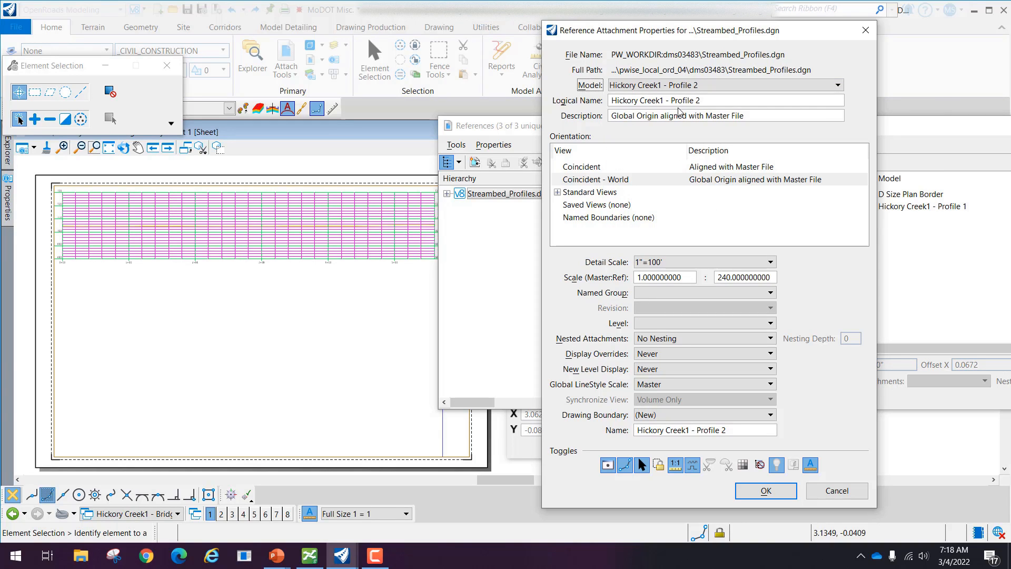
click(678, 261)
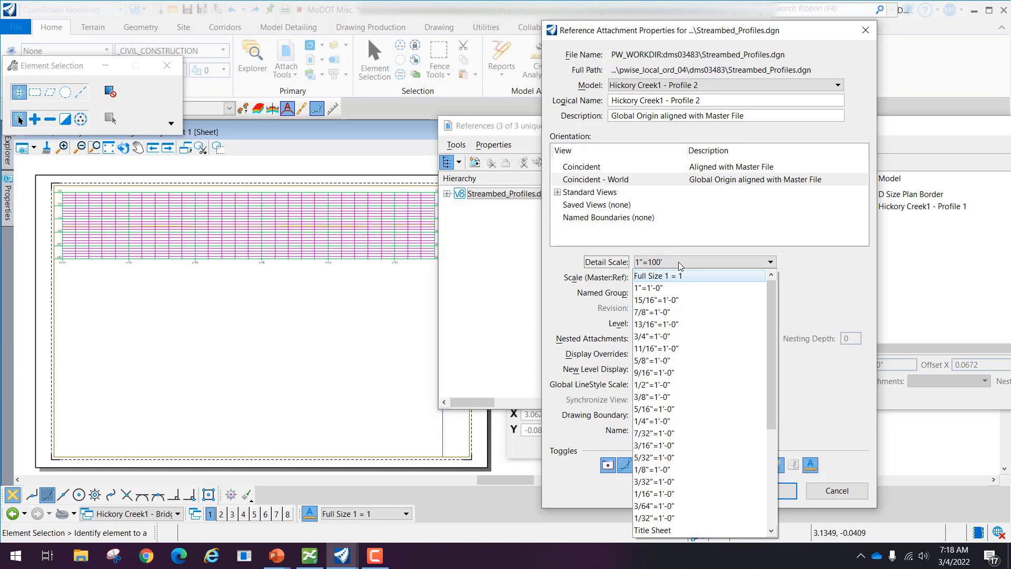
scroll(672, 395, down, 5)
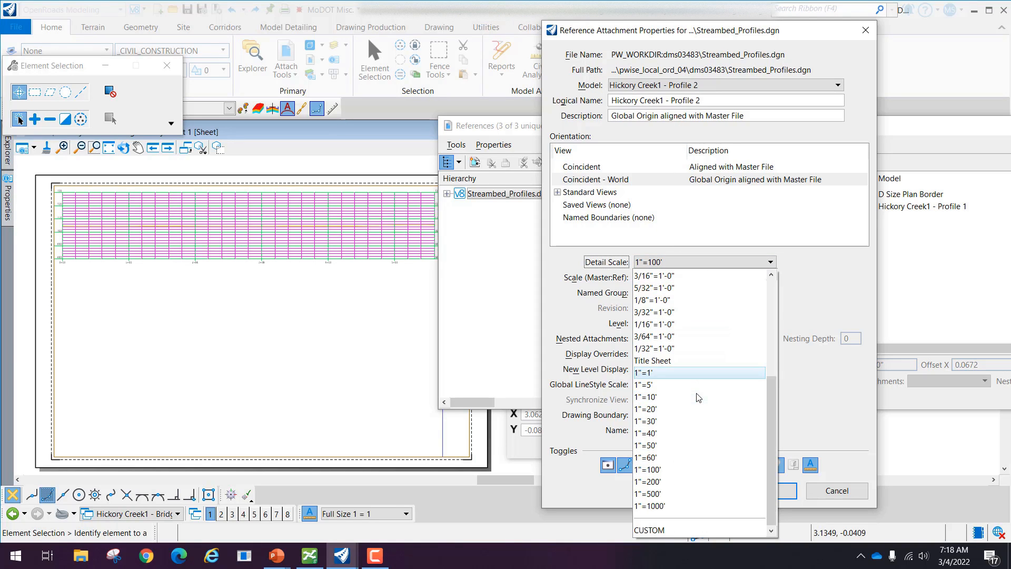
click(671, 408)
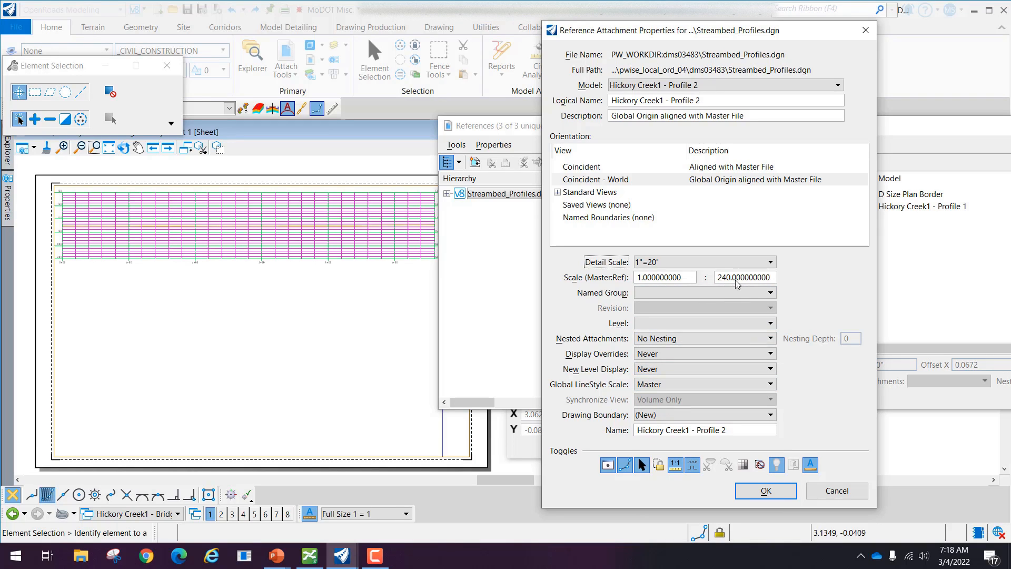
Step: Set the Profile 2 attachment to Live Nesting with a nesting depth of 2 and attach the reference
click(711, 339)
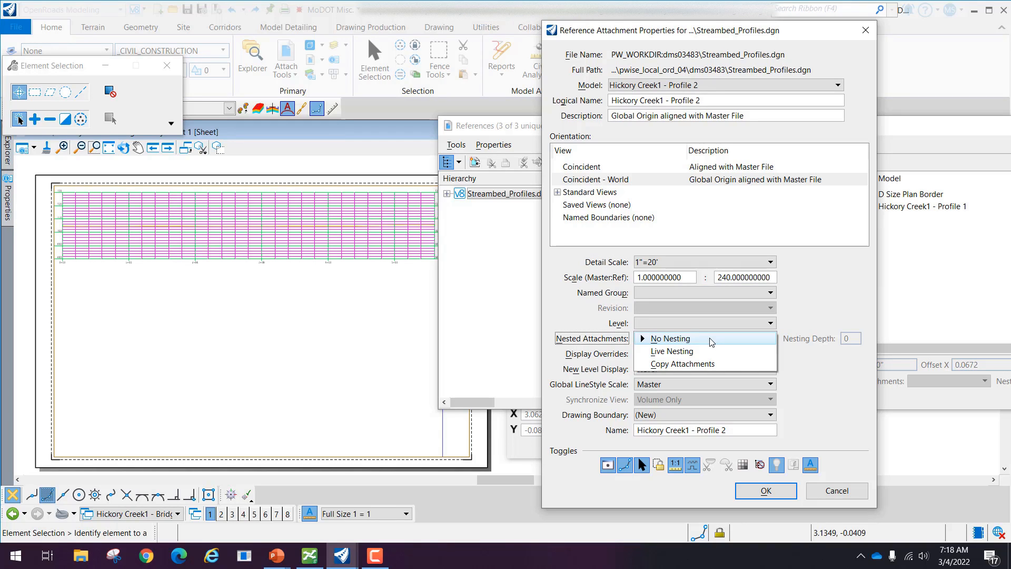
click(691, 351)
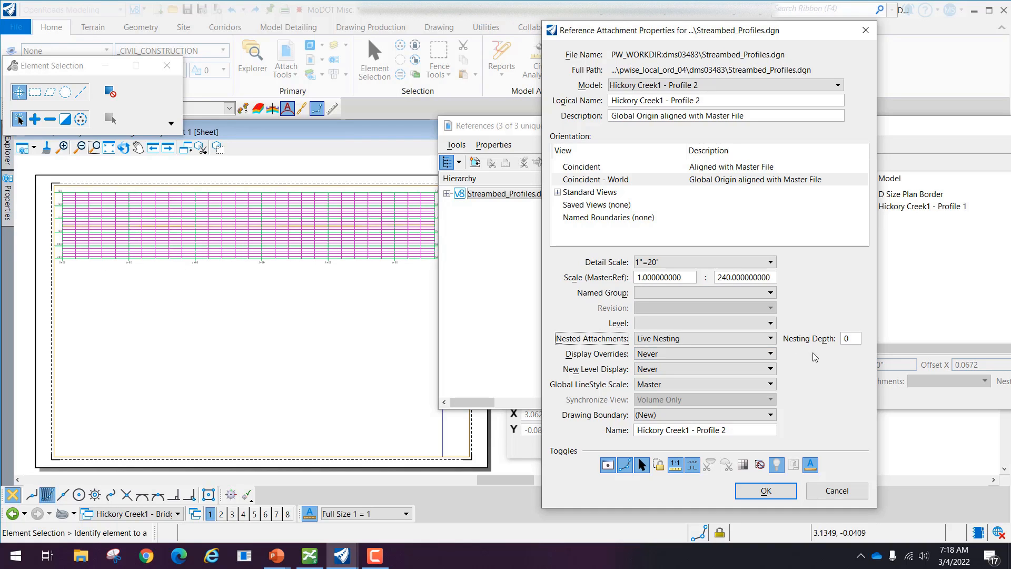
double_click(847, 340)
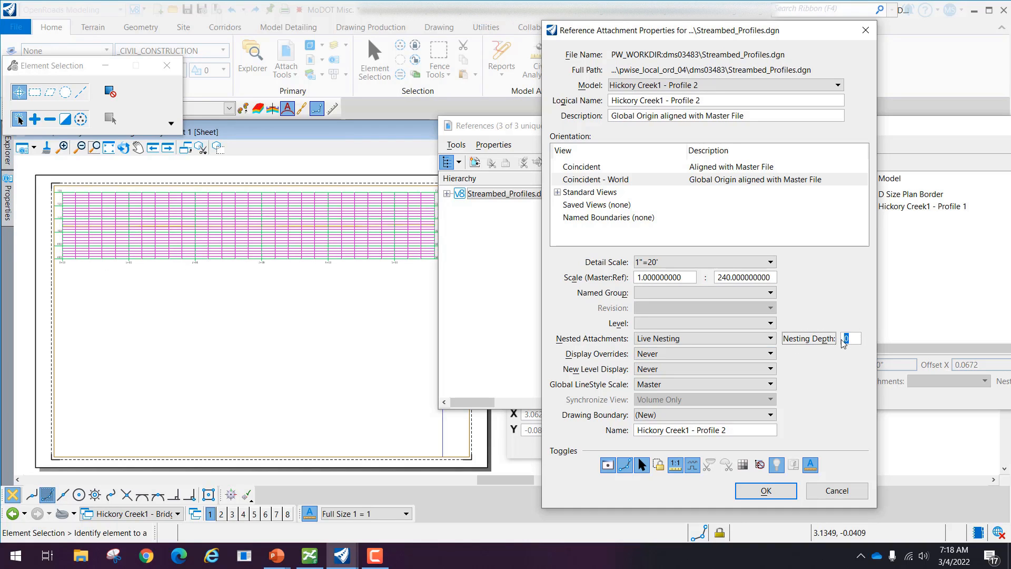
text(2)
key(Tab)
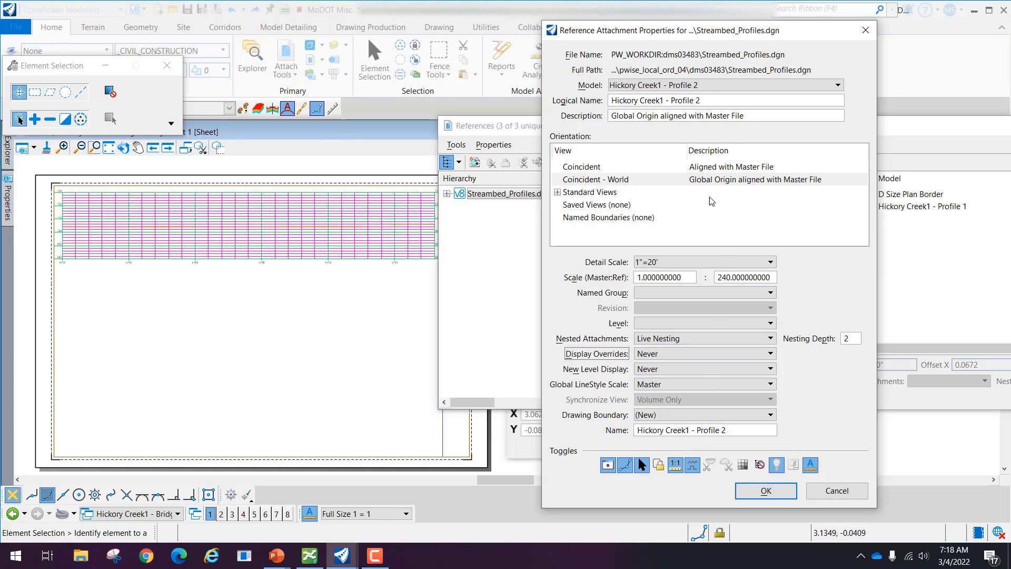
click(773, 491)
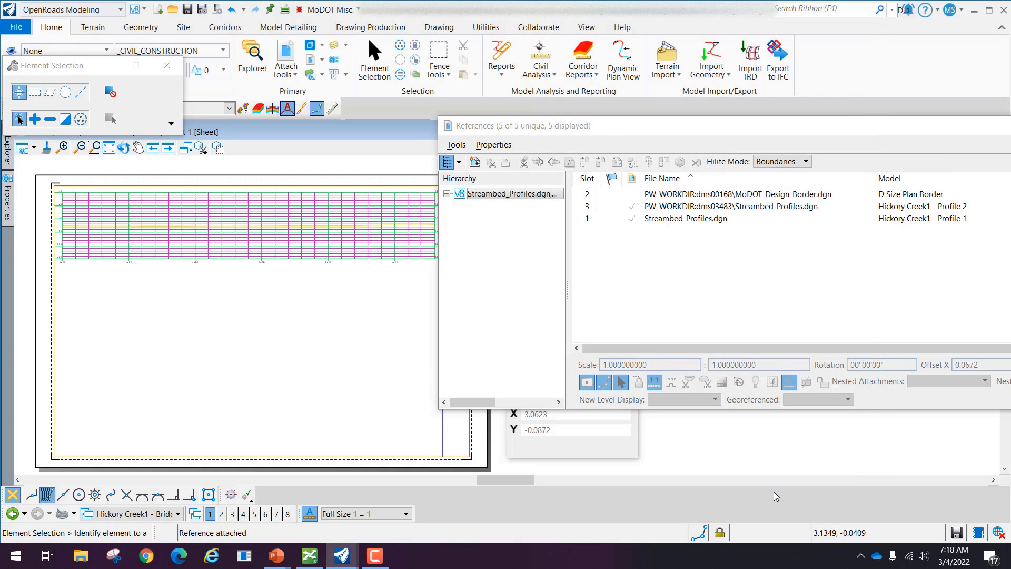
Step: Move the Profile 2 reference by its grid's upper-left corner to the Profile 1 grid's lower-left corner, then straight down about 0.07
scroll(267, 262, down, 6)
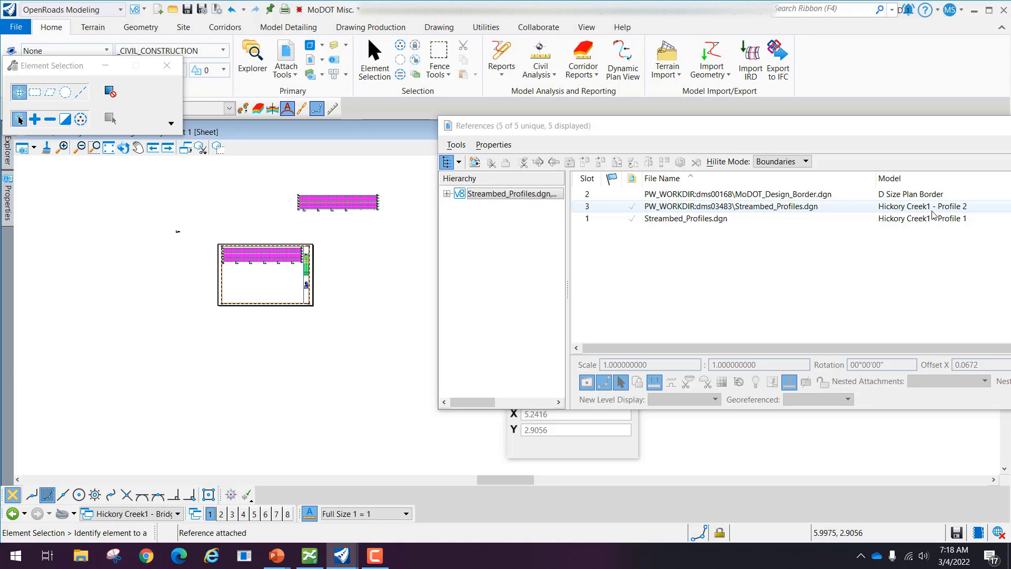
click(760, 208)
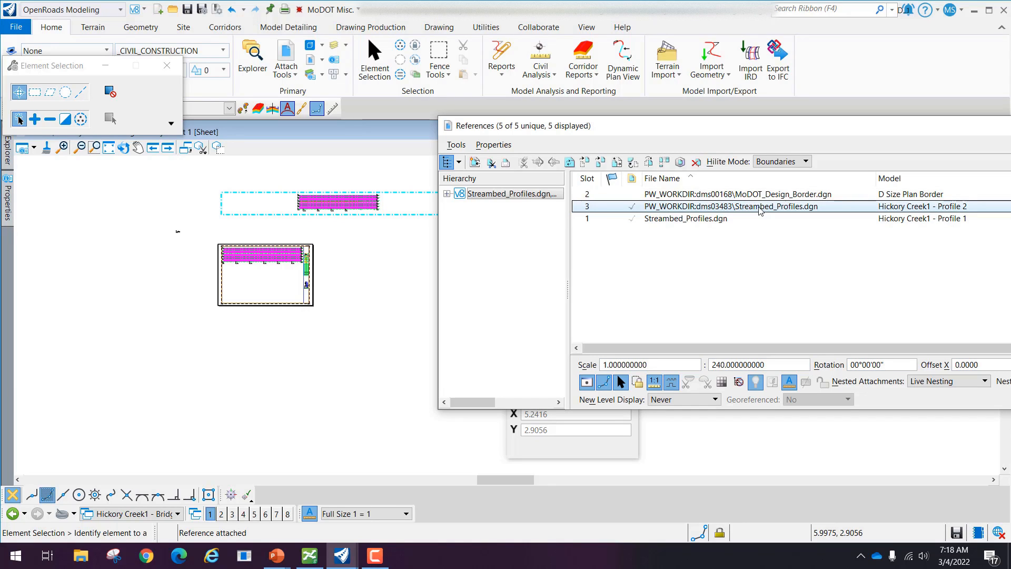
click(456, 145)
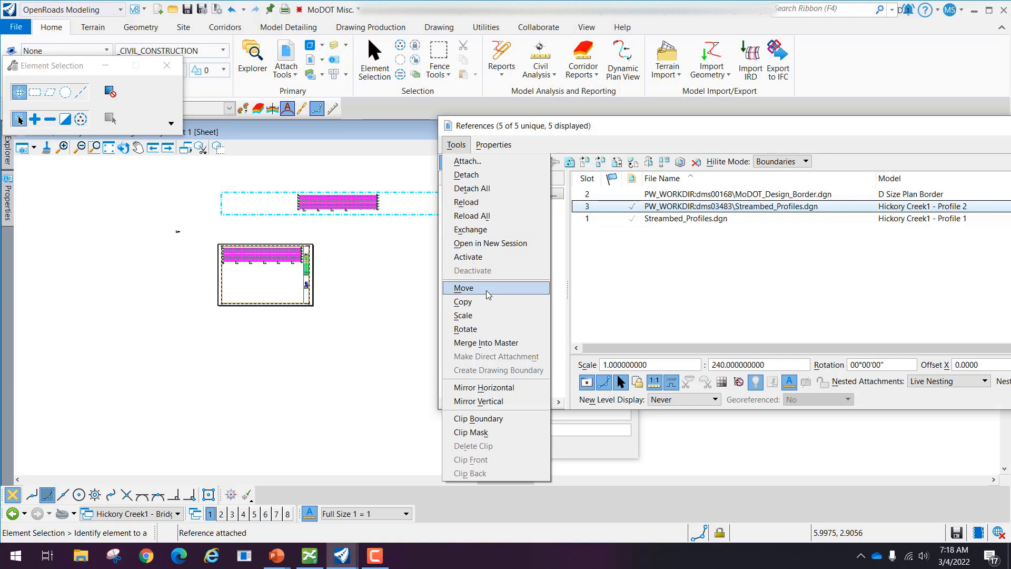
click(464, 288)
click(300, 195)
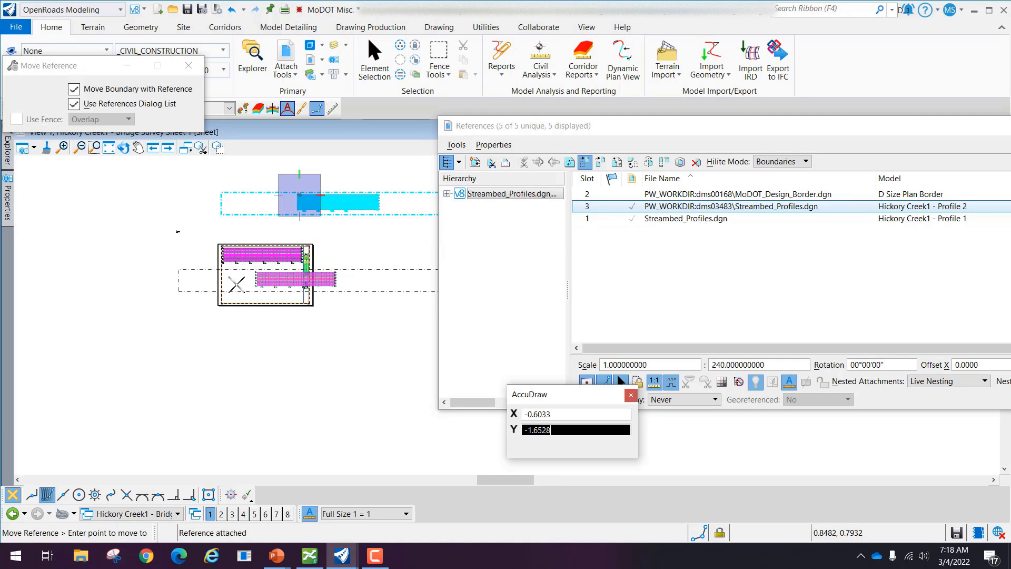
scroll(179, 226, up, 10)
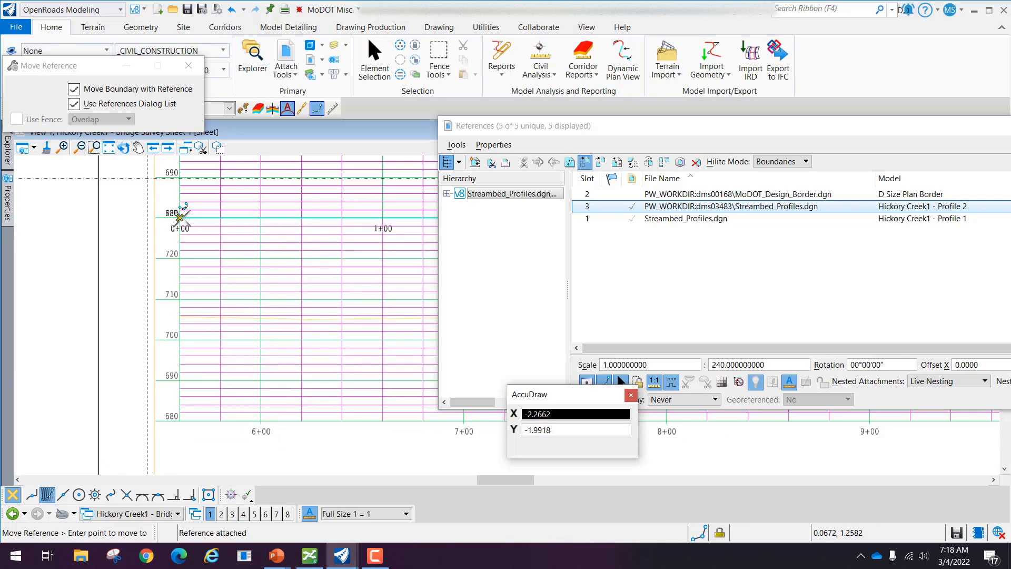
click(181, 216)
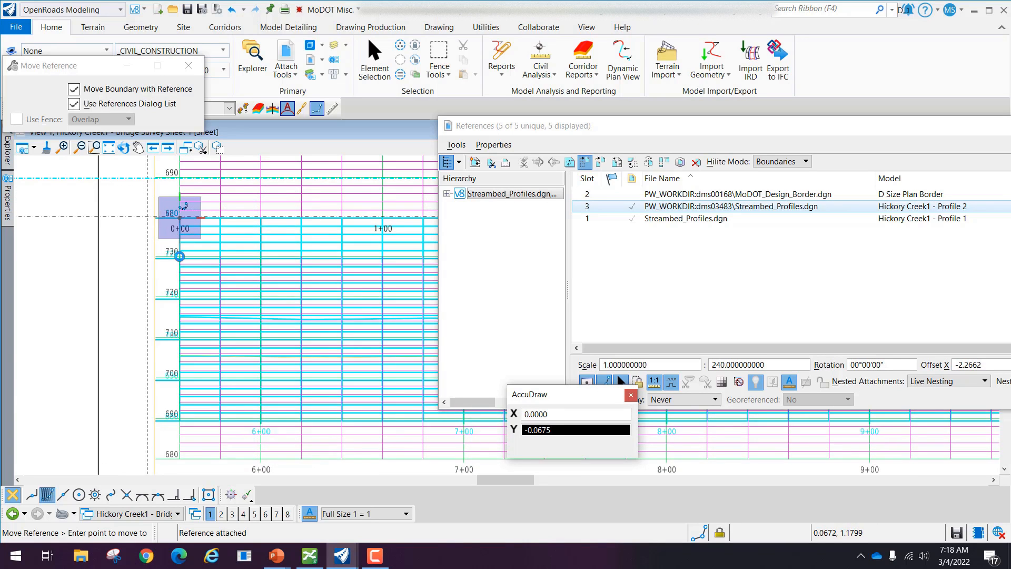
right_click(241, 241)
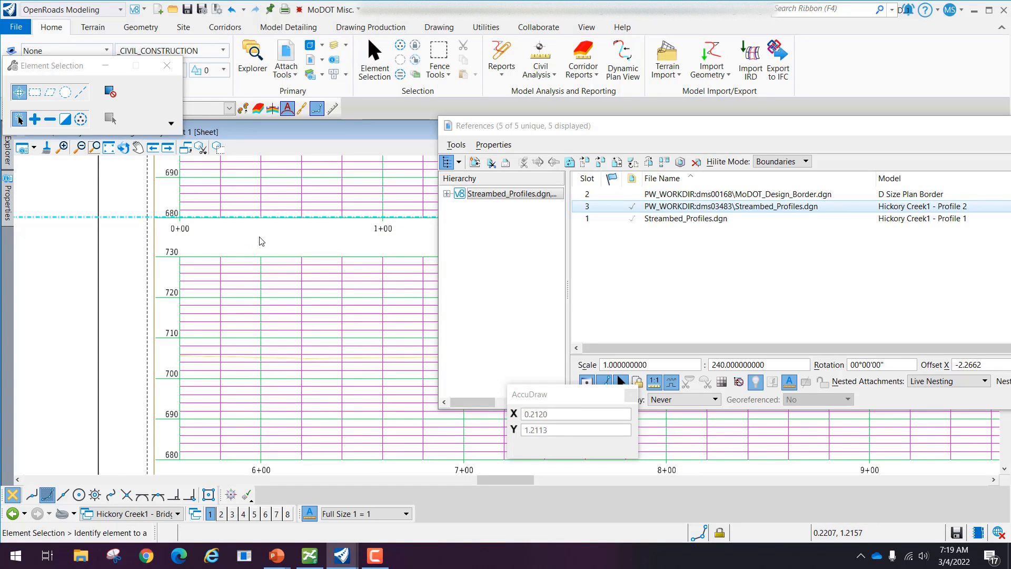
scroll(259, 240, down, 8)
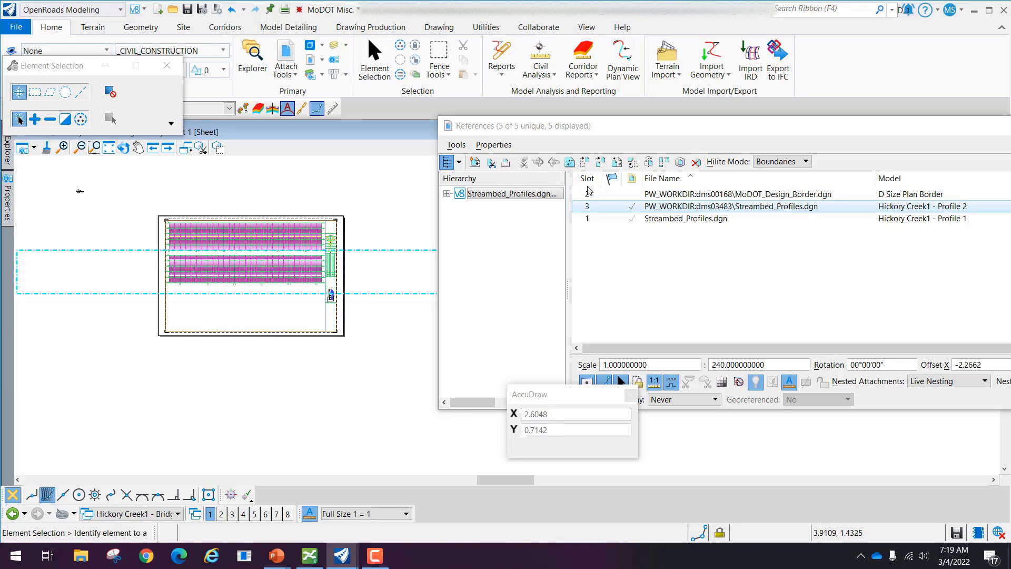
Step: Start another Interactive attachment of Streambed_Profiles.dgn from the Bridge #1 folder
click(457, 145)
click(471, 163)
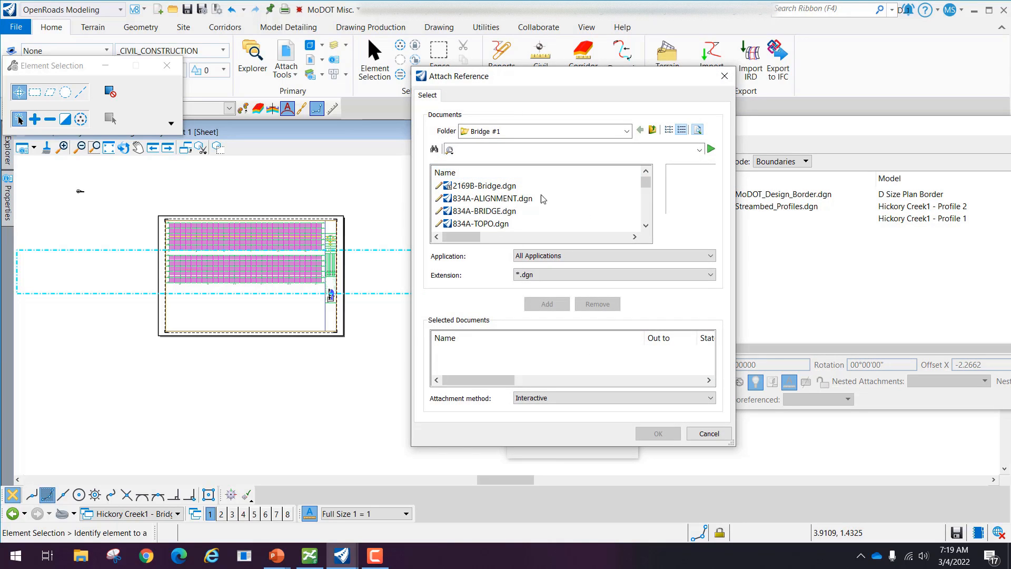
scroll(654, 196, down, 1)
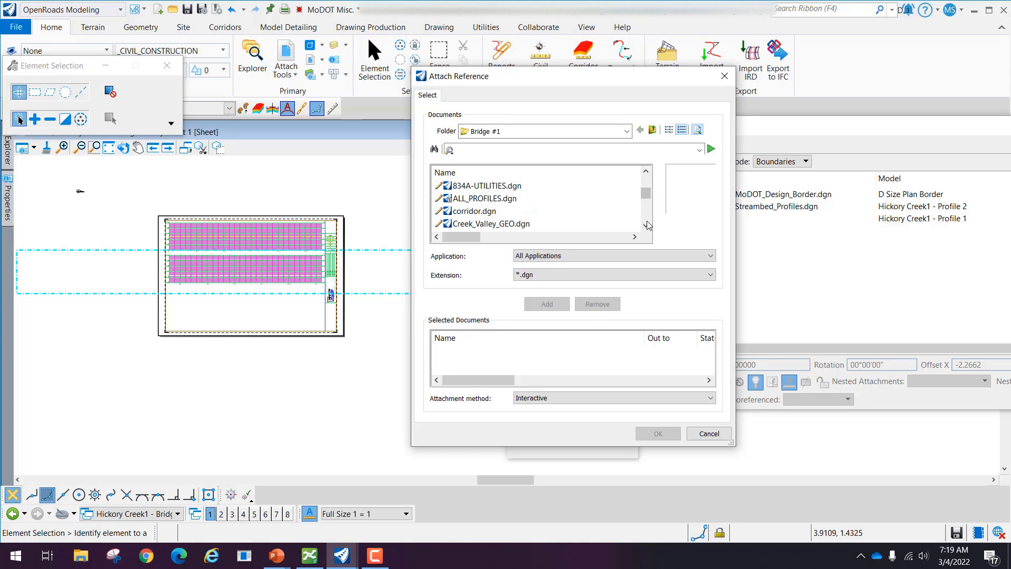
click(647, 221)
click(646, 223)
drag(644, 200, 645, 226)
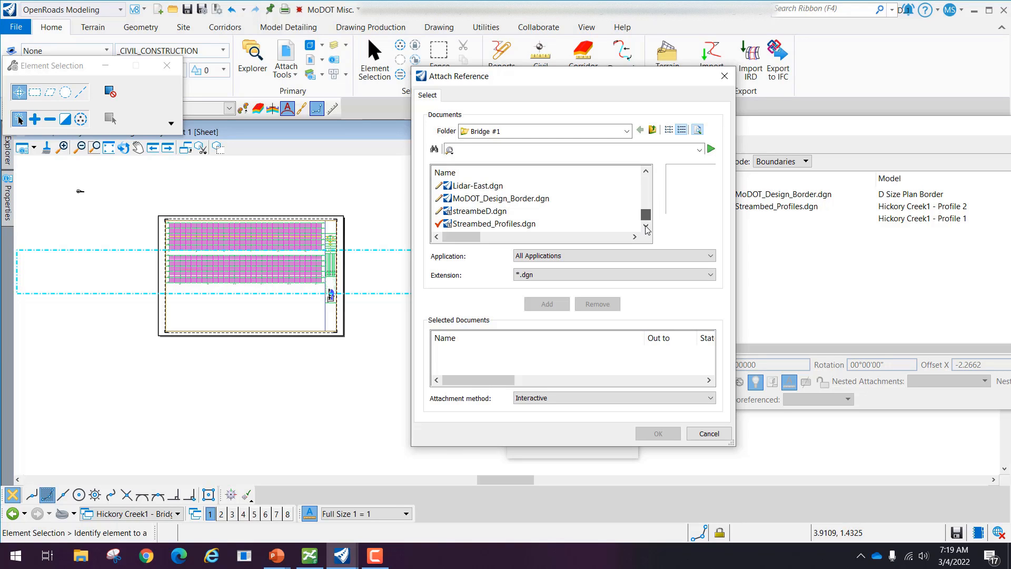
click(503, 225)
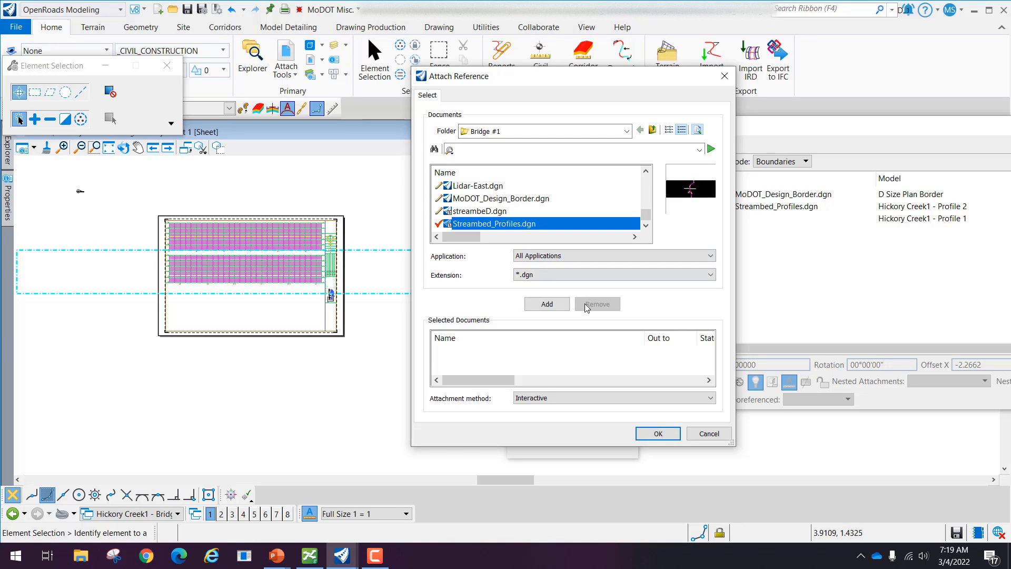
click(662, 437)
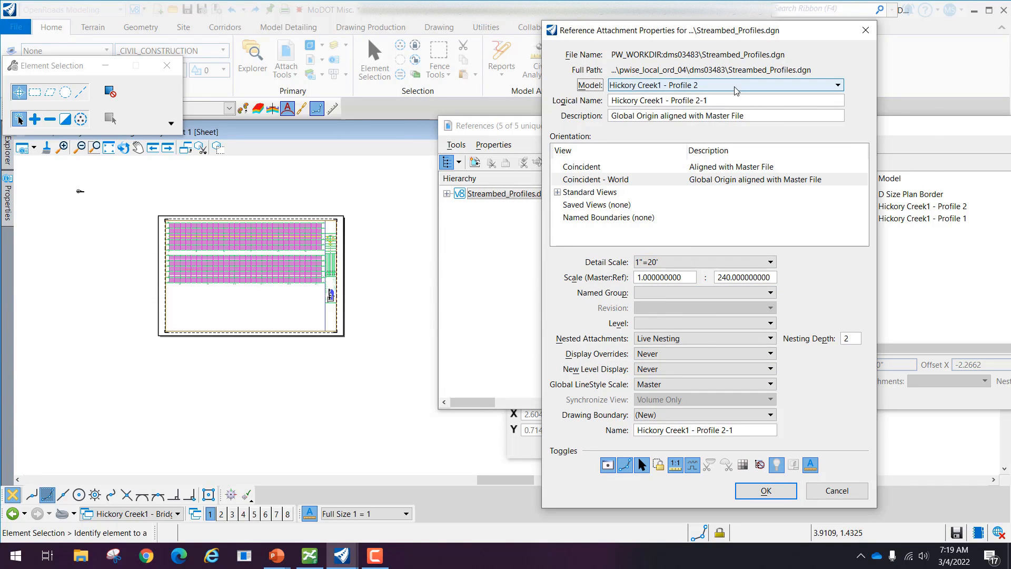
Step: Choose the Hickory Creek1 - Profile 3 model for the new attachment and attach it with the existing scale and nesting settings
click(710, 84)
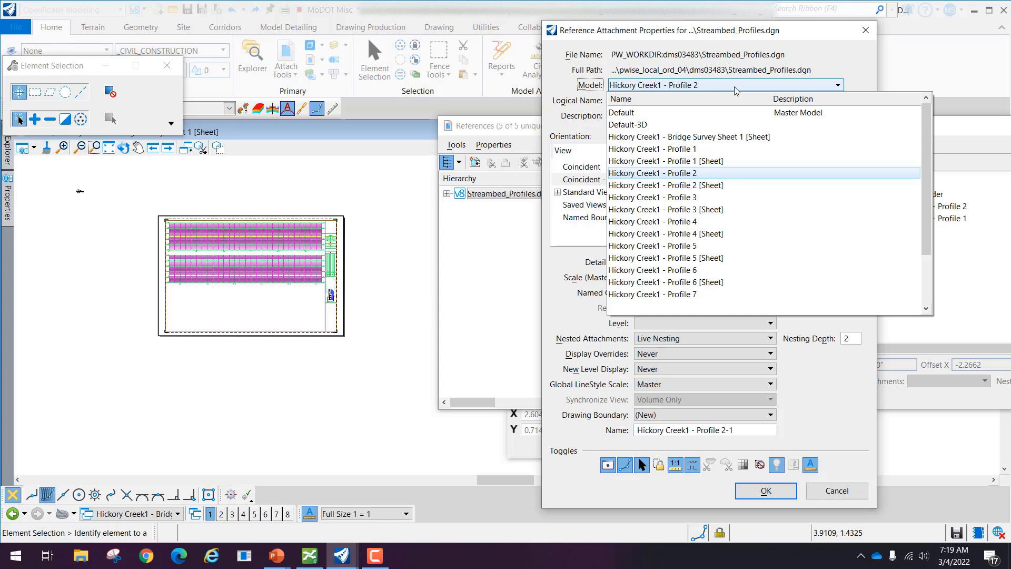
click(700, 198)
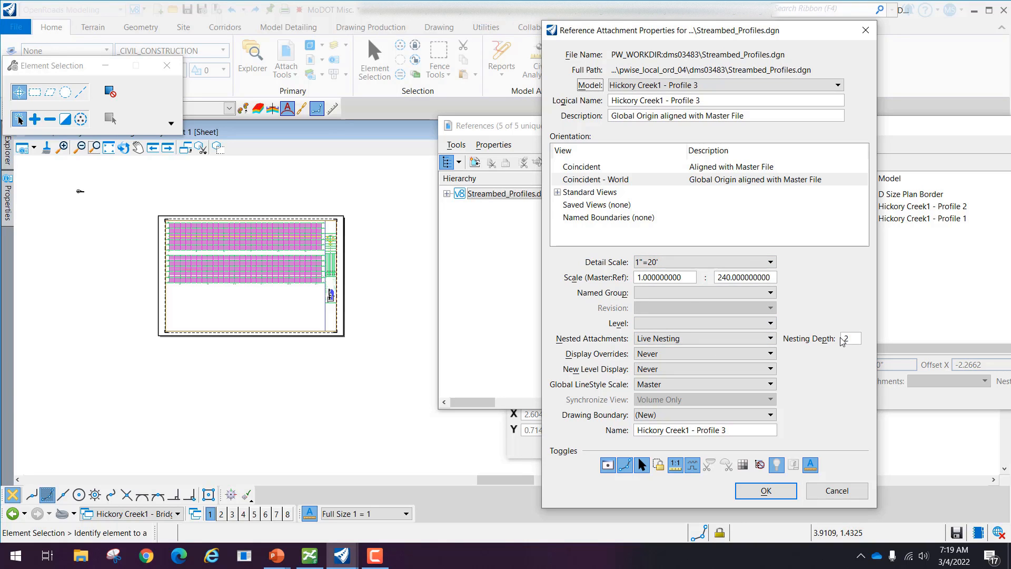
click(763, 490)
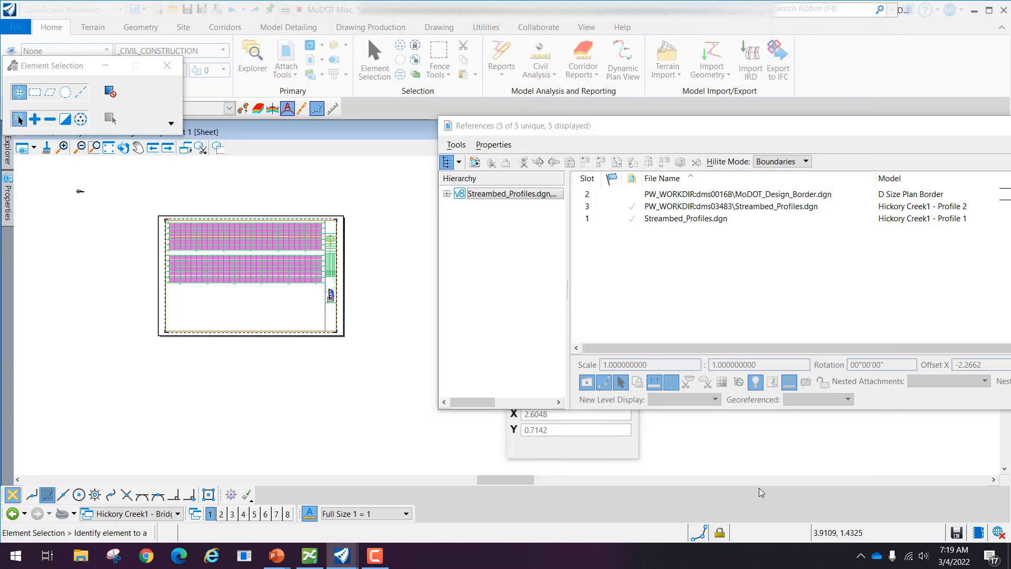
Step: Move the Profile 3 reference by its upper-left corner to the Profile 2 grid's lower-left corner, then straight down about 0.12
scroll(378, 274, down, 5)
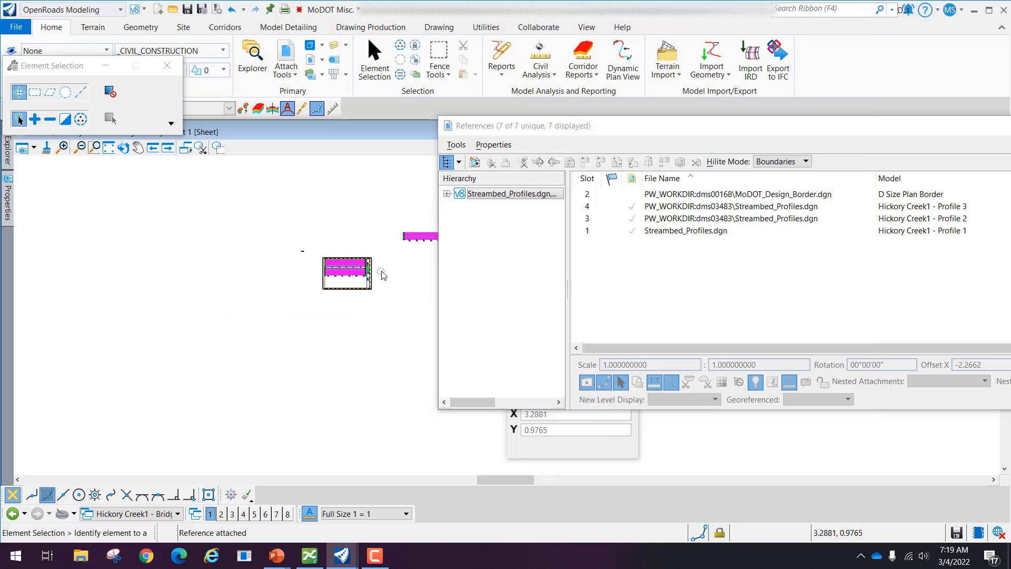
click(815, 211)
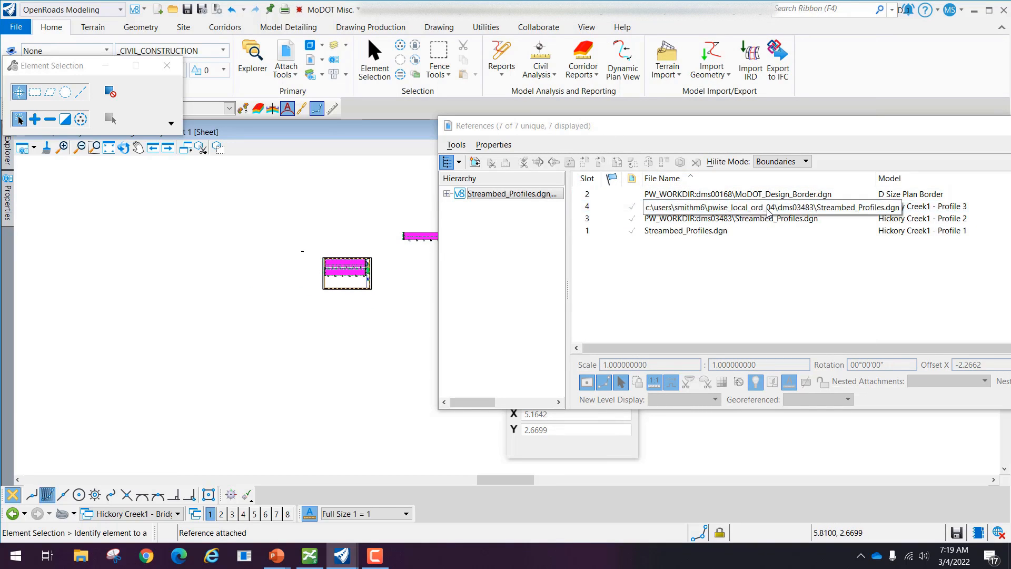
click(457, 145)
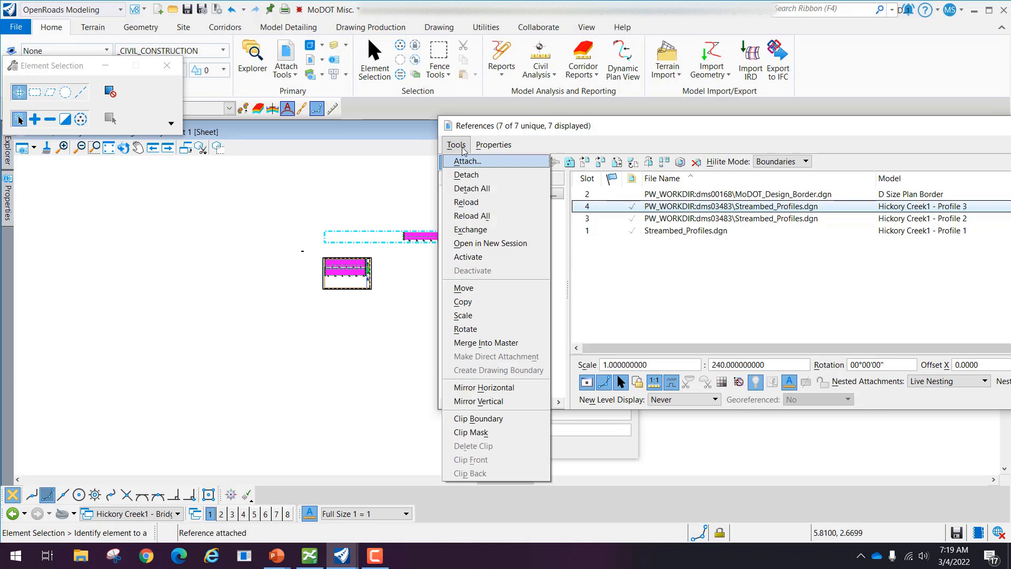
click(463, 288)
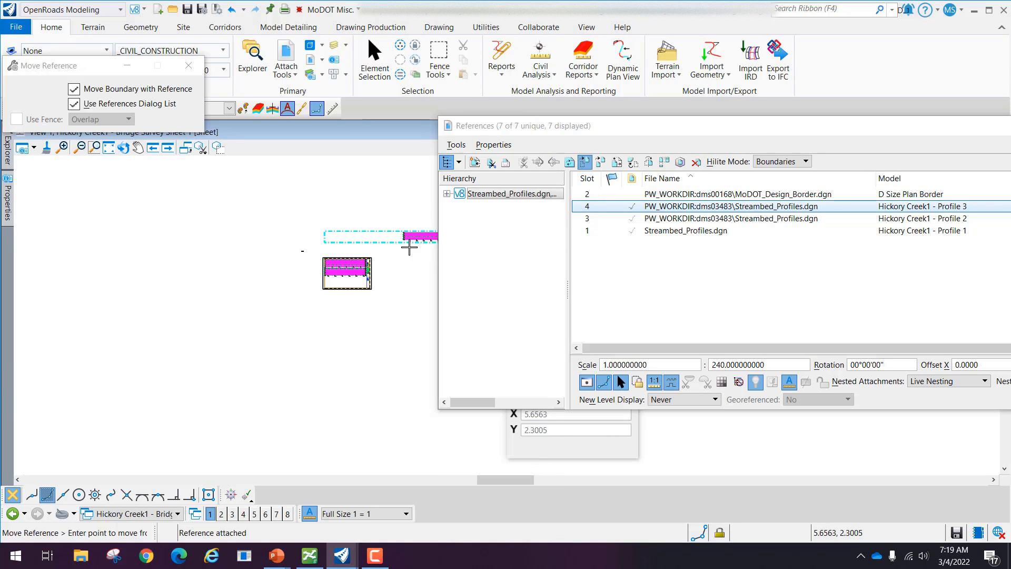
click(404, 234)
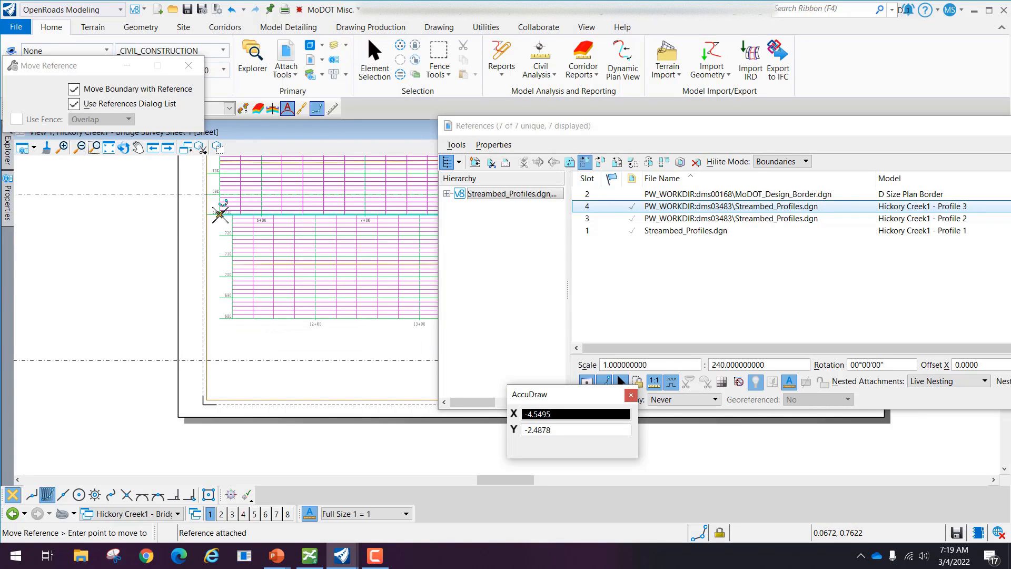
click(220, 214)
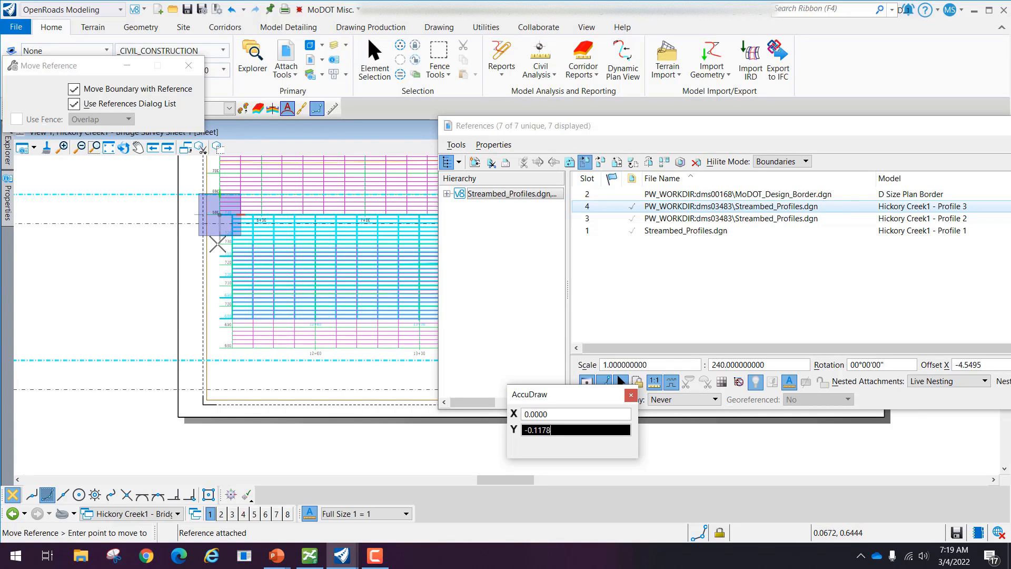
click(217, 243)
right_click(217, 244)
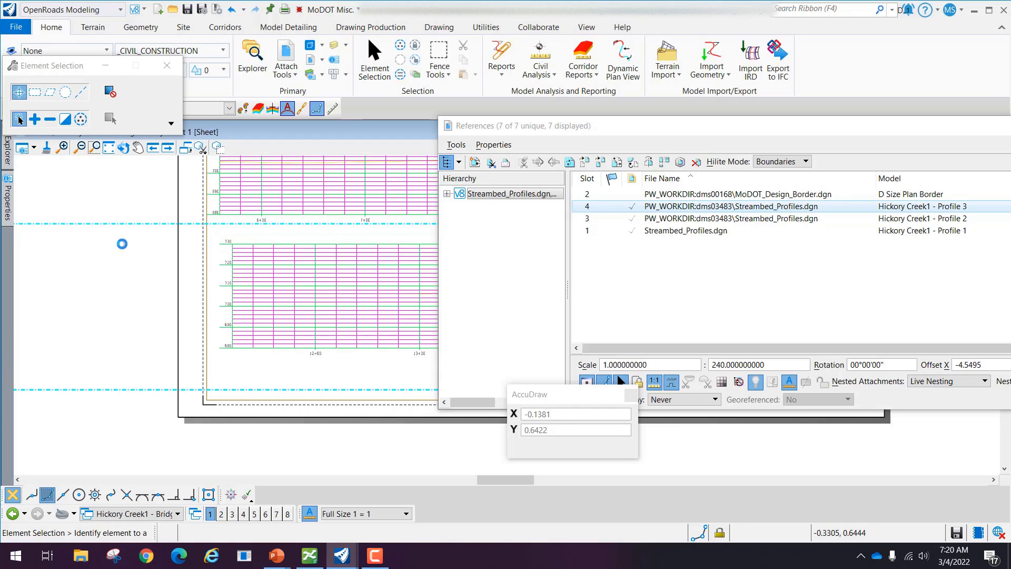
scroll(121, 242, down, 5)
scroll(202, 188, up, 3)
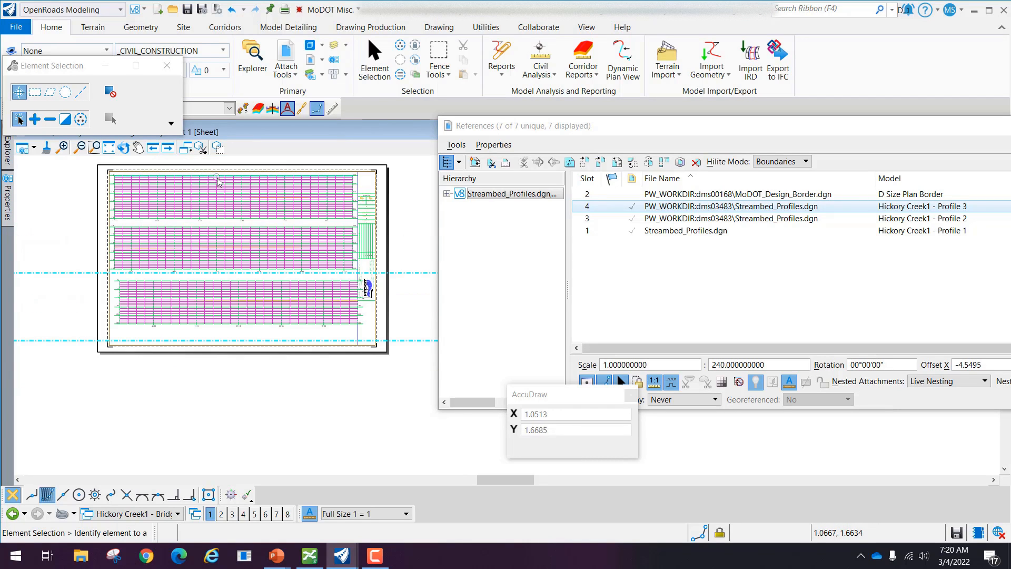
Step: Open the view's level display and list the used levels of the MoDOT_Design_Border.dgn D Size Plan Border reference
drag(577, 134, 829, 140)
scroll(122, 163, up, 1)
scroll(123, 163, up, 1)
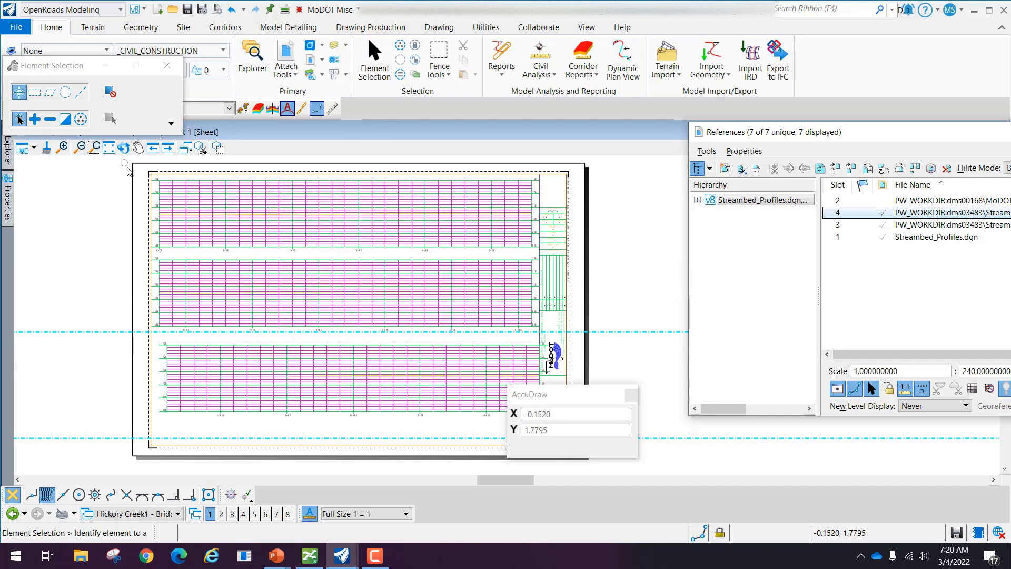
mouse_move(553, 399)
mouse_down()
mouse_move(724, 413)
mouse_move(702, 411)
mouse_up()
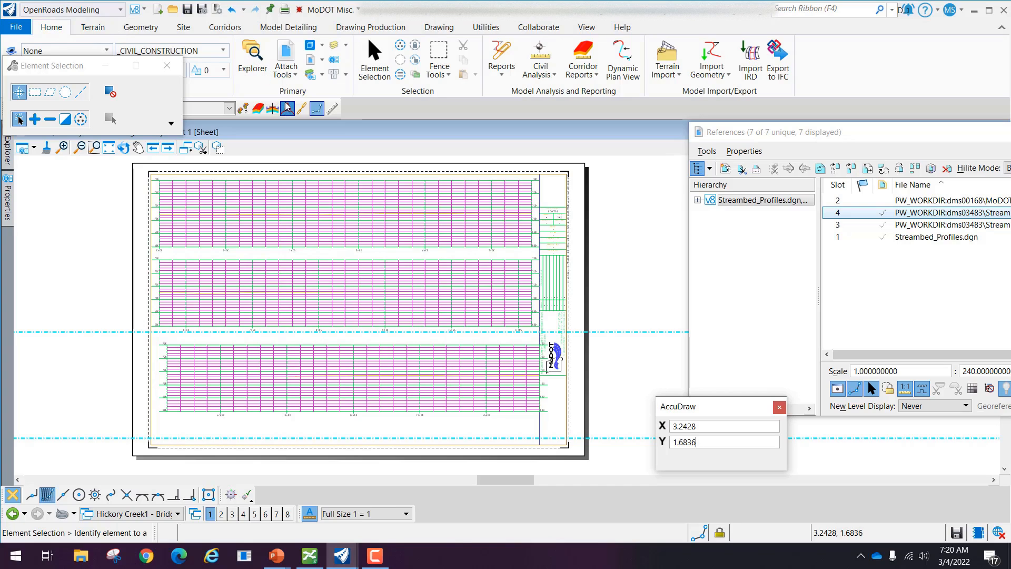
click(334, 49)
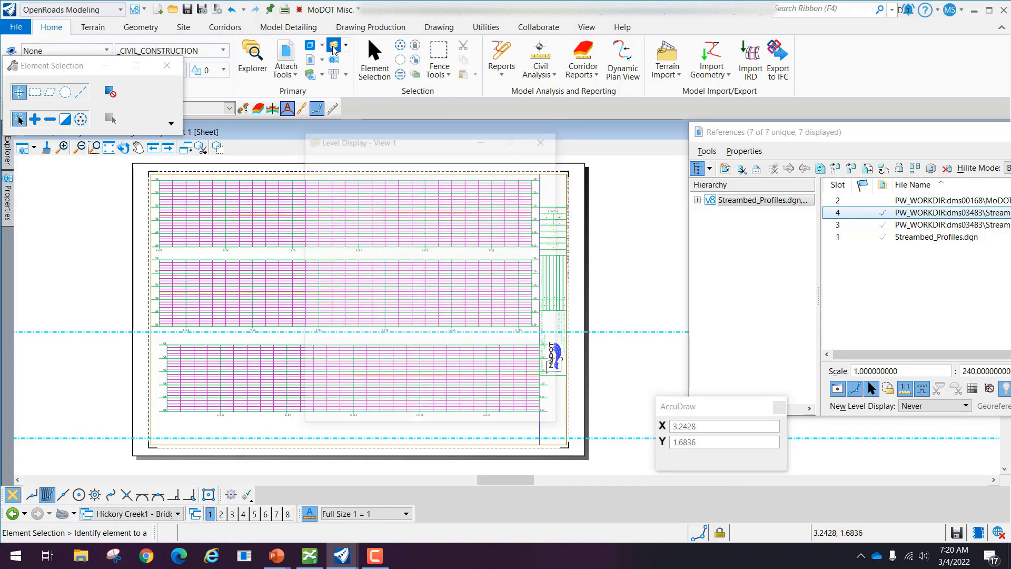
drag(392, 141, 715, 93)
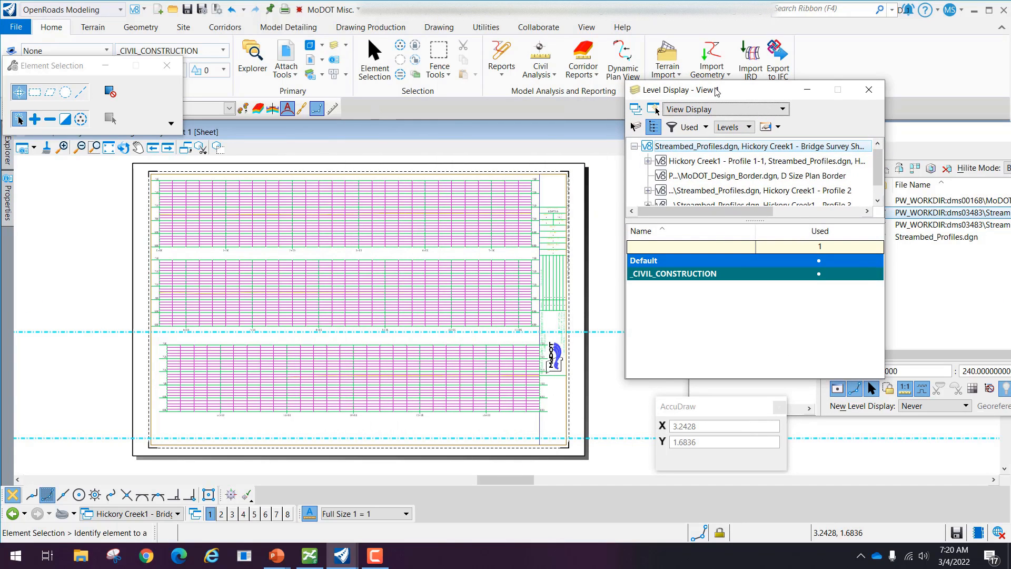
click(703, 129)
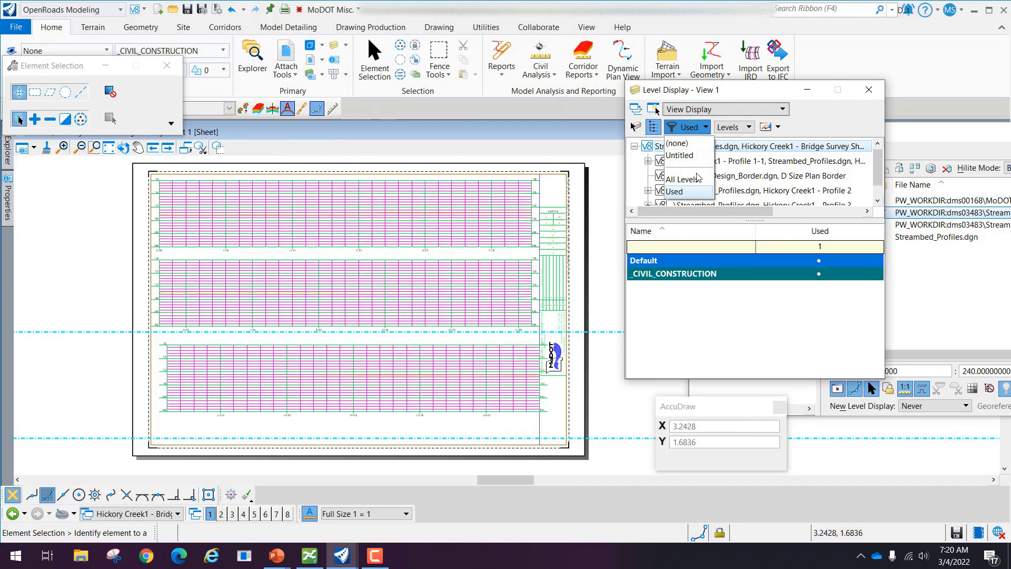
click(687, 192)
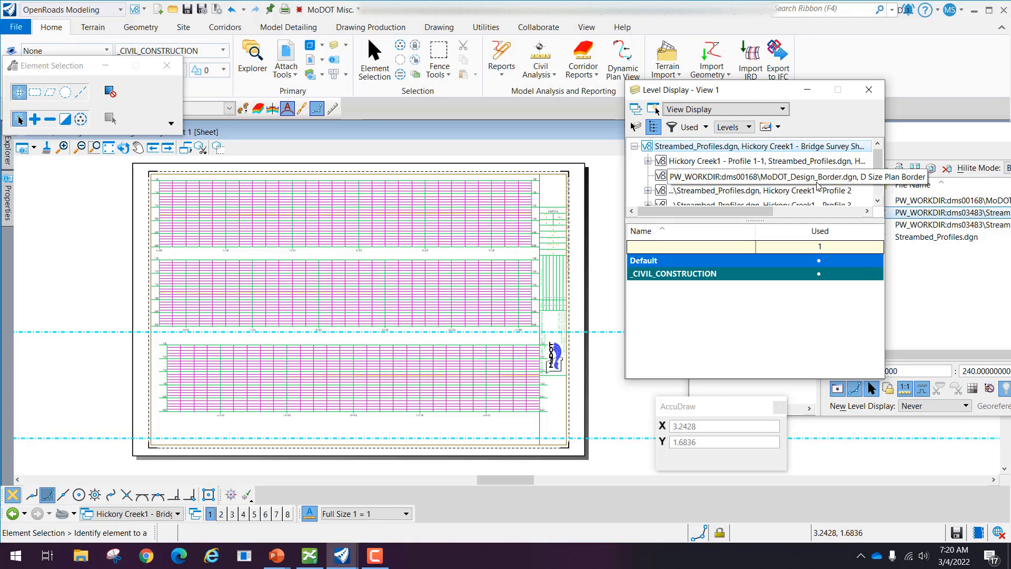
click(751, 181)
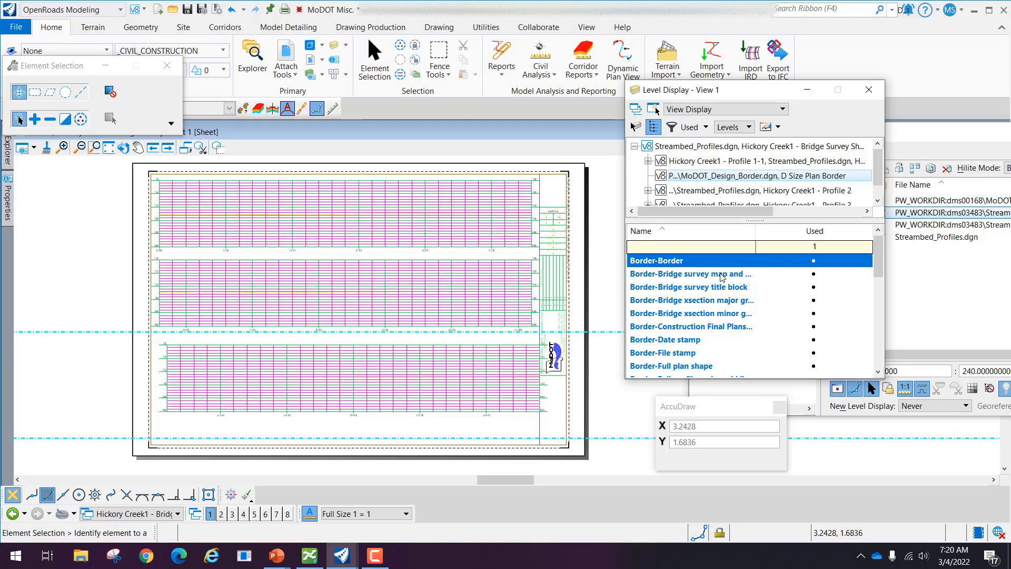
Step: Turn on the border reference's "Border-Bridge survey map and ..." and "Border-Bridge survey title block" levels, keeping Border-Border displayed
click(679, 264)
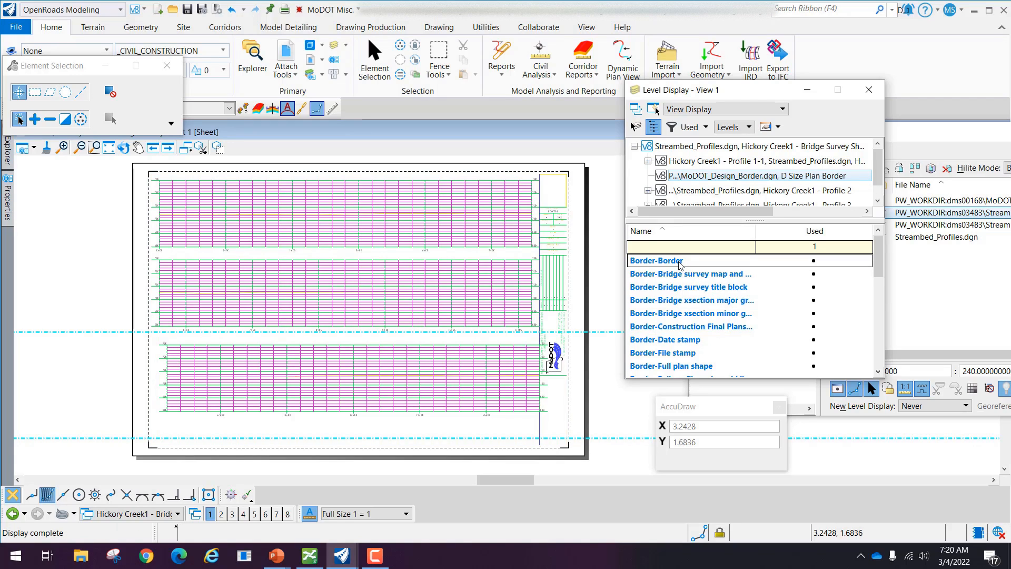
click(680, 264)
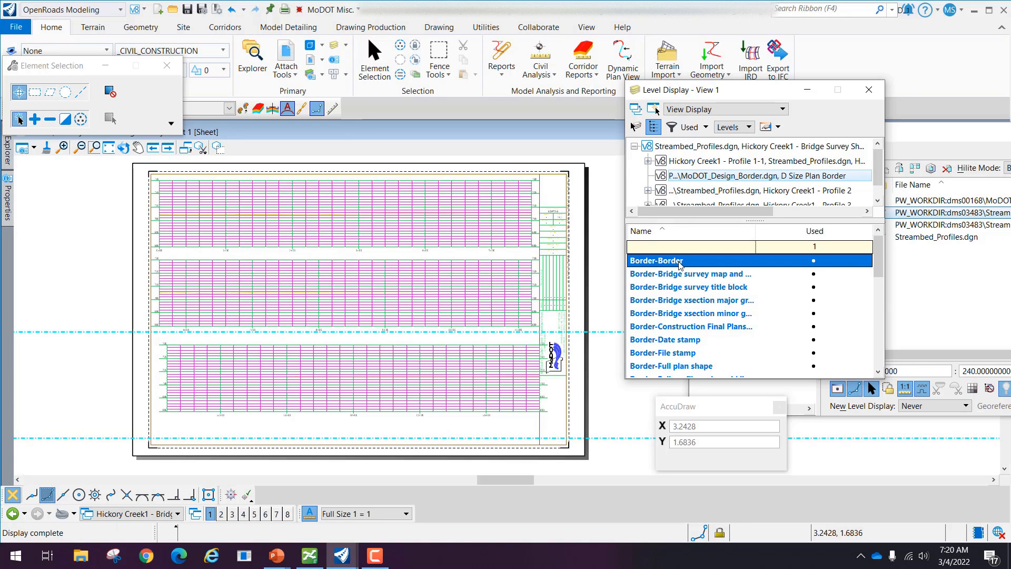
click(682, 274)
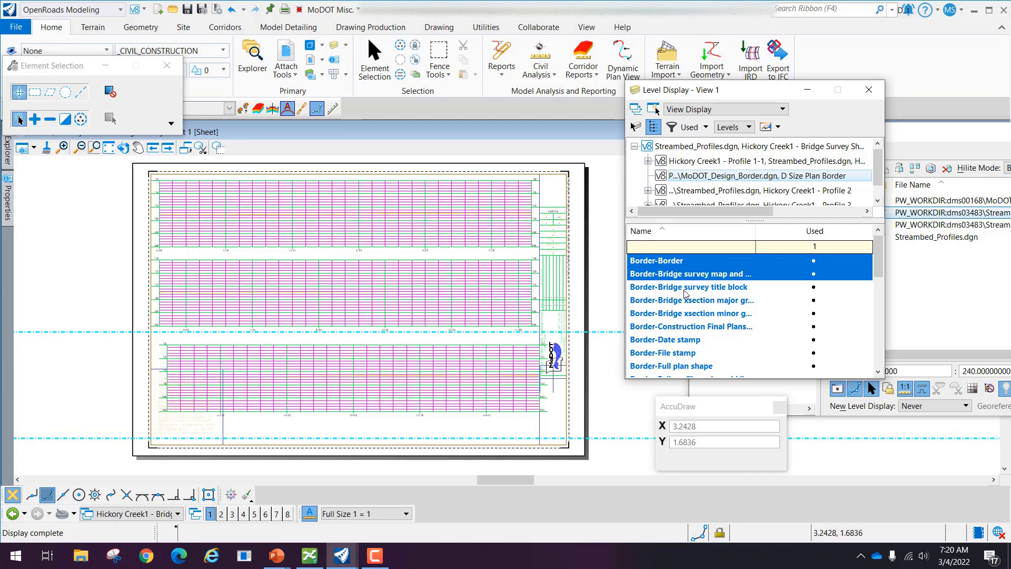
click(685, 291)
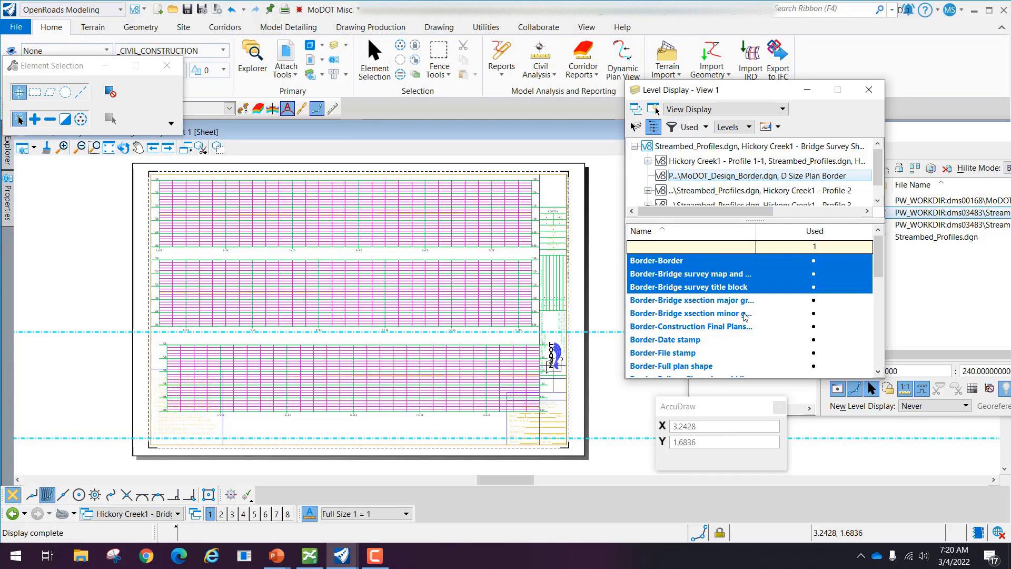
Step: Turn off the border reference's "Border-Title block - Final Plans E..." level
scroll(759, 317, down, 1)
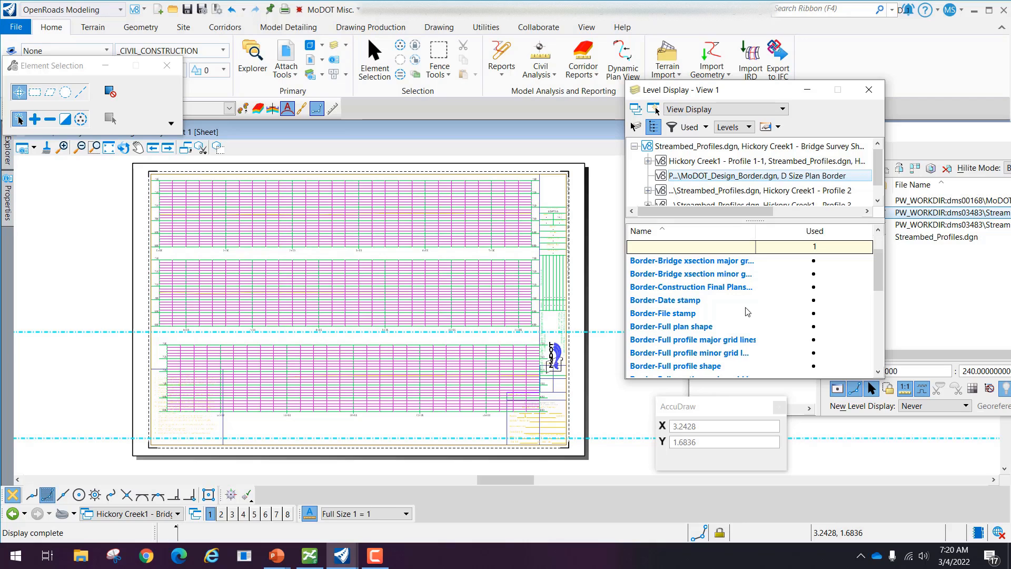
scroll(740, 308, down, 5)
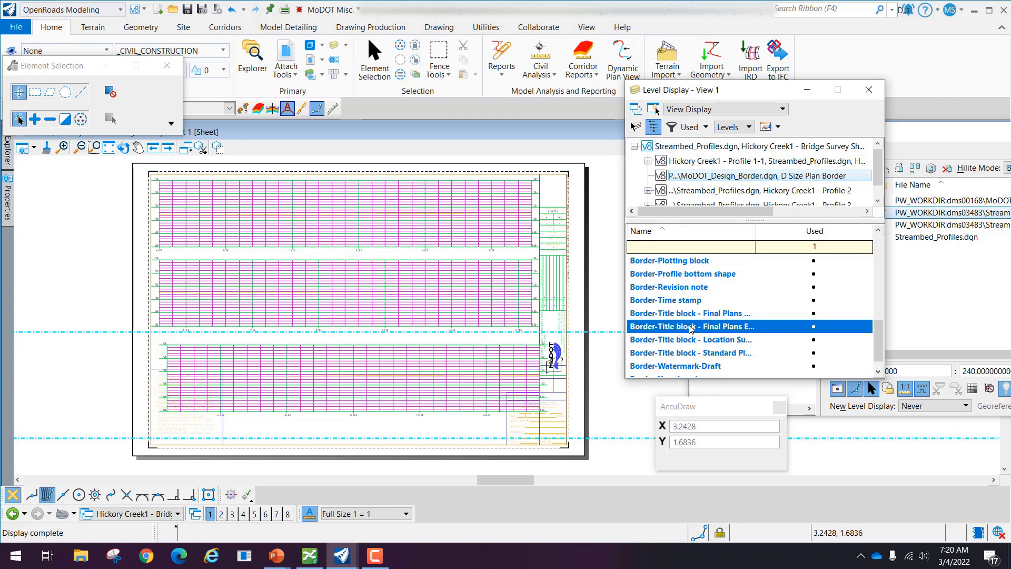
click(727, 331)
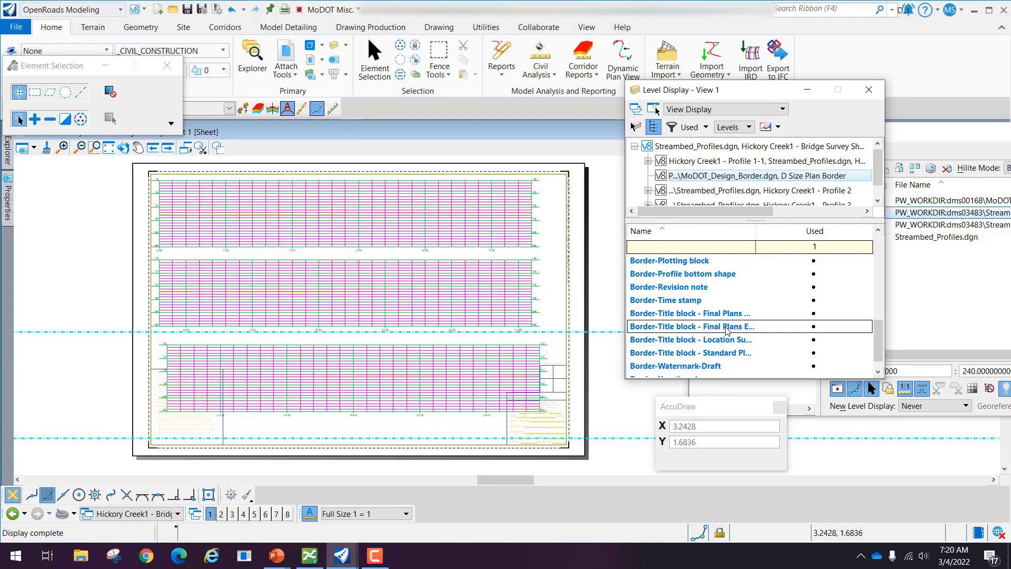
Step: Turn on the border reference's "Border-Bridge xsection major gr..." level and close the level display
scroll(742, 309, down, 1)
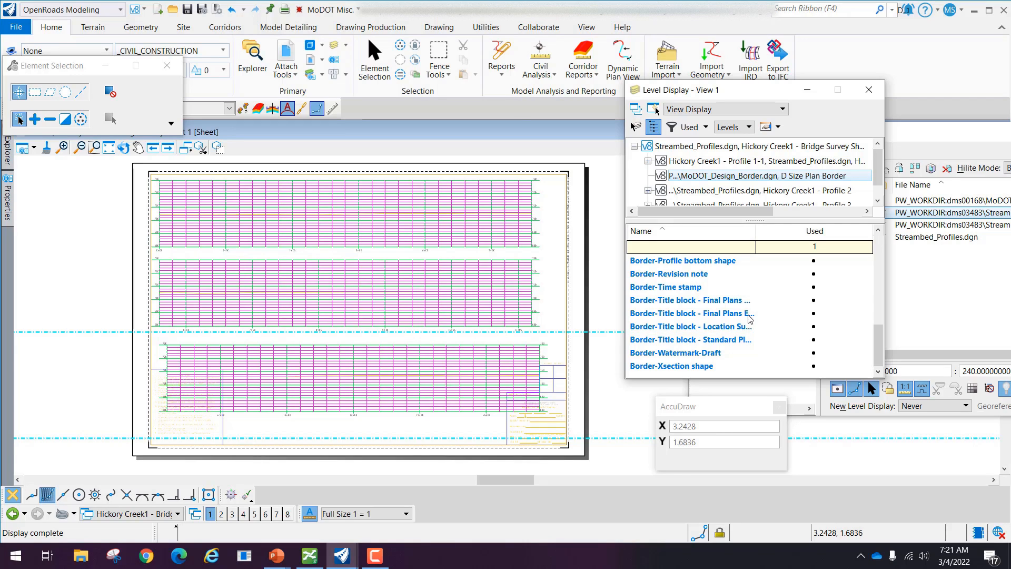
click(760, 247)
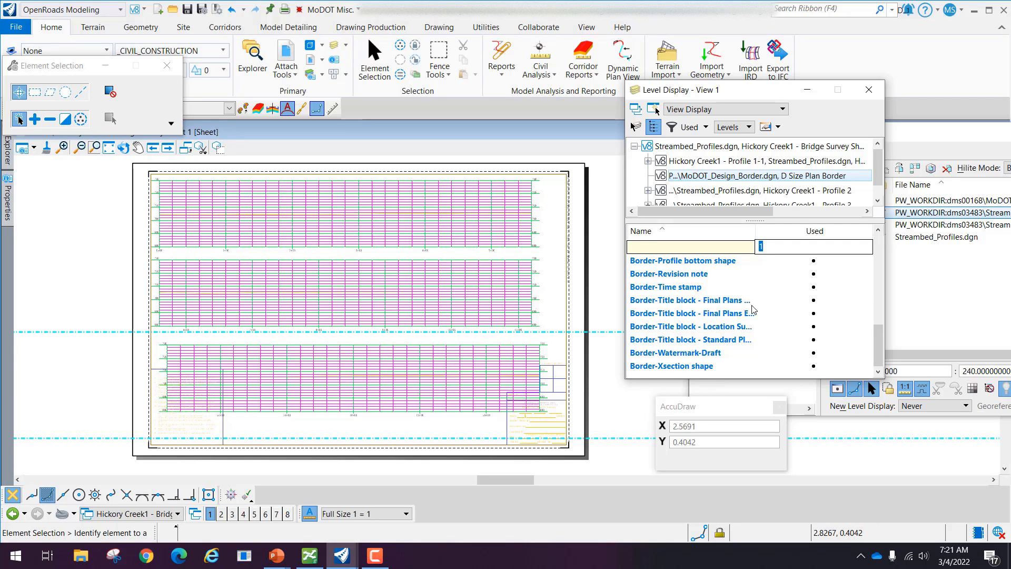
scroll(752, 311, up, 3)
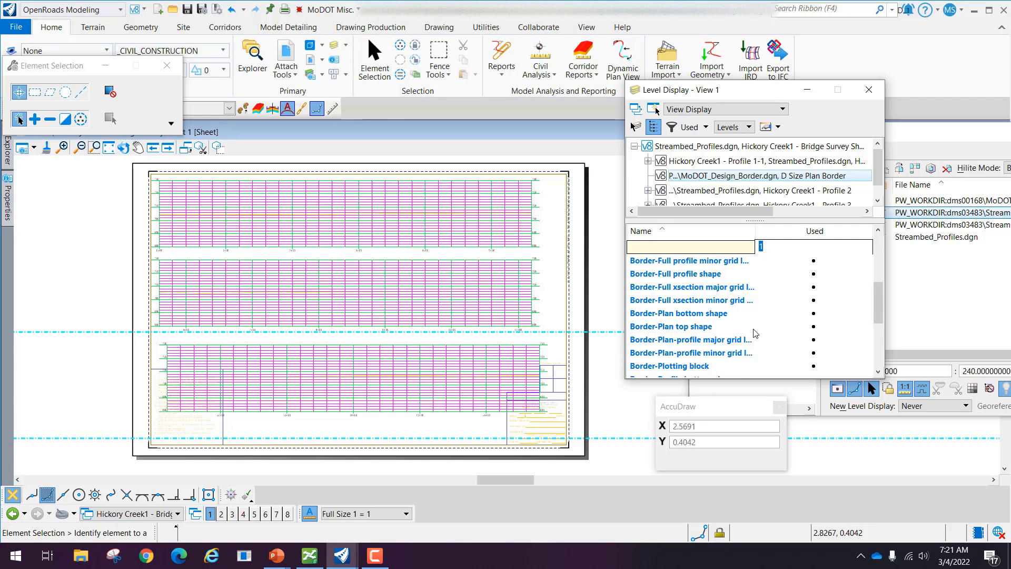
scroll(755, 333, up, 1)
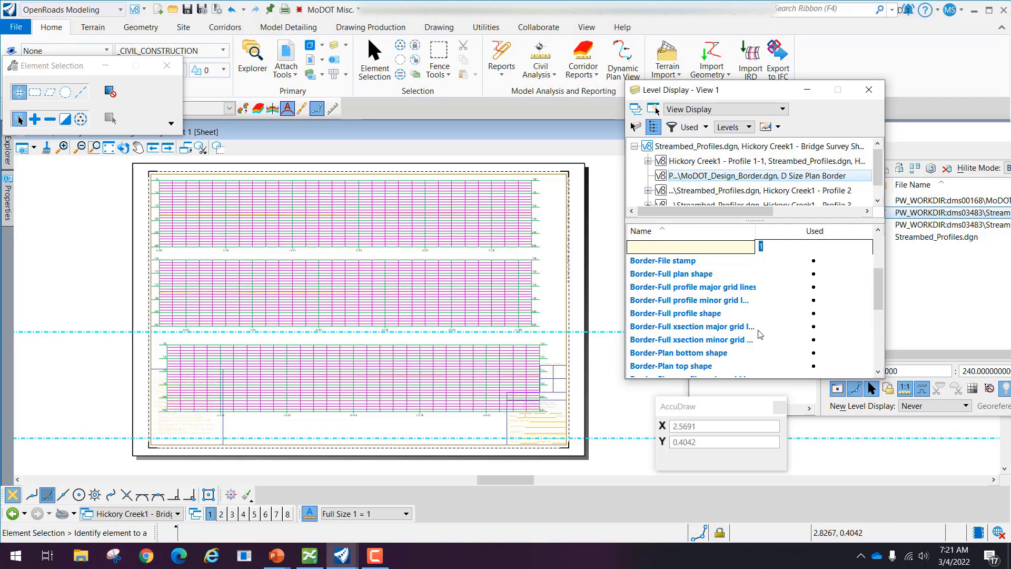
scroll(749, 355, up, 1)
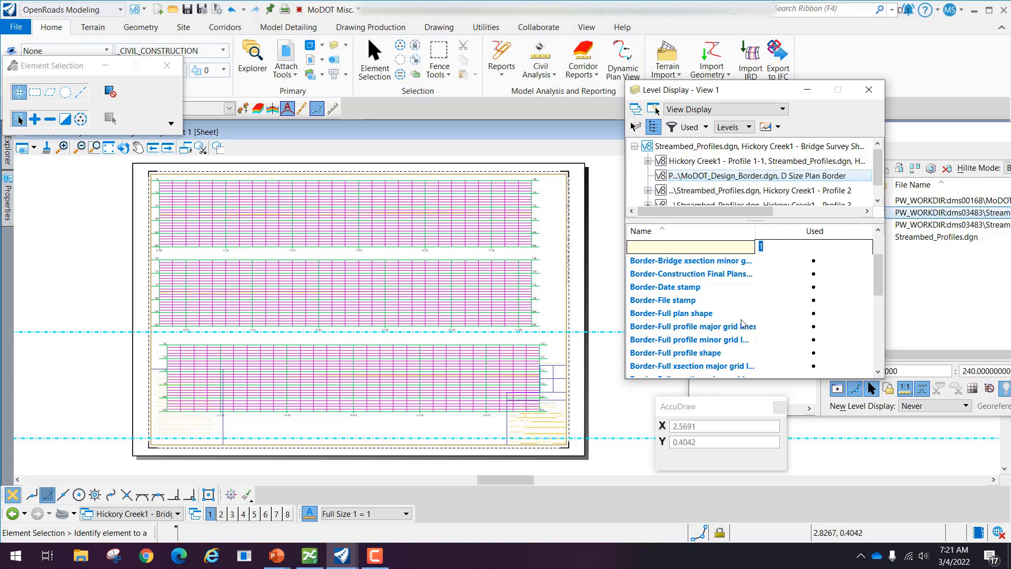
scroll(741, 316, up, 1)
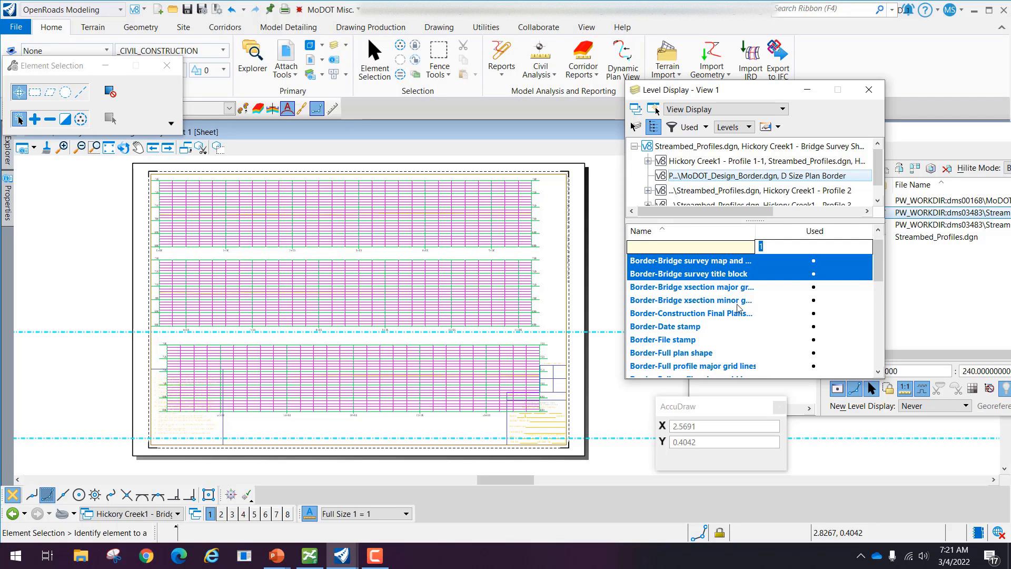
click(688, 287)
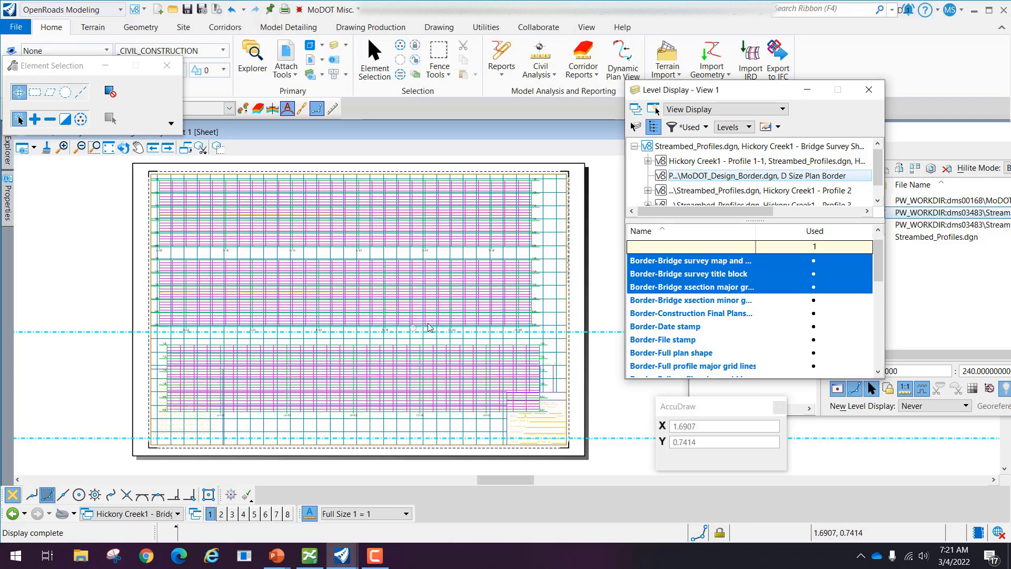
click(869, 90)
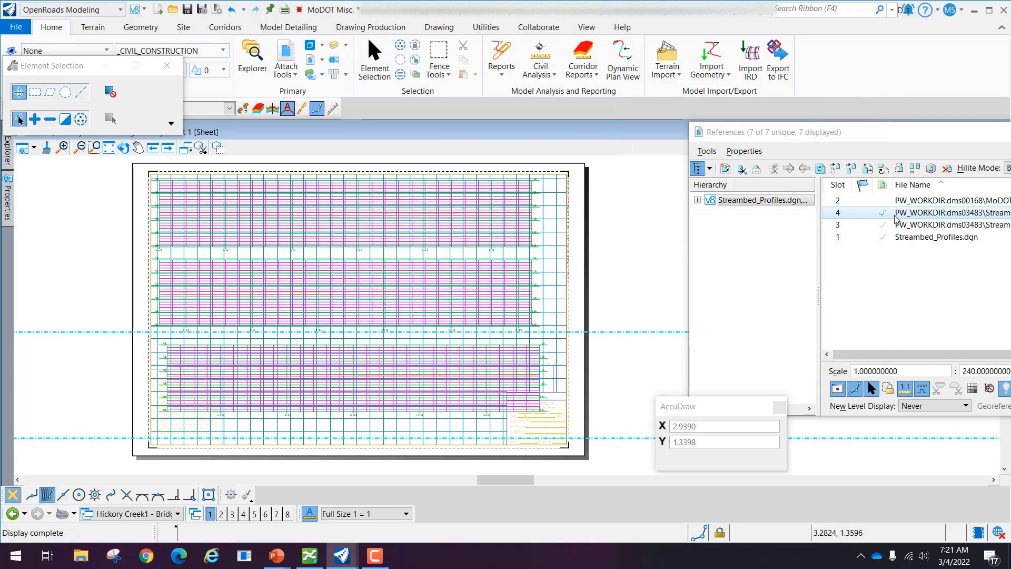
Step: Move the Profile 1 reference by its grid's upper-left corner to the nearby border grid line crossing, using an Intersection snap
click(921, 238)
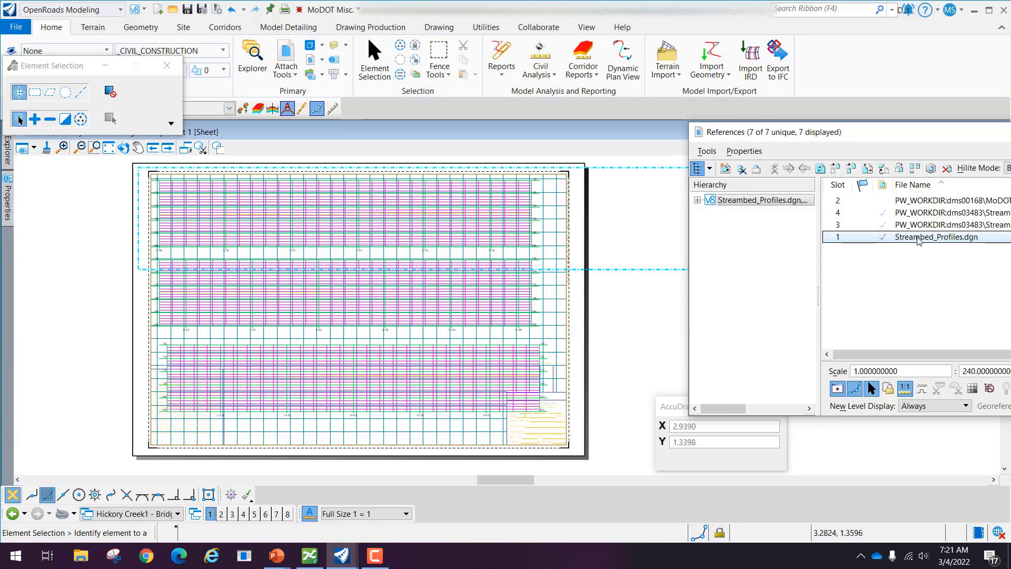
click(707, 151)
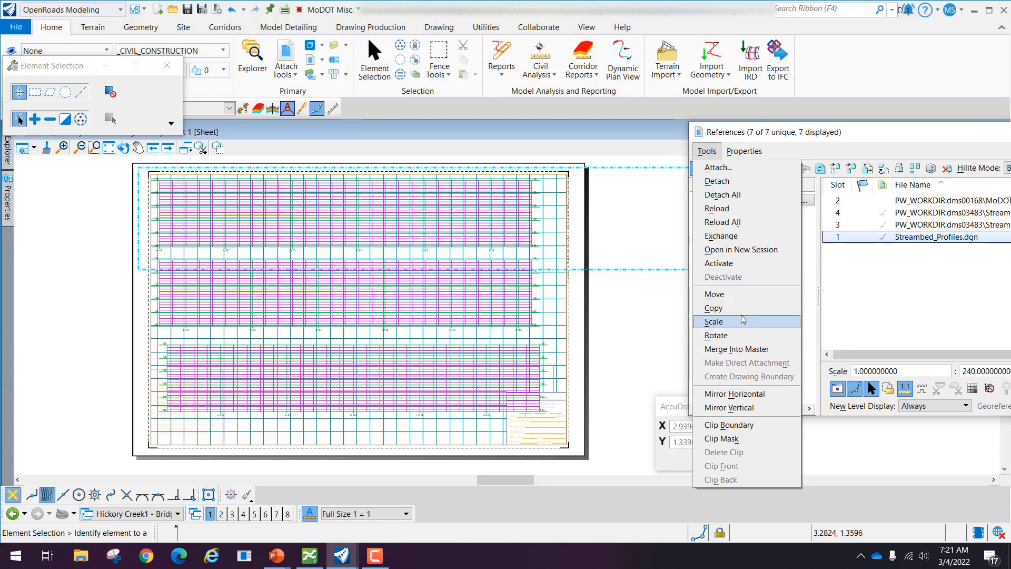
click(724, 295)
scroll(163, 182, up, 4)
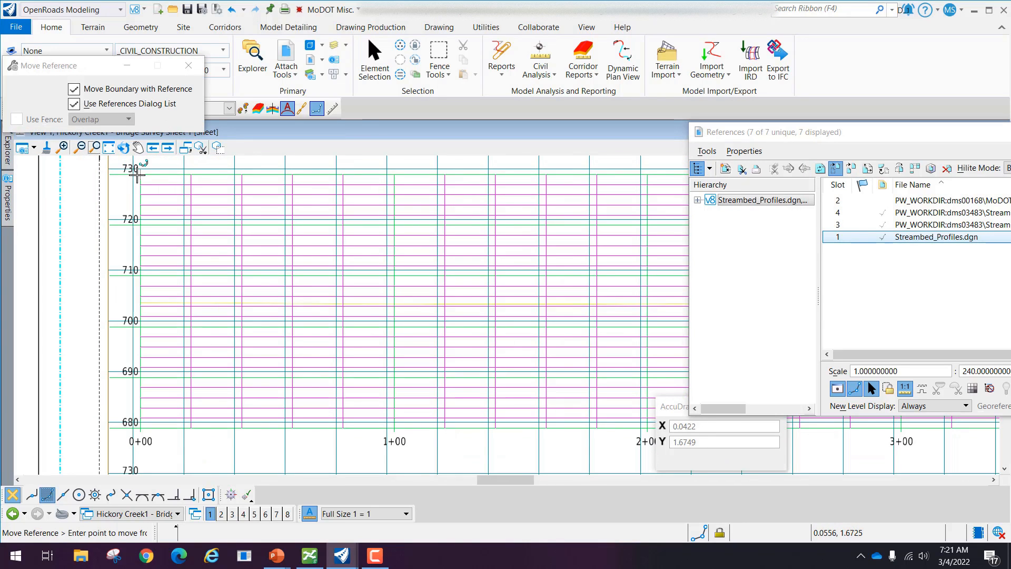
click(138, 173)
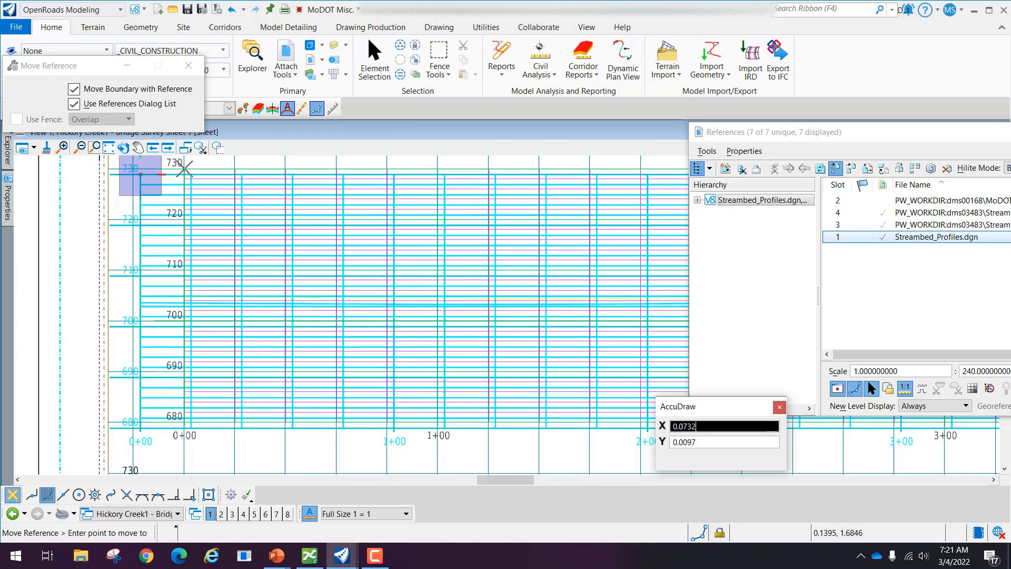
click(699, 534)
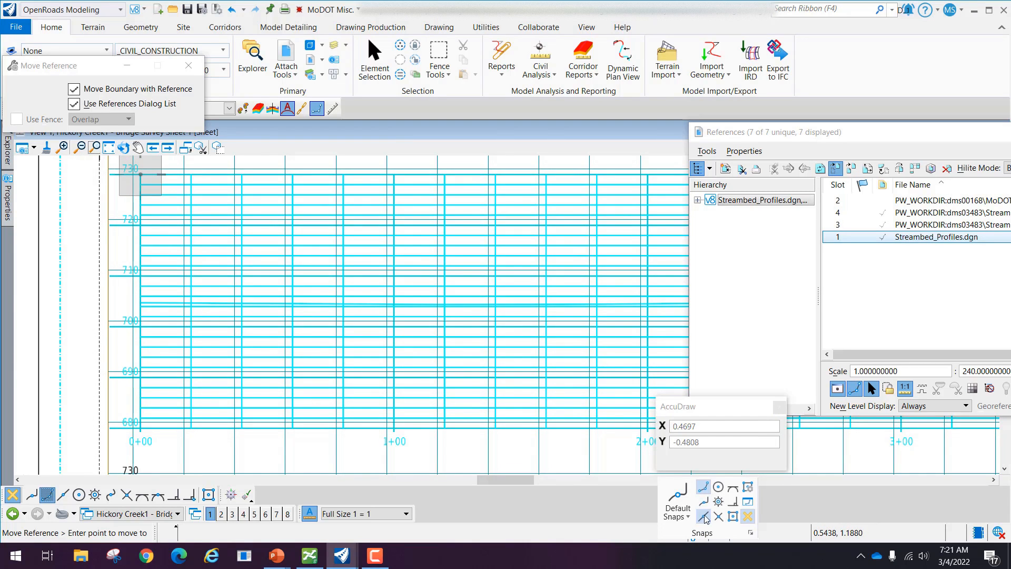
click(732, 516)
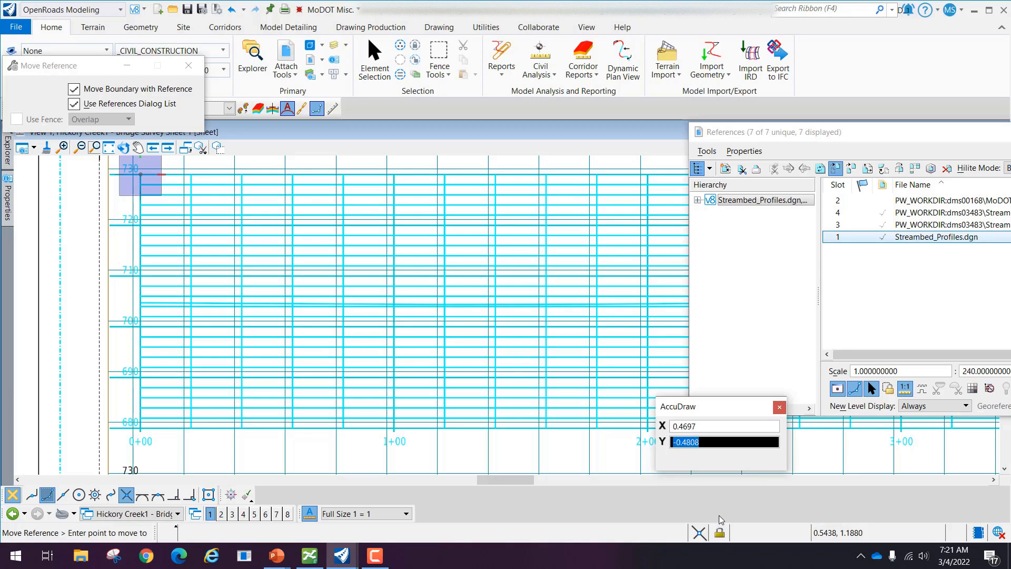
click(134, 169)
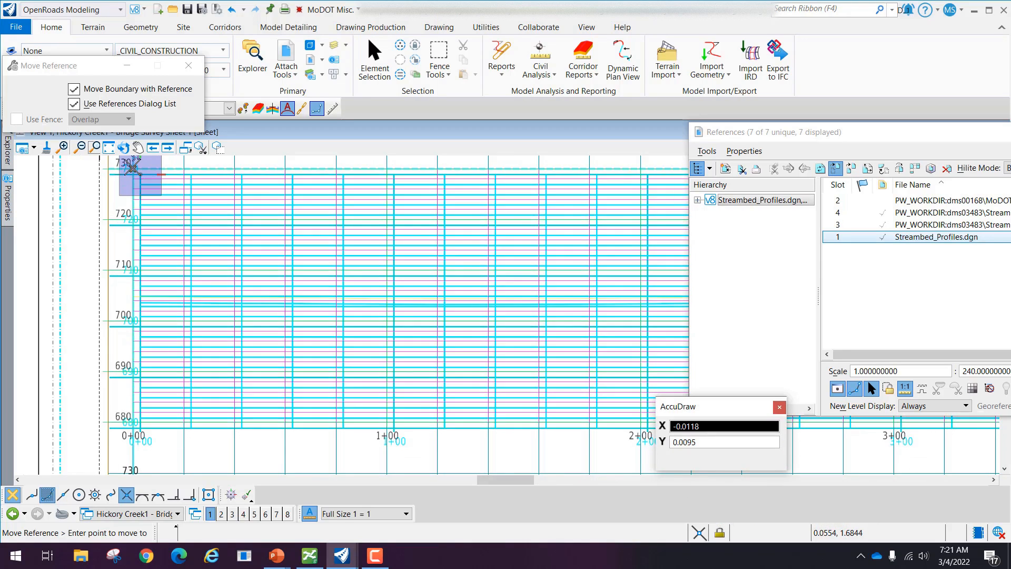
scroll(215, 257, down, 4)
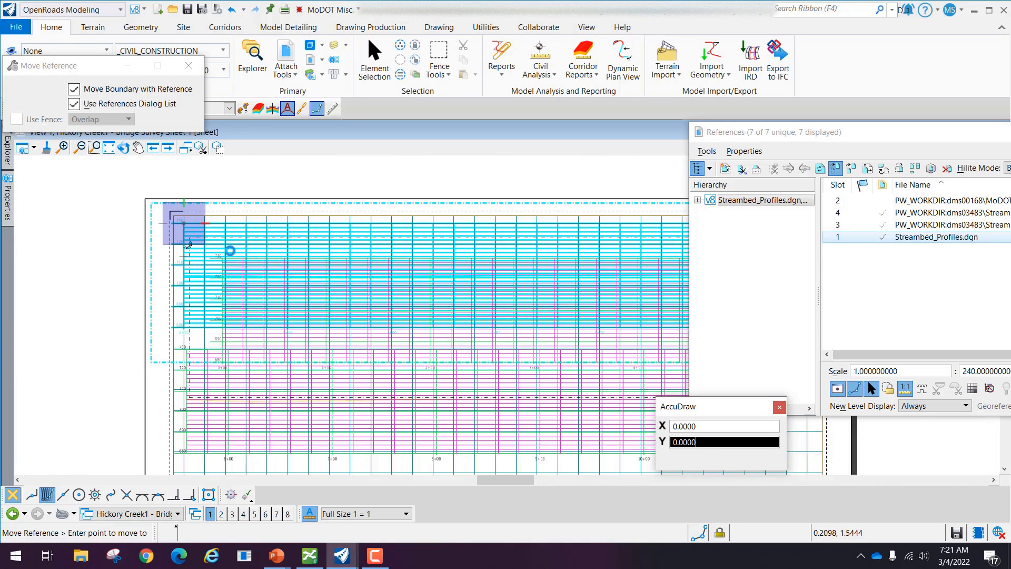
click(272, 290)
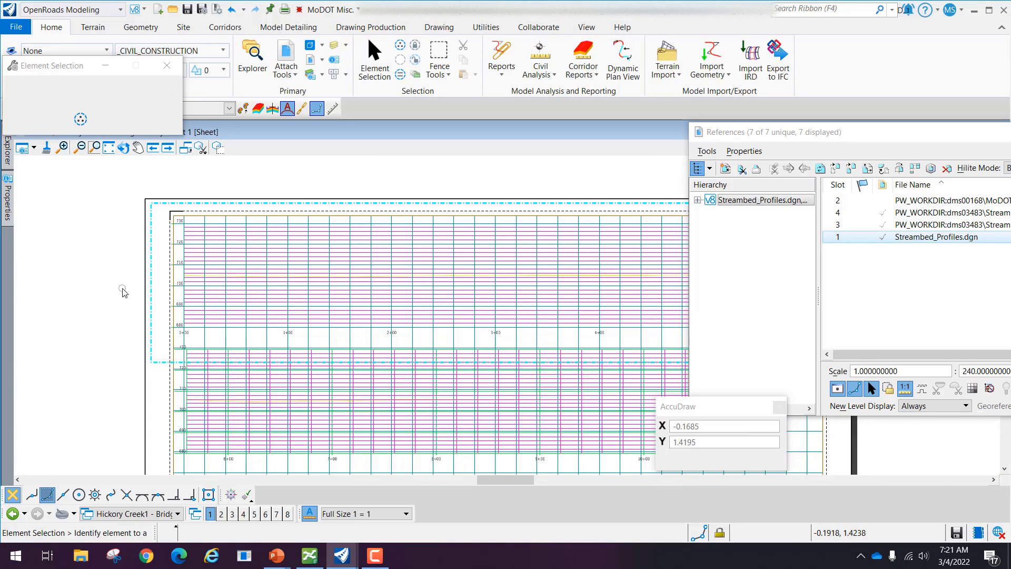
Step: Examine how the three stacked profiles line up with the border's major grid lines across the whole sheet
scroll(221, 248, up, 3)
scroll(227, 249, down, 2)
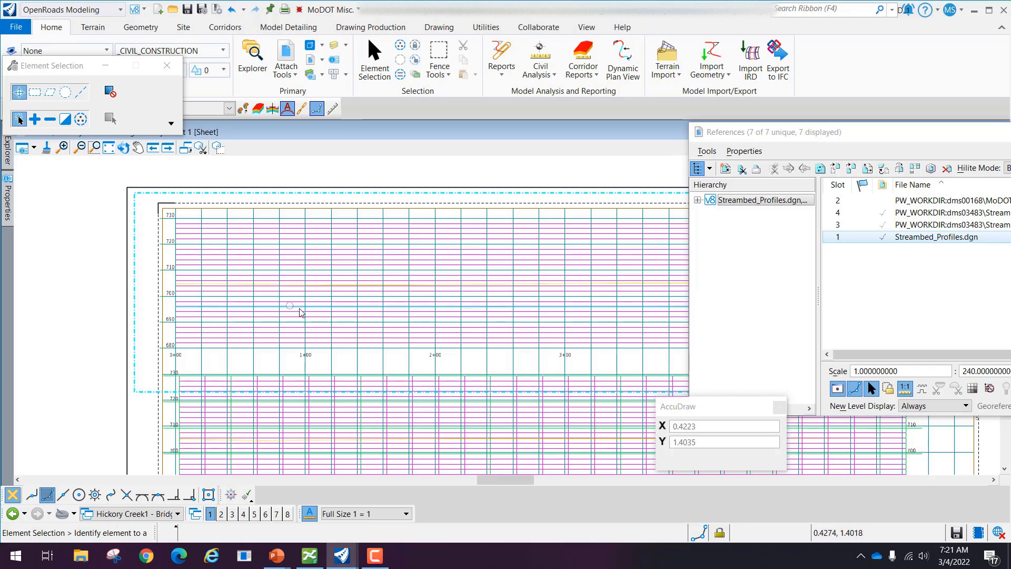
scroll(393, 366, down, 3)
scroll(410, 402, up, 3)
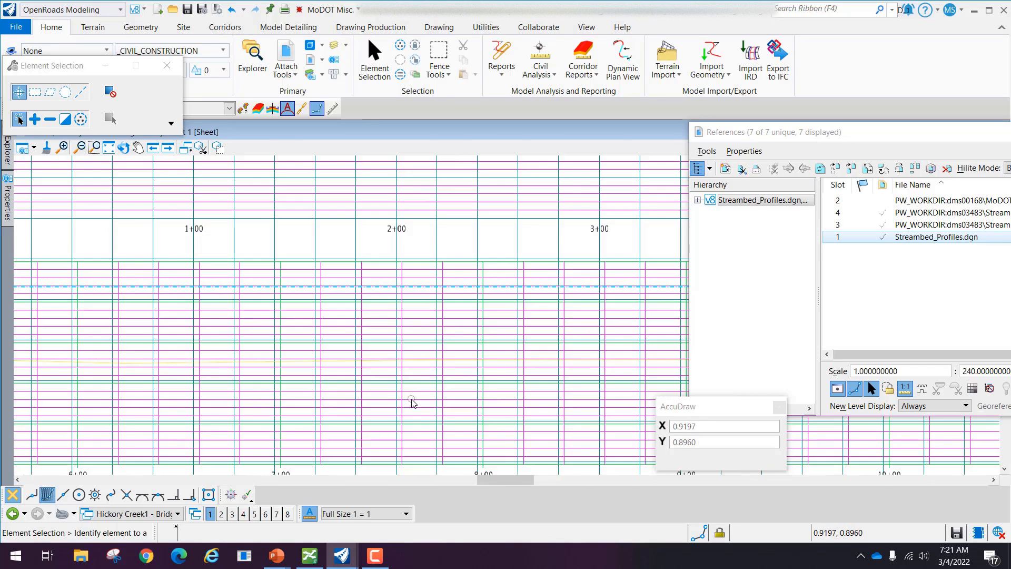
scroll(406, 388, down, 2)
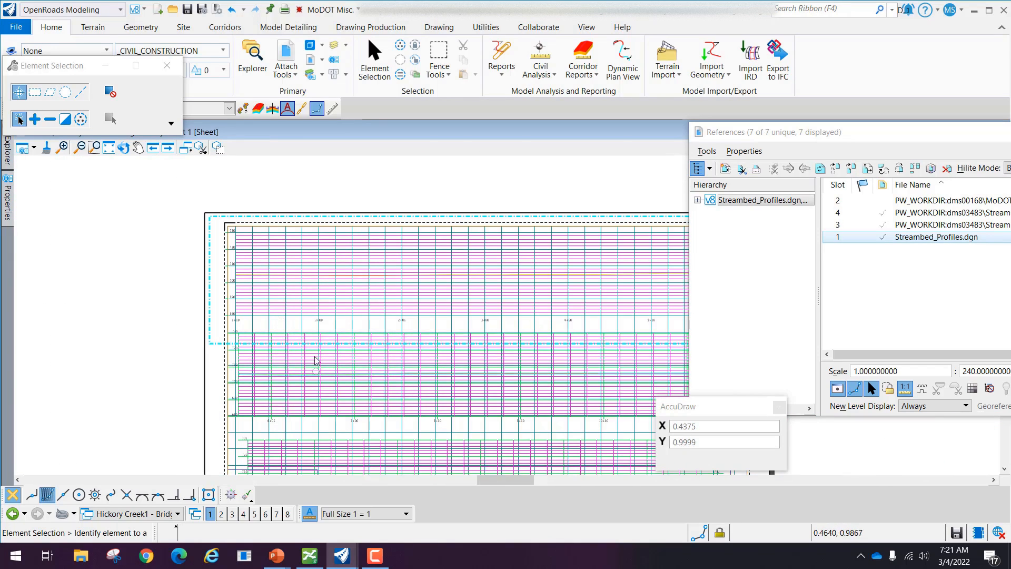
scroll(281, 330, down, 3)
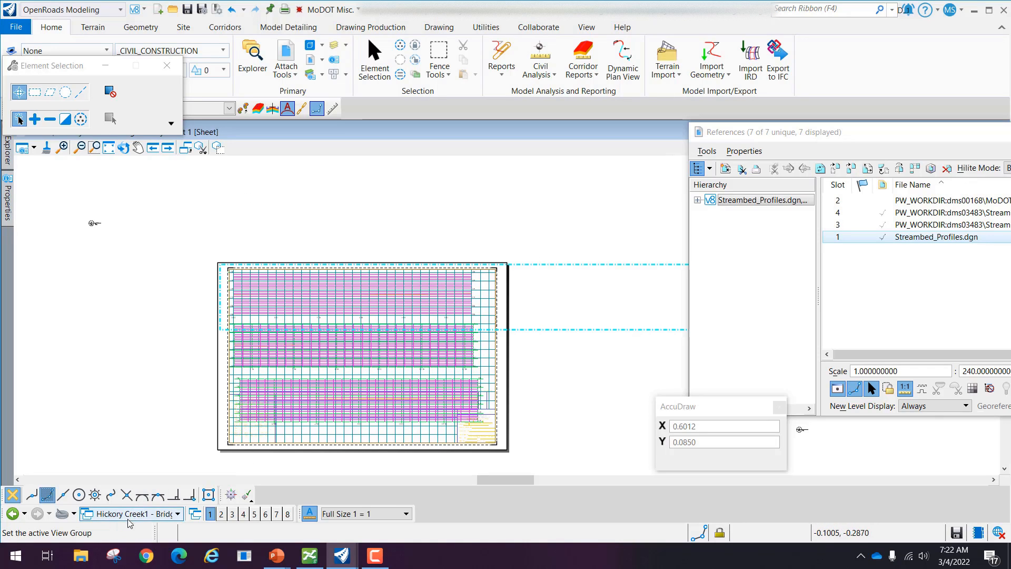
Step: Switch from the Bridge Survey Sheet to the Multi-Model Views view group
click(159, 514)
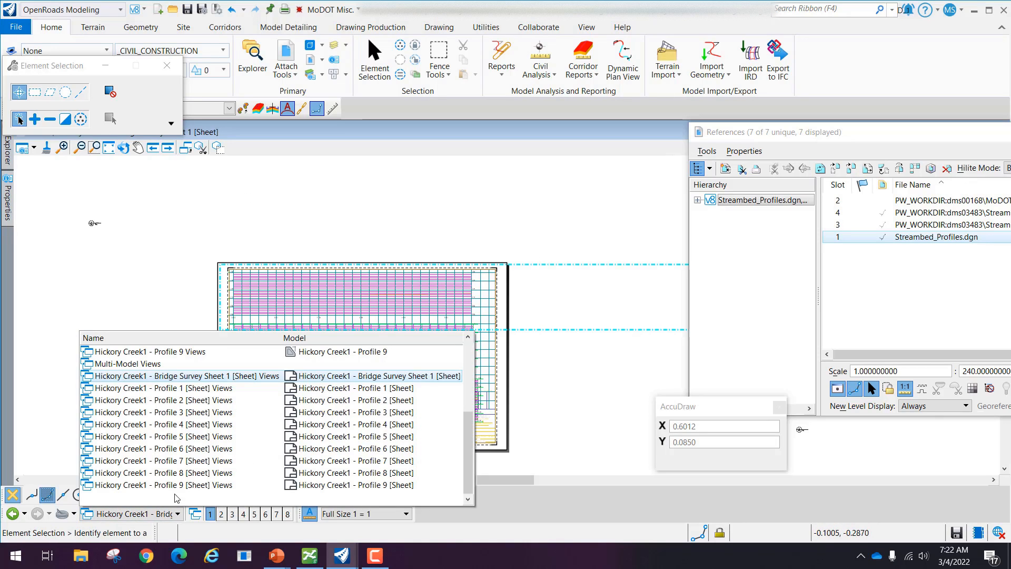
scroll(224, 406, up, 1)
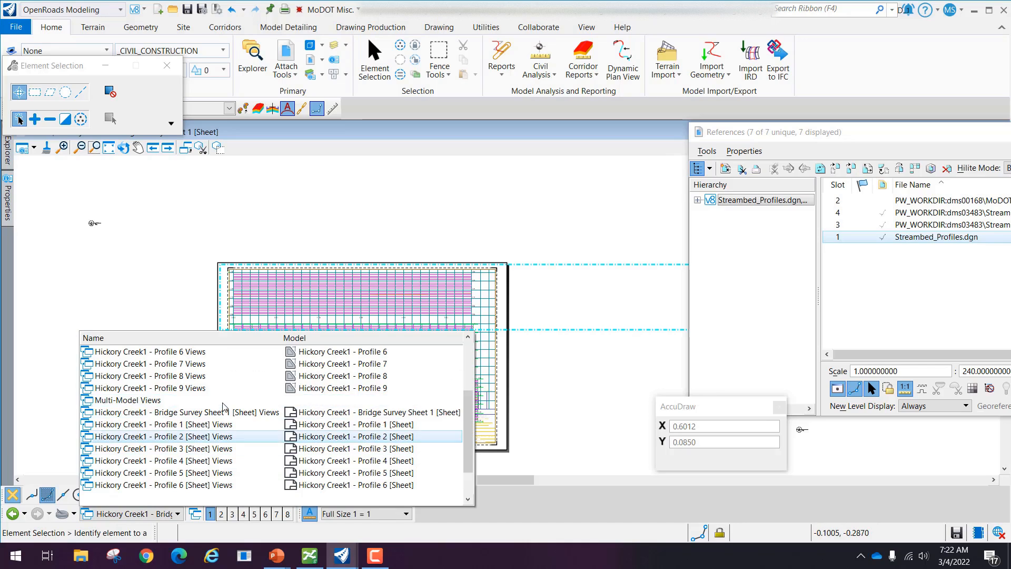
click(149, 404)
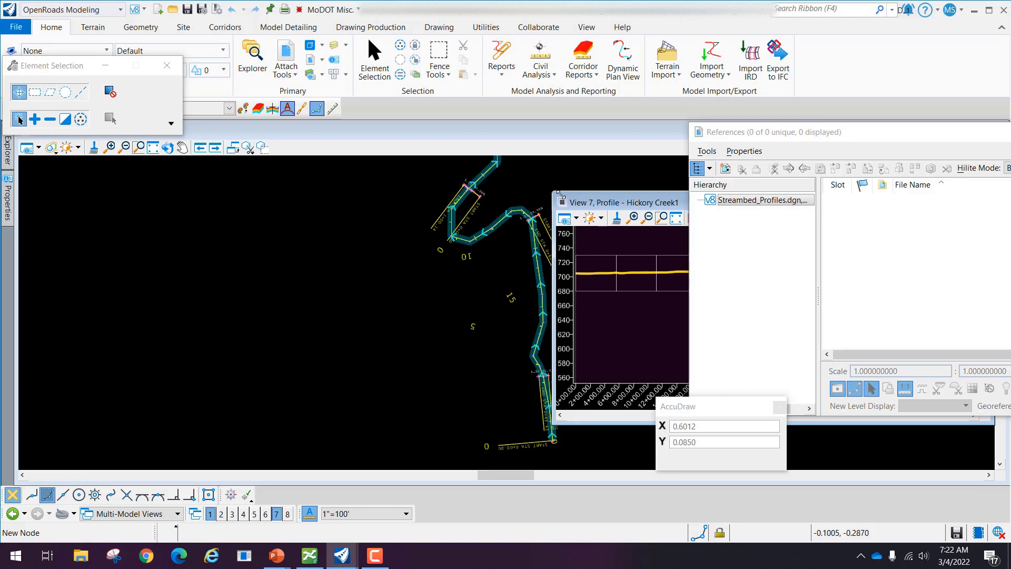
Step: Open the profile model of the Downstream 1 alignment in View 7 and reposition that view so the whole profile shows
middle_drag(459, 265, 308, 306)
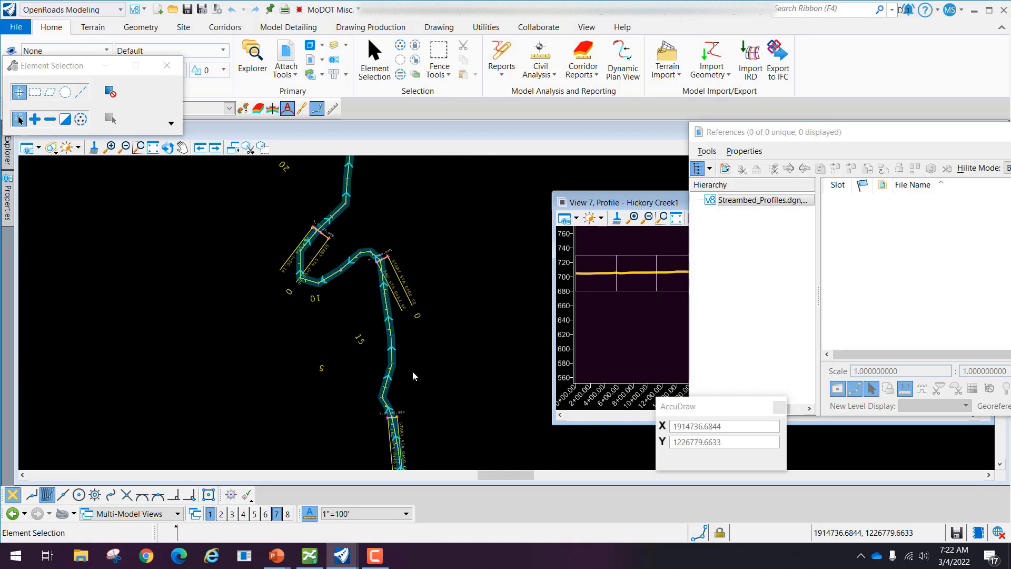
drag(610, 203, 497, 203)
scroll(330, 250, up, 5)
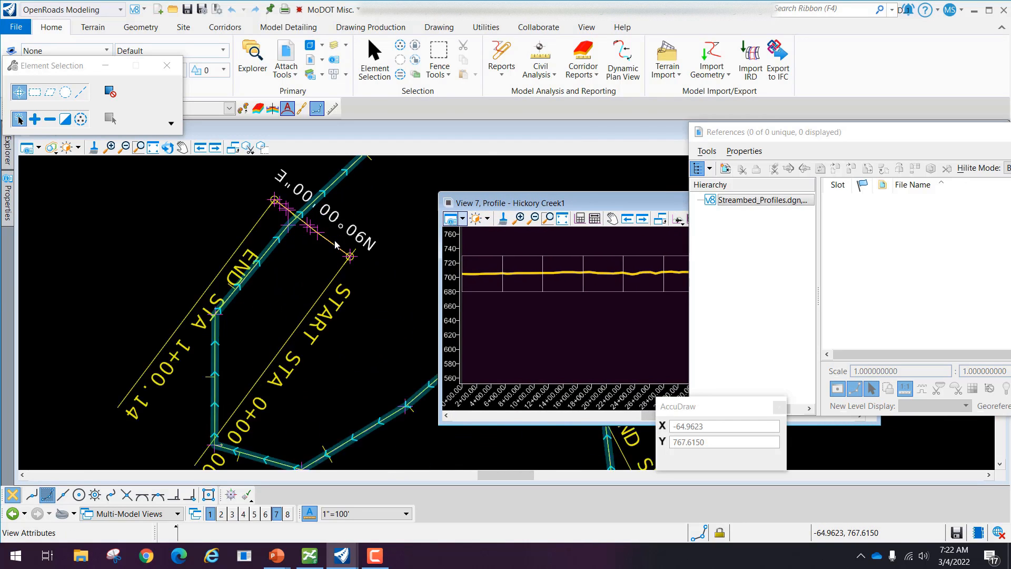
click(305, 255)
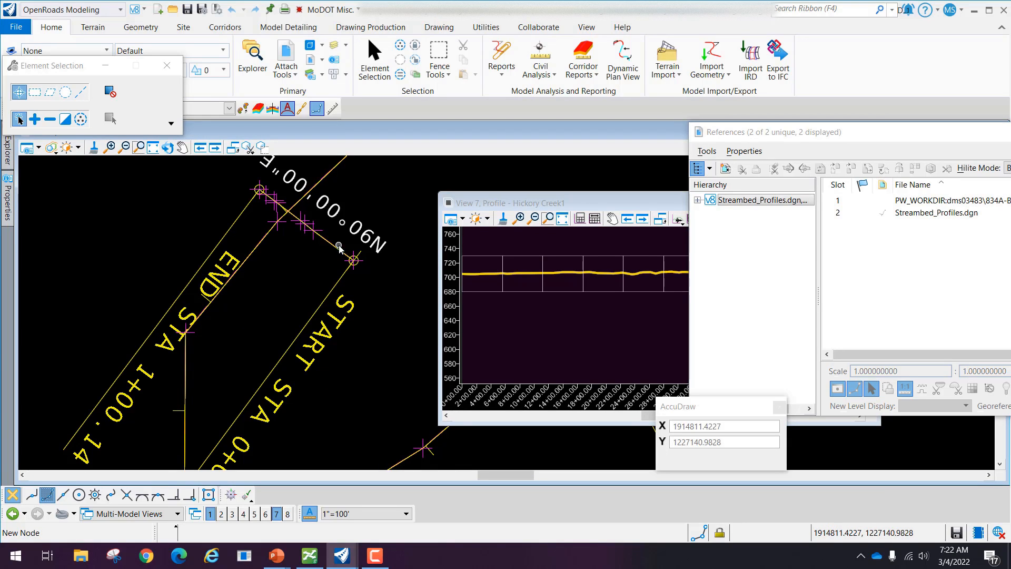
click(337, 249)
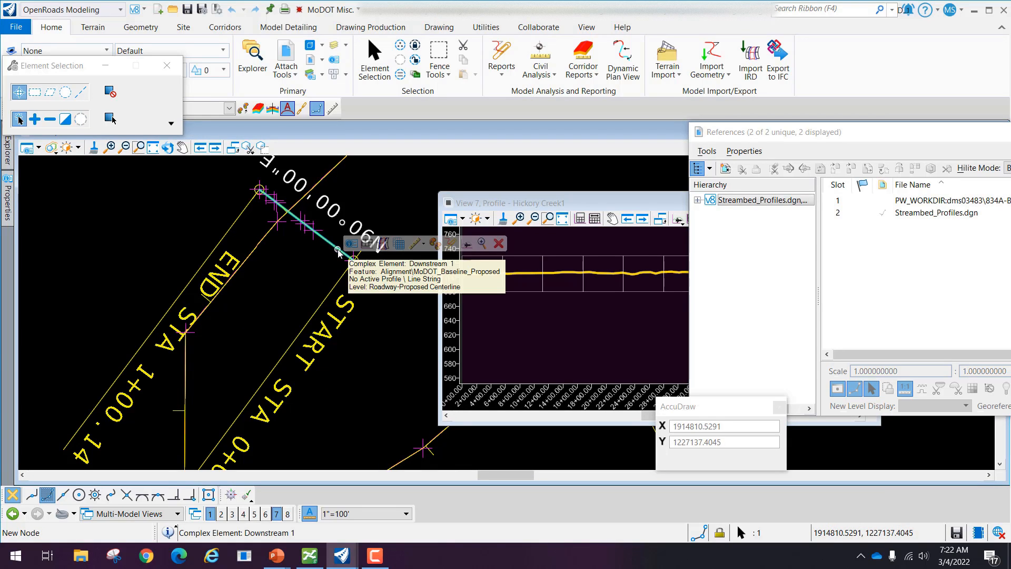
click(367, 243)
click(530, 307)
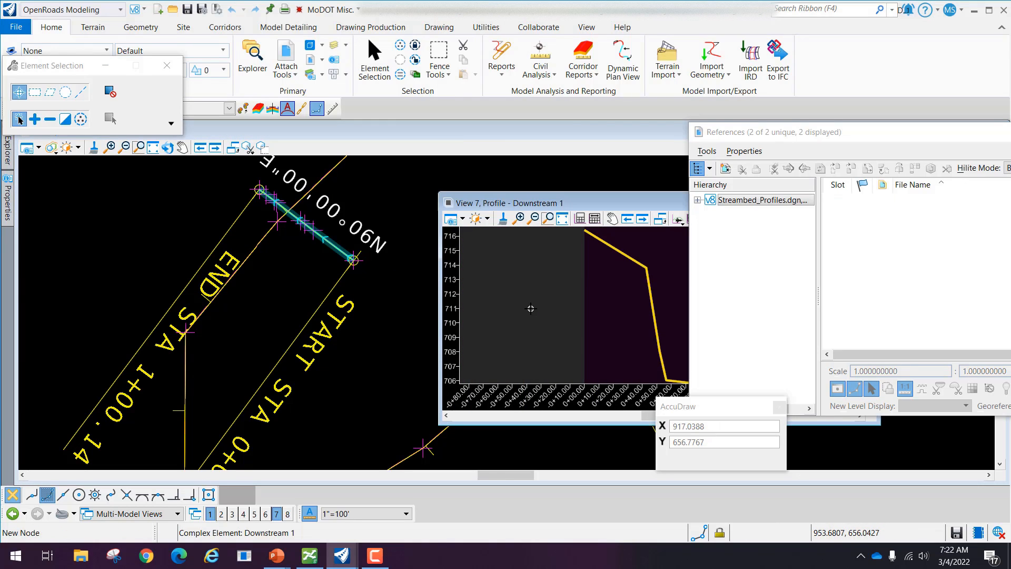
drag(522, 205, 343, 213)
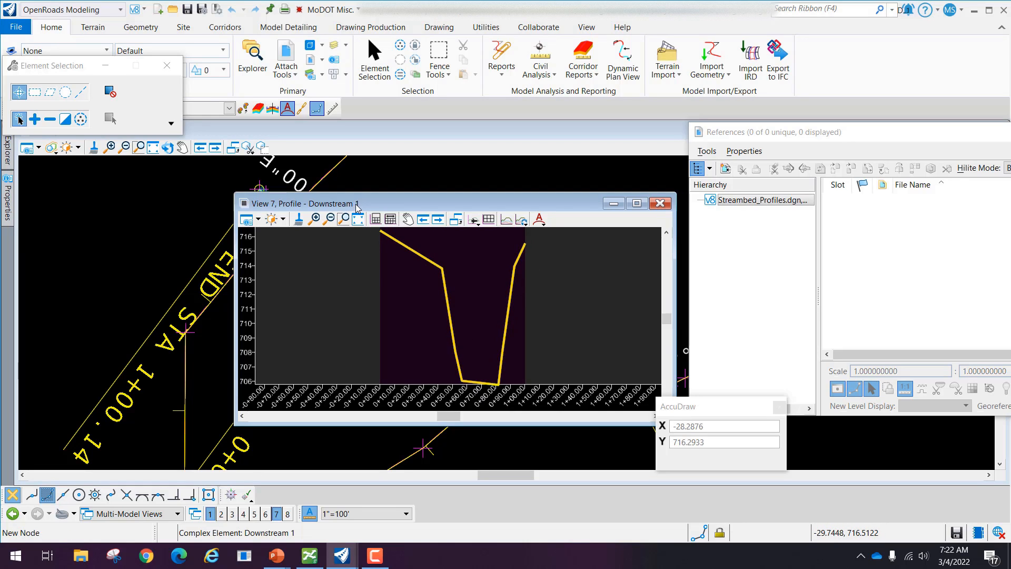
Step: Review the named boundaries listed under the Hickory Creek1 profile group, and close the Named Boundaries list
click(307, 30)
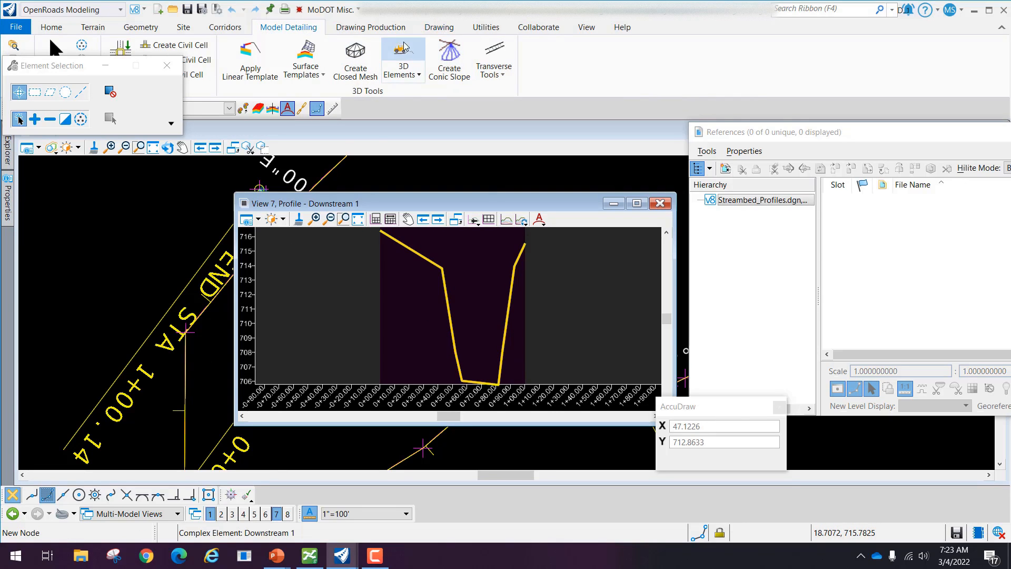
click(378, 31)
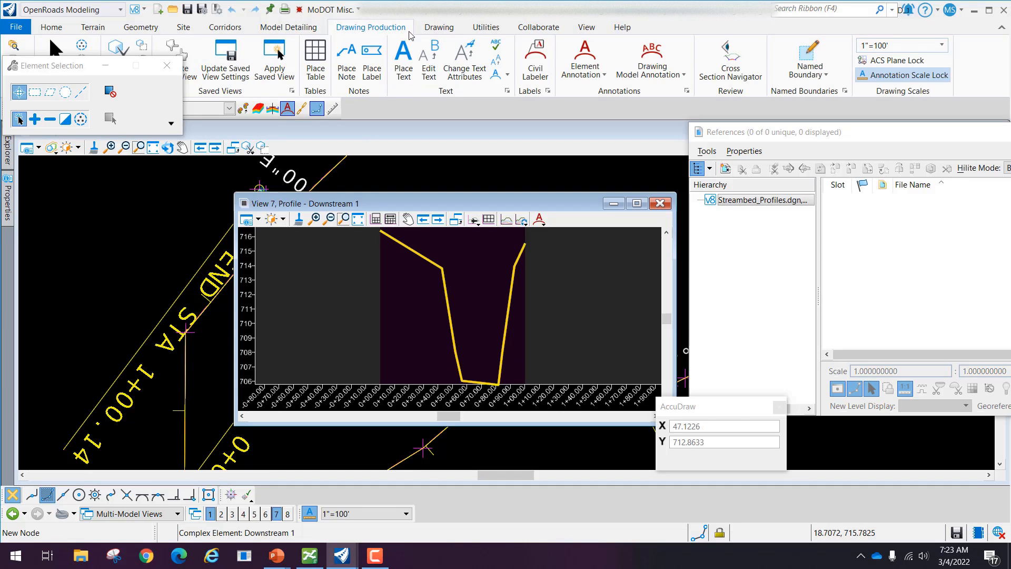
click(845, 92)
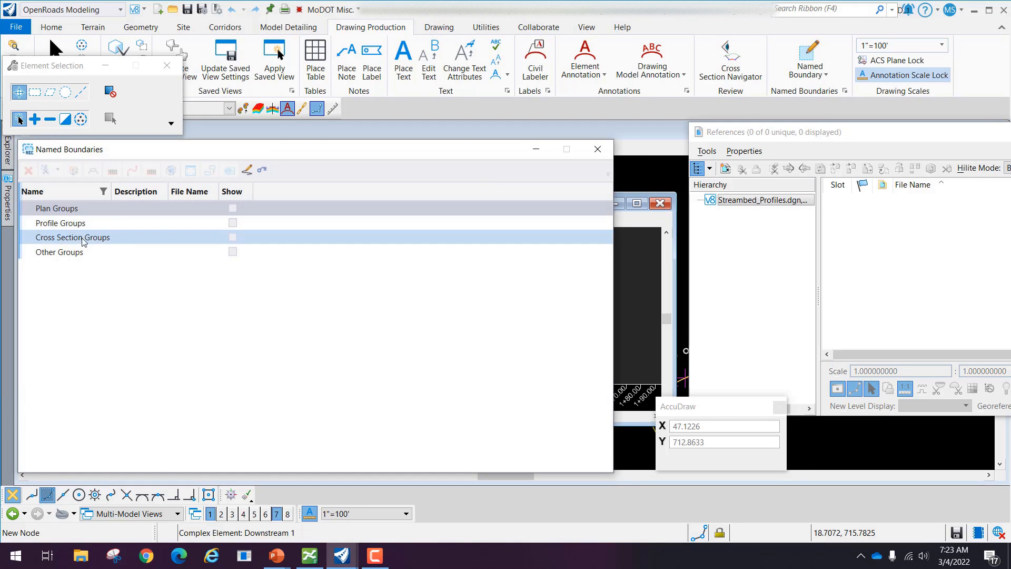
click(598, 149)
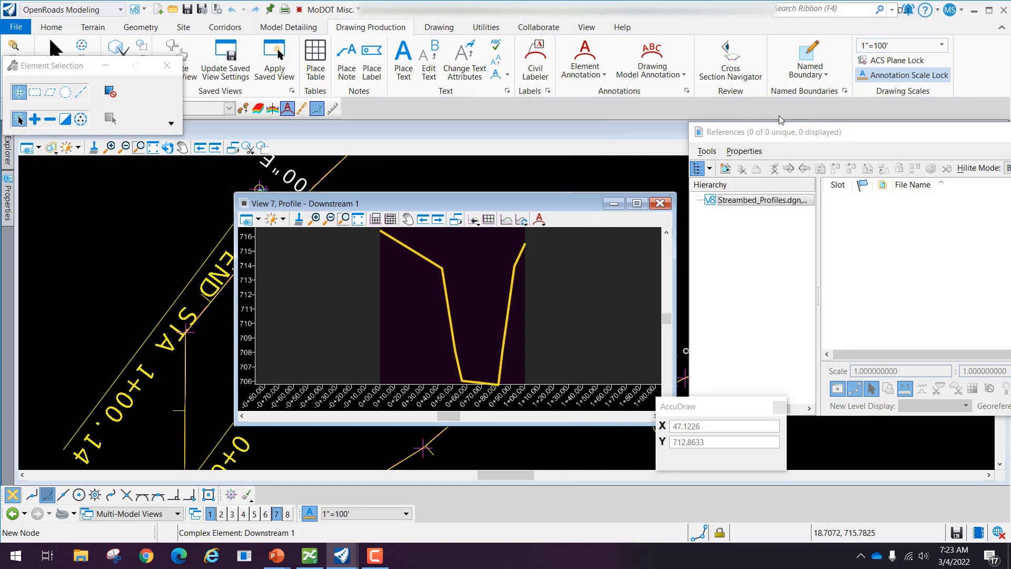
click(846, 92)
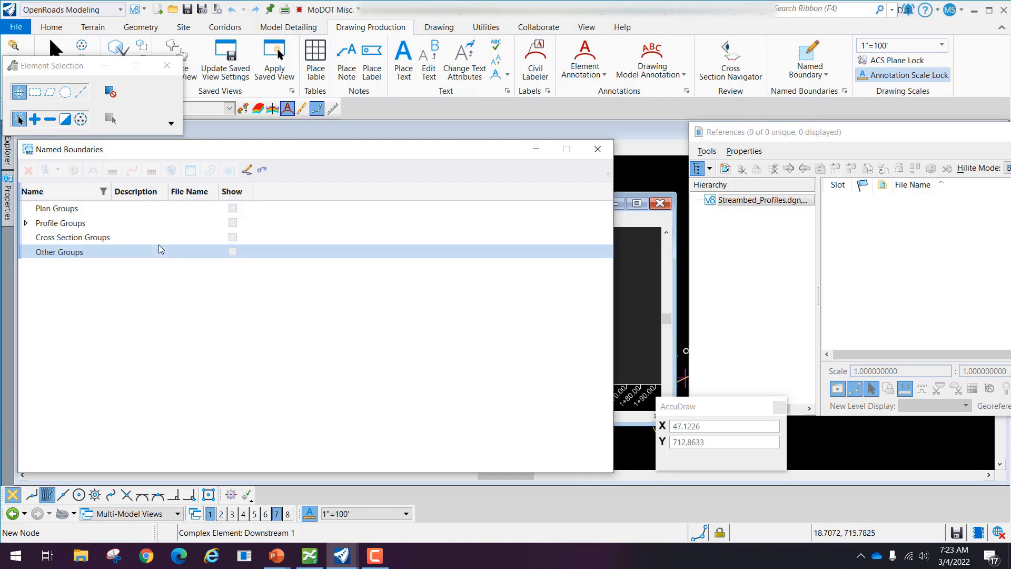
click(26, 223)
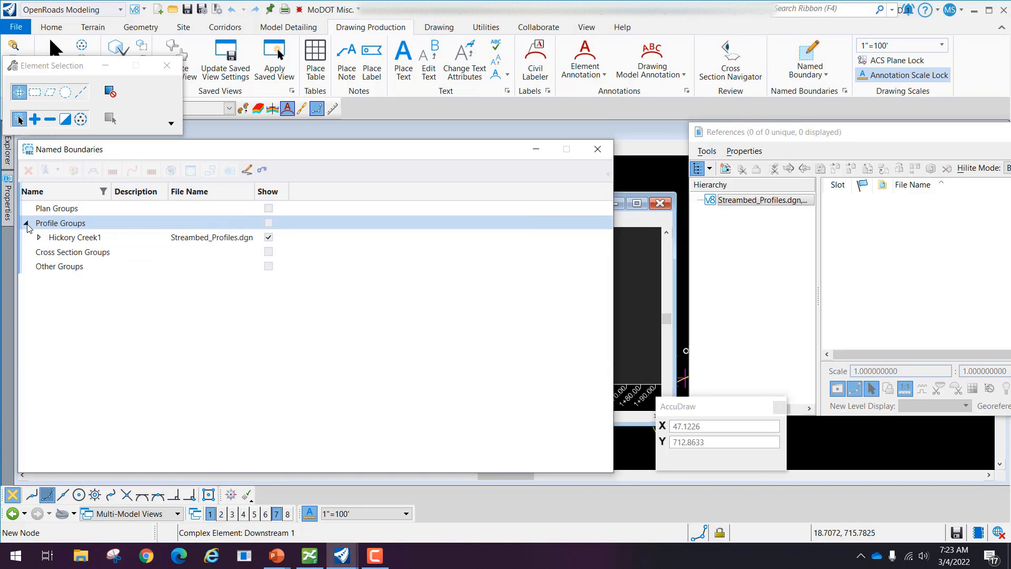
click(39, 237)
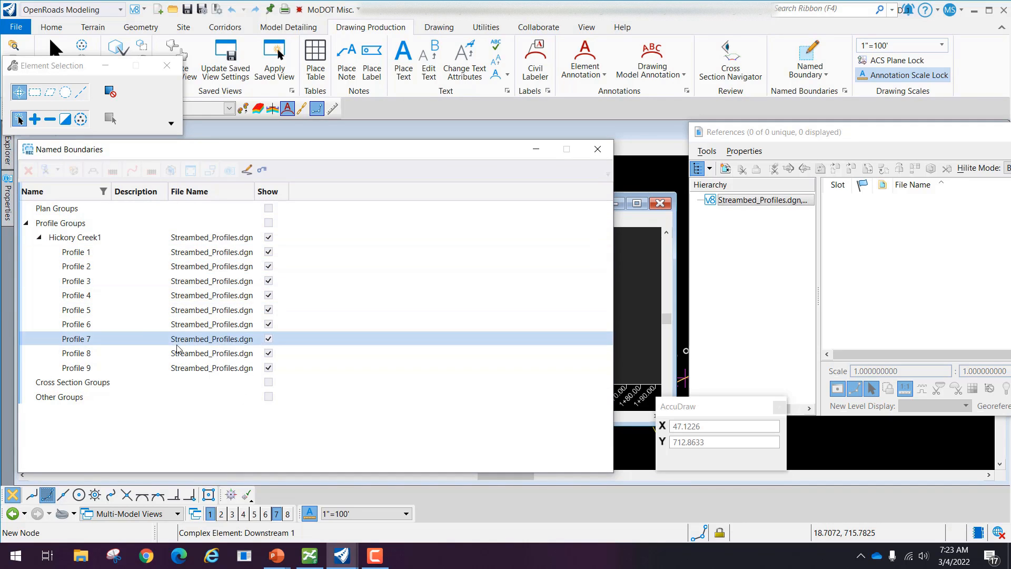
click(40, 237)
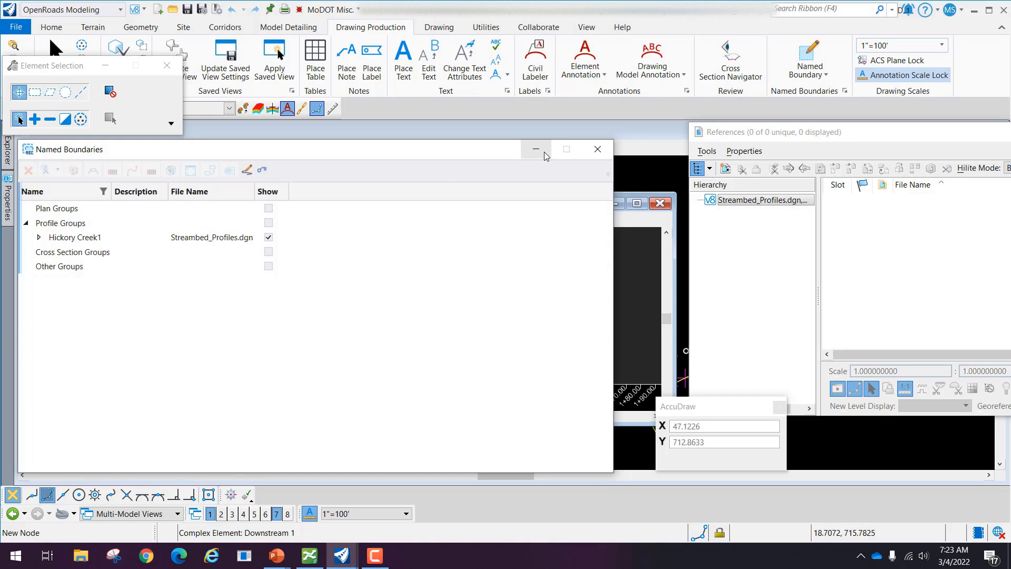
click(595, 152)
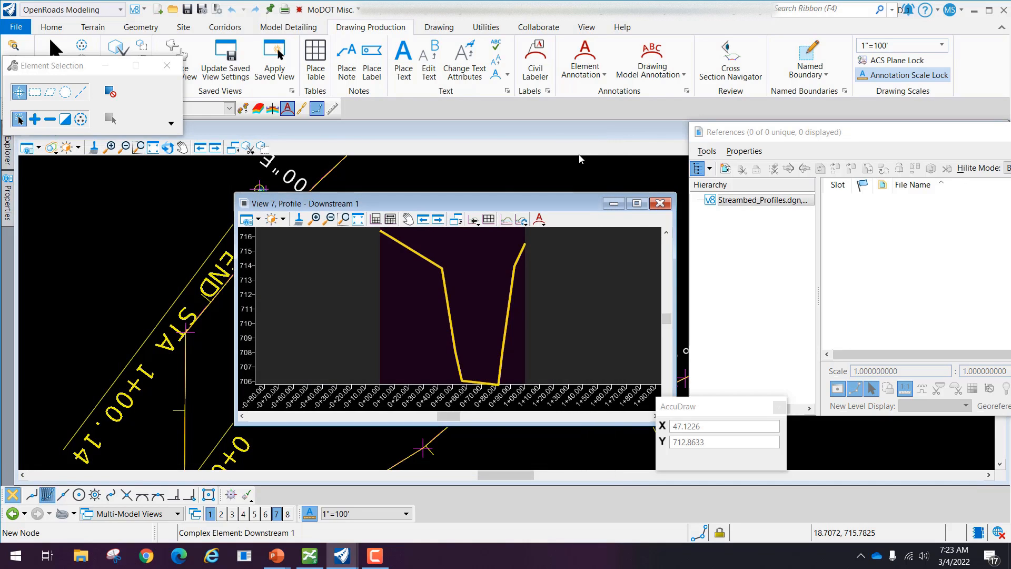
Step: Place a civil profile named boundary on the Downstream 1 profile from station 0+00.00 to its end station 1+00.14
click(810, 57)
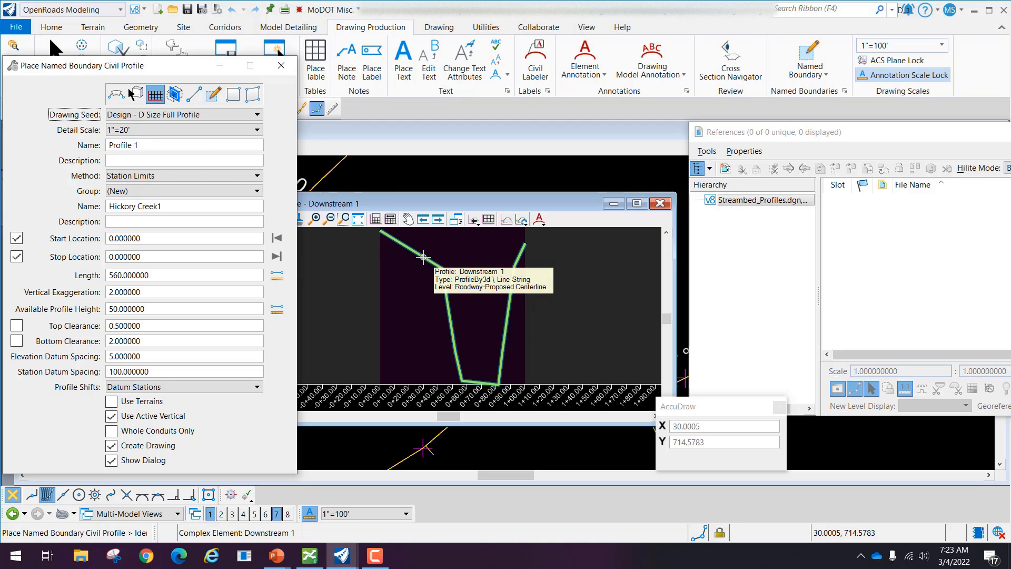
click(423, 257)
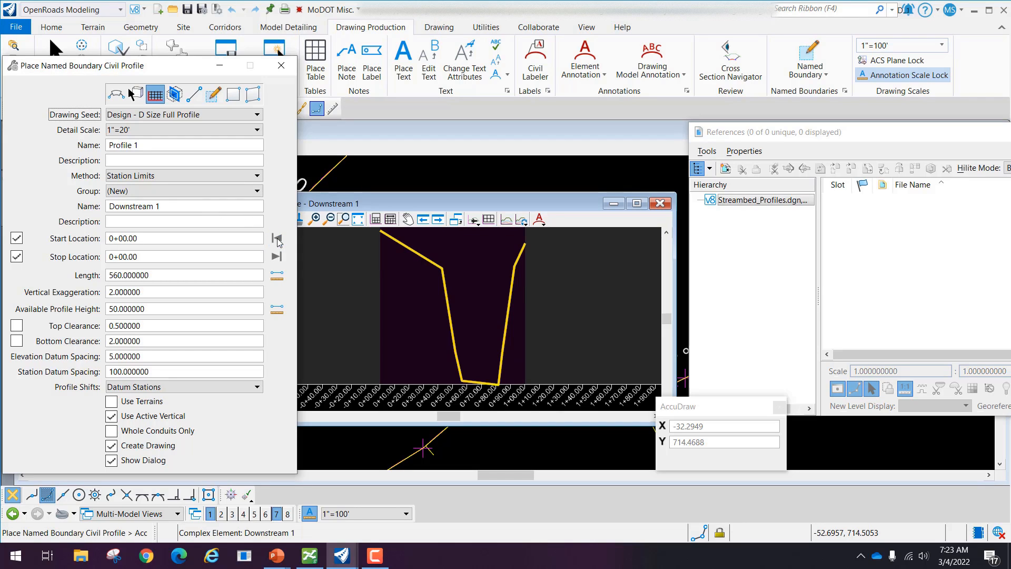
click(275, 258)
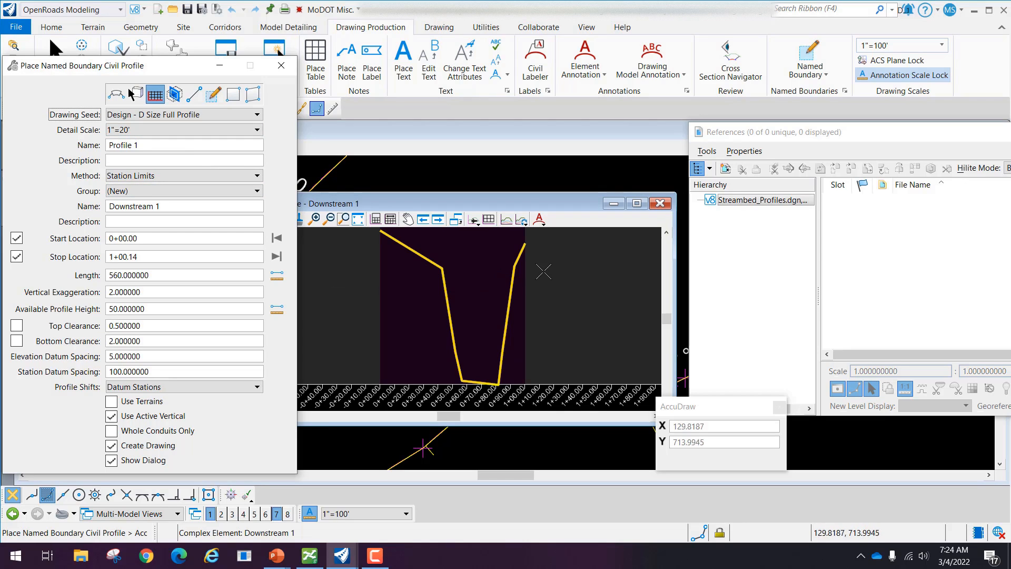
click(555, 286)
click(555, 287)
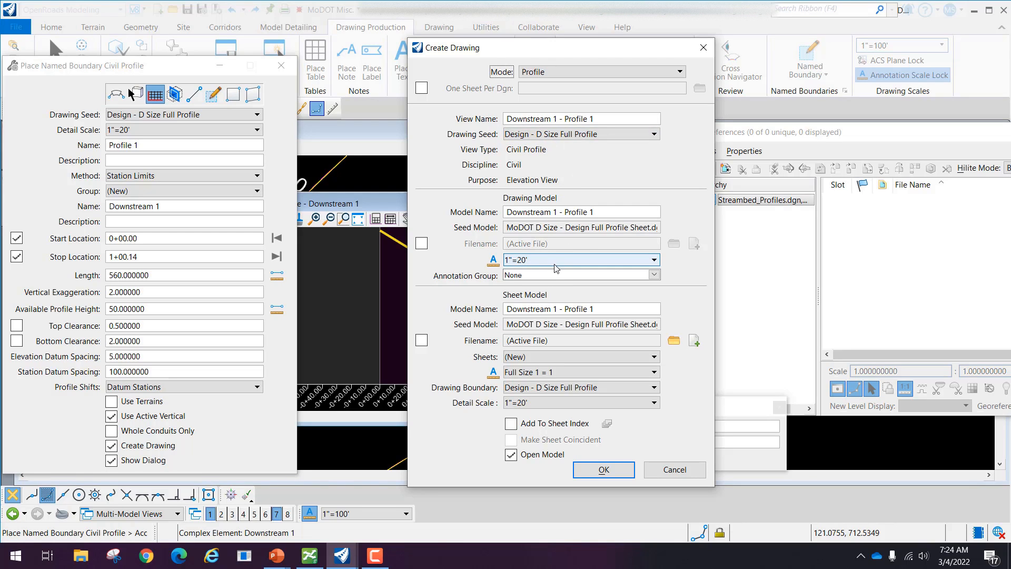
Step: Create the Downstream 1 - Profile 1 drawing and sheet with the Profile Grid - 20 Scale annotation group, and inspect the placed profile
click(654, 275)
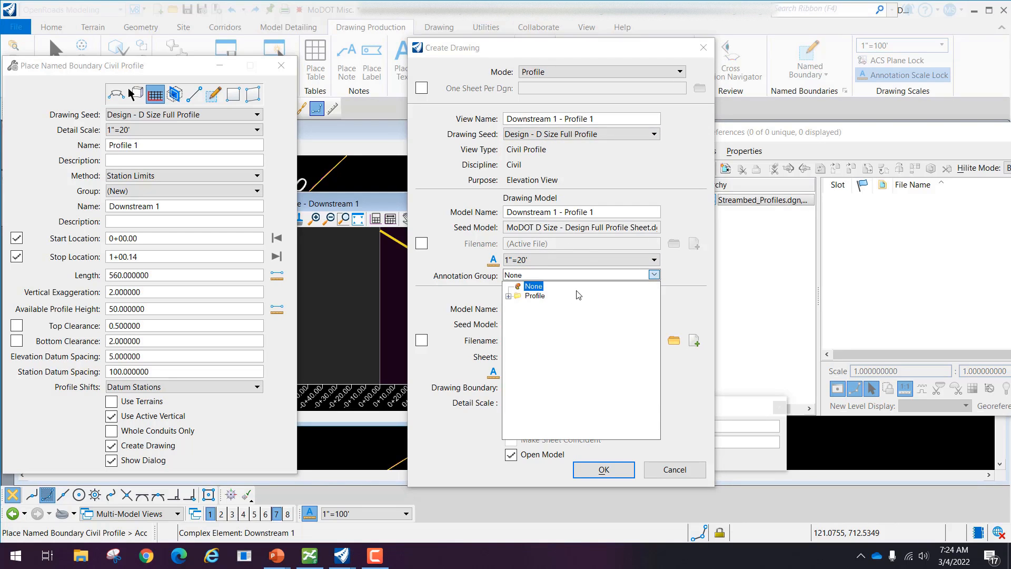
click(509, 297)
click(520, 306)
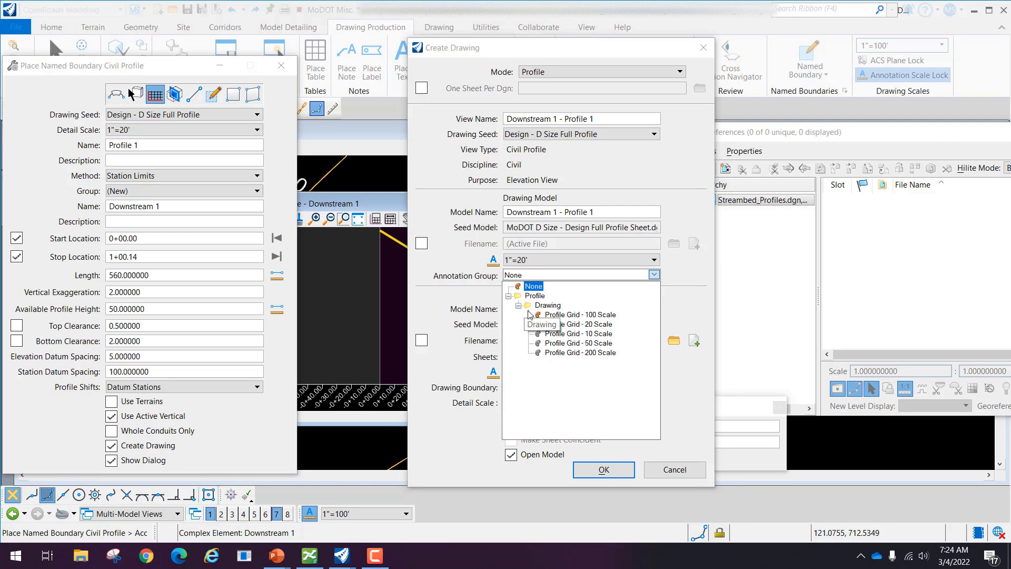
click(557, 324)
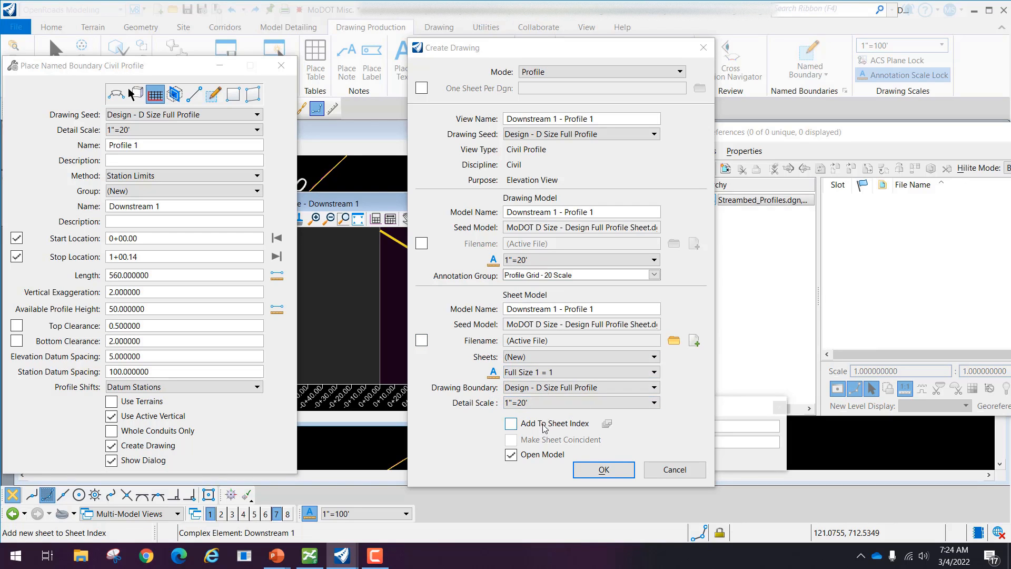
click(601, 469)
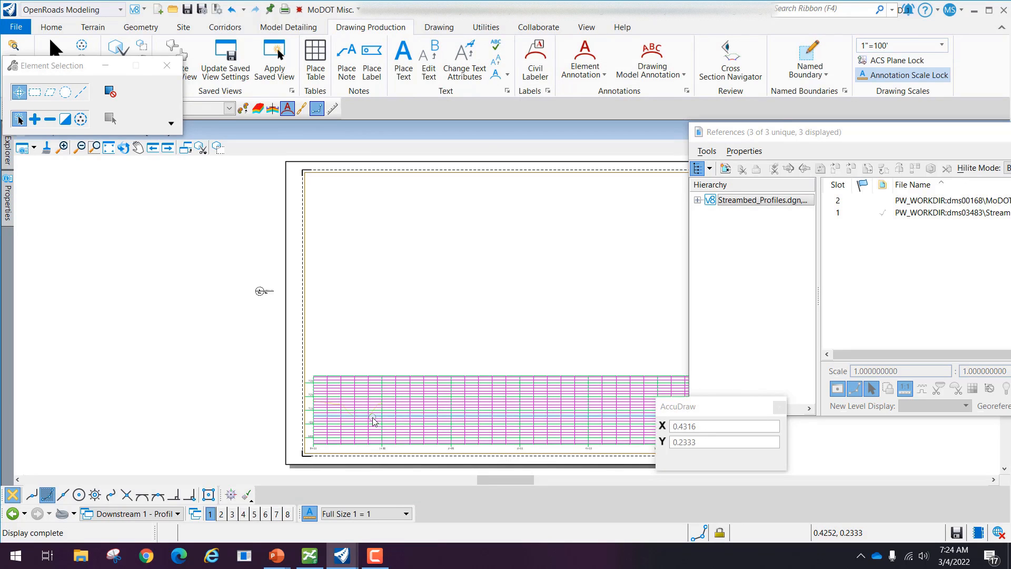
scroll(364, 424, up, 3)
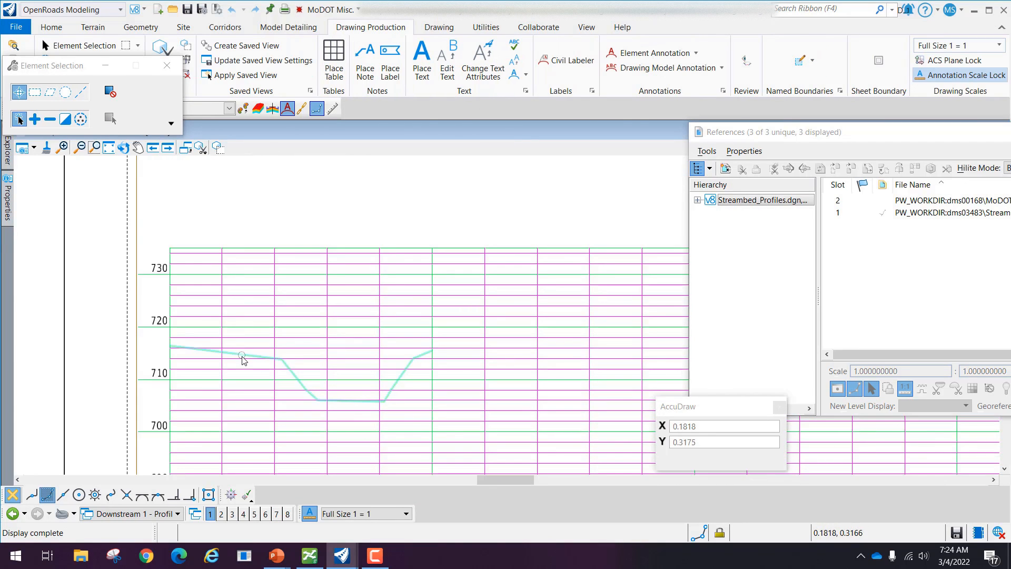
mouse_move(243, 360)
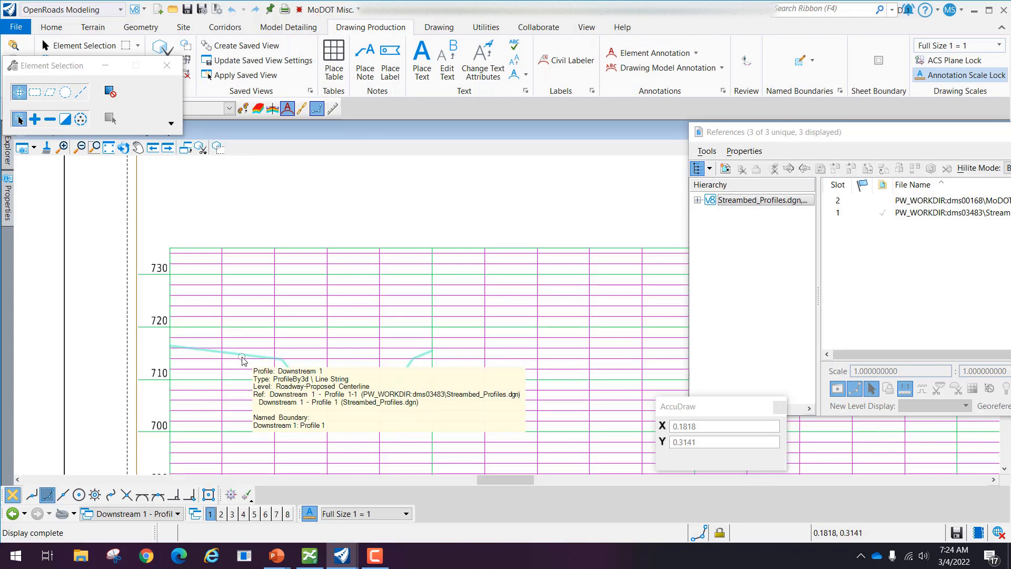
scroll(246, 359, down, 3)
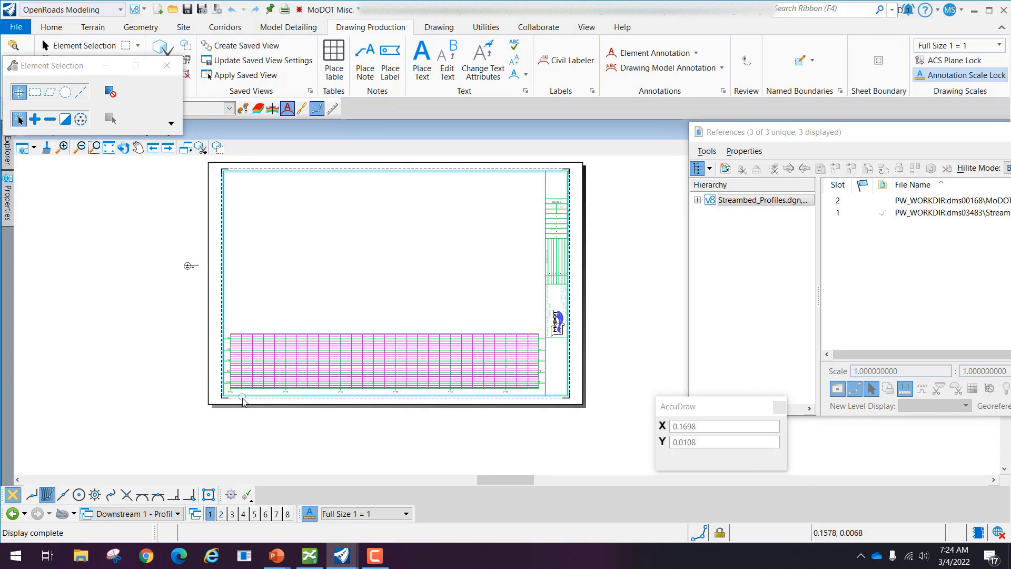
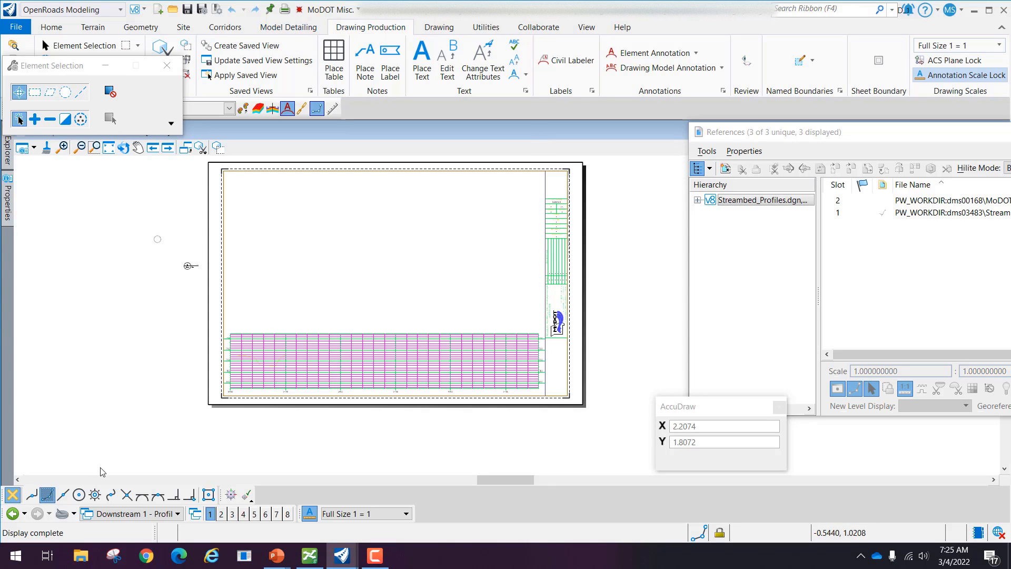
Step: Return to the Multi-Model Views and open the profile model of the Upstream 2 alignment in View 7
click(155, 513)
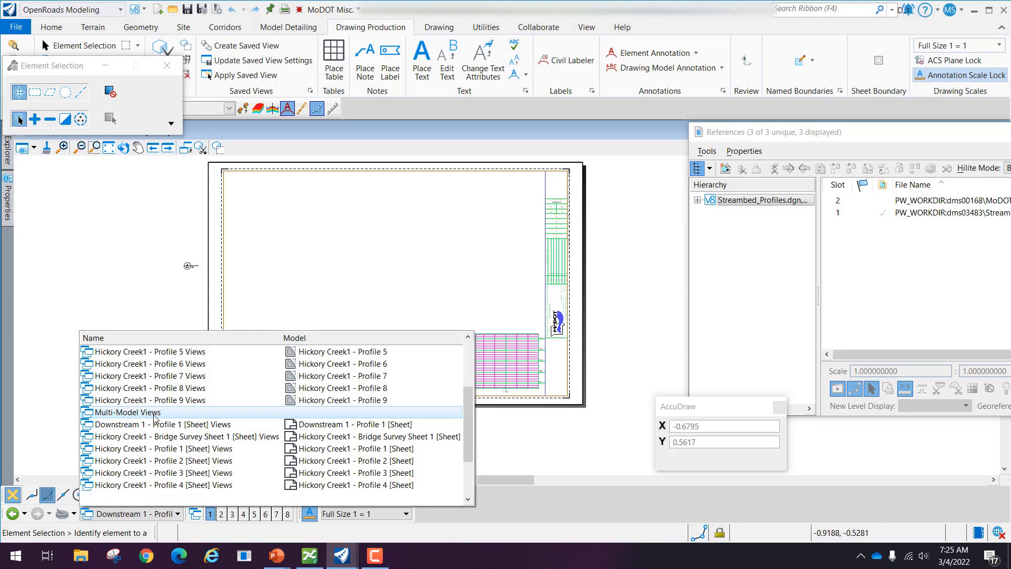
click(155, 413)
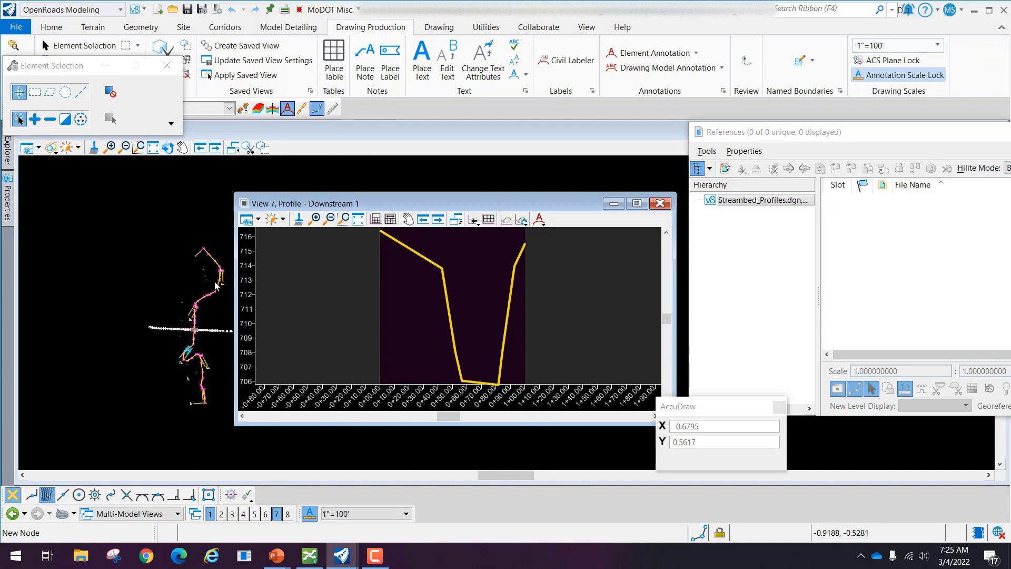
scroll(211, 300, up, 5)
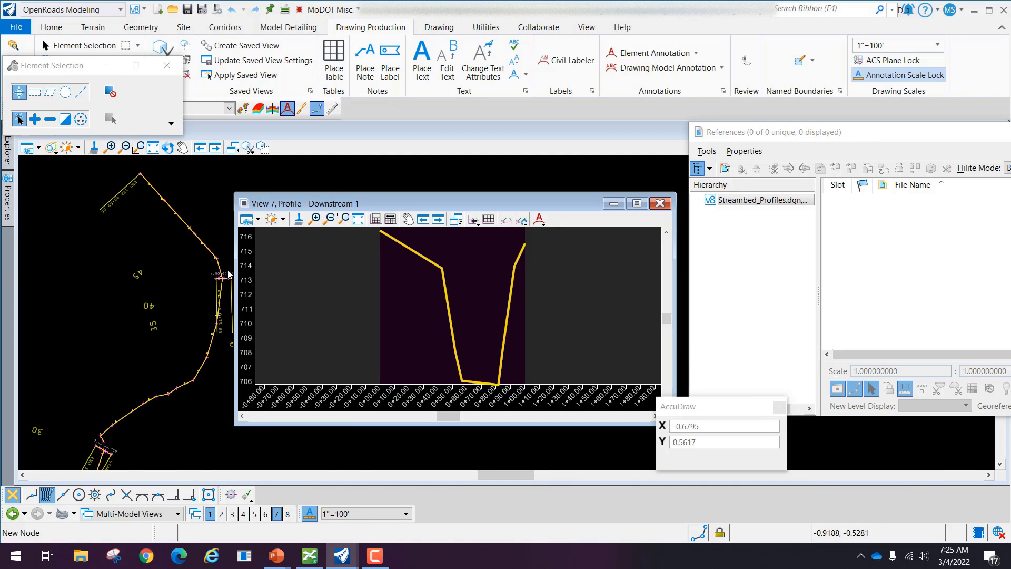
scroll(224, 292, up, 4)
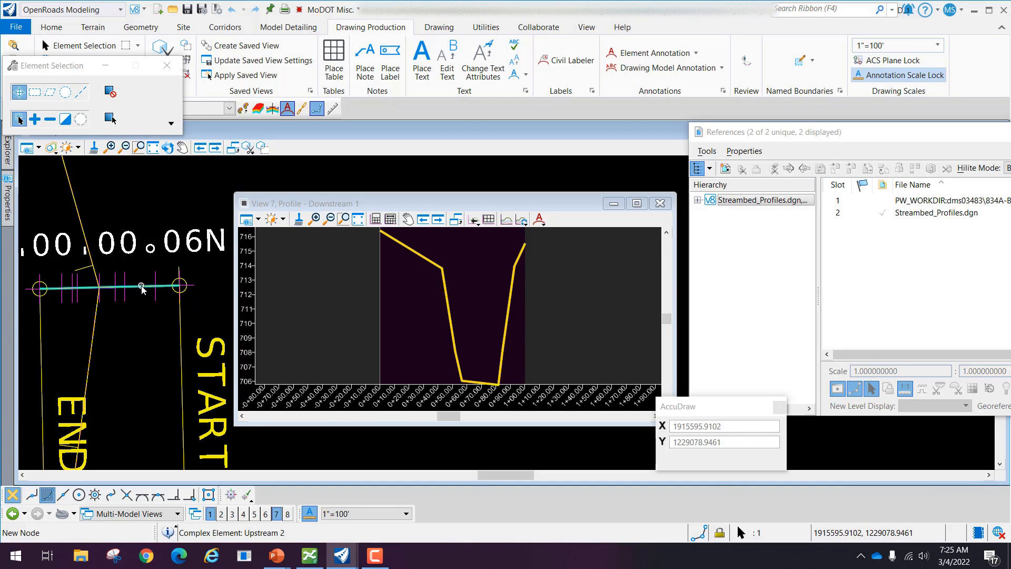
click(143, 288)
click(171, 281)
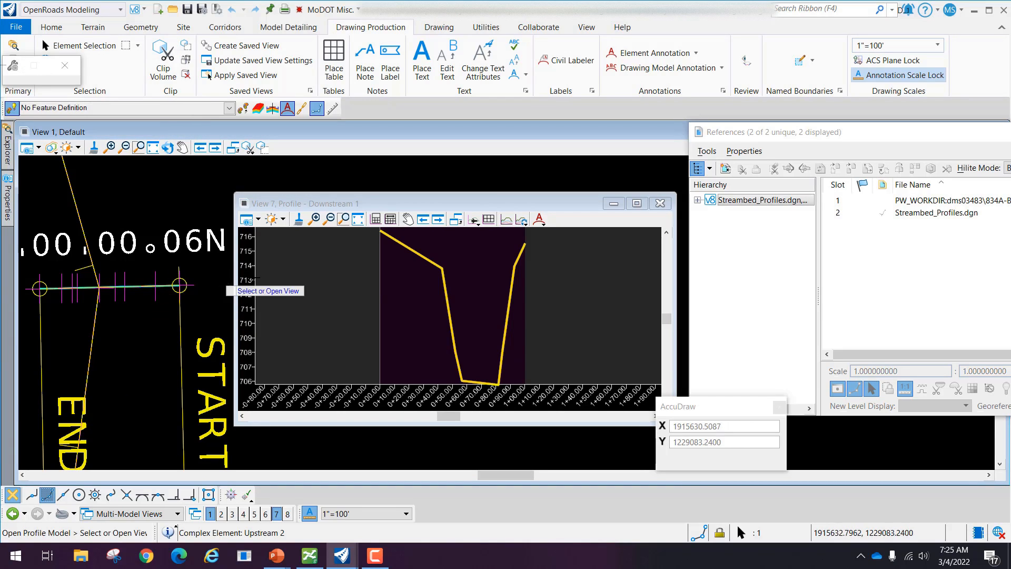
click(355, 278)
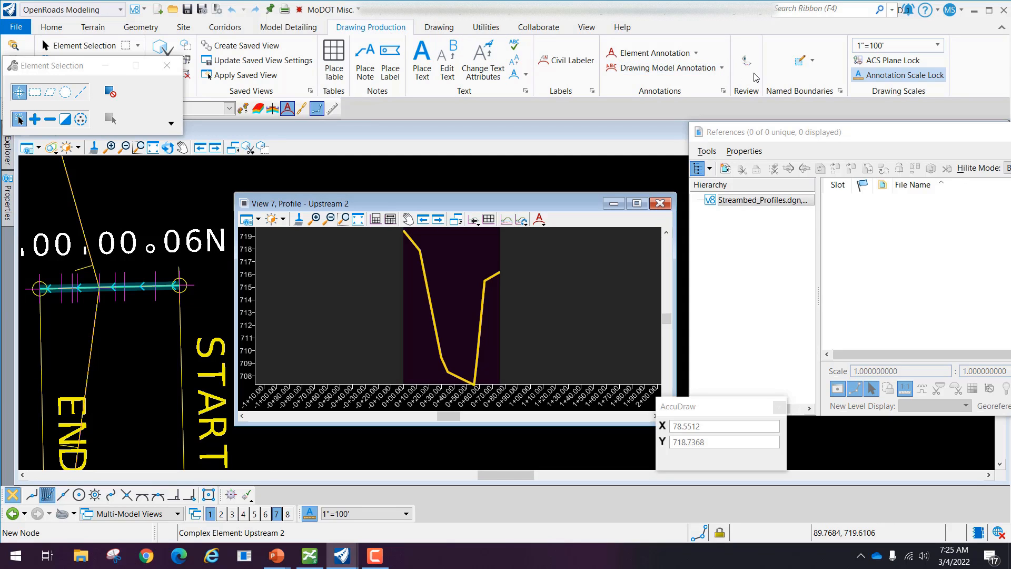
Step: Place a civil profile named boundary on the Upstream 2 profile from station 0+00.00 to its end station 0+75.85
click(802, 62)
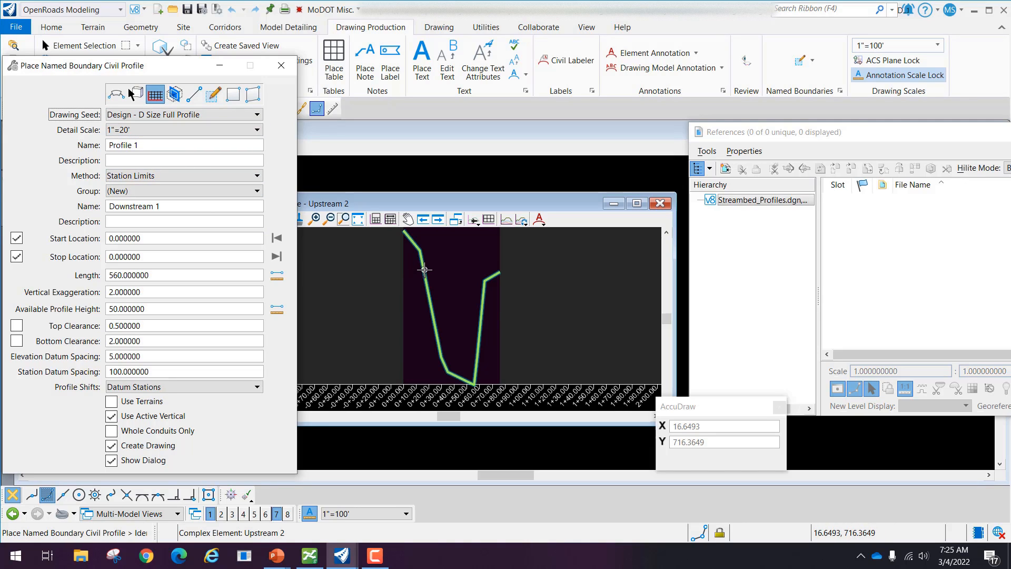
click(425, 269)
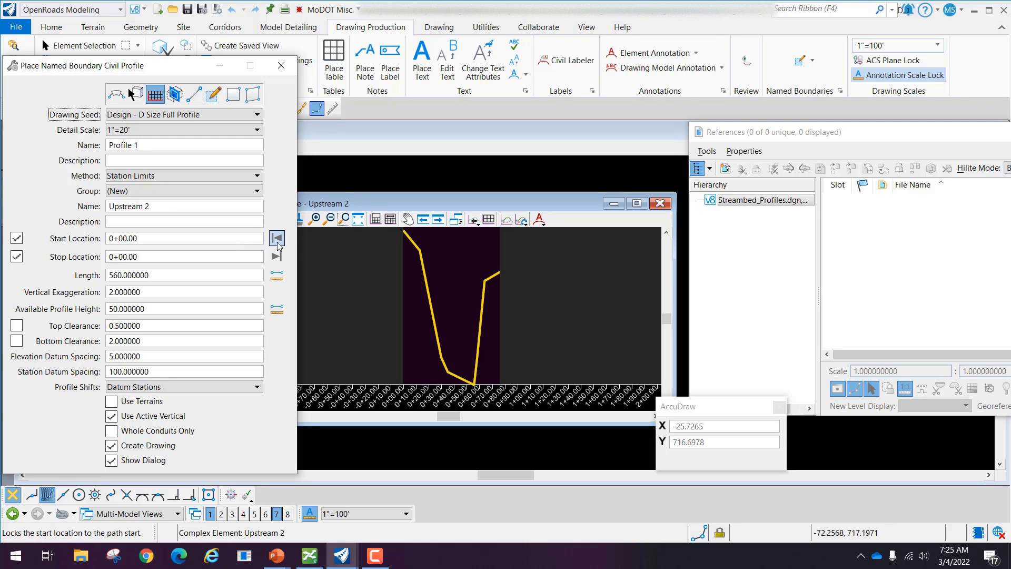
click(277, 256)
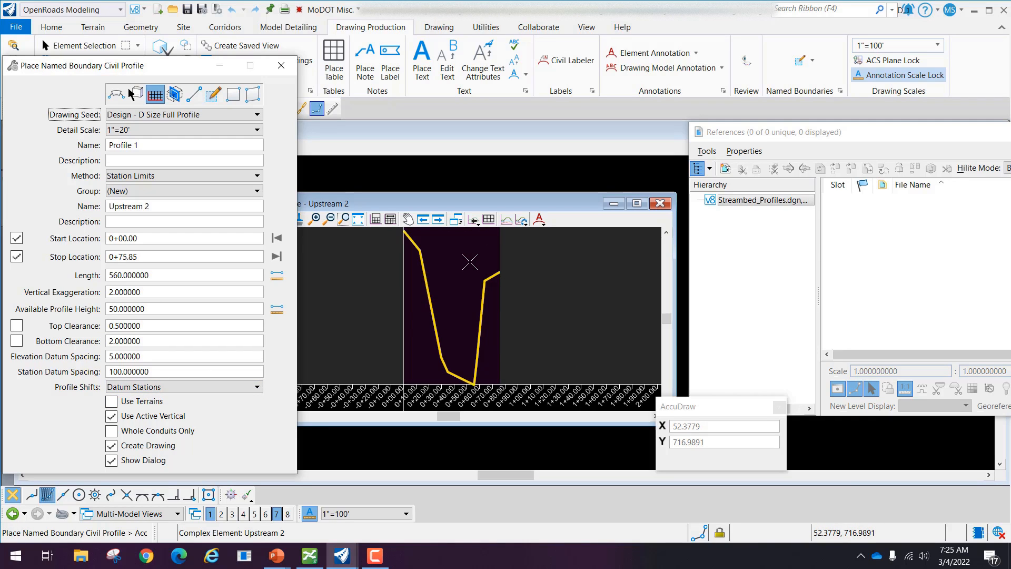
click(469, 262)
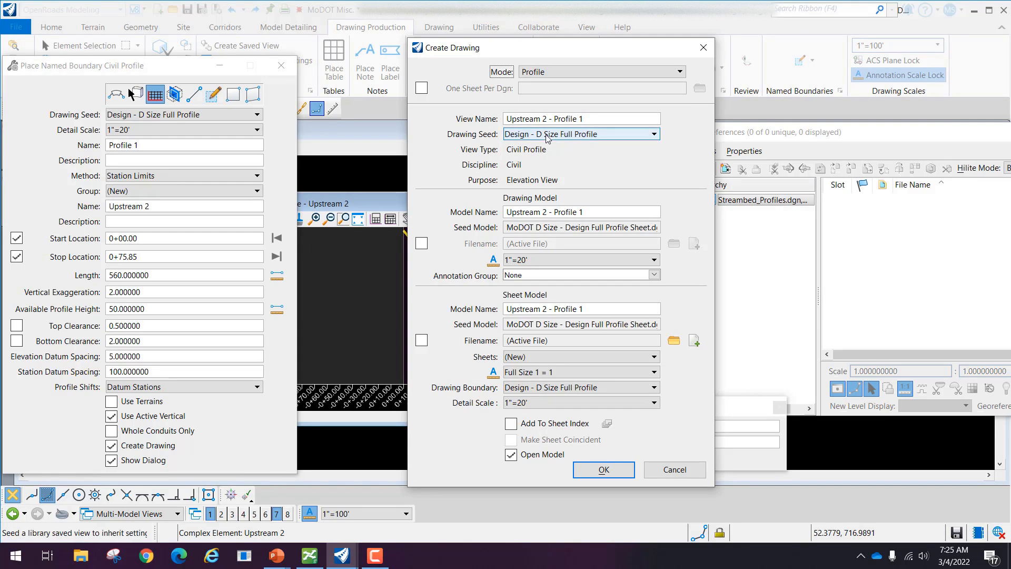
Step: Create the Upstream 2 - Profile 1 drawing and sheet with the Profile Grid - 20 Scale annotation group
click(654, 275)
click(508, 297)
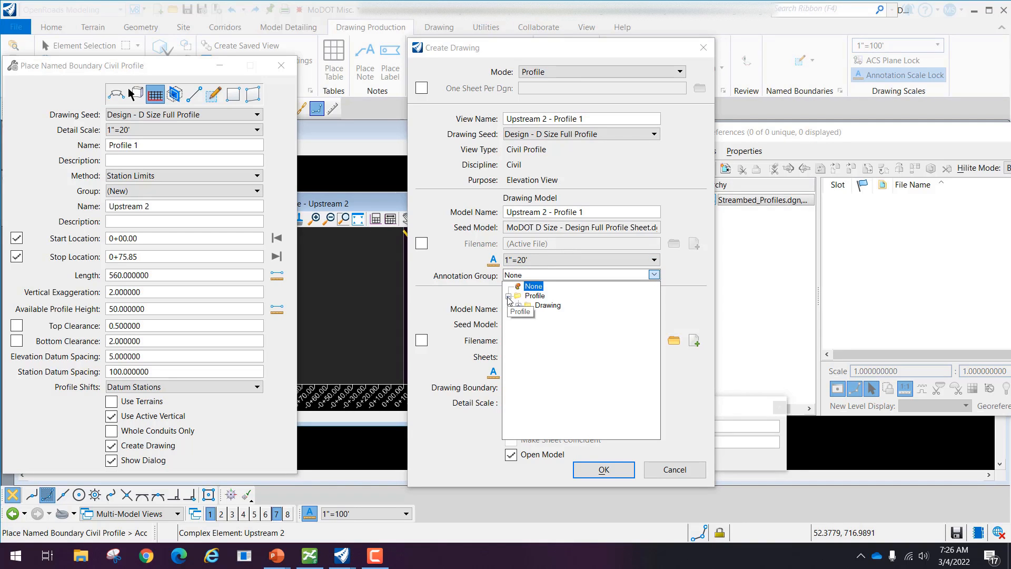
click(518, 305)
click(557, 325)
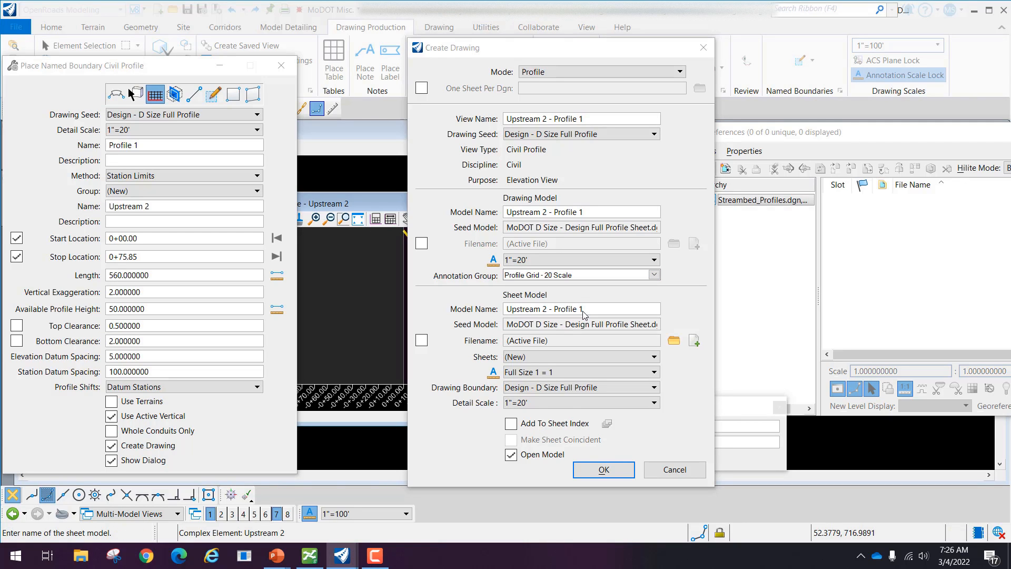
click(604, 470)
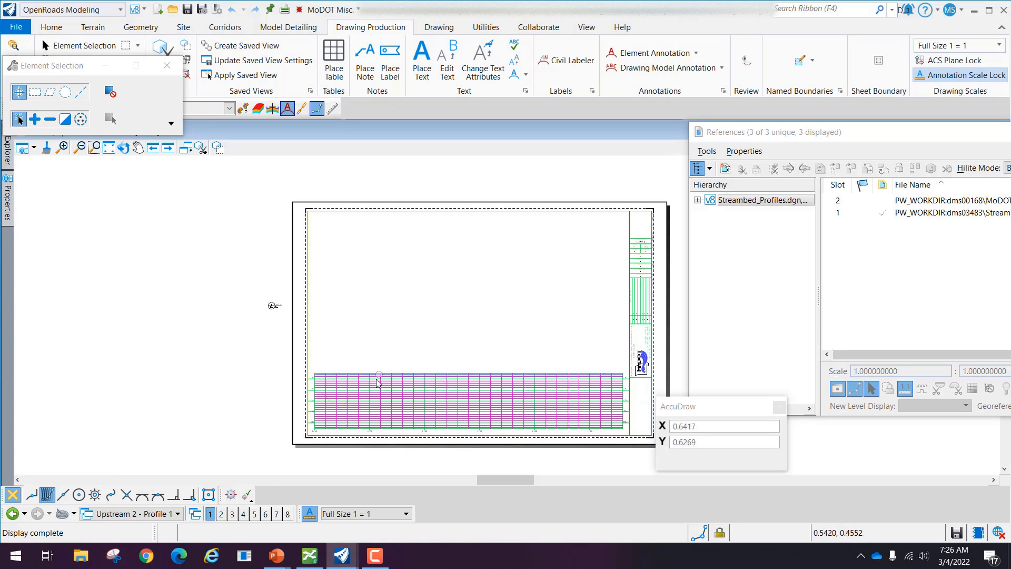
Step: Open the Upstream 2 - Profile 1 drawing model and inspect the full extent of its profile grid
click(144, 515)
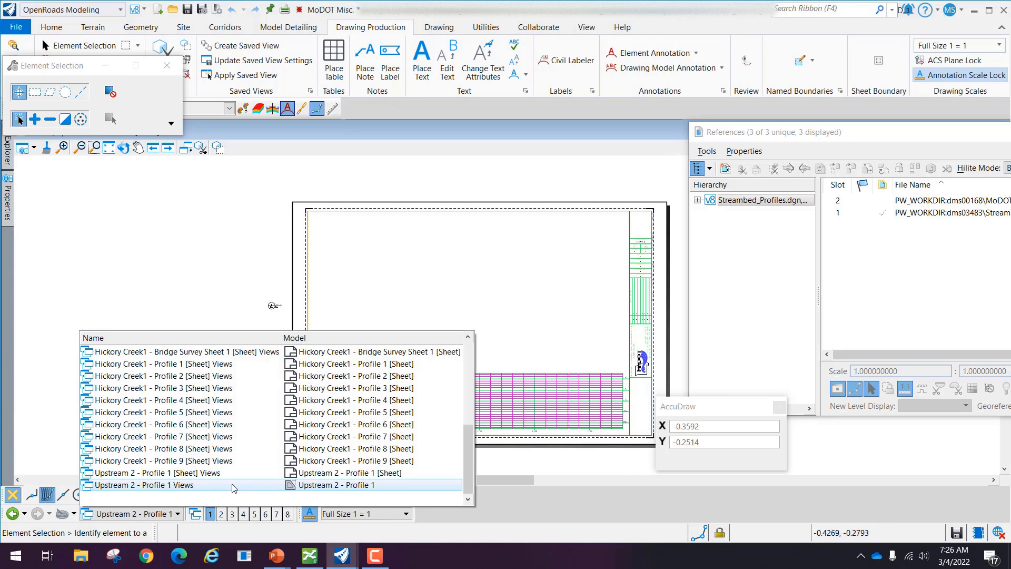
click(180, 487)
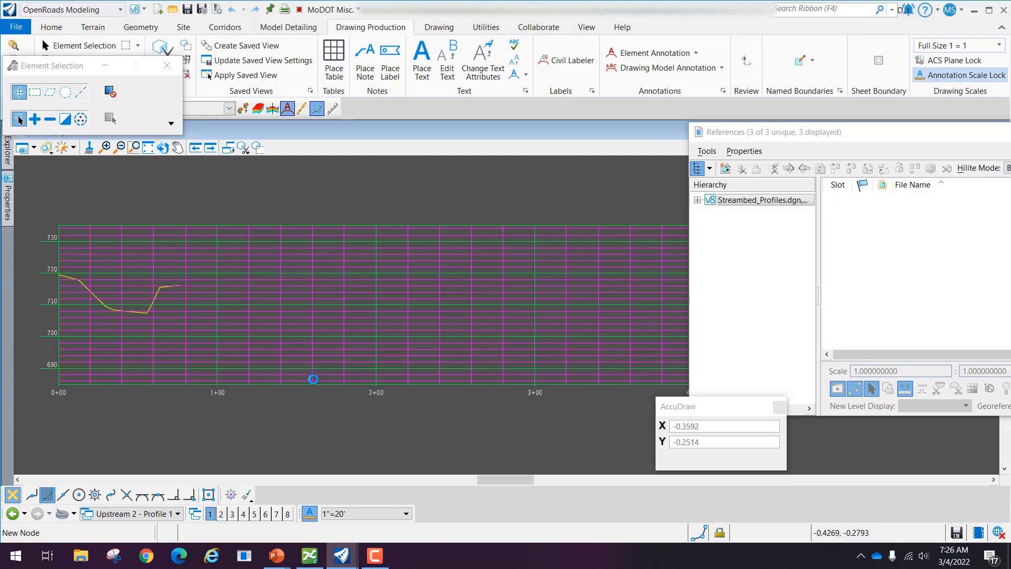
scroll(267, 321, down, 2)
scroll(494, 300, up, 2)
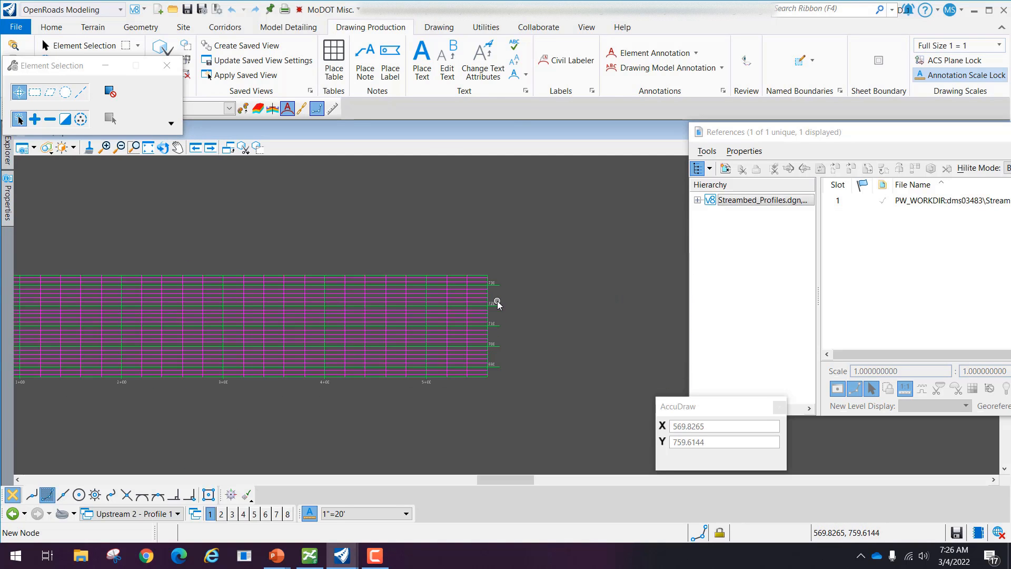
scroll(493, 310, down, 2)
scroll(479, 299, up, 3)
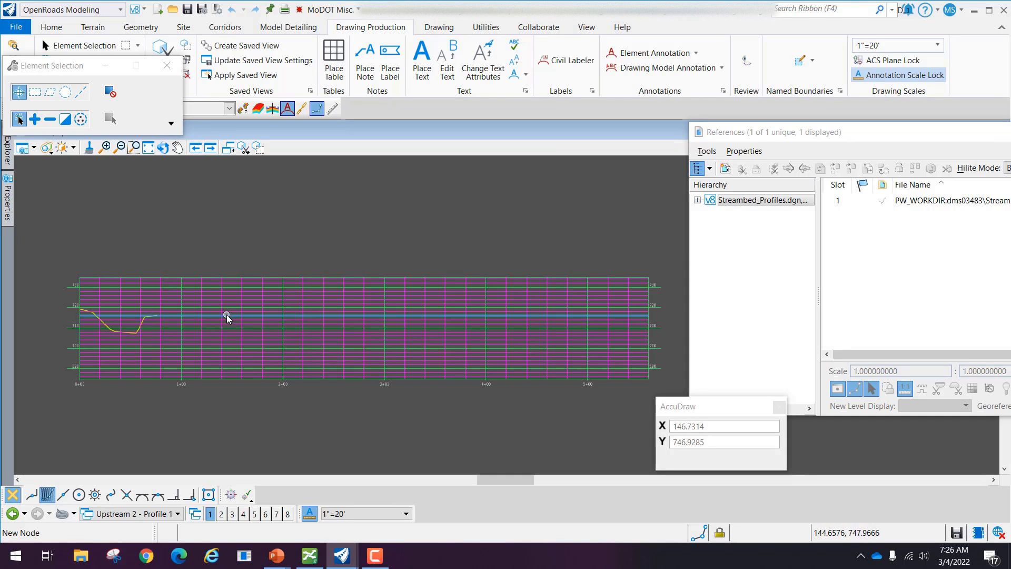
Step: Trim the horizontal grid lines beyond the station 1+00 grid line with Trim Multiple
click(439, 27)
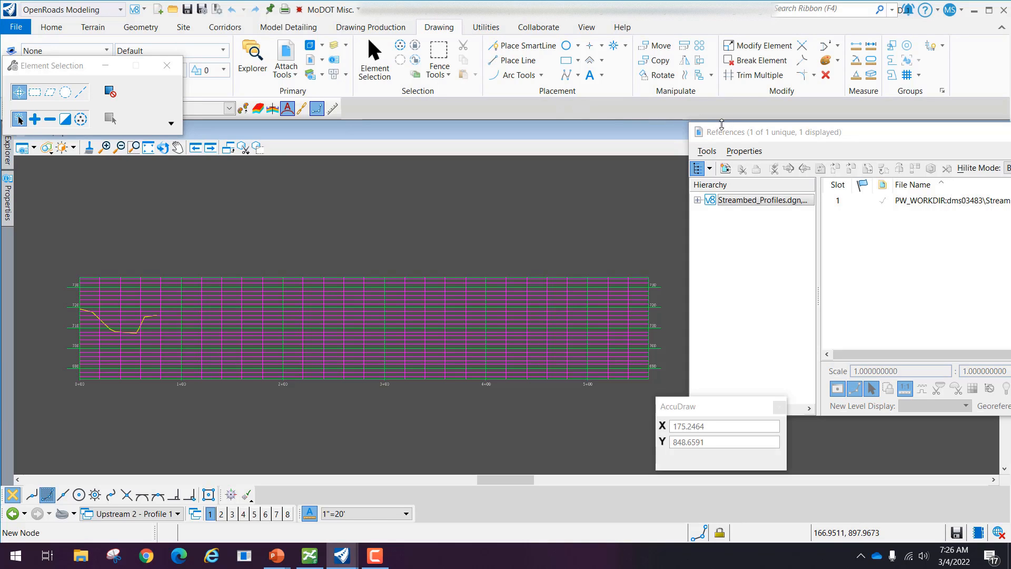
click(760, 75)
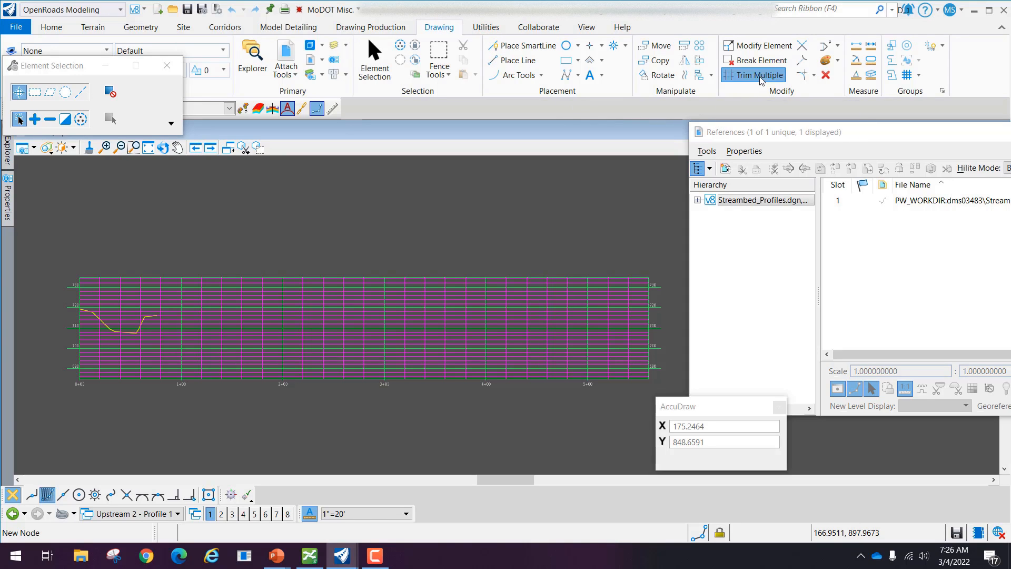
scroll(181, 292, up, 2)
click(181, 289)
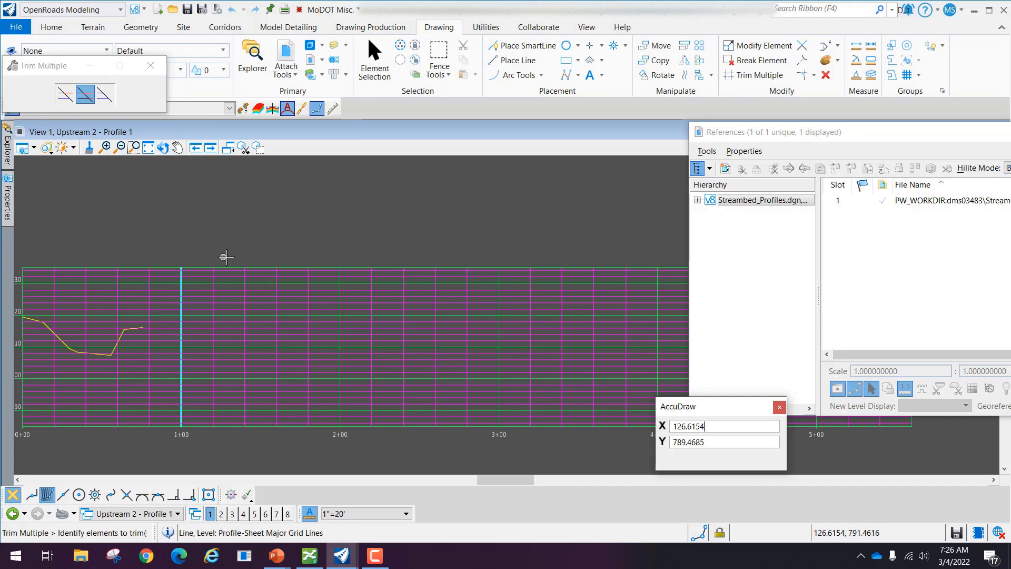
drag(238, 270, 248, 439)
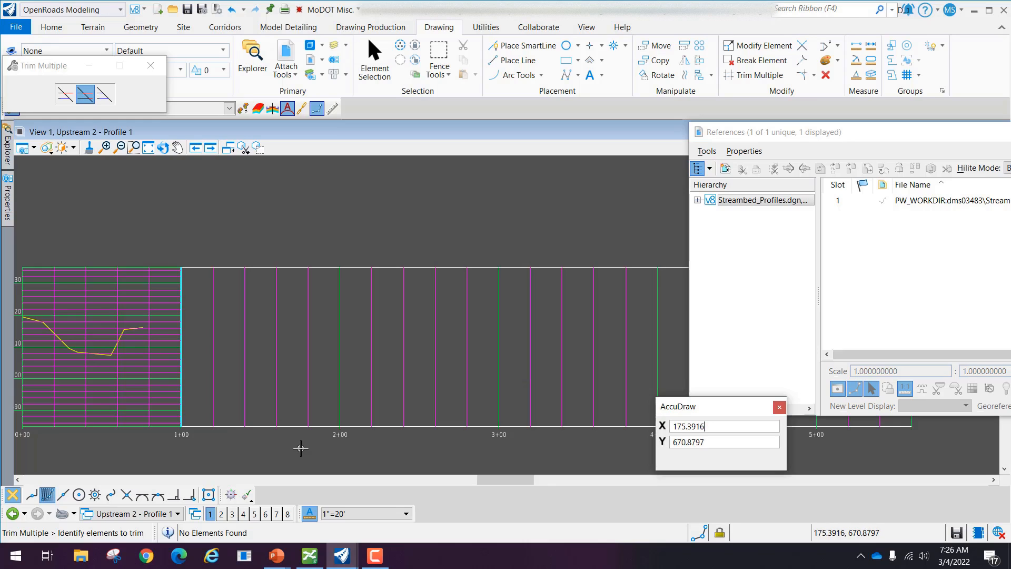
scroll(296, 443, down, 1)
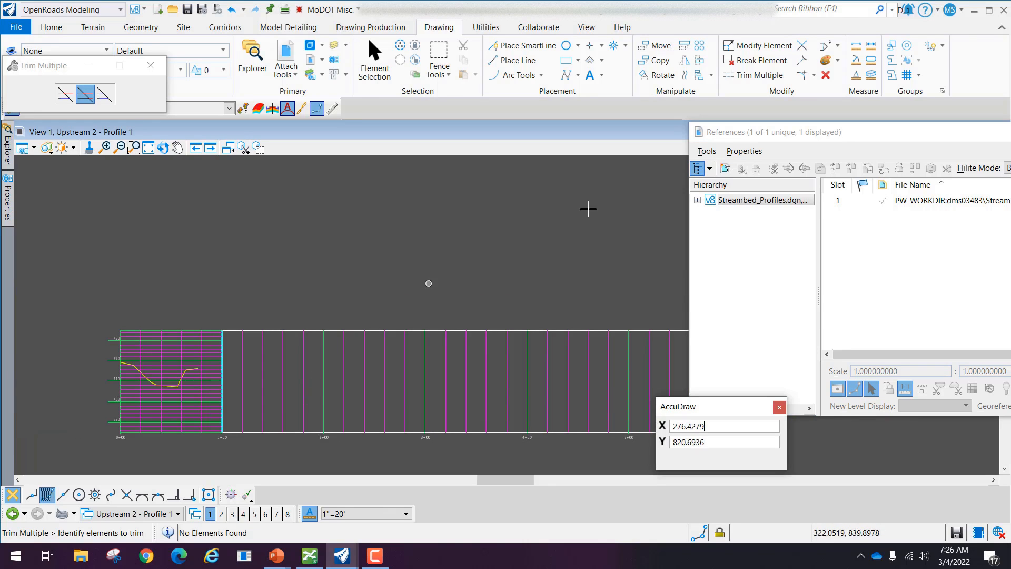
Step: Delete the vertical grid lines and station labels between station 1+00 and the far end line of the grid
click(374, 59)
click(994, 480)
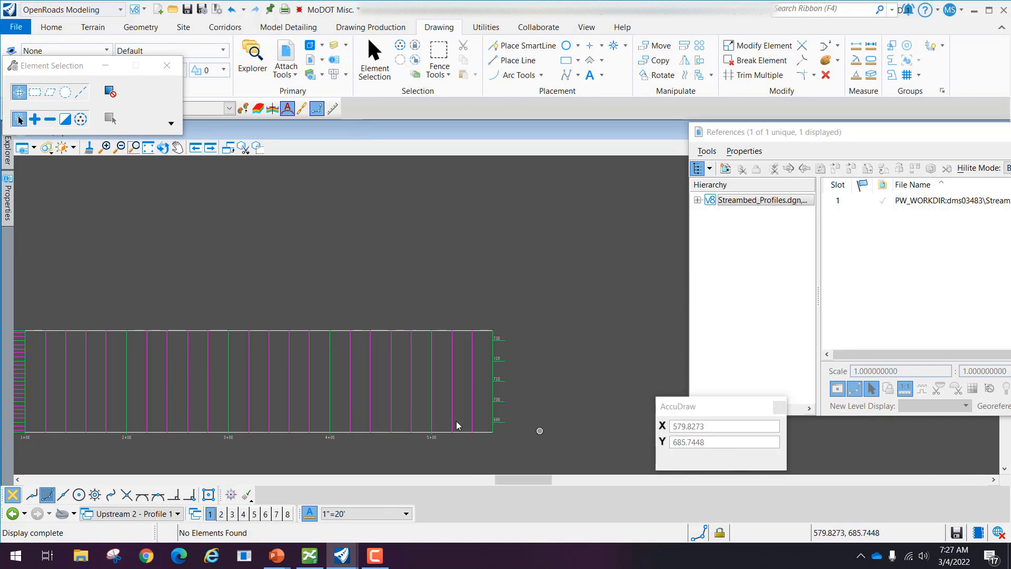
drag(38, 446, 485, 291)
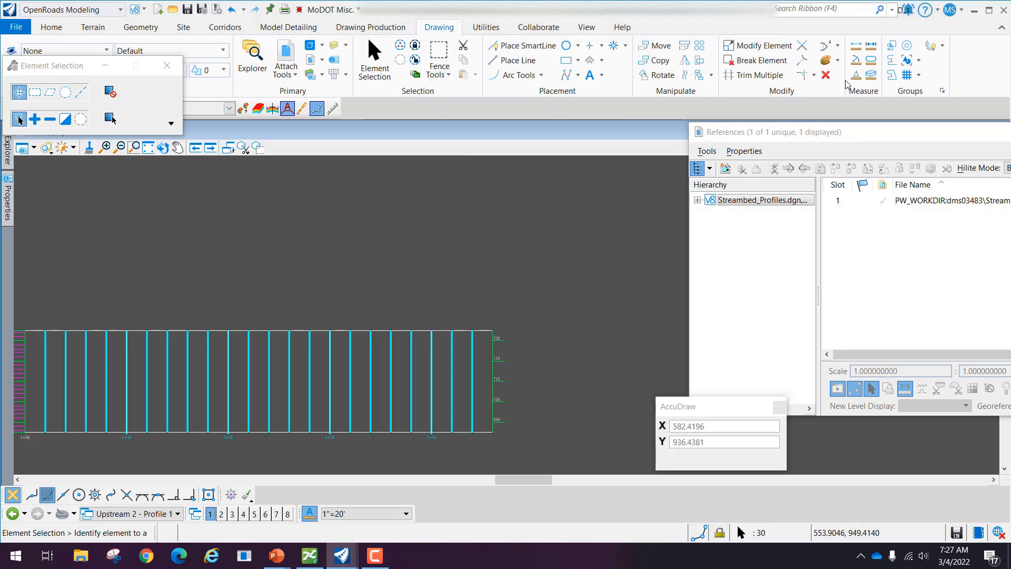
click(826, 76)
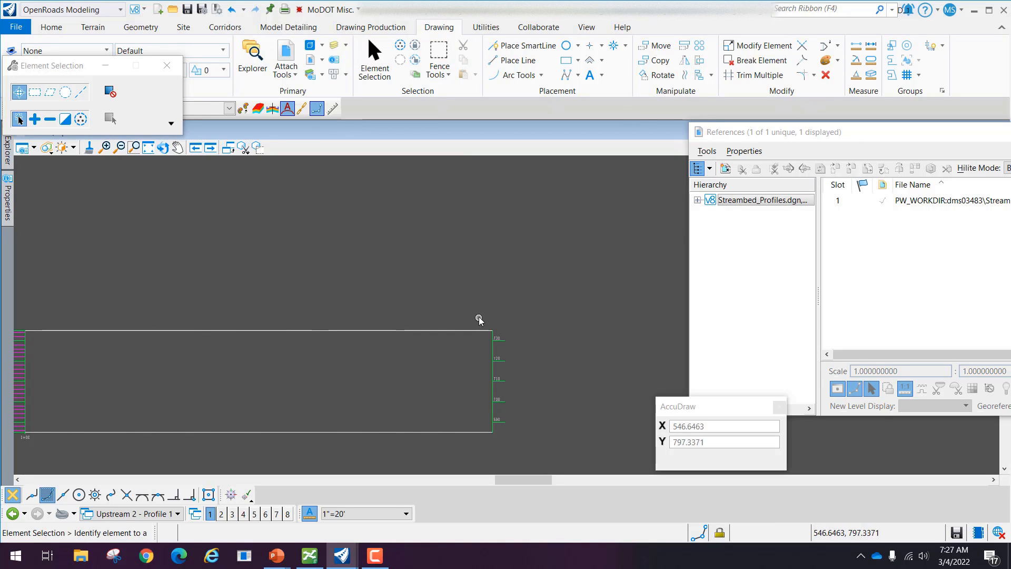
Step: Move the grid's far end line with its elevation labels and ticks onto the station 1+00 line, aligned at elevation 730
drag(479, 317, 524, 429)
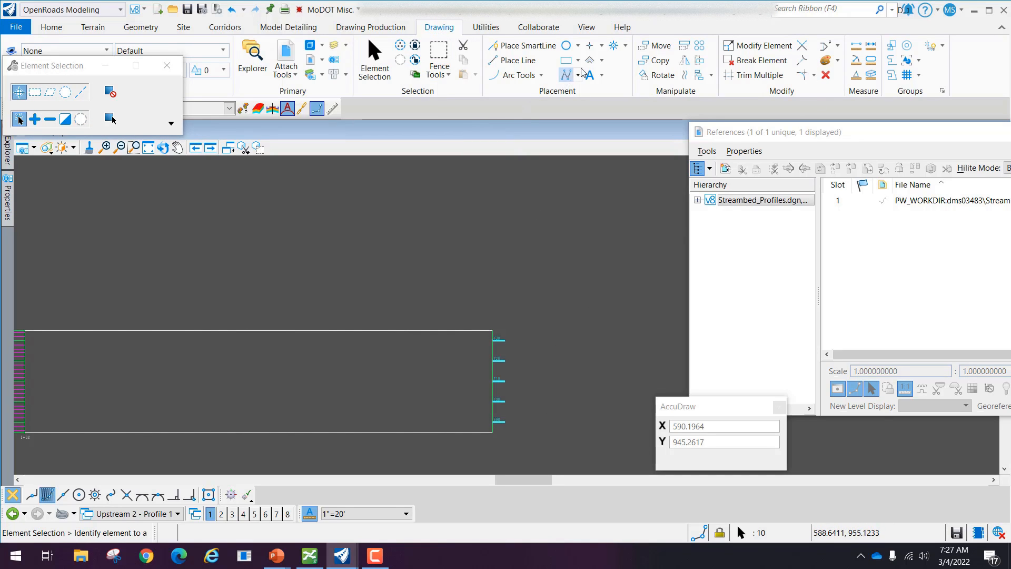
click(655, 46)
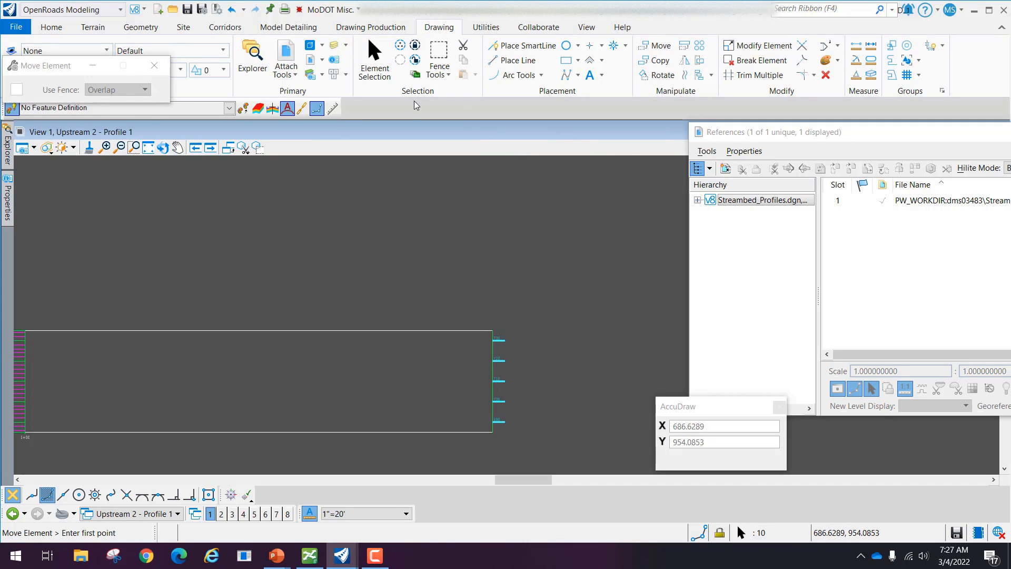
click(375, 60)
drag(476, 317, 535, 455)
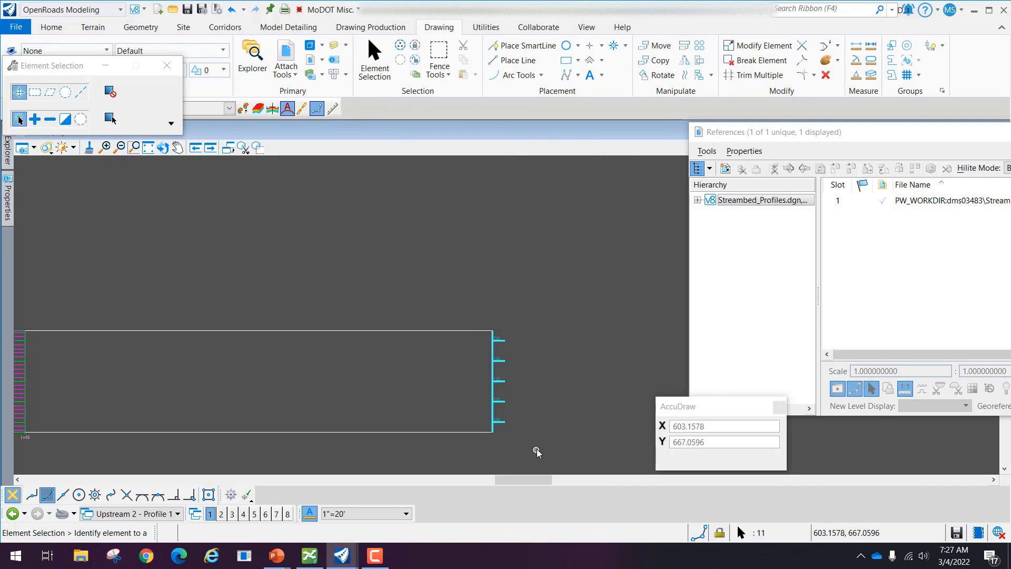
click(663, 50)
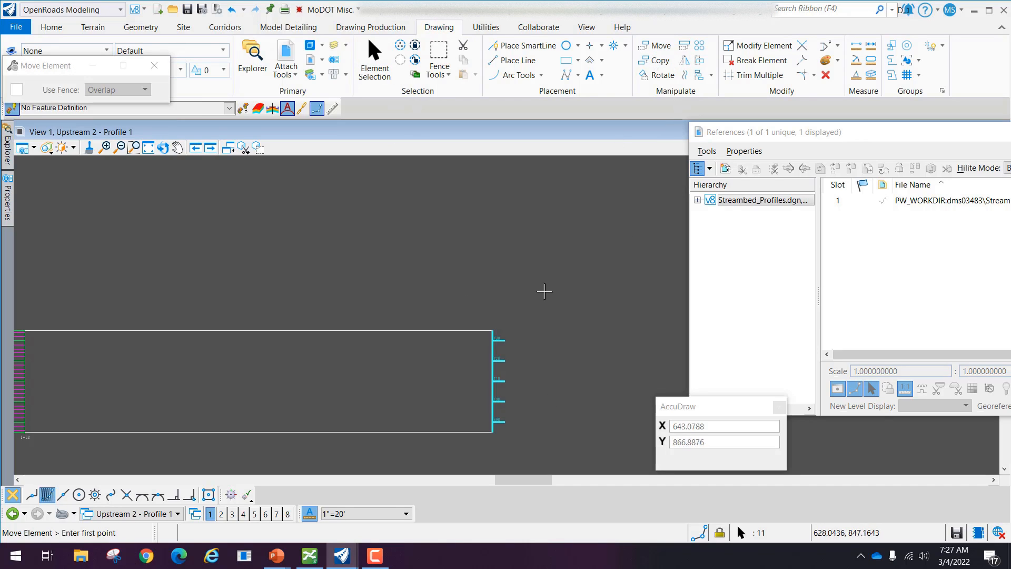
click(492, 341)
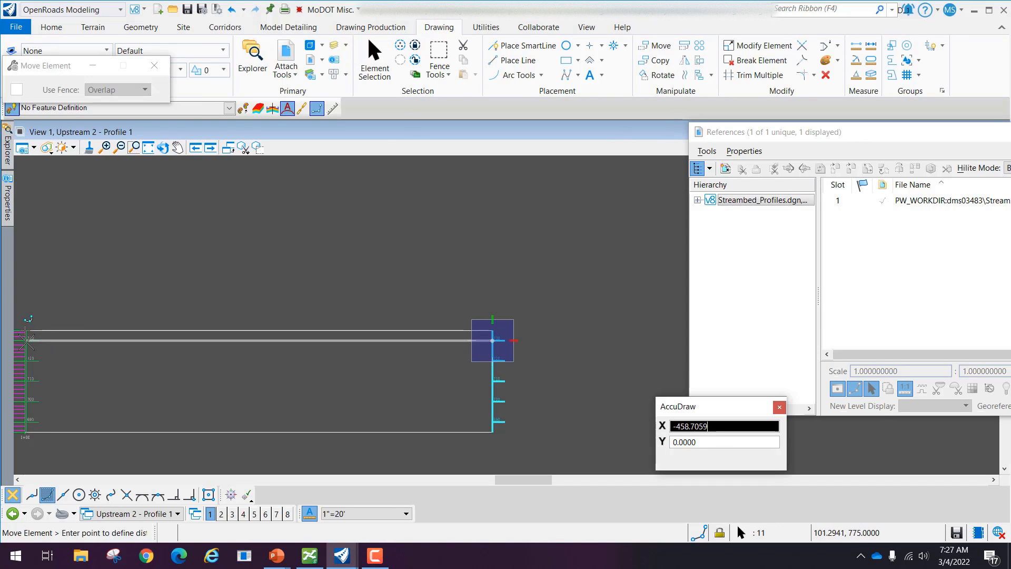
scroll(26, 343, up, 2)
scroll(28, 342, up, 4)
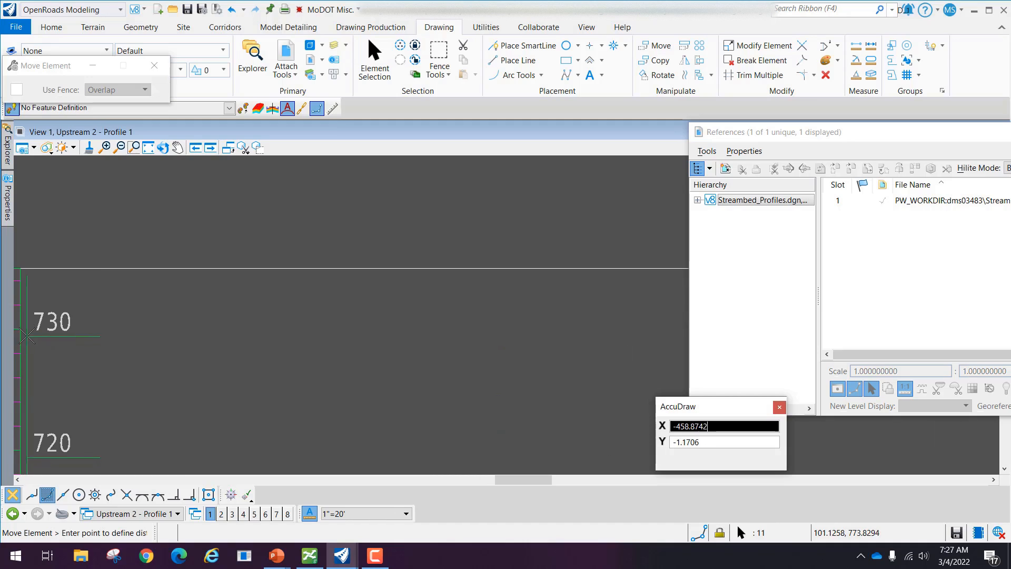
click(18, 479)
click(18, 479)
click(17, 479)
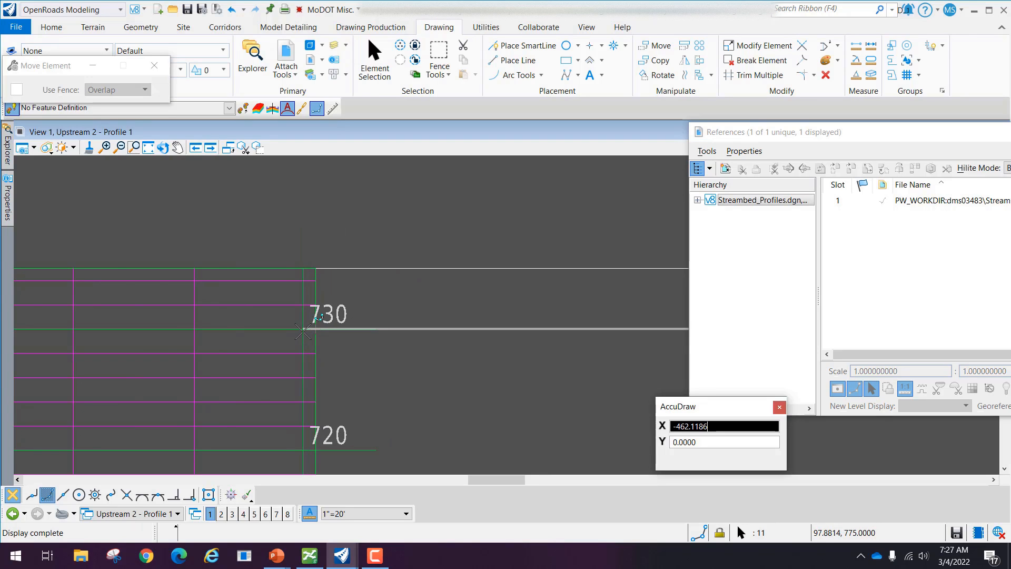
click(315, 328)
key(Escape)
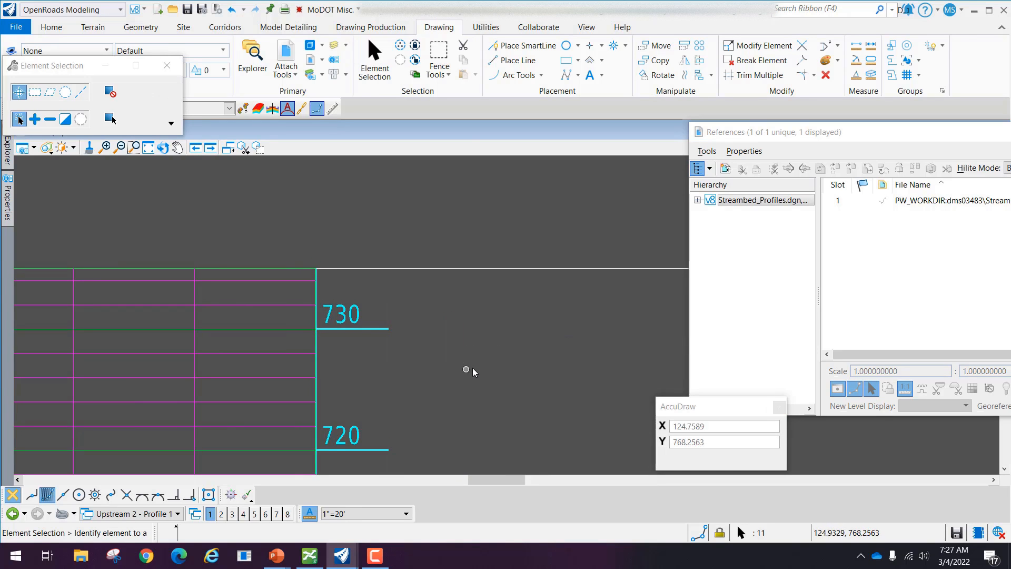
scroll(471, 361, down, 4)
middle_drag(476, 357, 434, 283)
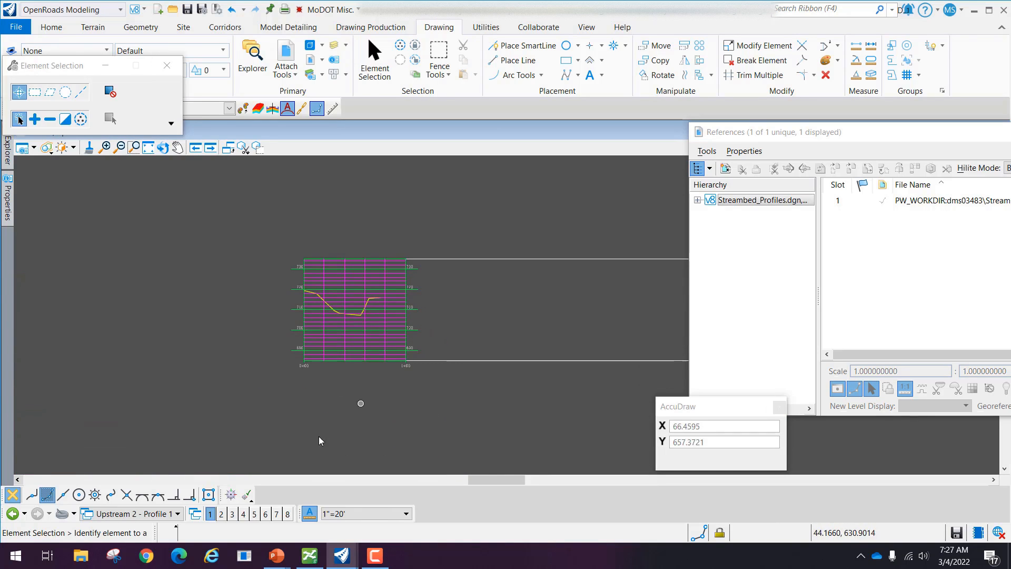
Step: Check the trimmed grid on the Upstream 2 - Profile 1 sheet, and open the Downstream 1 - Profile 1 drawing model
click(164, 516)
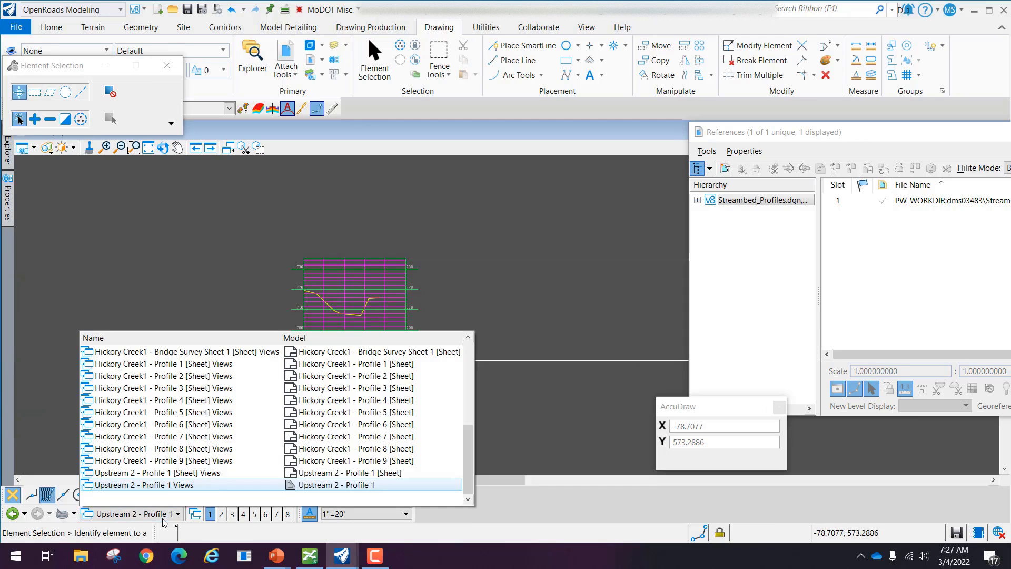
click(206, 476)
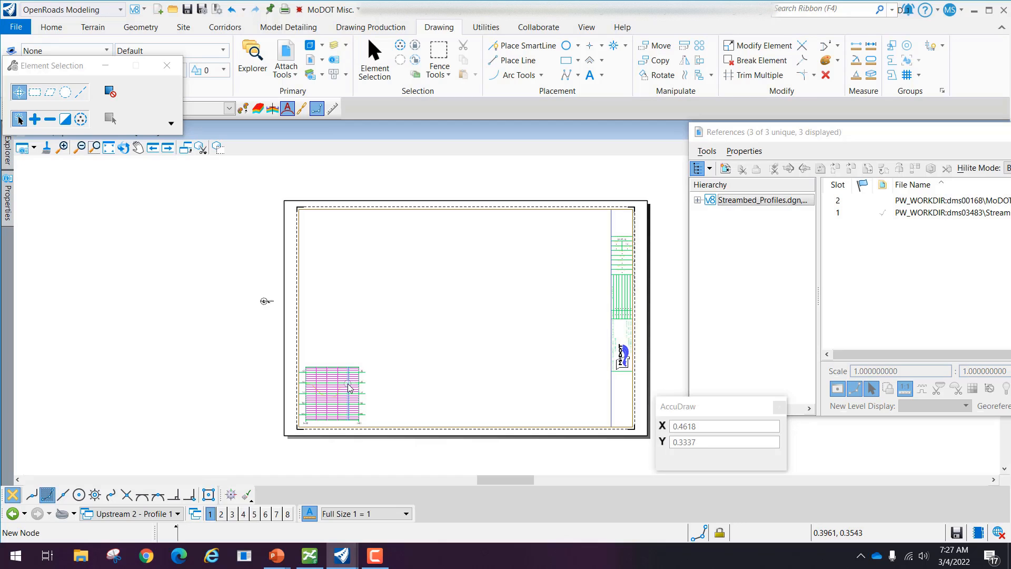
click(178, 513)
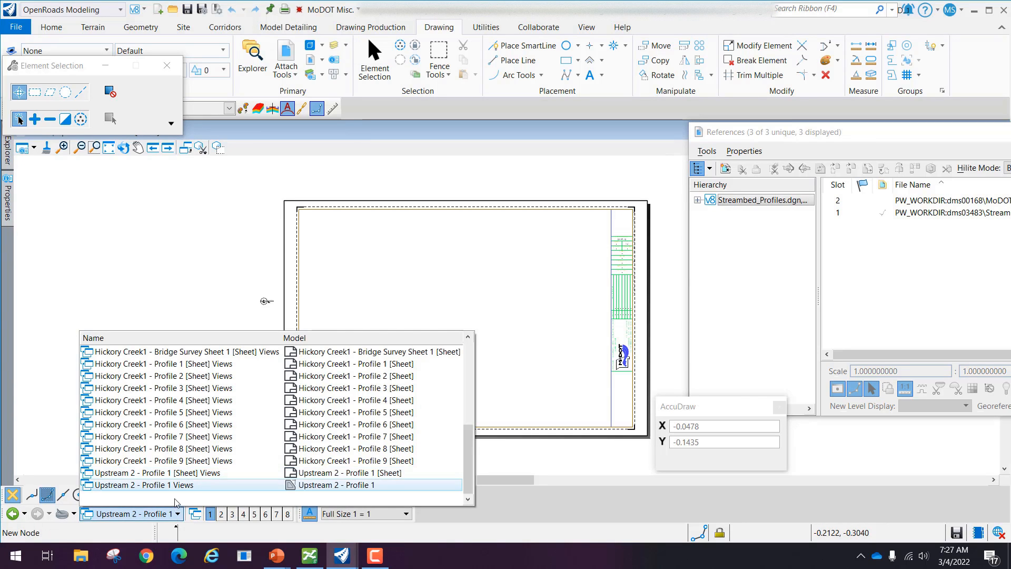
scroll(203, 473, up, 5)
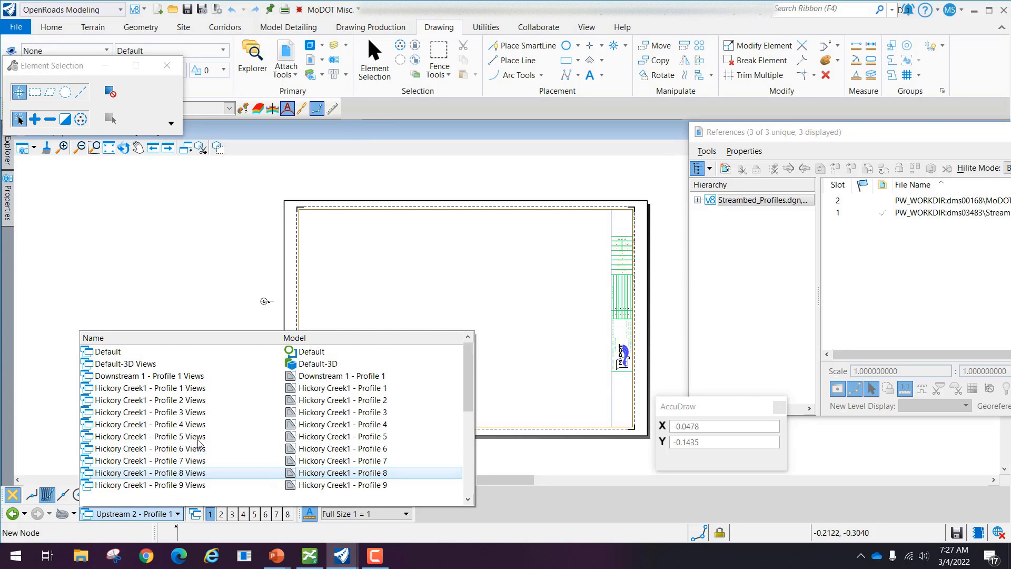
click(194, 377)
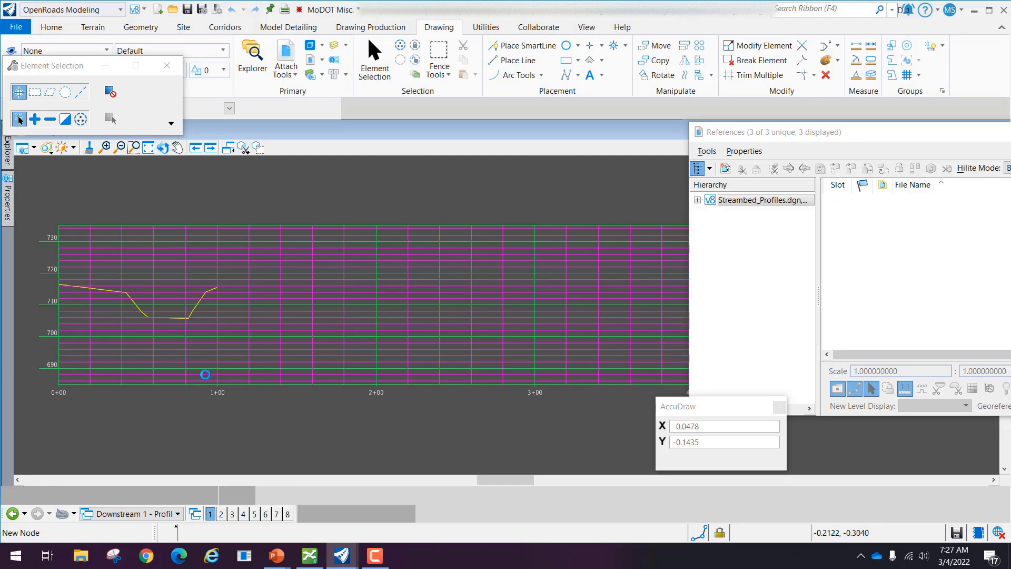
Step: Trim the horizontal grid lines of the Downstream 1 profile beyond the station 1+00 line with Trim Multiple
click(762, 78)
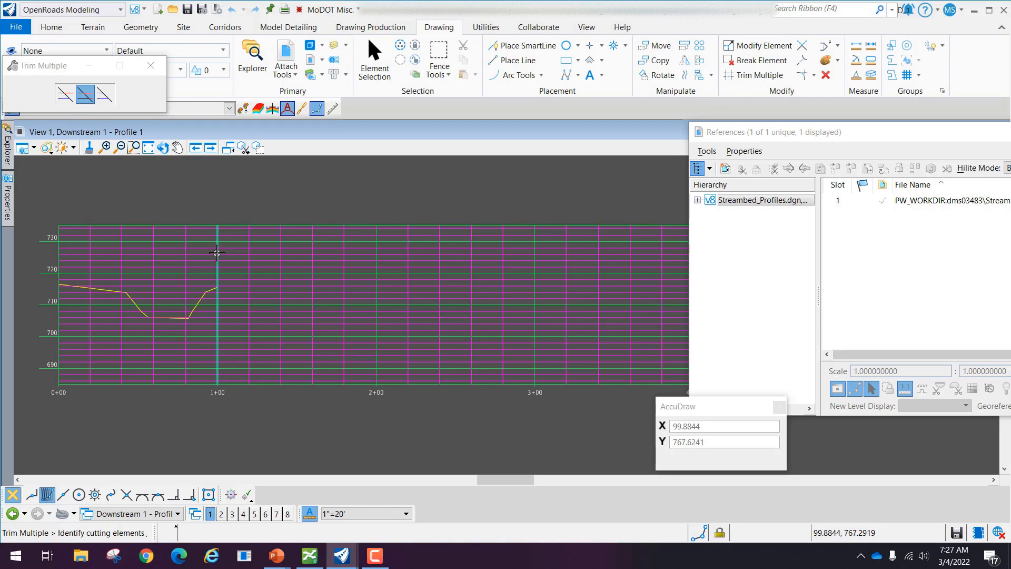
click(216, 253)
drag(242, 205, 238, 388)
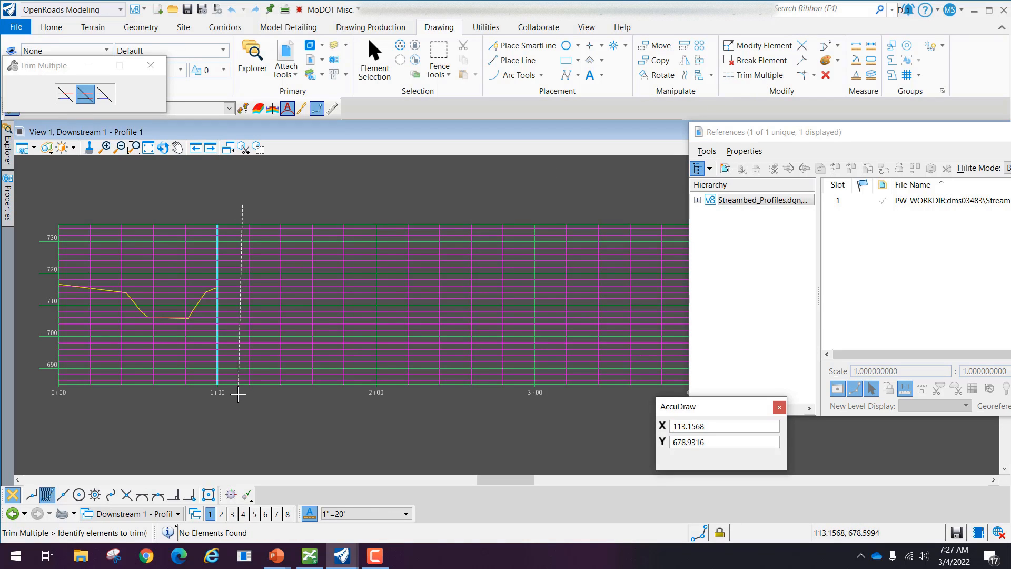
click(238, 394)
Step: Delete the Downstream 1 grid's vertical lines and station labels between station 1+00 and the far end line
scroll(471, 414, down, 2)
middle_drag(522, 436, 396, 384)
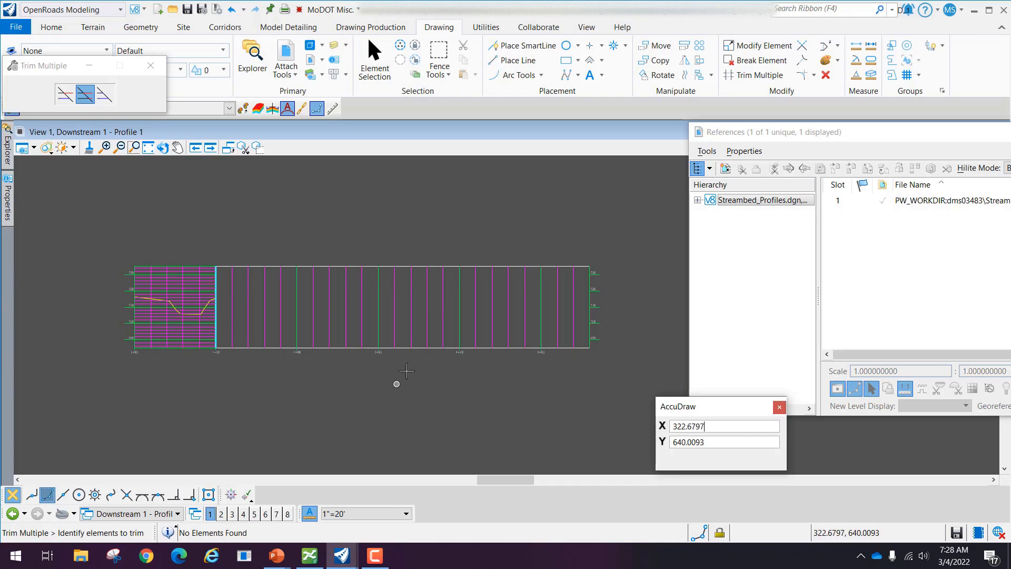
click(375, 59)
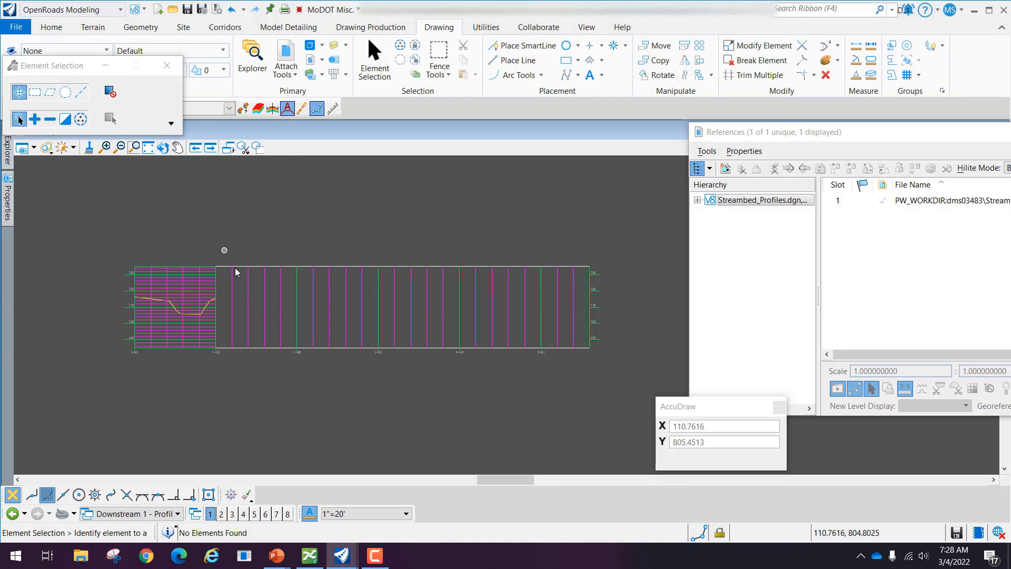
drag(235, 268, 580, 397)
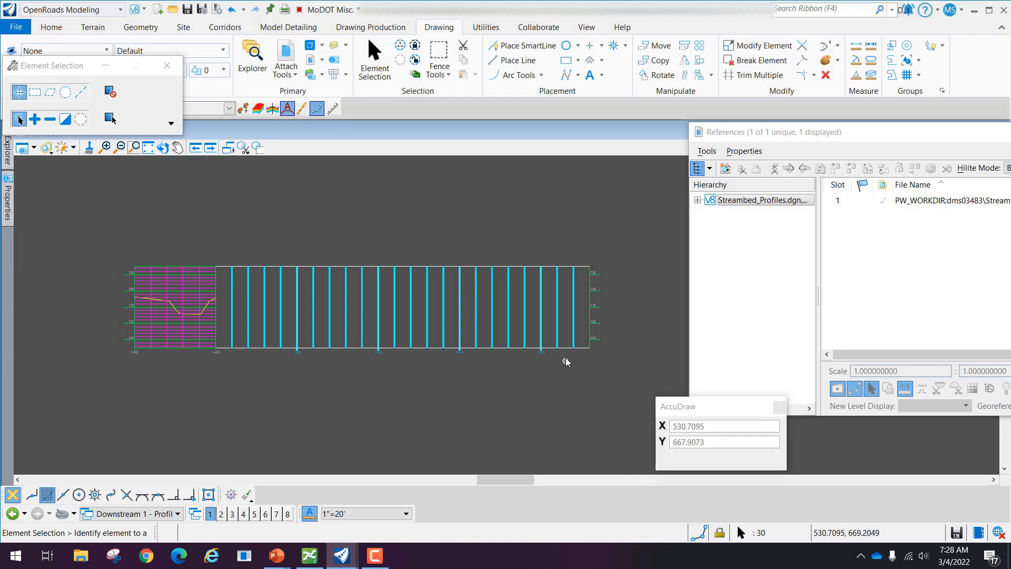
key(Delete)
Step: Move the Downstream 1 grid's far end line with its elevation labels and ticks onto the station 1+00 line, aligned at elevation 730
drag(571, 249, 617, 364)
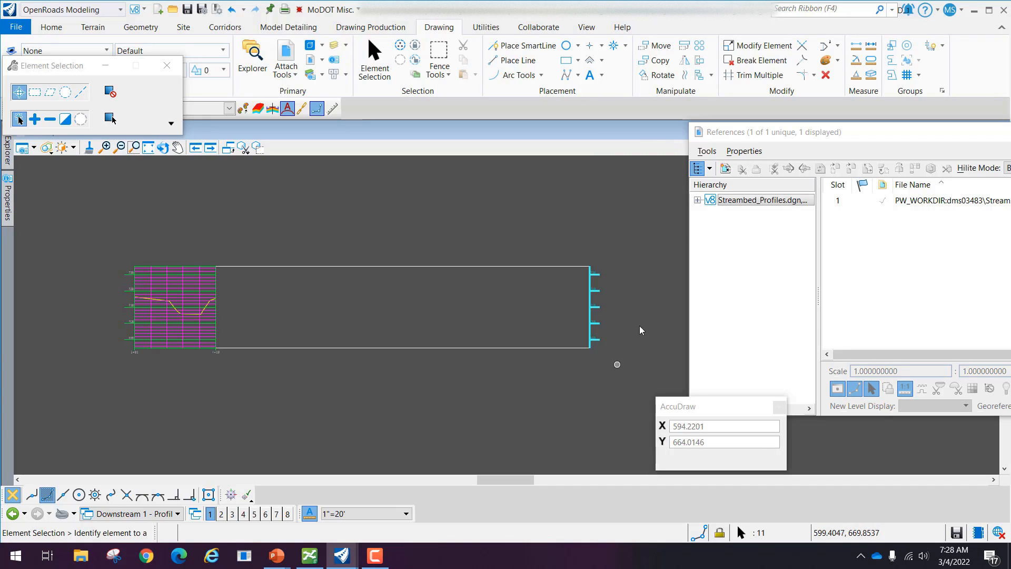
click(655, 46)
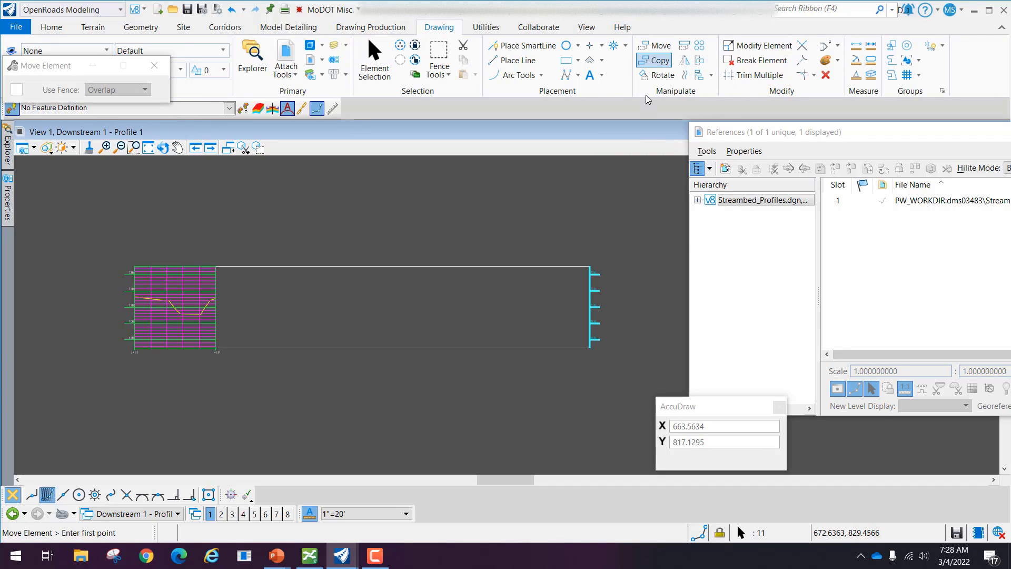
scroll(593, 274, up, 3)
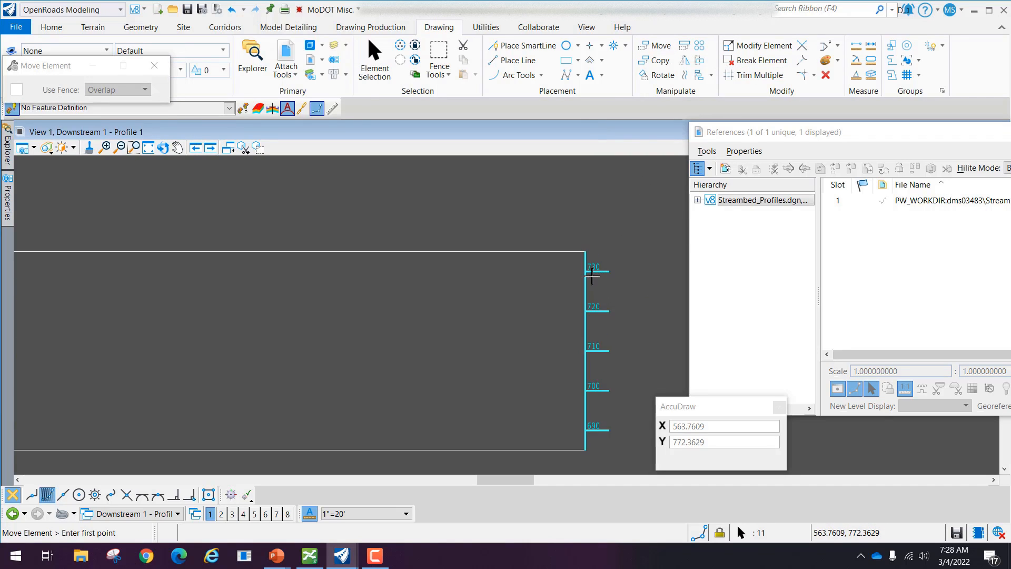
click(591, 274)
scroll(387, 386, down, 1)
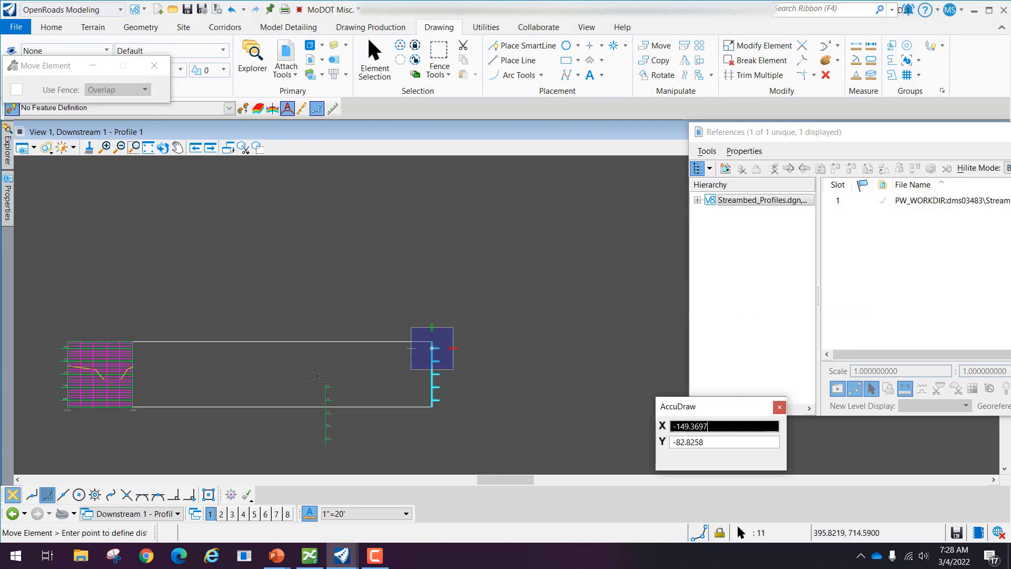
scroll(184, 360, up, 3)
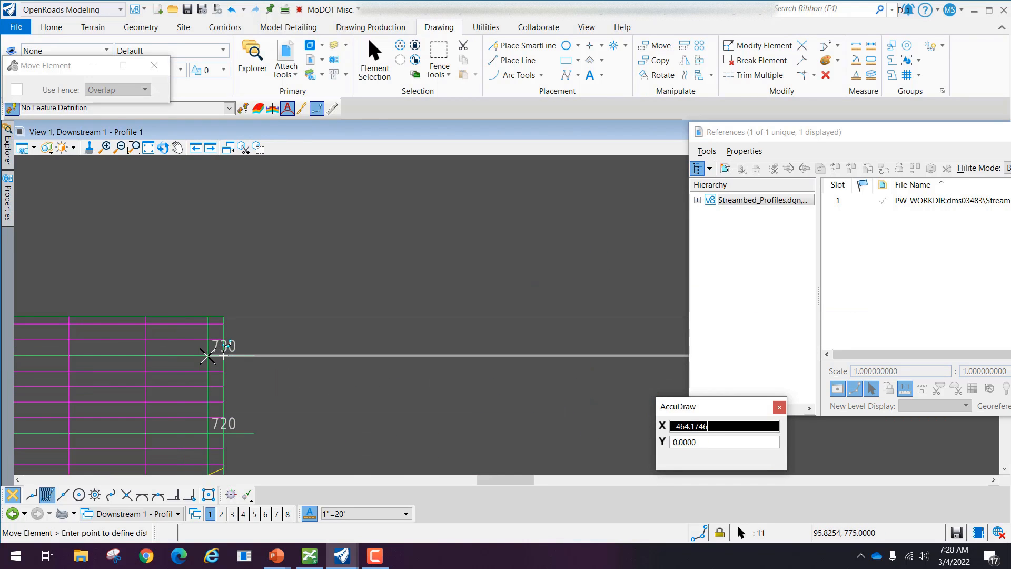
click(220, 356)
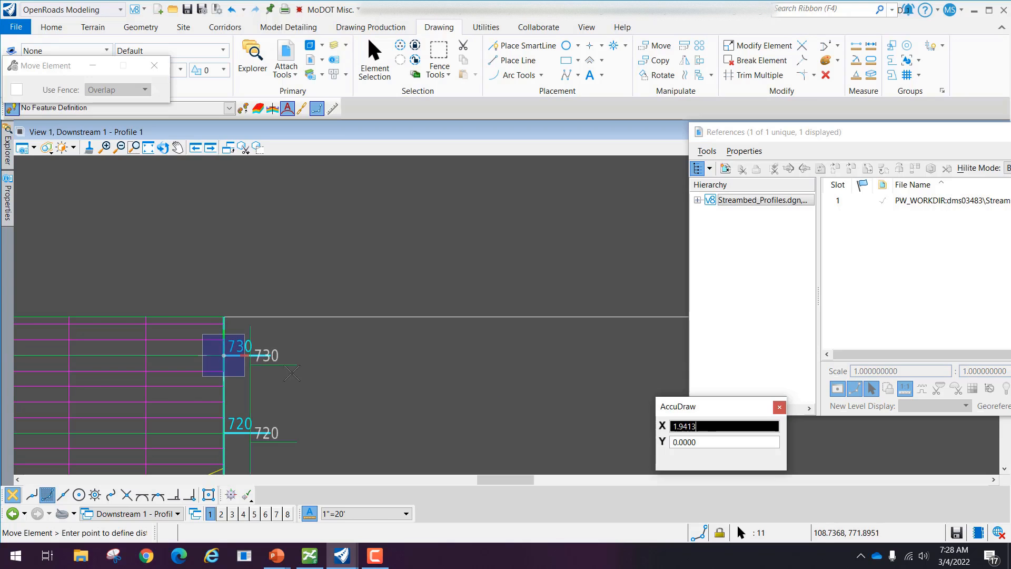
key(Escape)
Step: Open the Downstream 1 - Profile 1 sheet model to check the shortened grid on the sheet
scroll(364, 371, down, 1)
scroll(409, 371, down, 2)
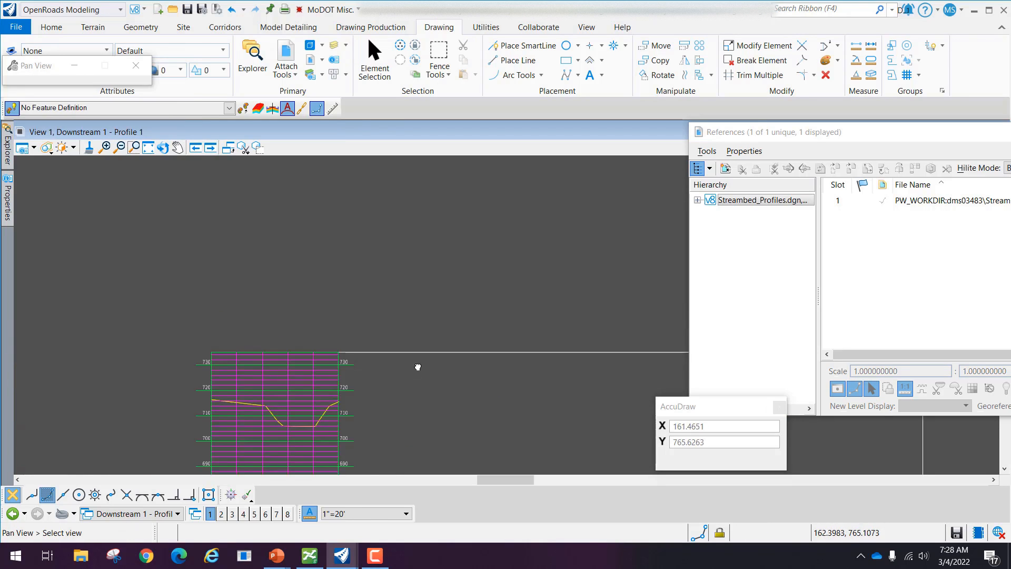
middle_drag(417, 365, 406, 275)
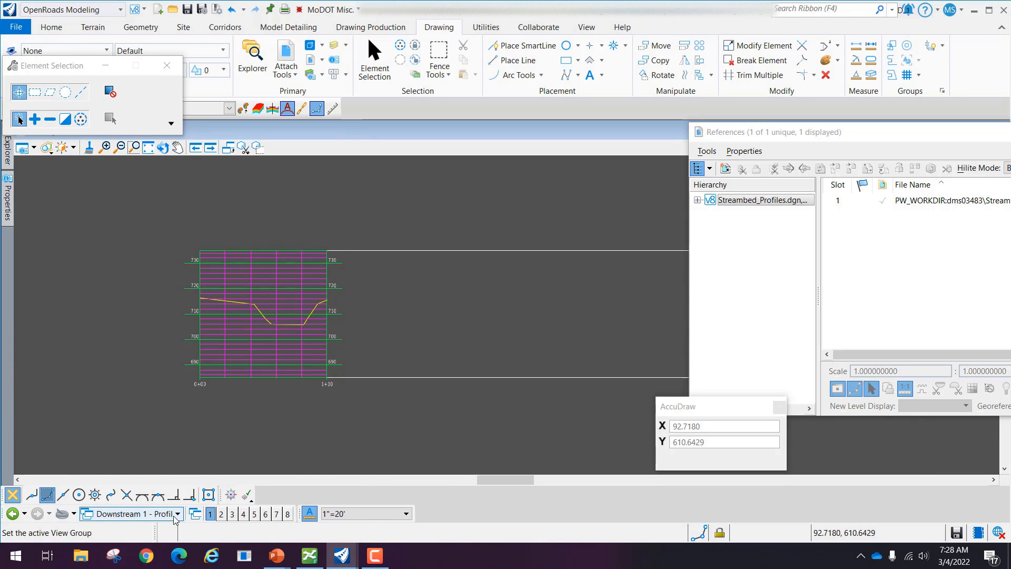
click(169, 512)
scroll(214, 411, down, 2)
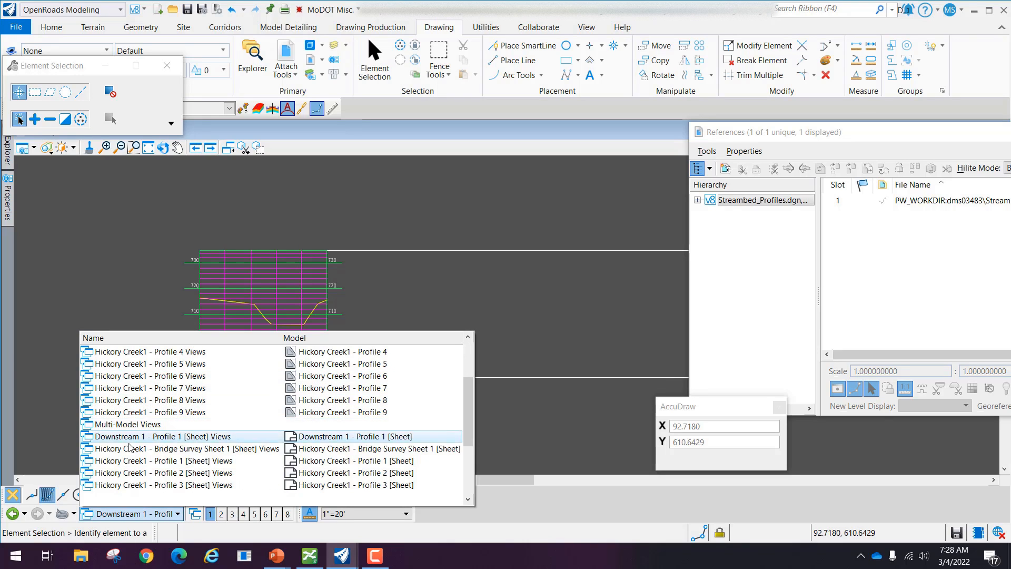
click(209, 438)
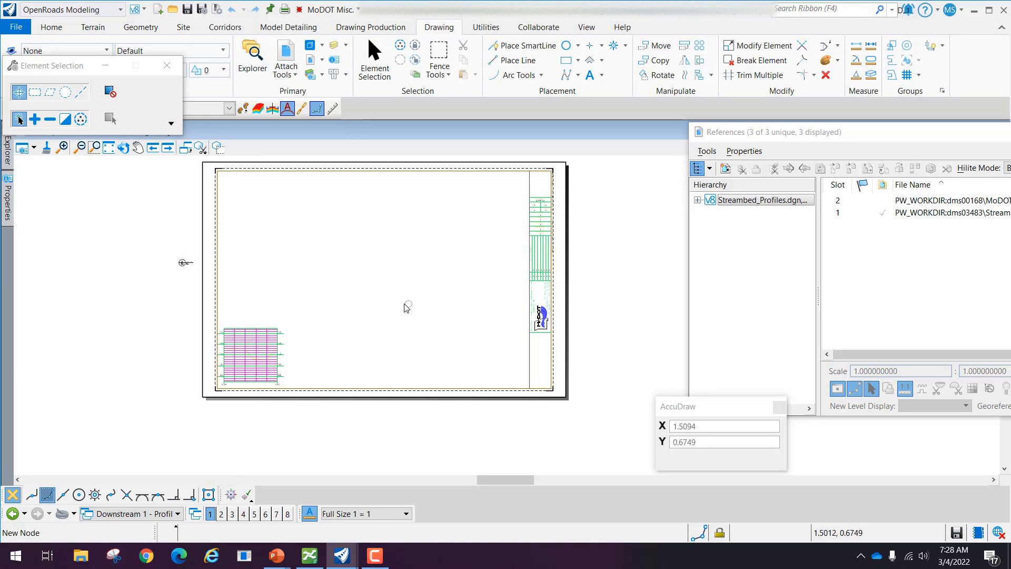
Step: Open the list of models, widen its name column, and start a copy of the Downstream 1 - Profile 1 [Sheet] model
click(55, 27)
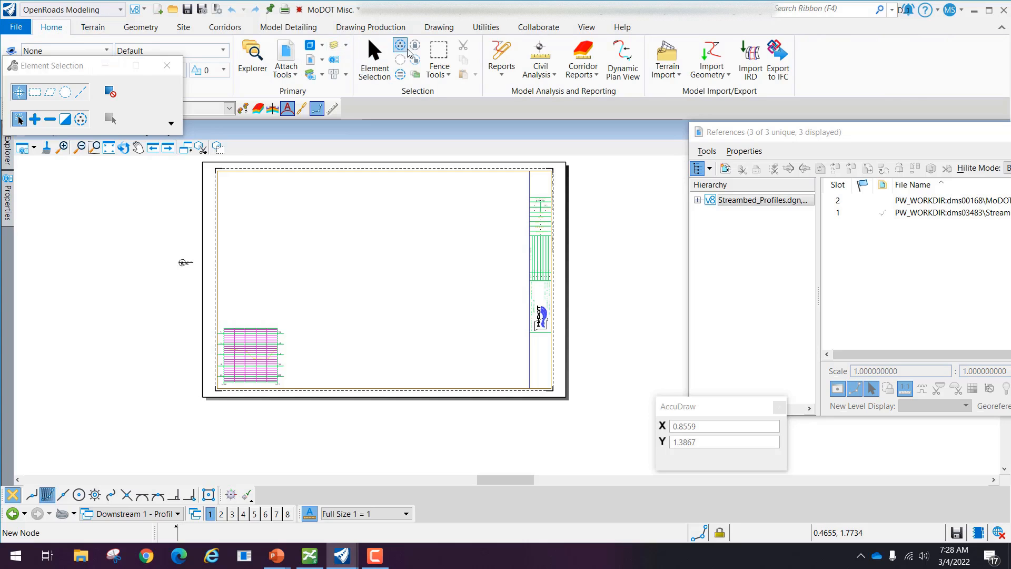
click(309, 45)
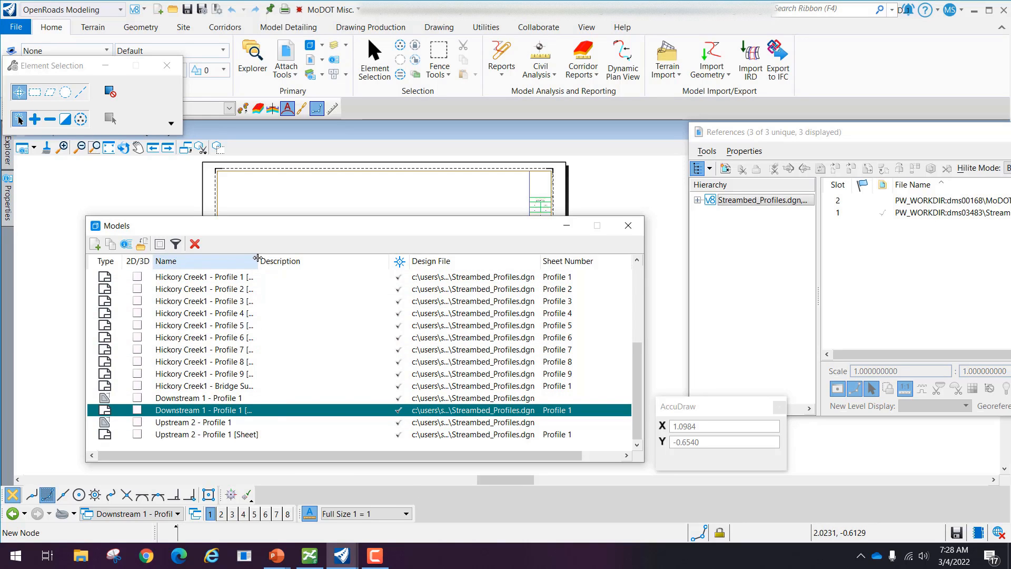
drag(257, 258, 339, 258)
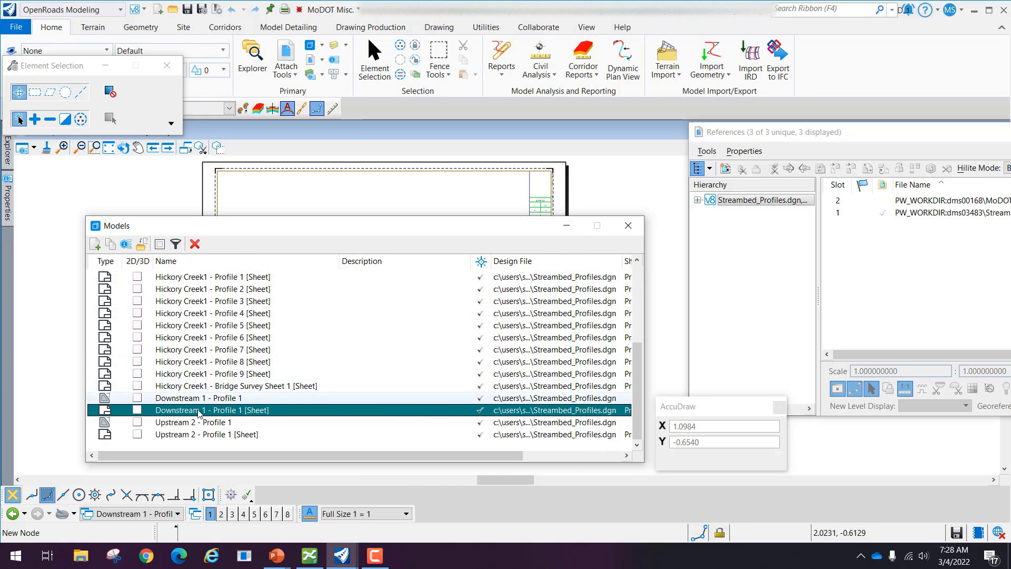
right_click(253, 412)
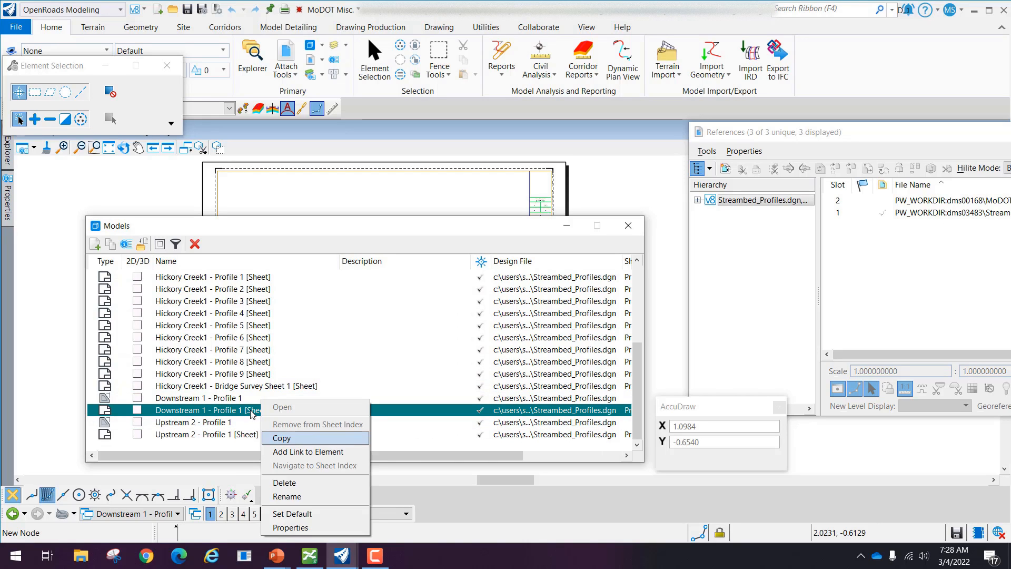
click(285, 439)
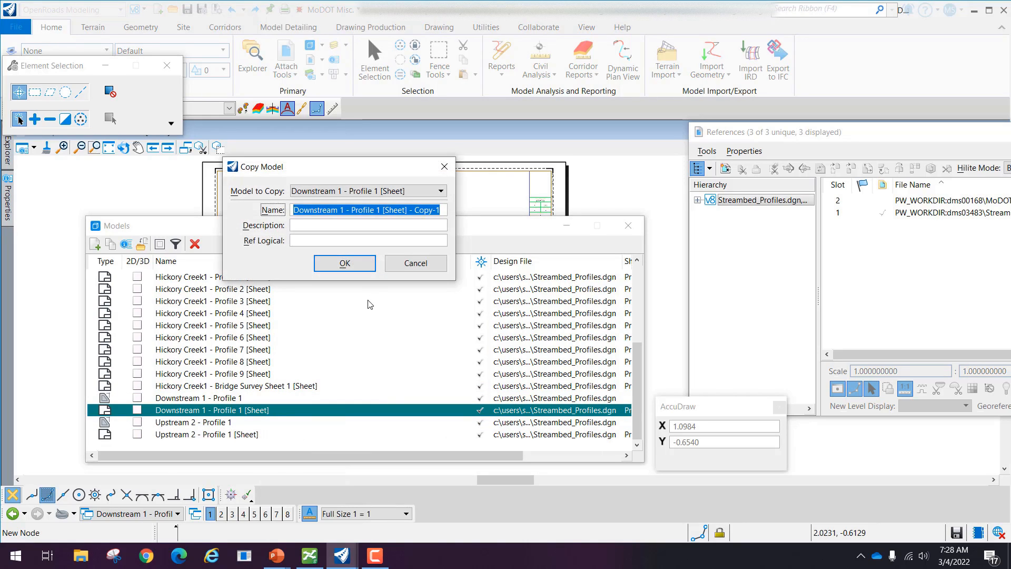
Step: Name the copied sheet model Hickory Creek Bridge Survey Sheet 4 [Sheet] and create it
click(351, 210)
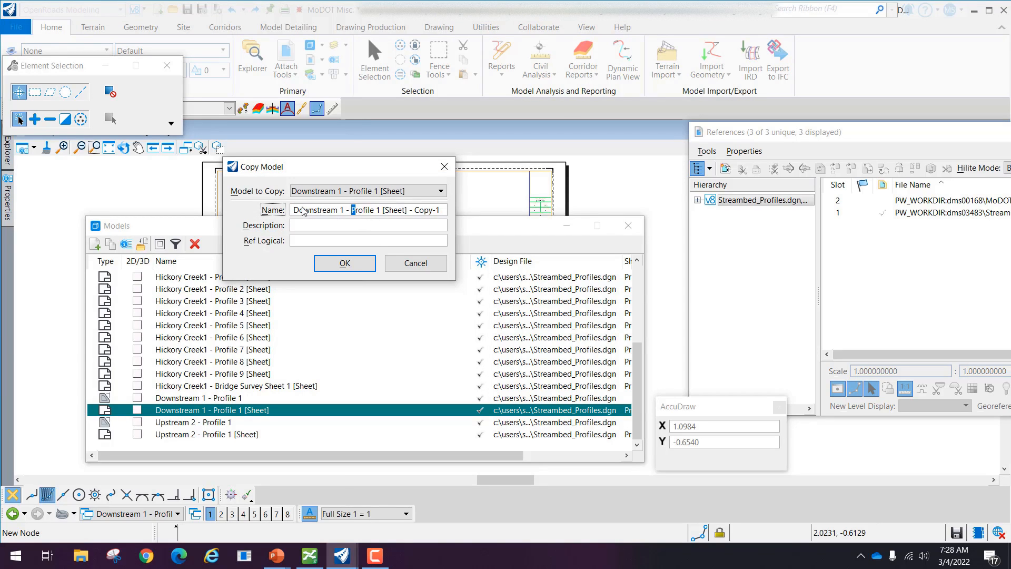
drag(297, 212, 363, 222)
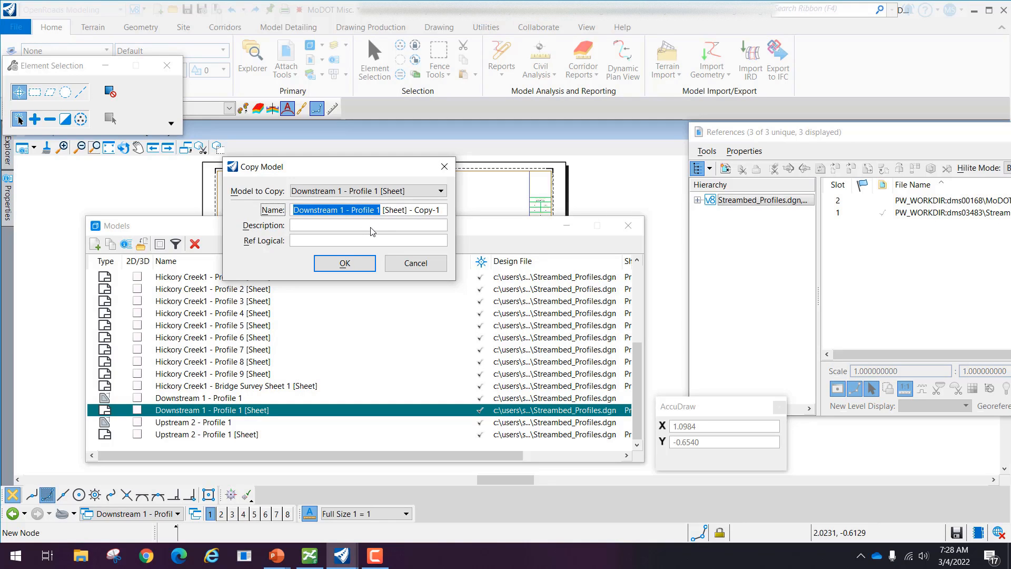
text(Hi)
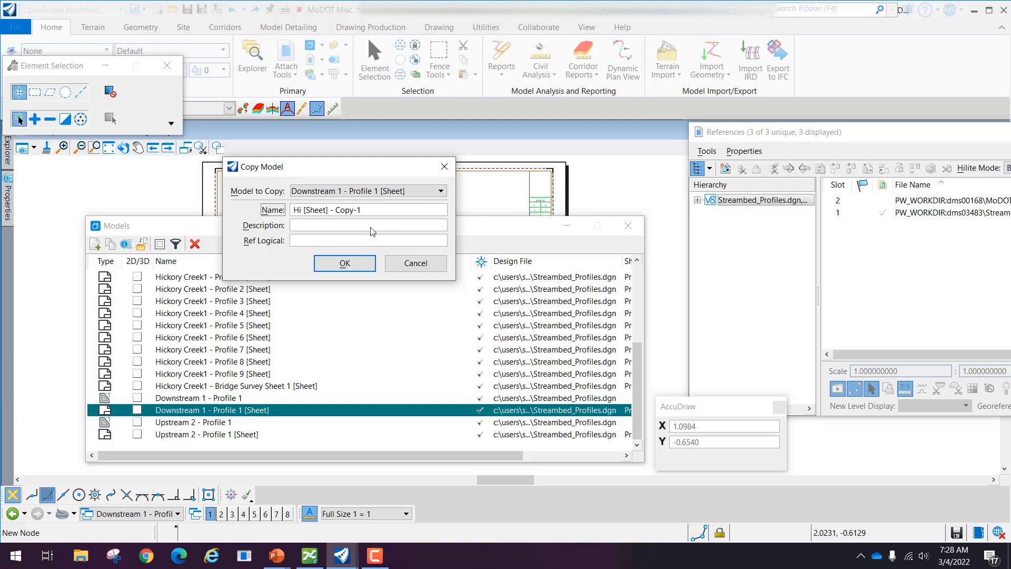
text(ckory Cree)
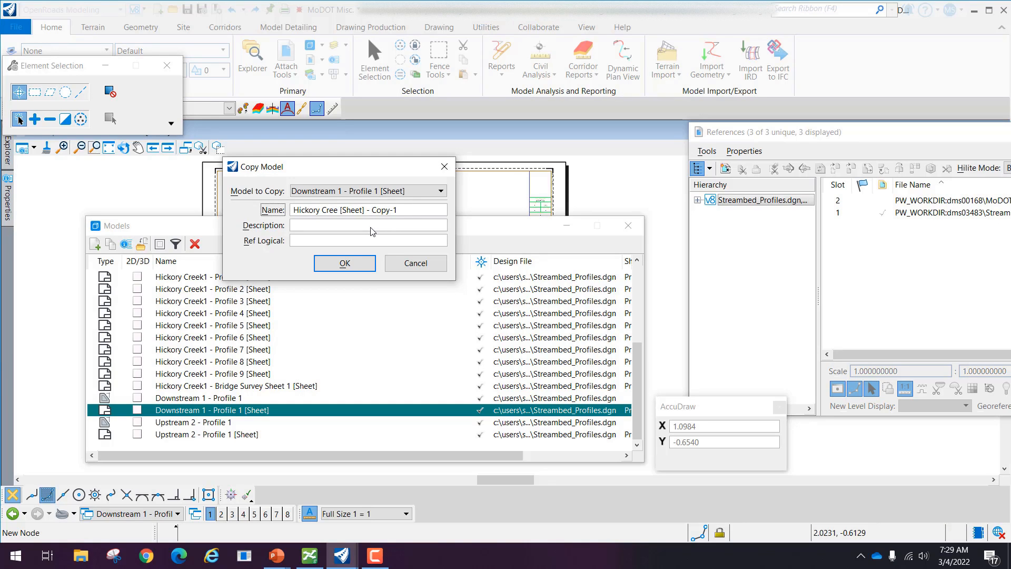
text(k )
text(Sh)
key(BackSpace)
key(BackSpace)
text(Bridge Survey Sheet 4)
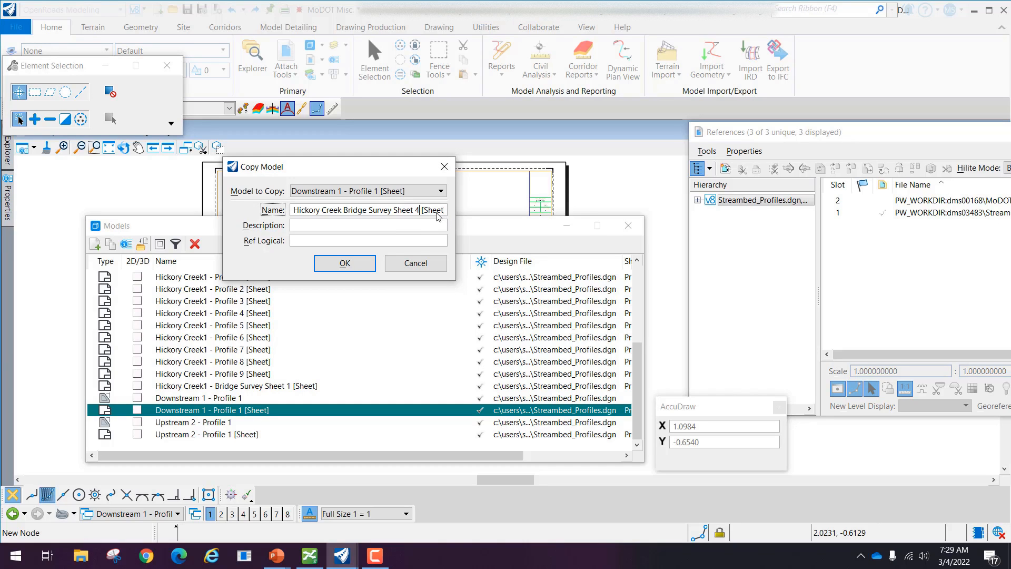
mouse_move(437, 212)
mouse_down()
mouse_move(456, 210)
mouse_move(449, 214)
mouse_up()
click(417, 212)
key(BackSpace)
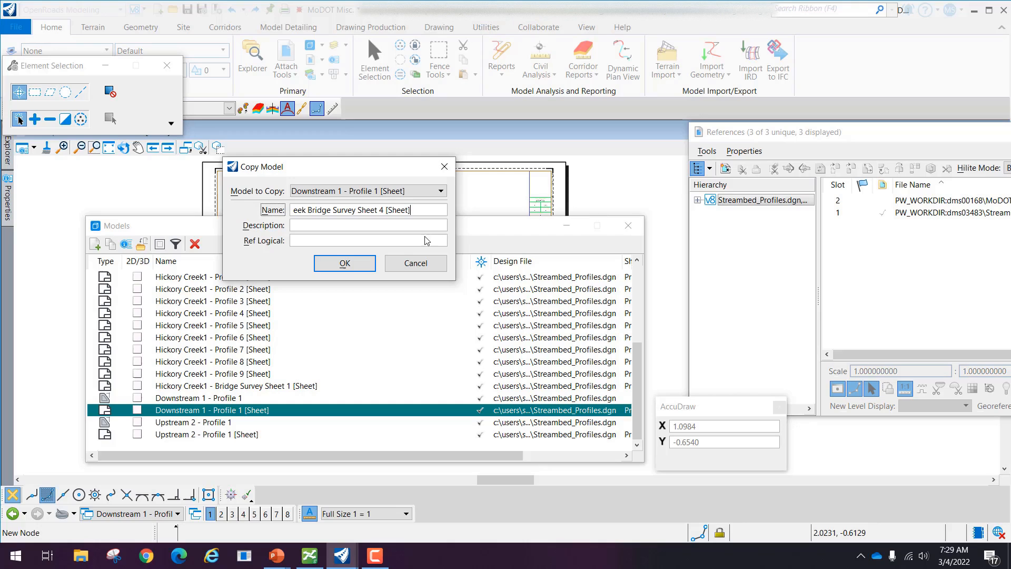
click(346, 263)
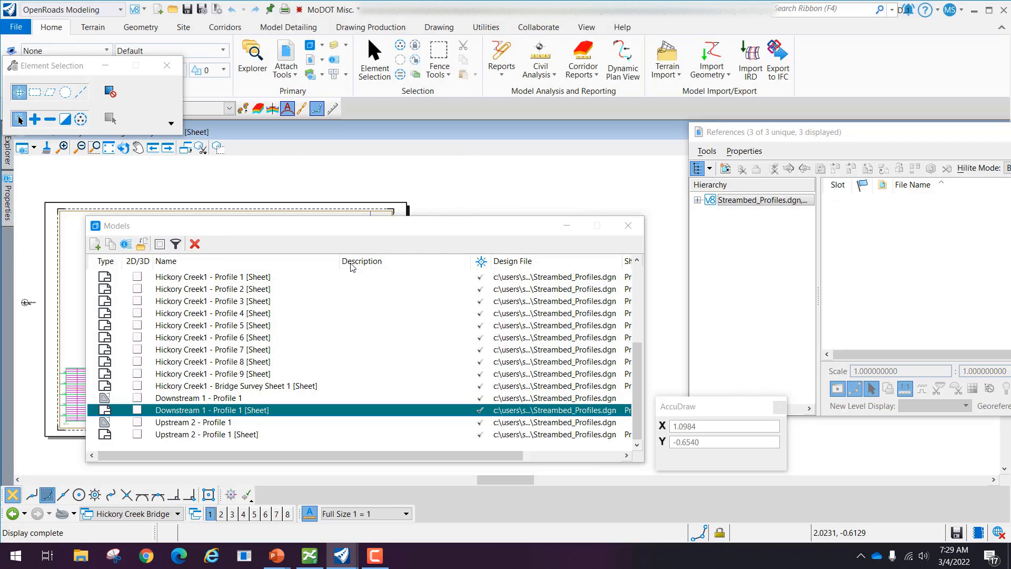
Step: Close the list of models and open the Hickory Creek Bridge Survey Sheet 4 [Sheet] views
click(635, 232)
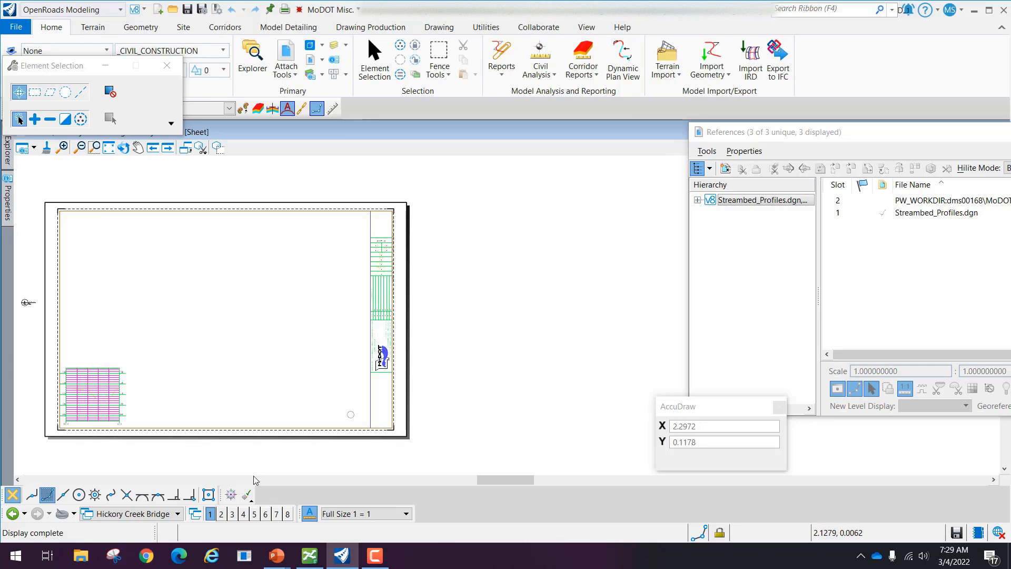
click(142, 515)
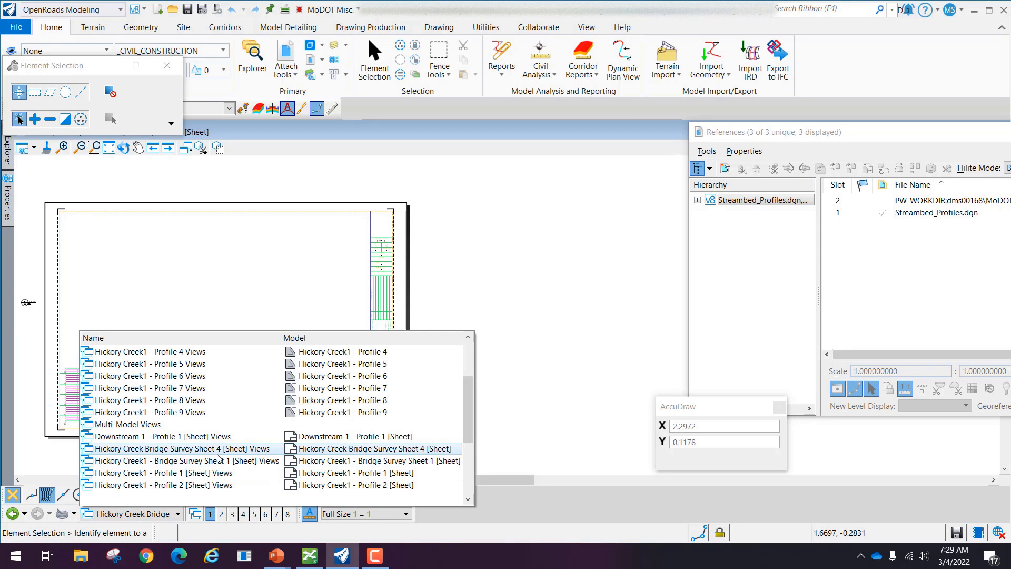
click(244, 454)
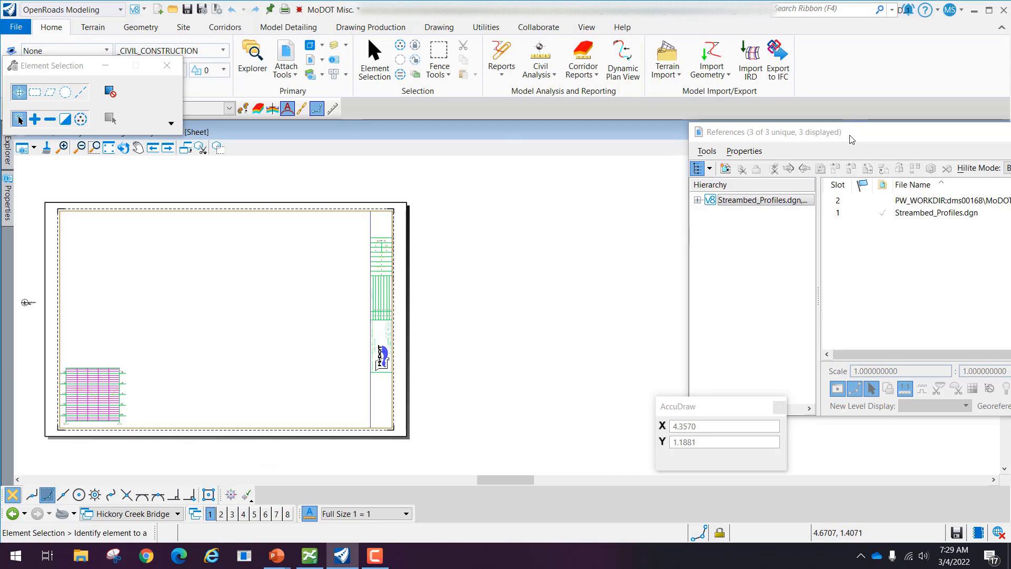
Step: Move the Downstream 1 - Profile 1 reference, with its boundary, straight up into the upper part of the sheet
drag(847, 132, 627, 129)
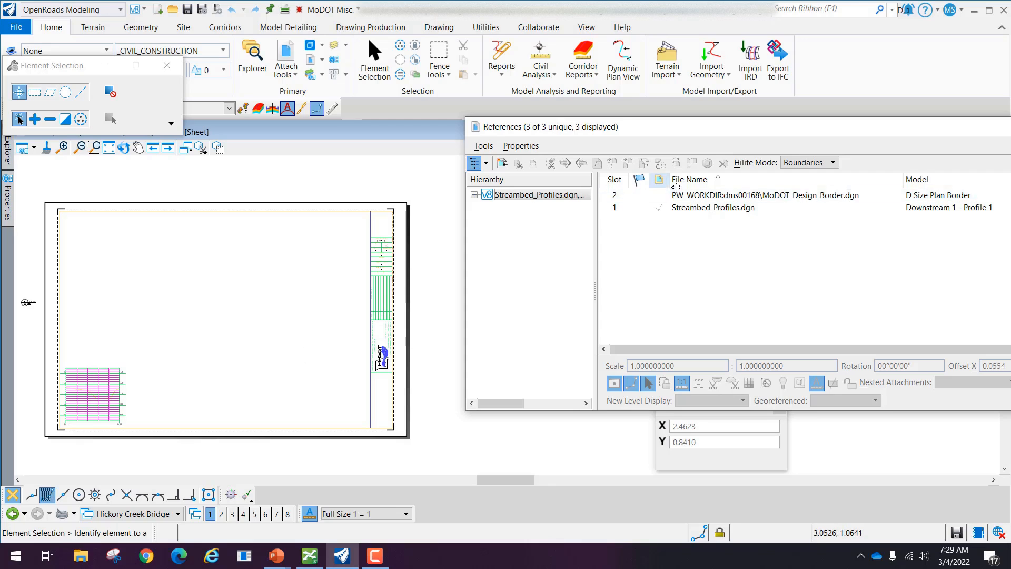
click(713, 209)
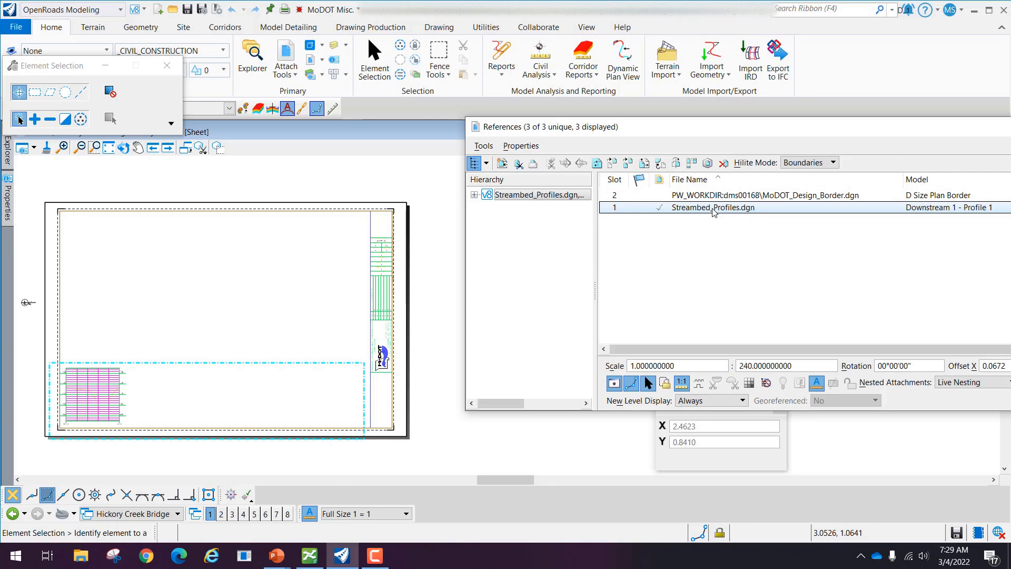
click(484, 146)
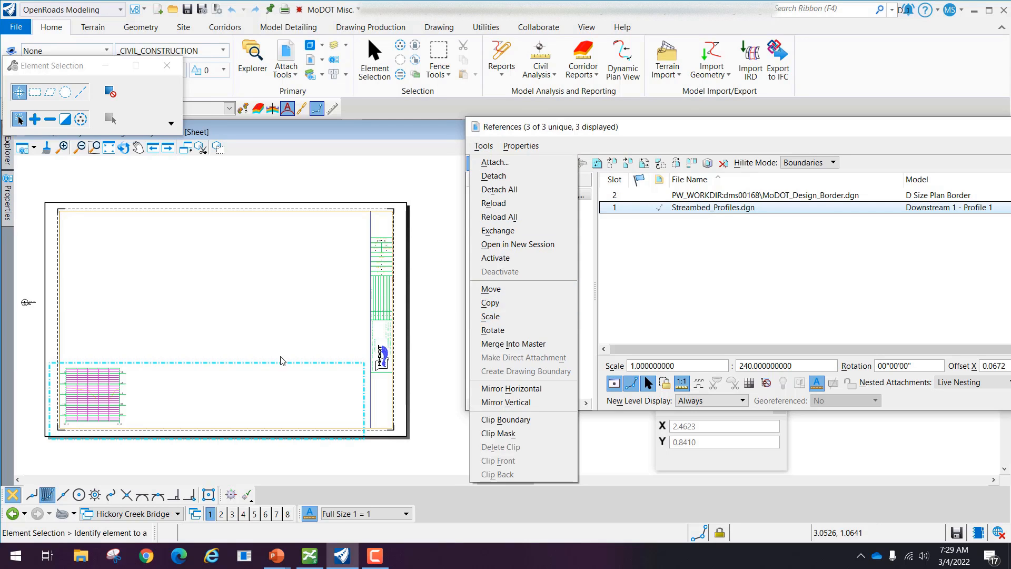
click(139, 405)
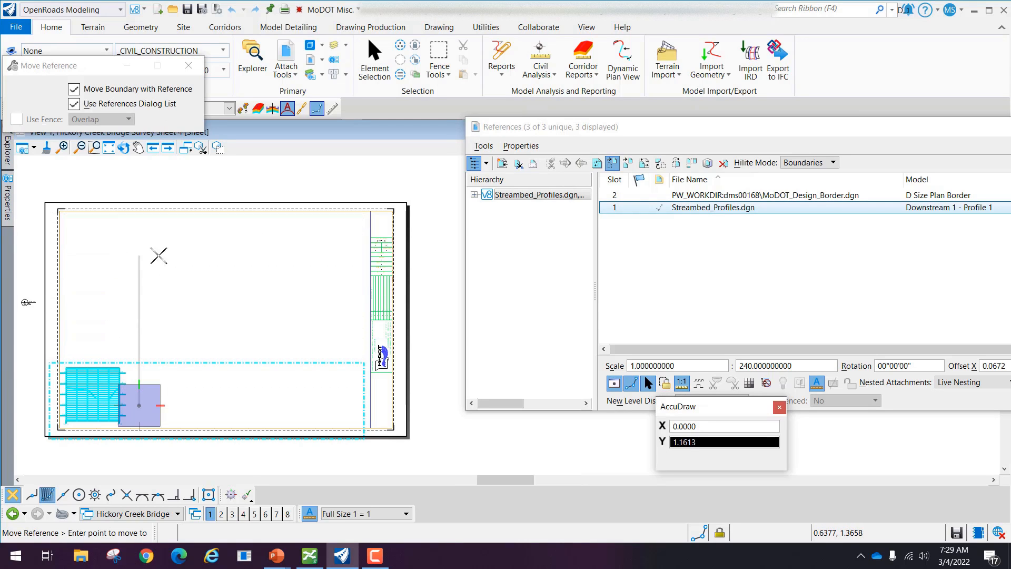
click(159, 255)
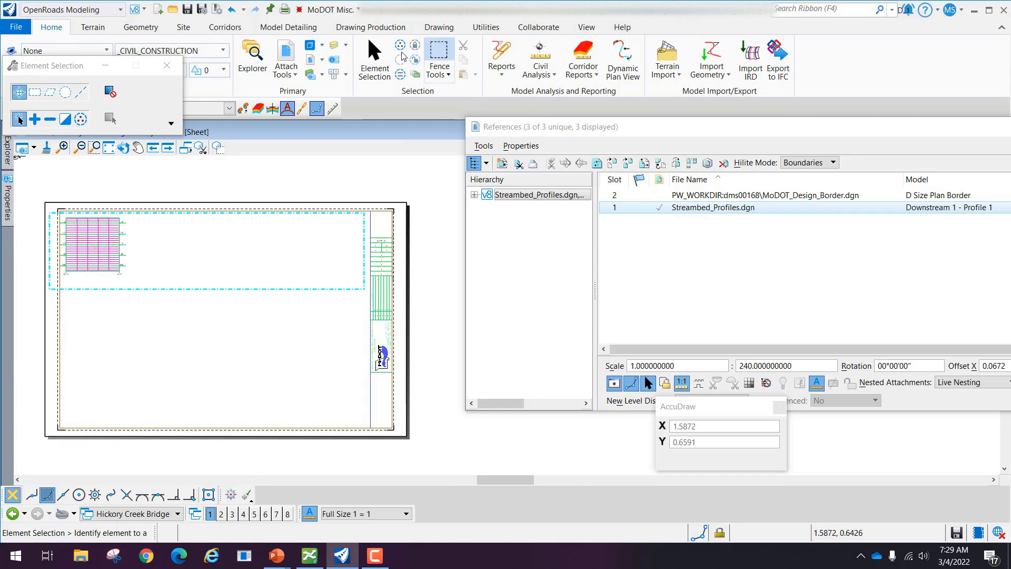
Step: Turn on the D Size Plan Border's border, bridge survey map, bridge survey title block and xsection major grid levels, and turn off Border-Title block - Final Plans E…
click(335, 47)
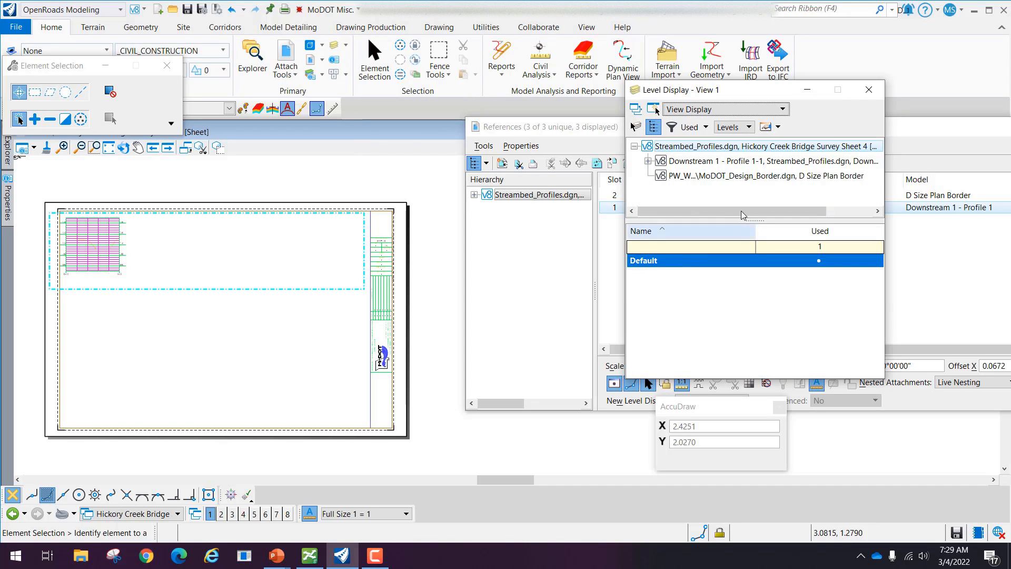
click(748, 176)
click(716, 265)
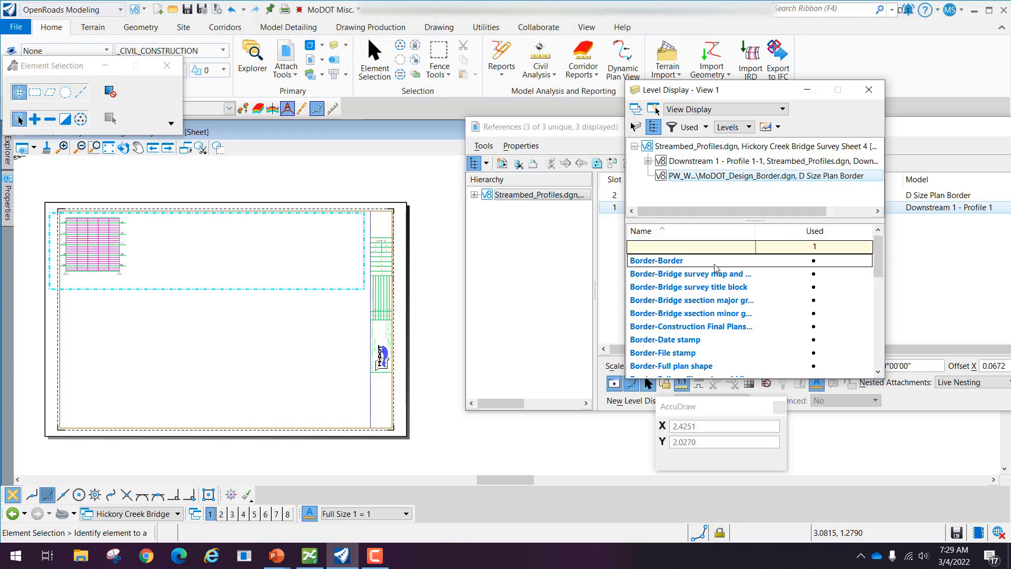
click(716, 264)
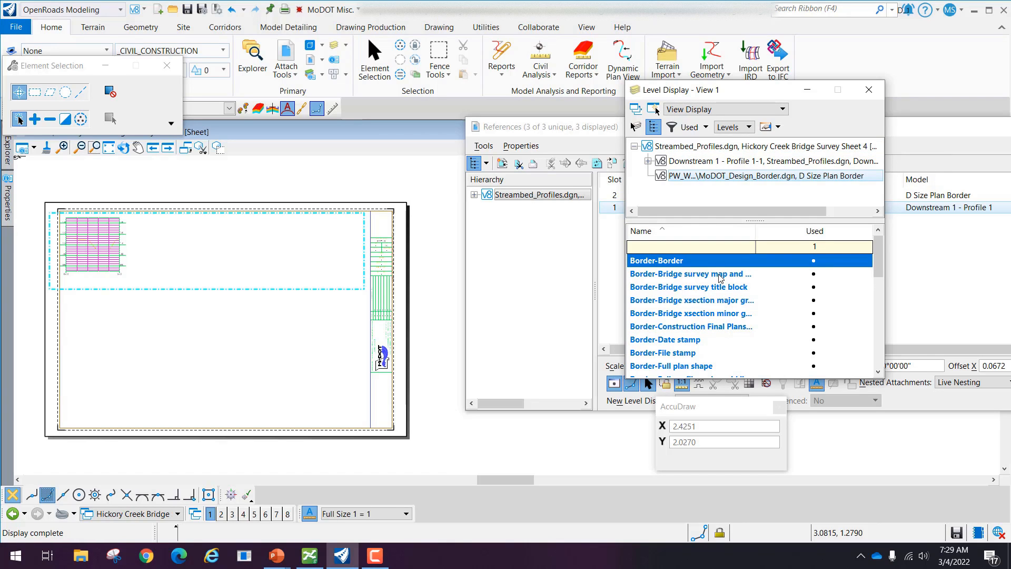
drag(720, 278, 716, 306)
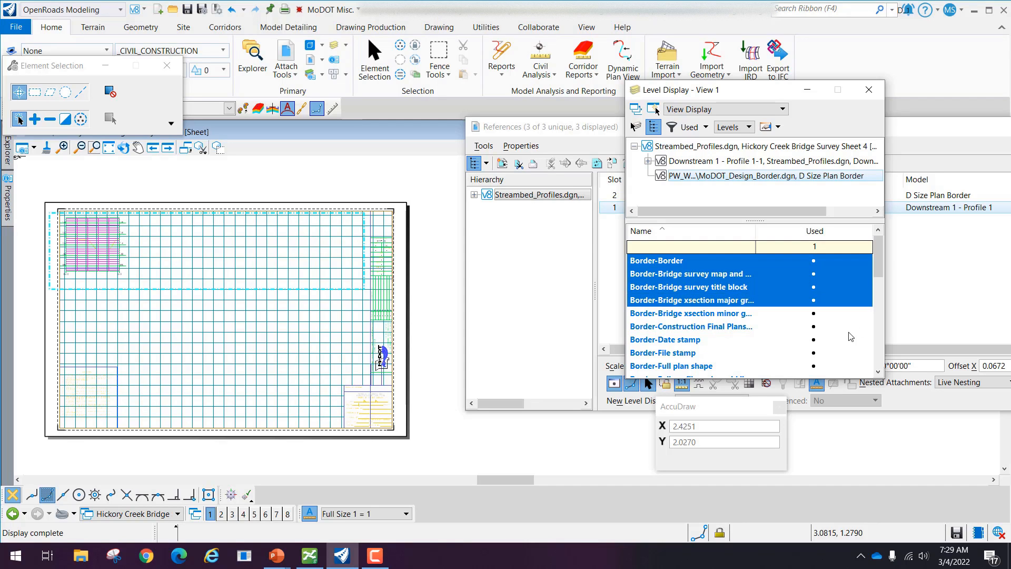
drag(878, 270, 877, 345)
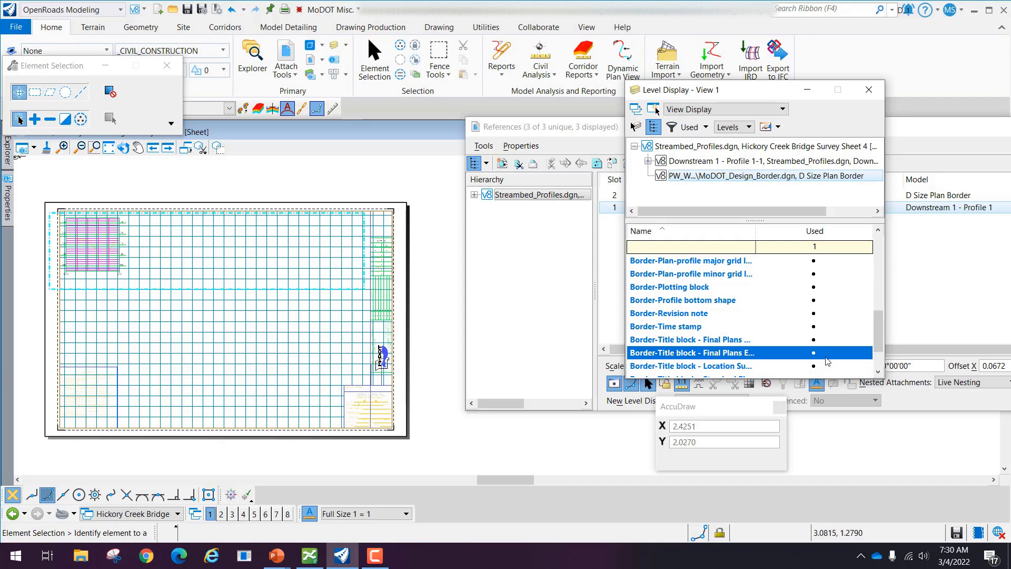
click(726, 357)
click(868, 89)
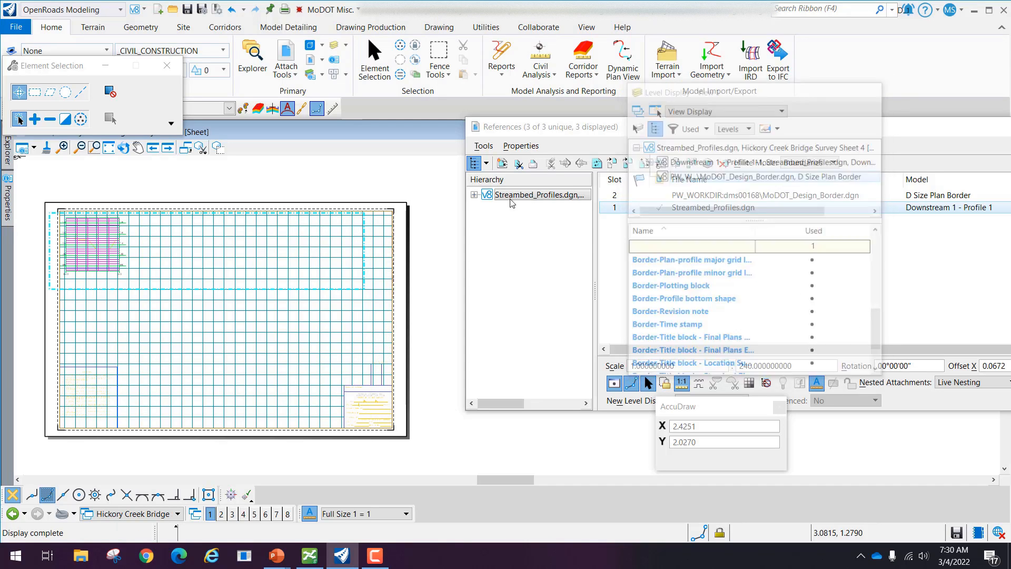
Step: Move the Downstream 1 - Profile 1 reference vertically so its 730 elevation line falls on a horizontal grid line of the sheet
scroll(48, 228, up, 6)
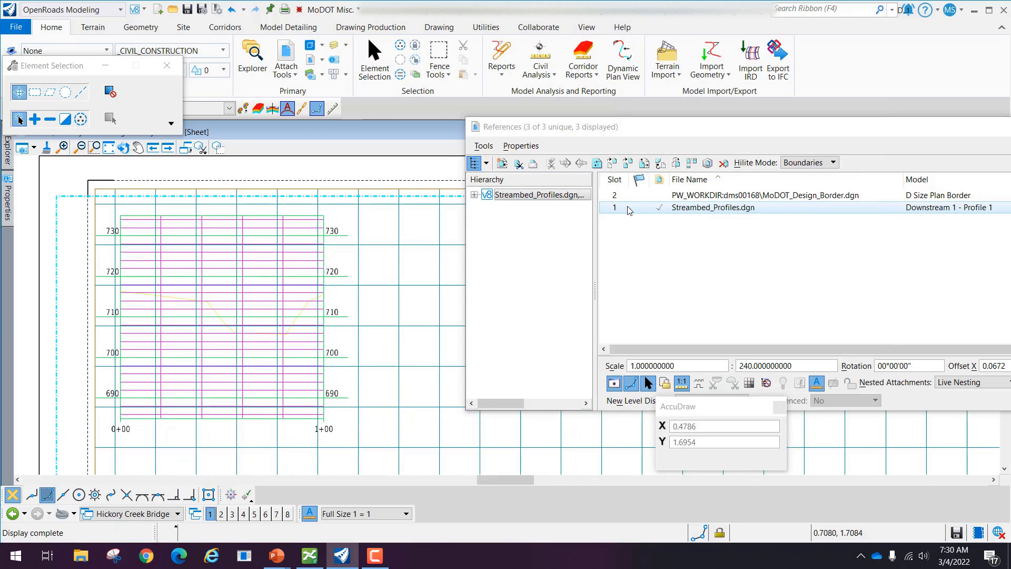
click(484, 146)
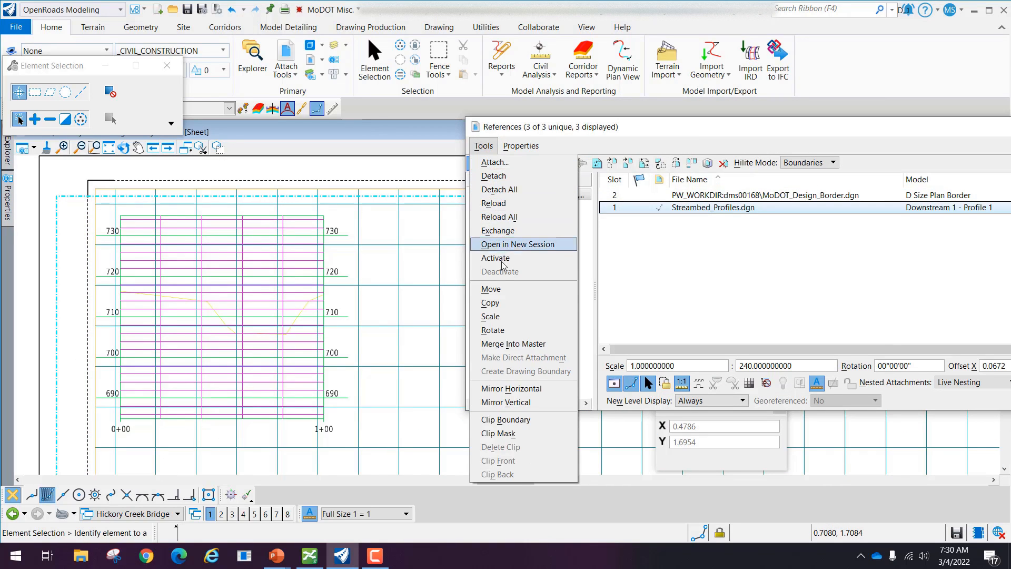
click(492, 289)
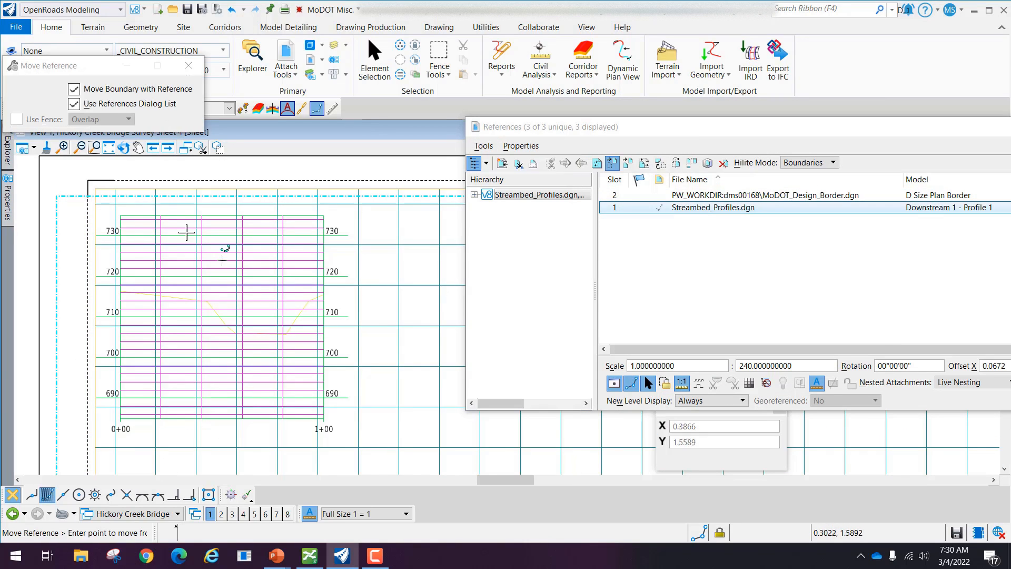
click(120, 236)
click(120, 244)
right_click(268, 204)
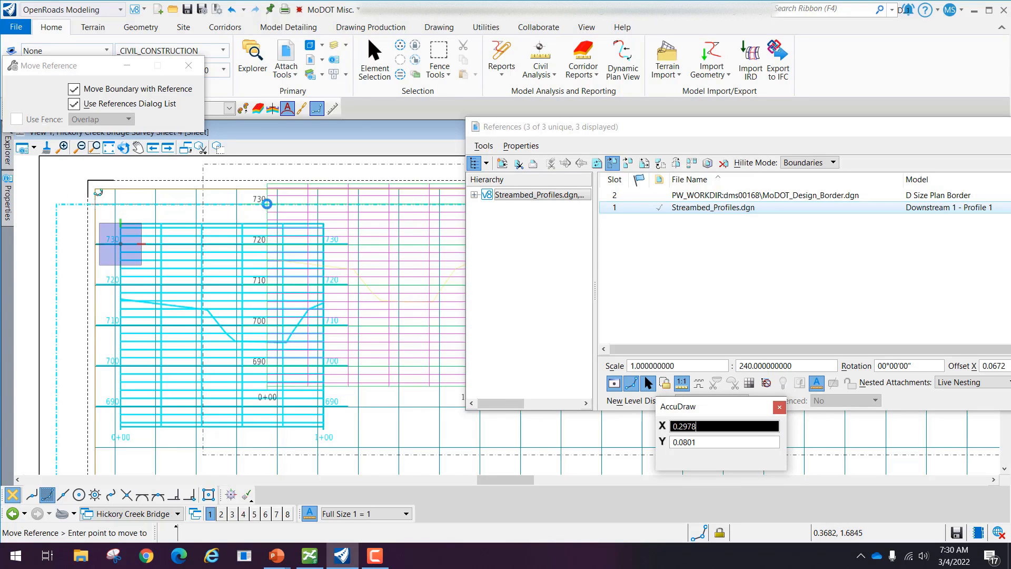
scroll(275, 192, down, 2)
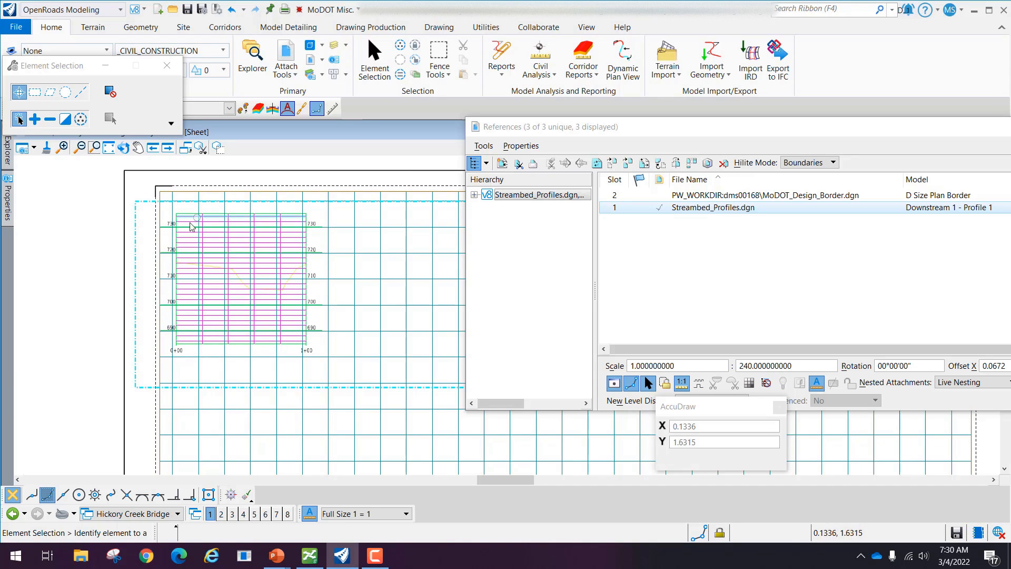
Step: Move the Downstream 1 - Profile 1 reference horizontally using the Intersection snap, aligning its 0+00 edge with a vertical sheet grid line
scroll(185, 225, up, 5)
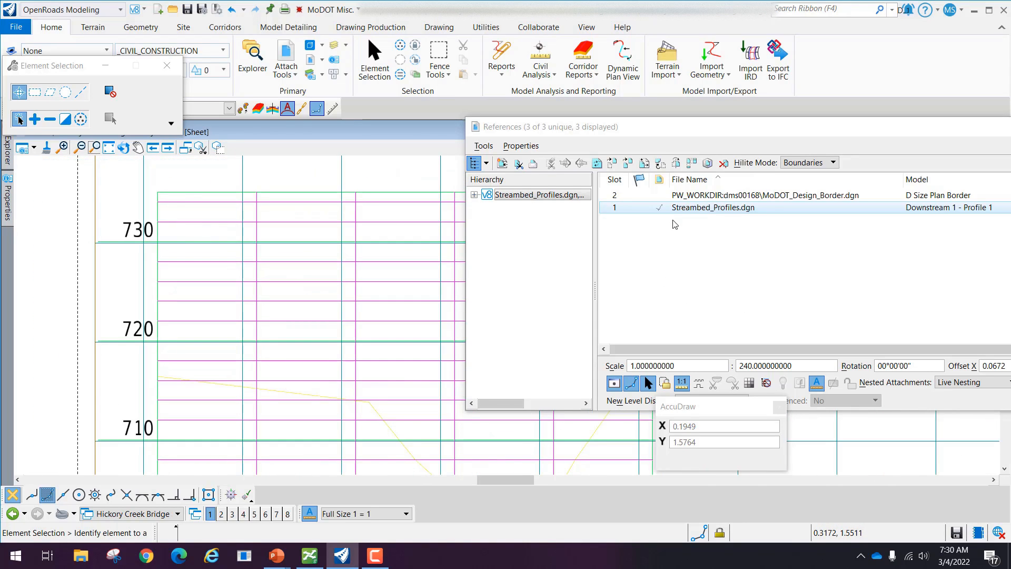
click(484, 145)
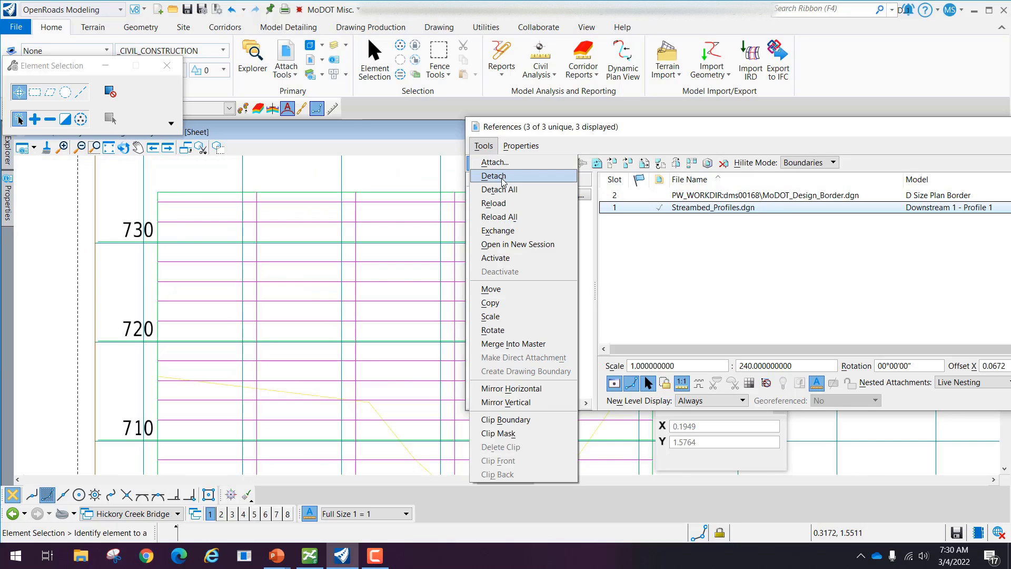
click(505, 289)
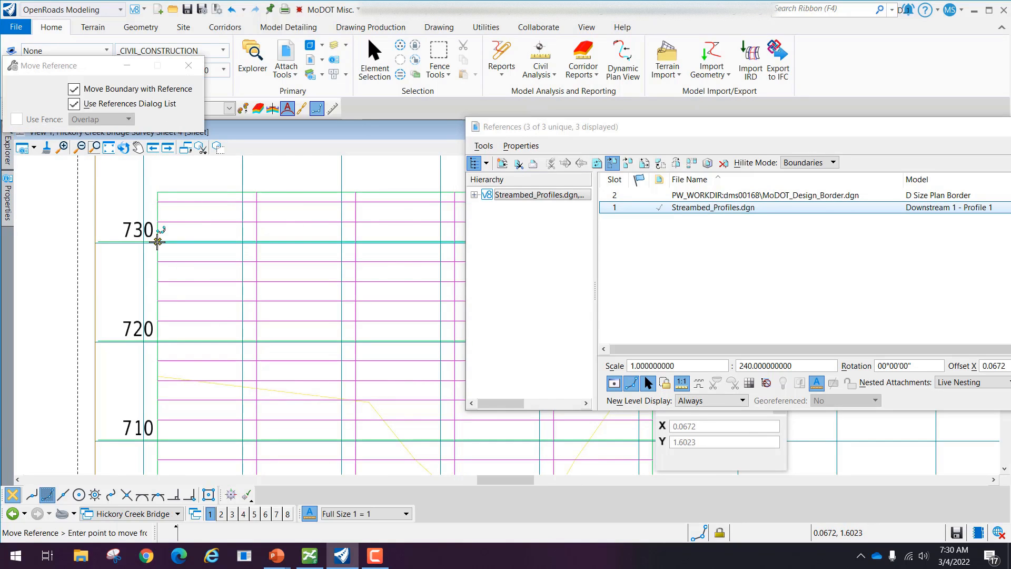
click(157, 241)
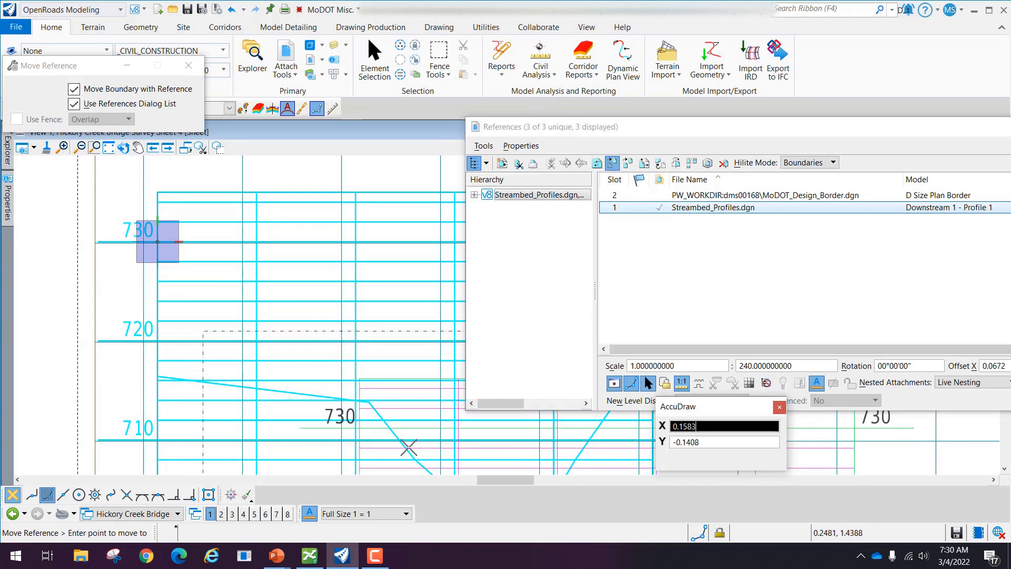
click(696, 540)
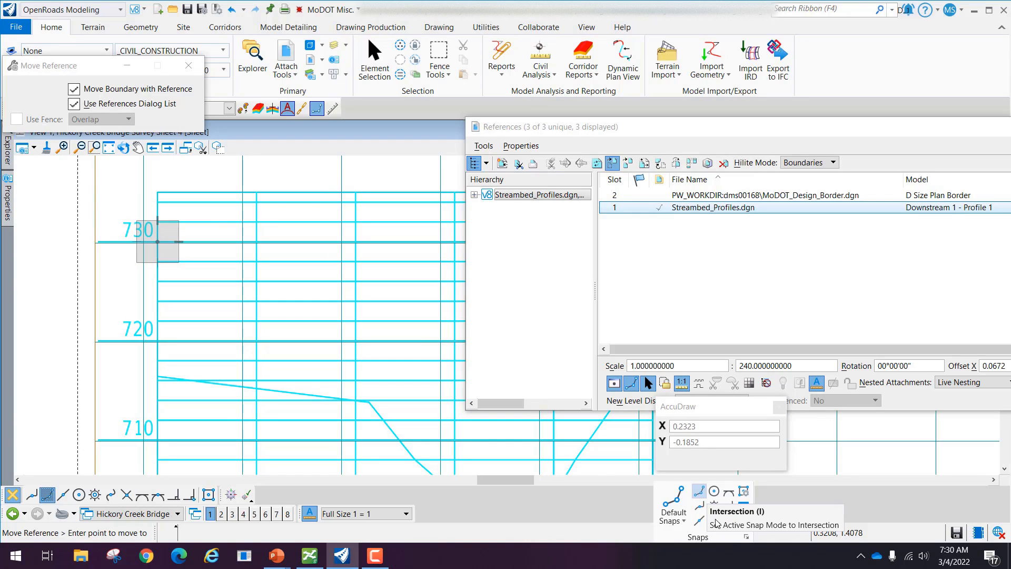
click(715, 527)
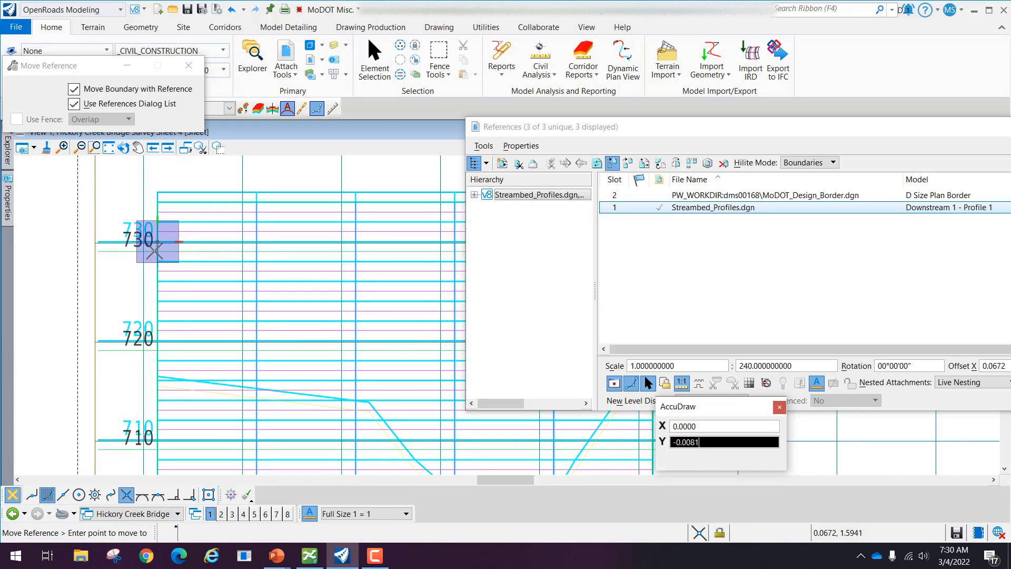
click(117, 282)
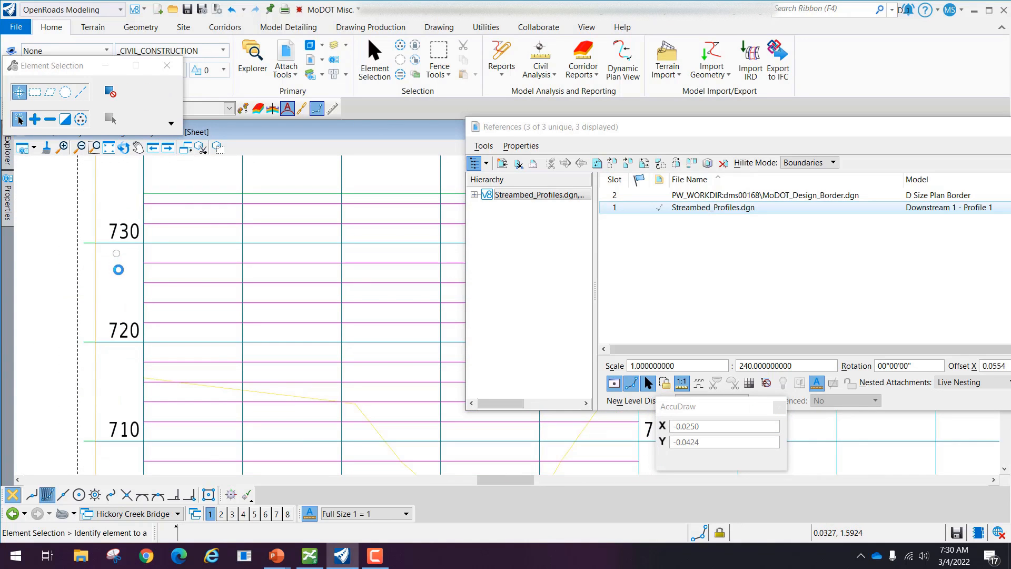
Step: Start attaching a reference to the sheet and choose Streambed_Profiles.dgn from the Bridge #1 folder with the Interactive method
scroll(270, 284, down, 6)
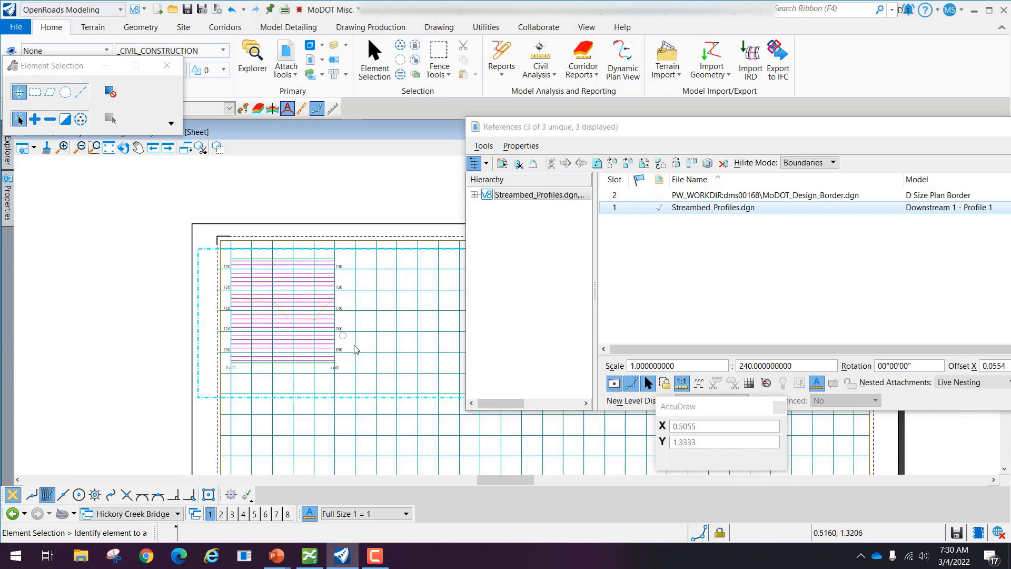
scroll(363, 350, up, 2)
scroll(363, 350, down, 5)
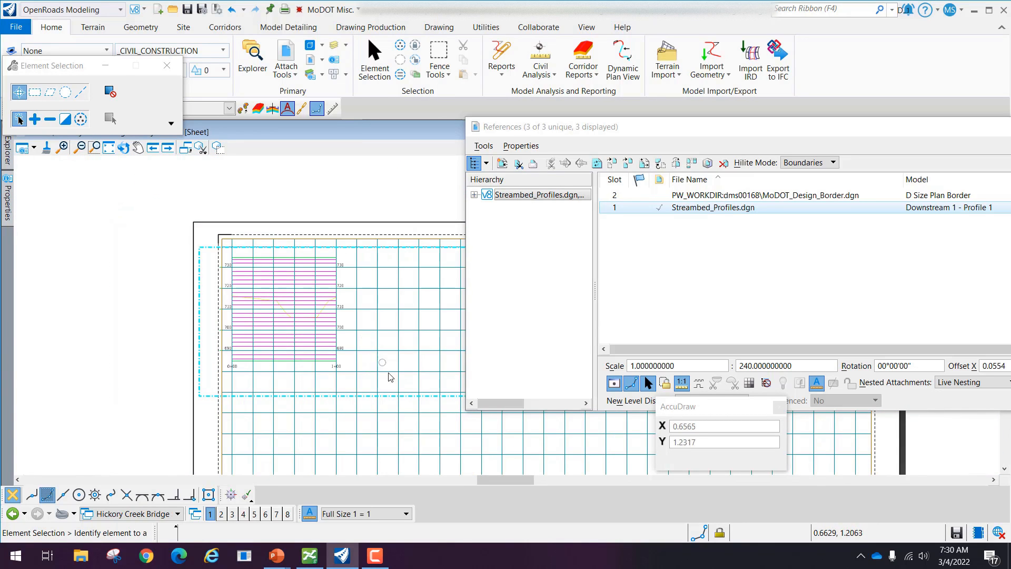
scroll(157, 441, down, 2)
mouse_move(318, 461)
middle_down()
mouse_move(295, 396)
mouse_move(194, 335)
middle_up()
click(484, 146)
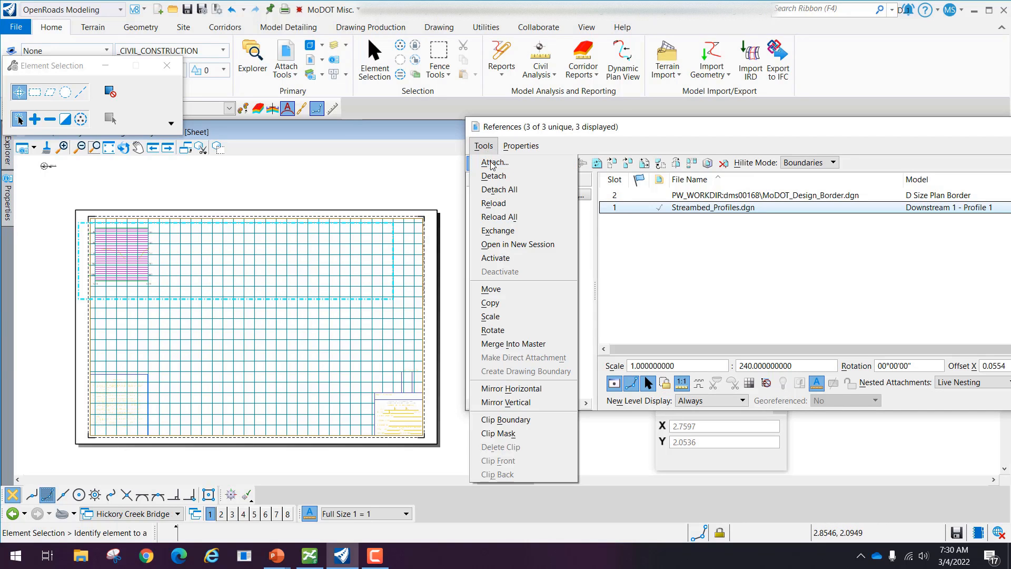
click(491, 162)
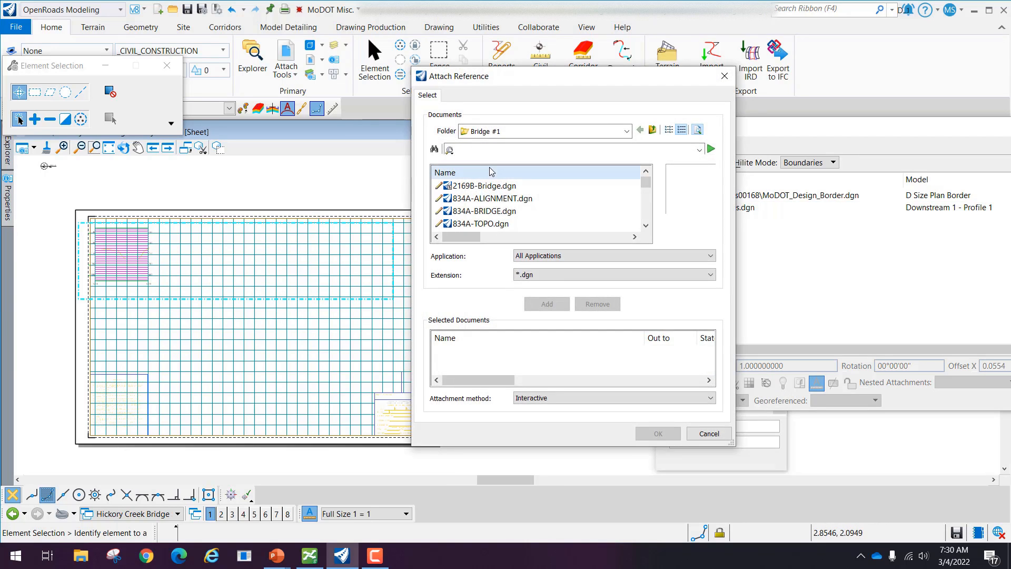
scroll(562, 203, down, 3)
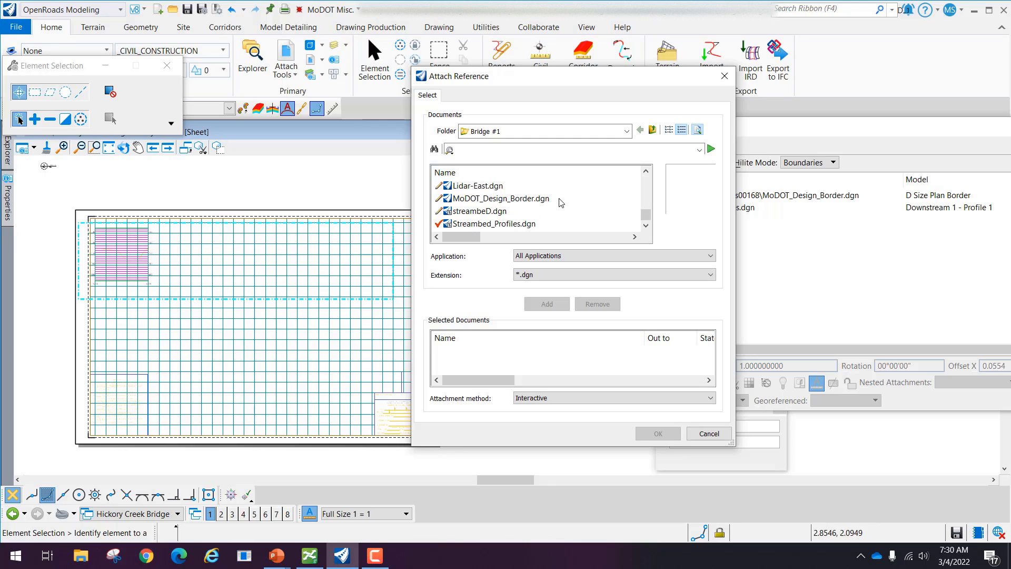
double_click(506, 223)
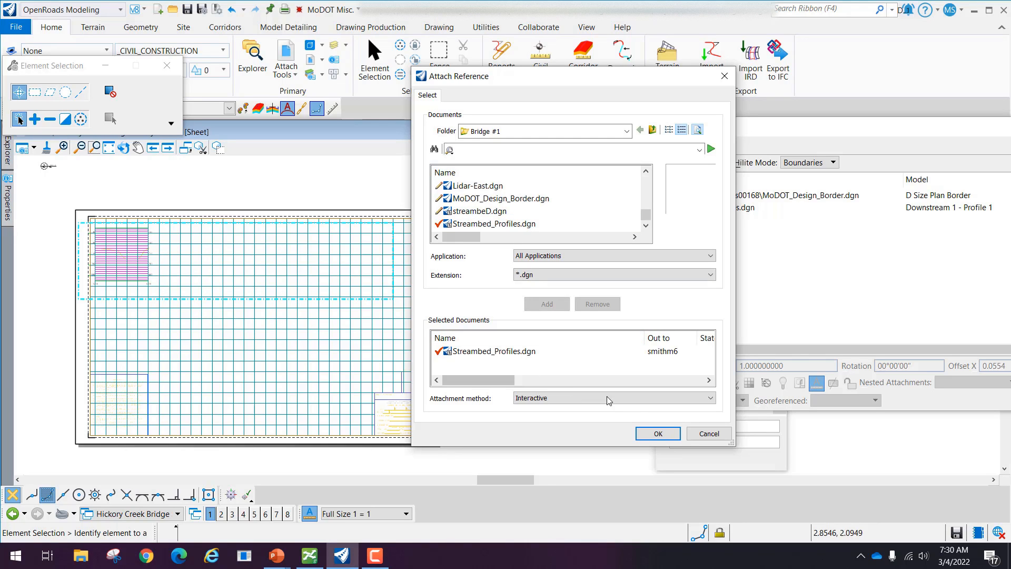
click(661, 433)
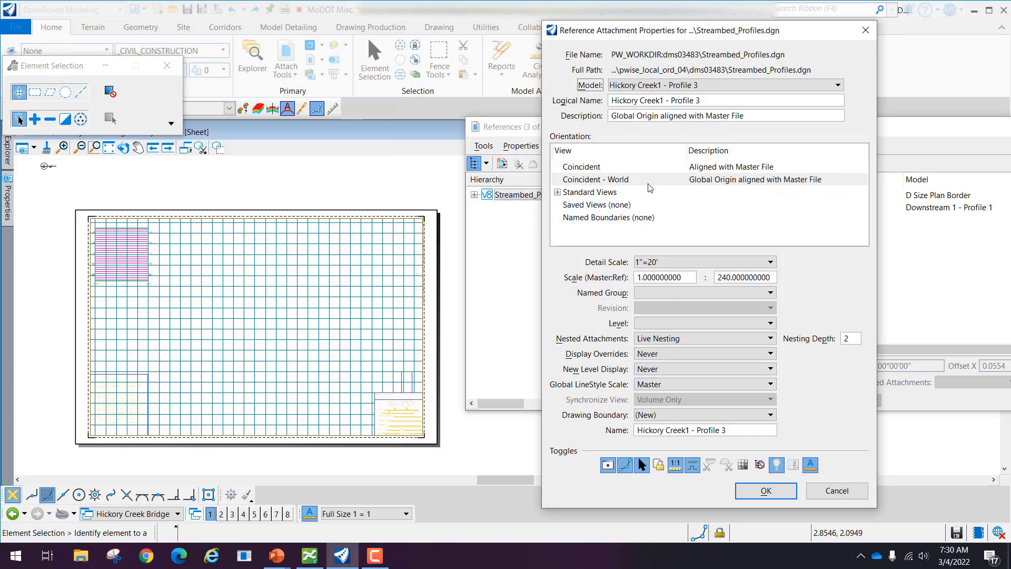
Step: Attach the Upstream 2 - Profile 1 model with Coincident - World orientation at a 1"=20' detail scale
click(691, 86)
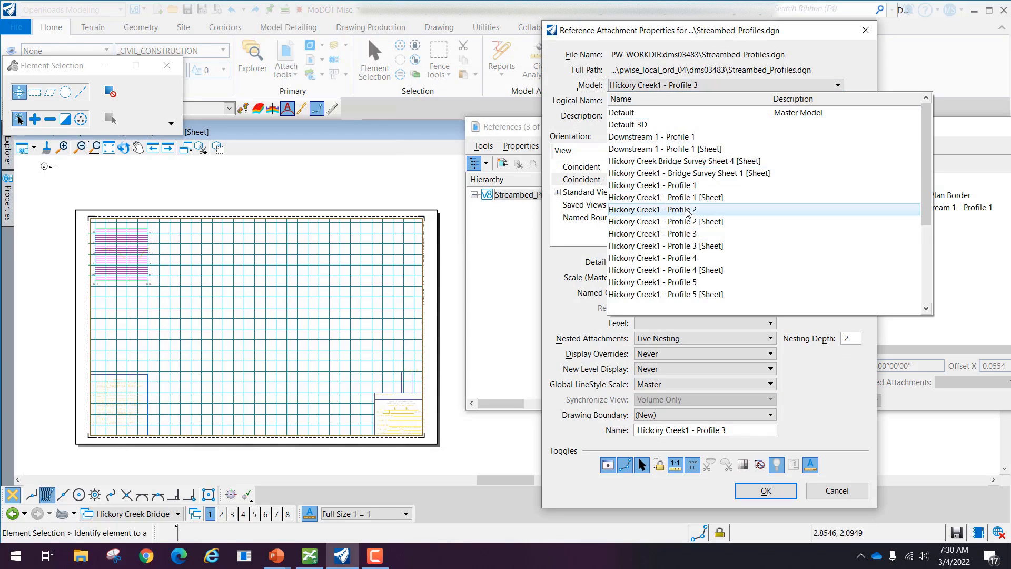
scroll(724, 218, down, 4)
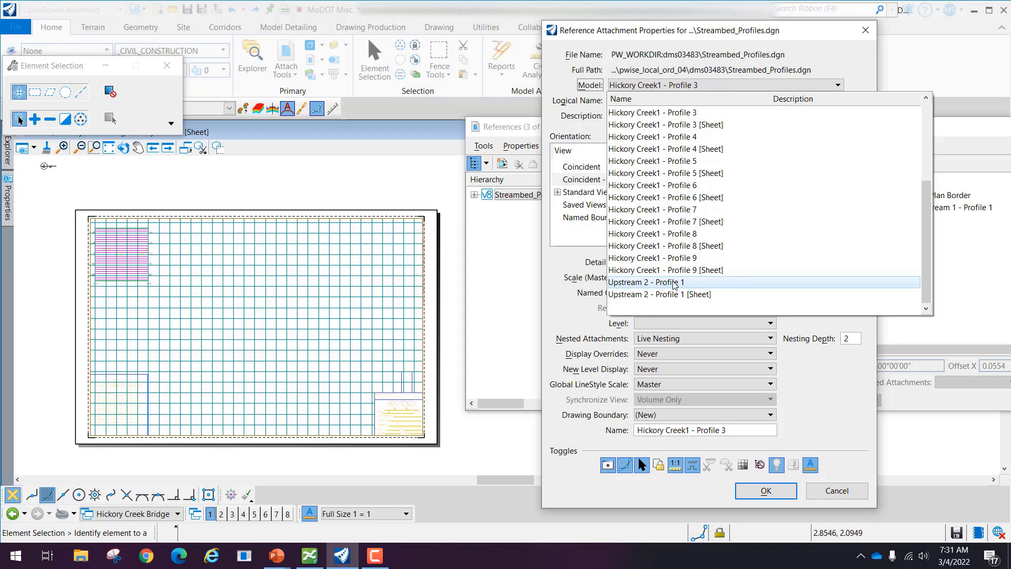
click(674, 282)
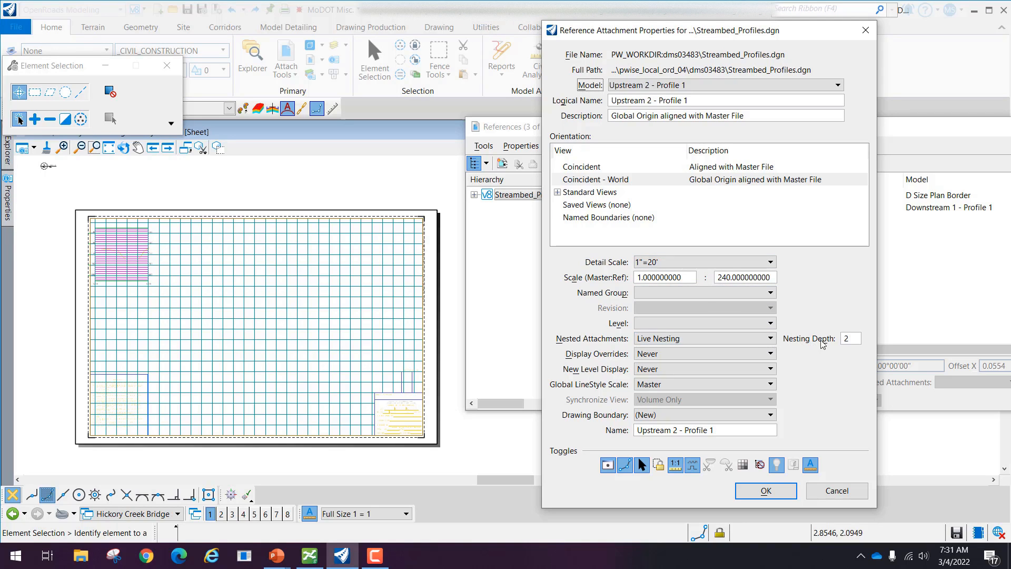
click(778, 490)
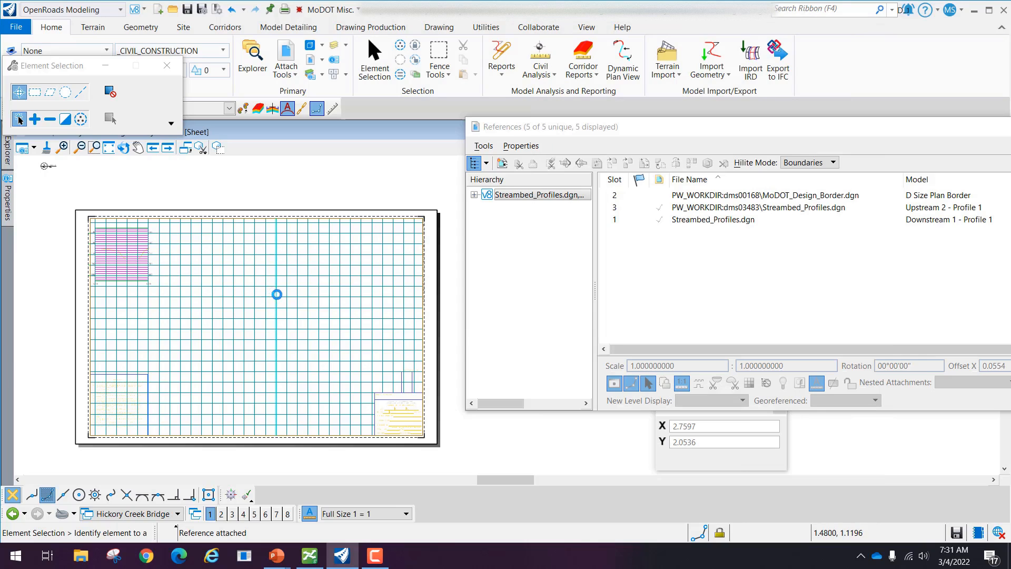
scroll(277, 294, down, 4)
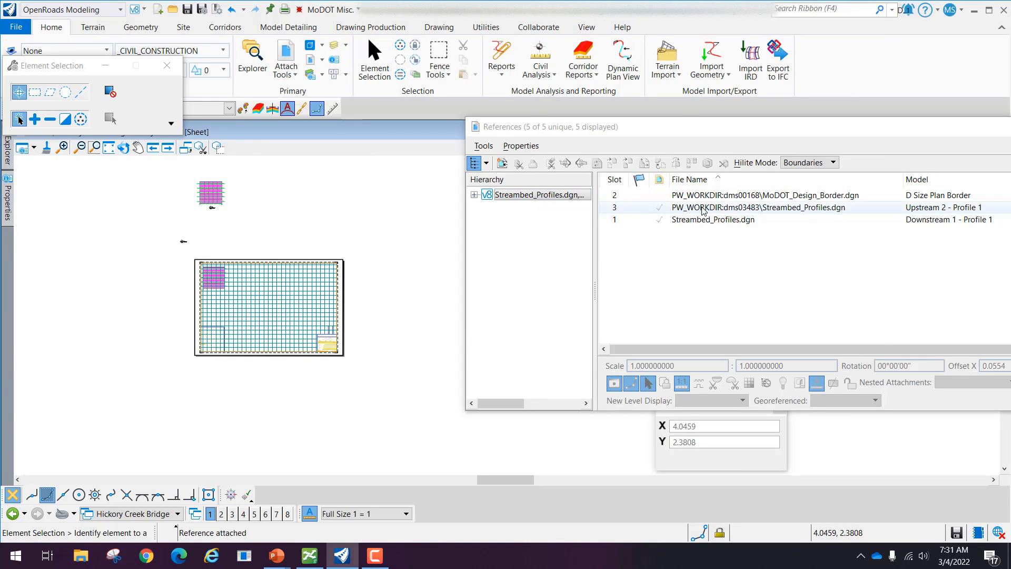
Step: Move the Upstream 2 - Profile 1 reference onto the sheet beside the downstream profile, snapping its 730 line and 0+00 edge intersection to a sheet grid intersection
click(783, 210)
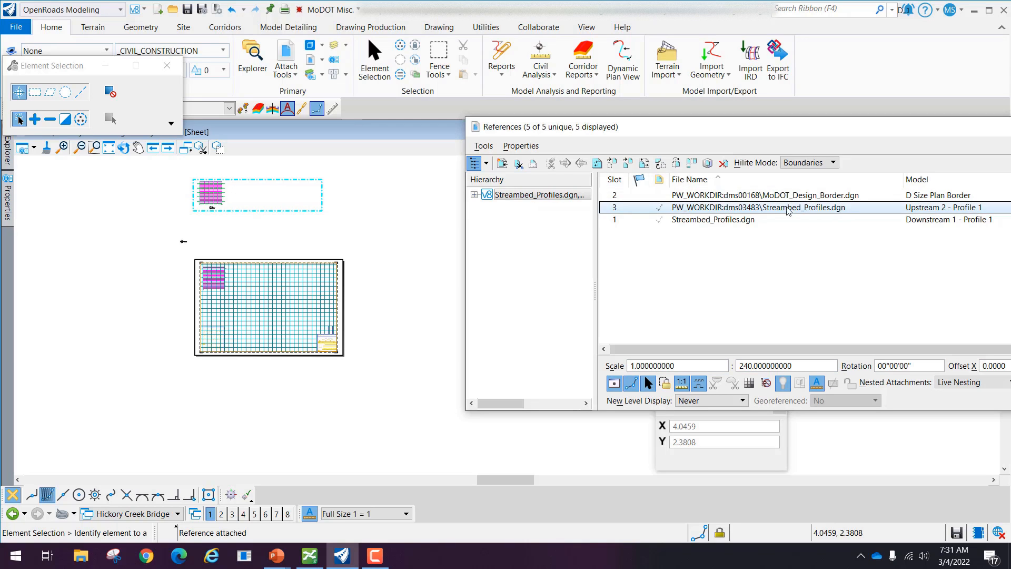
click(483, 147)
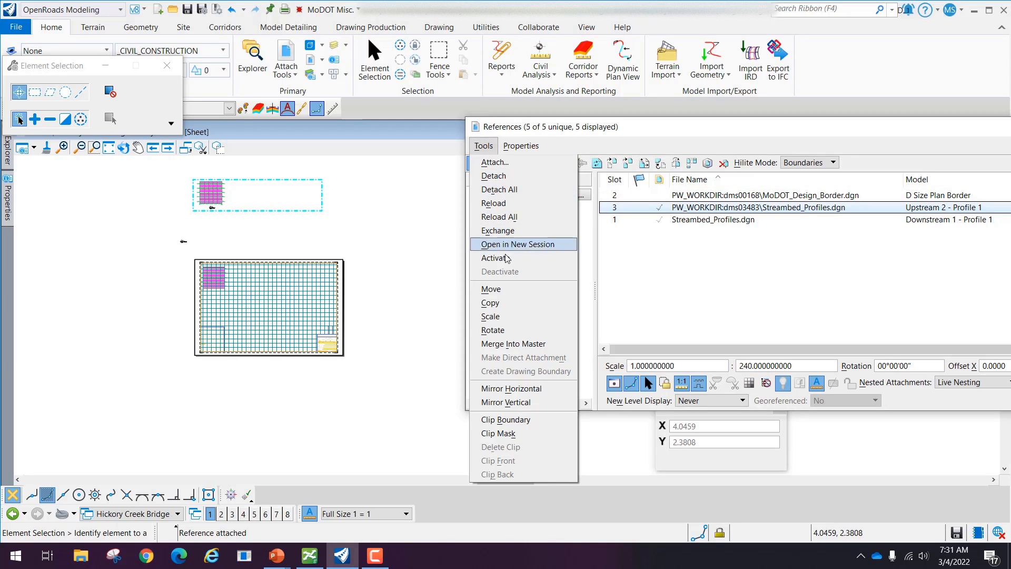
click(491, 288)
scroll(179, 184, up, 5)
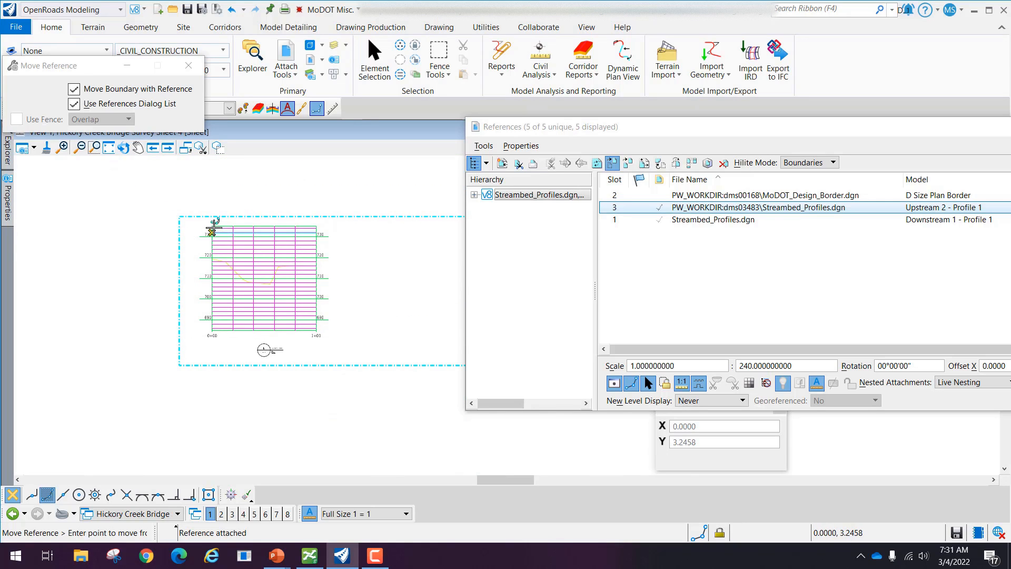
scroll(211, 229, up, 4)
scroll(210, 233, up, 3)
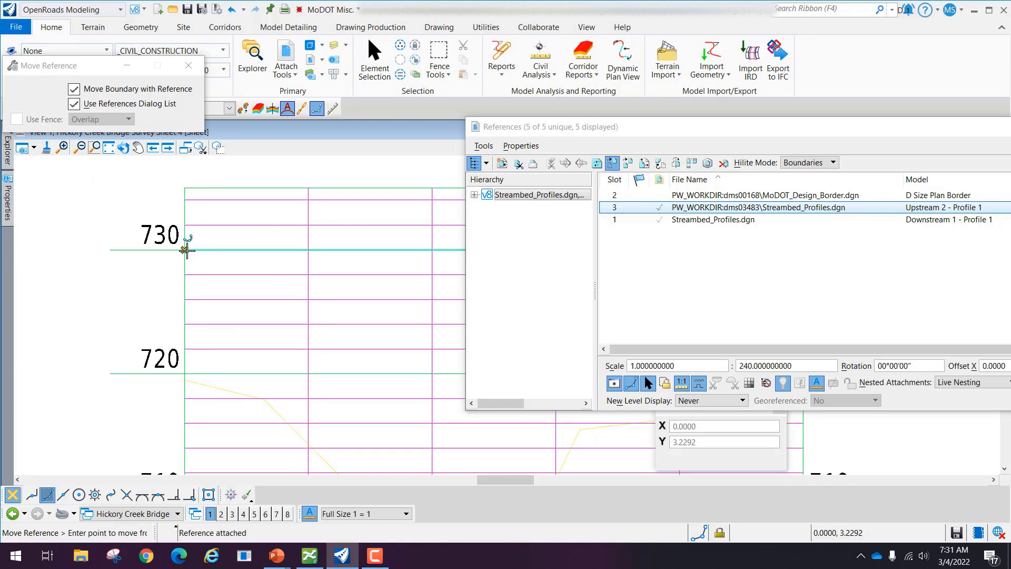
click(187, 236)
scroll(237, 236, down, 4)
scroll(237, 236, down, 4)
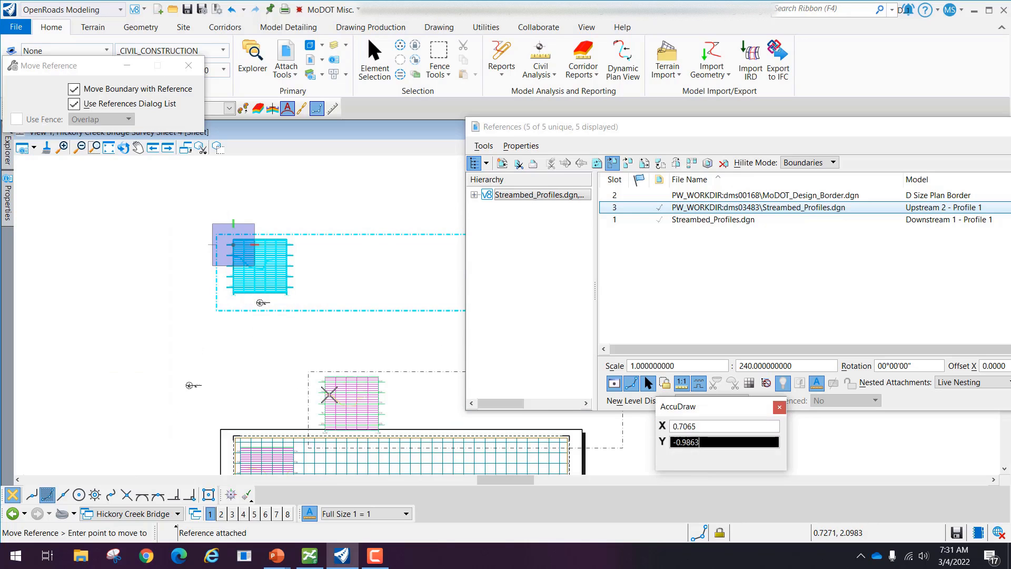
middle_drag(328, 387, 257, 227)
scroll(245, 292, up, 4)
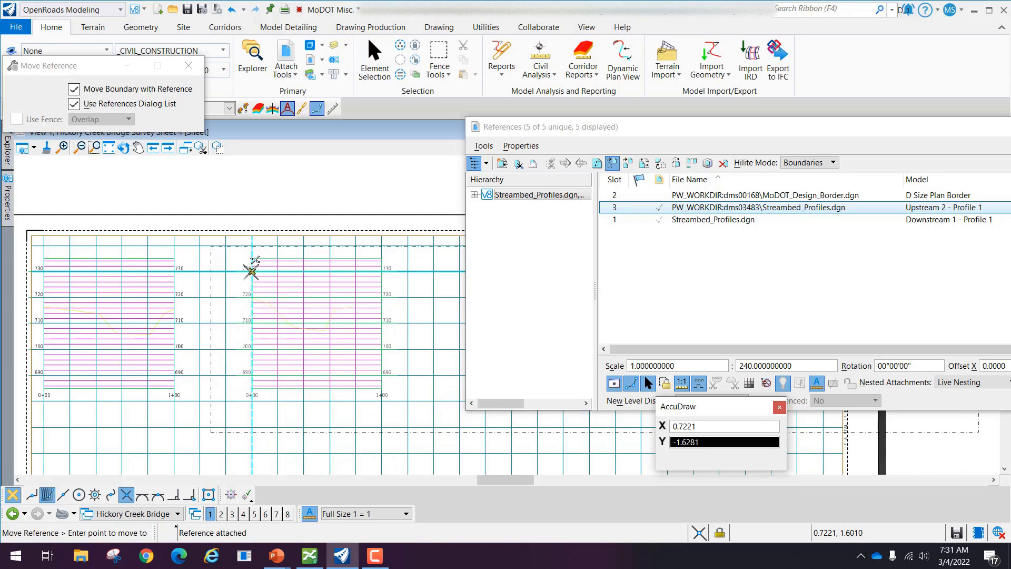
click(251, 271)
right_click(286, 193)
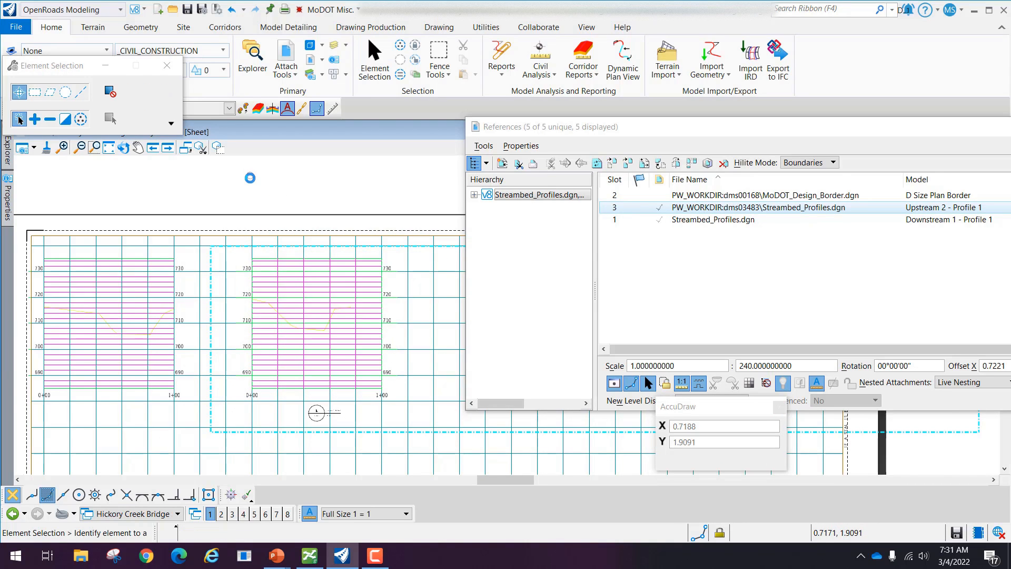
Step: Change the class of the Upstream 2 - Profile 1 drawing boundary marker below the profile to Construction
scroll(282, 196, down, 2)
middle_drag(308, 239, 247, 188)
scroll(237, 273, up, 8)
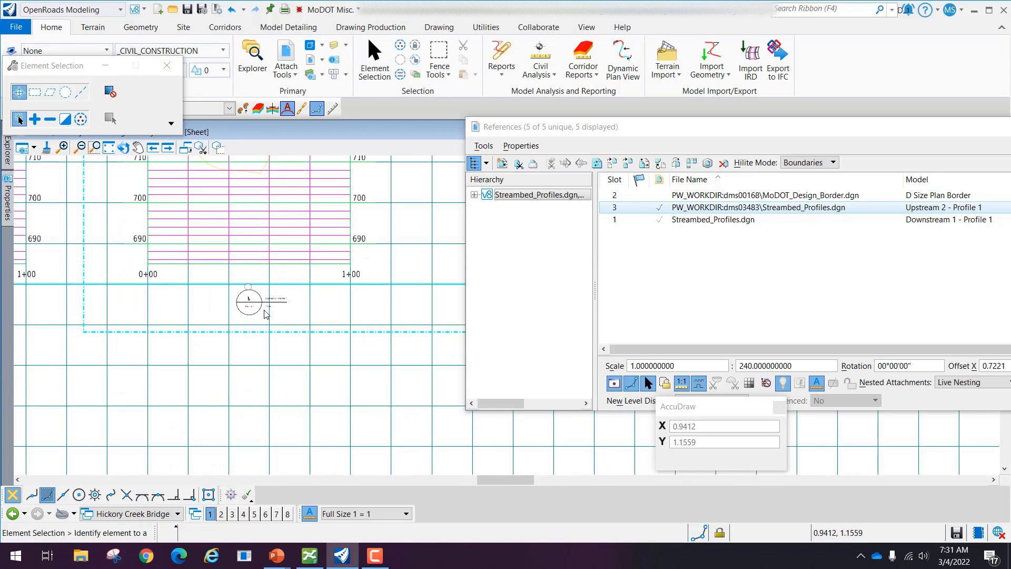
scroll(262, 281, down, 5)
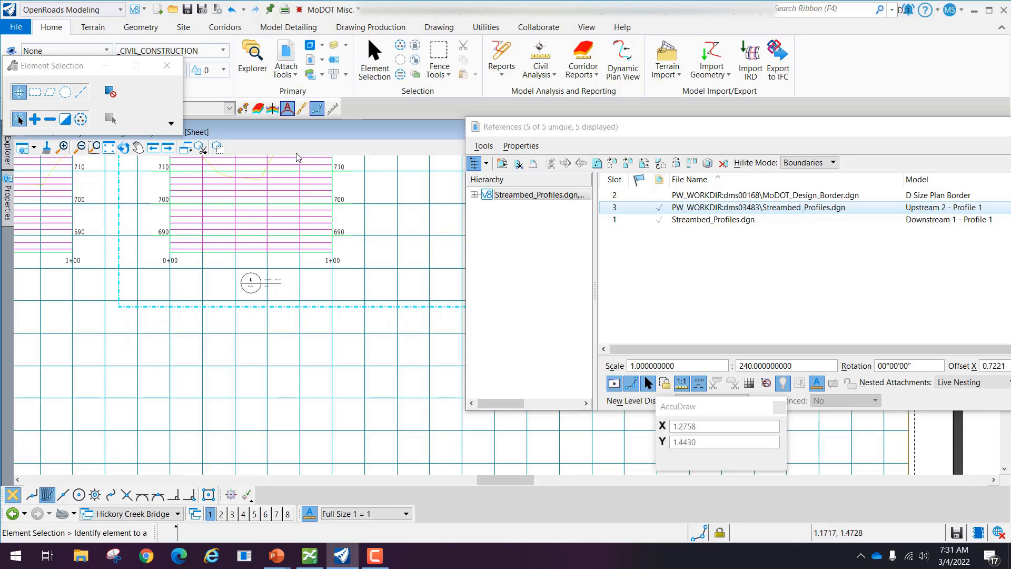
scroll(259, 281, up, 5)
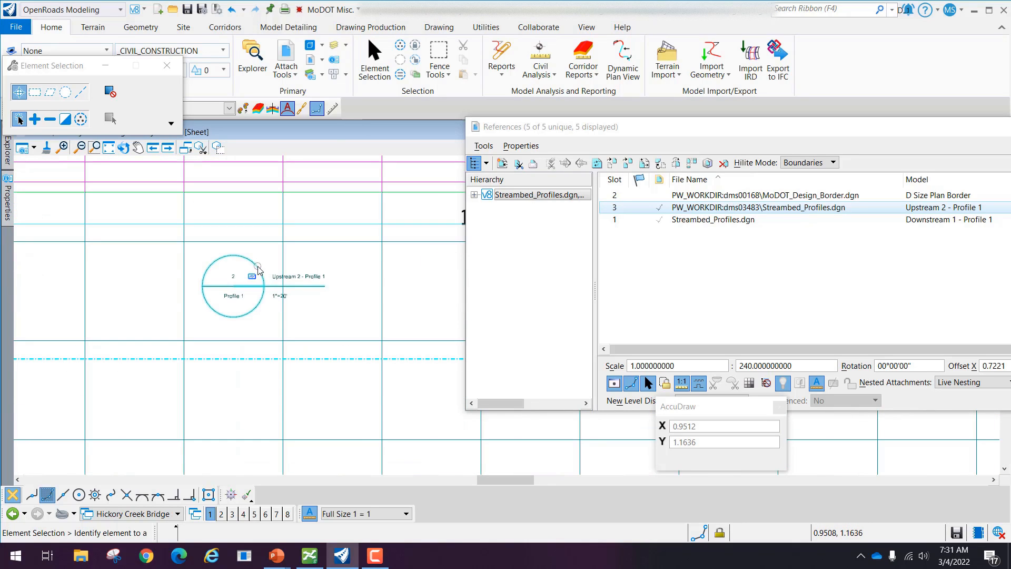
click(260, 269)
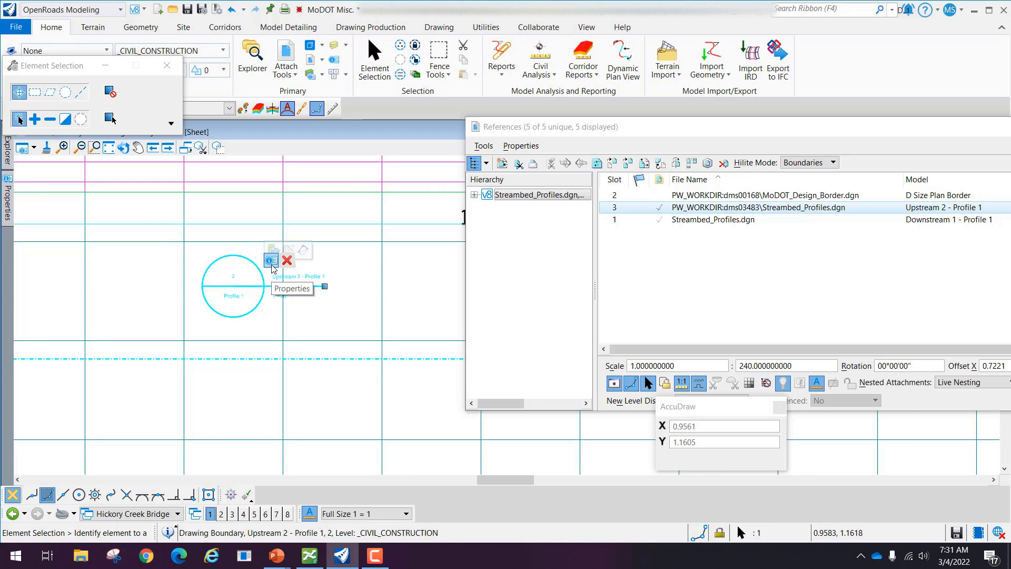
click(271, 262)
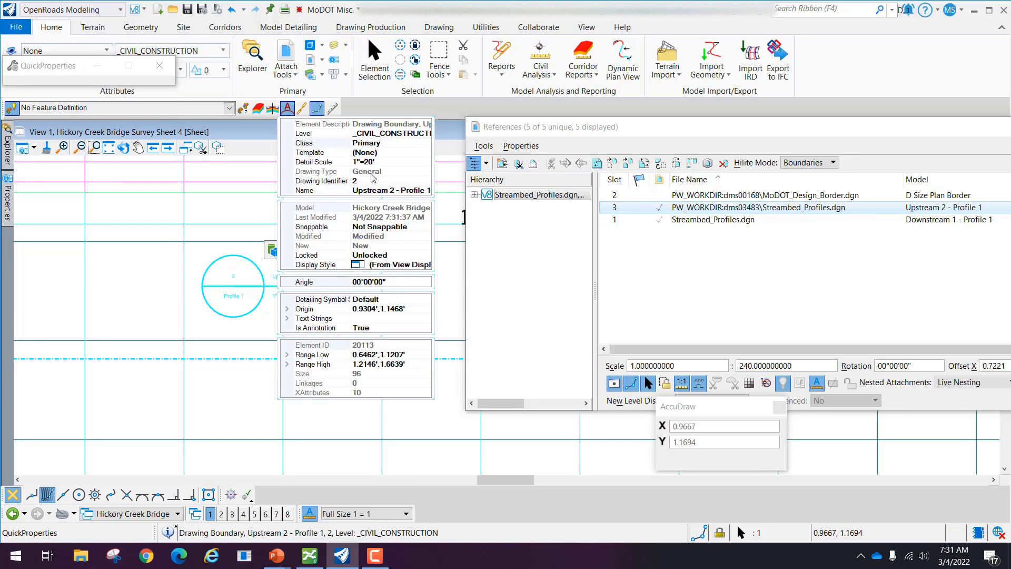
click(382, 145)
click(417, 146)
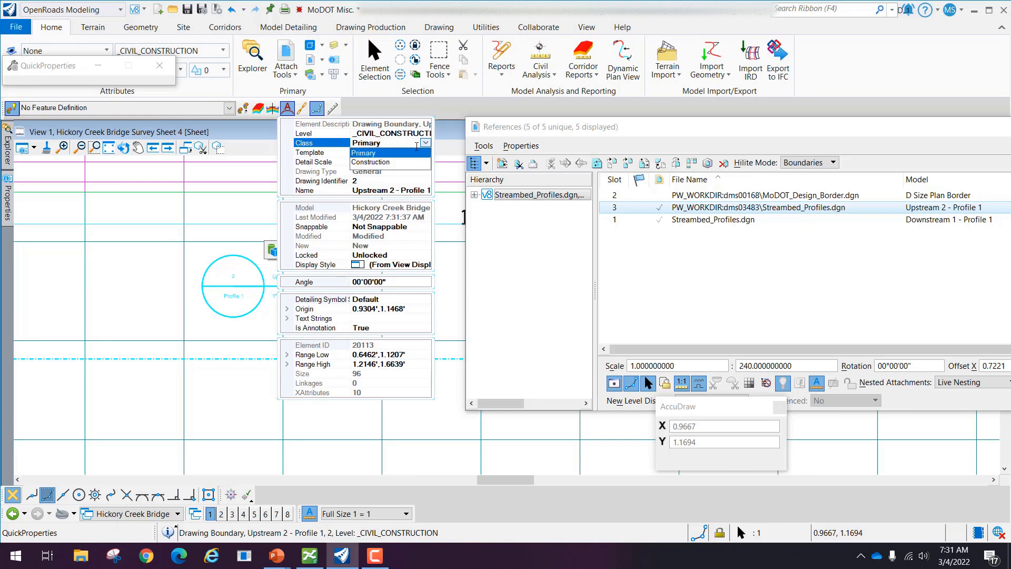
click(391, 162)
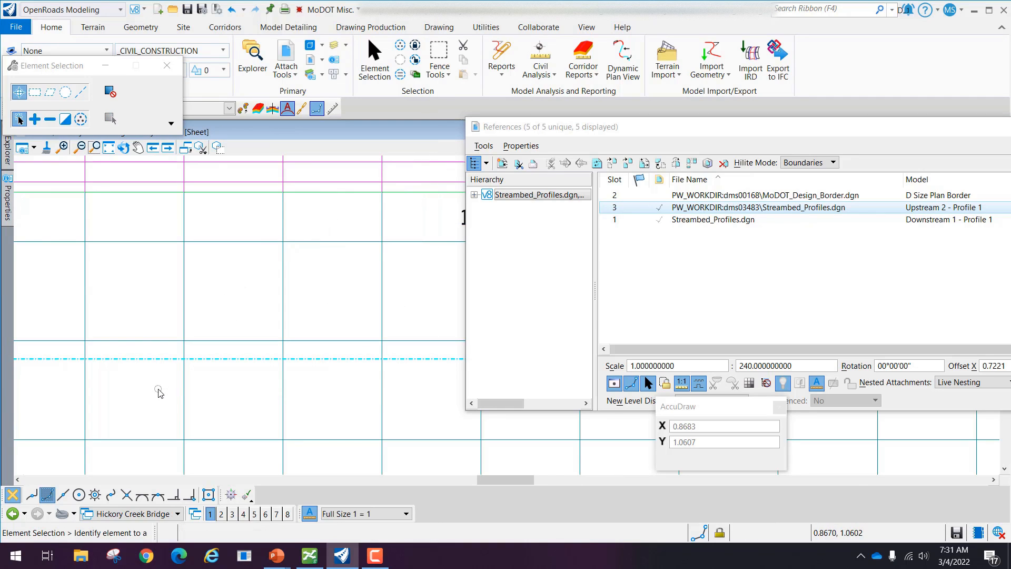
Step: Close the References dialog to clear the view of the sheet
scroll(160, 392, down, 5)
middle_drag(192, 378, 295, 331)
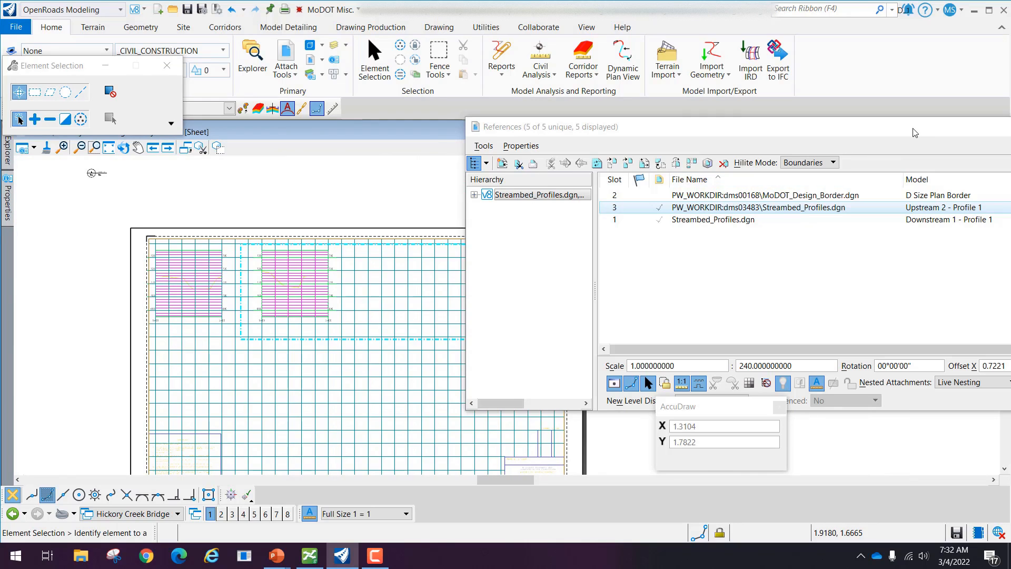
drag(913, 128, 601, 162)
click(971, 160)
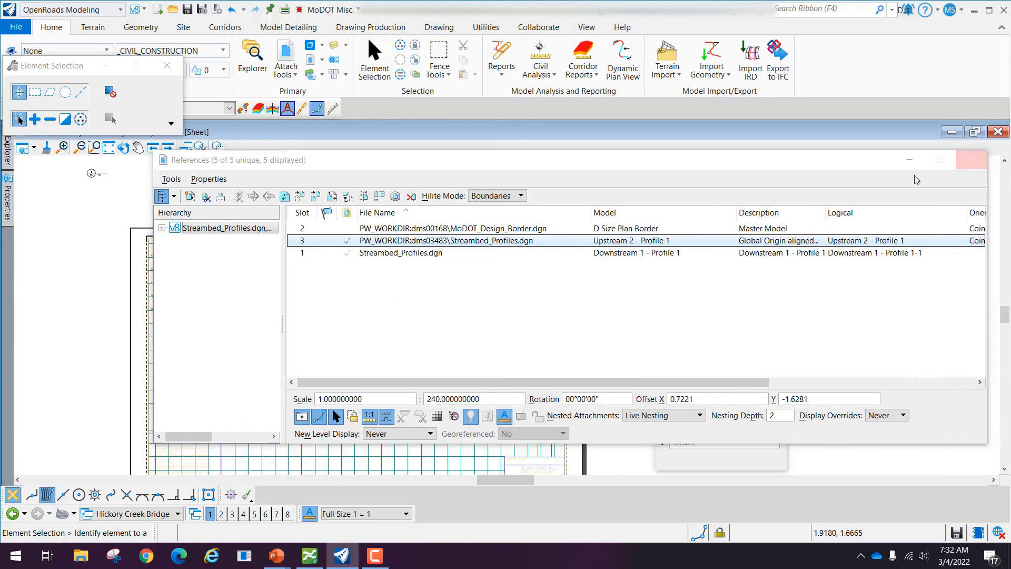
Step: Examine the Report of Bridge Survey title block and the overall layout of the sheet with both profiles
scroll(633, 382, down, 2)
middle_drag(617, 323, 611, 243)
scroll(543, 388, up, 3)
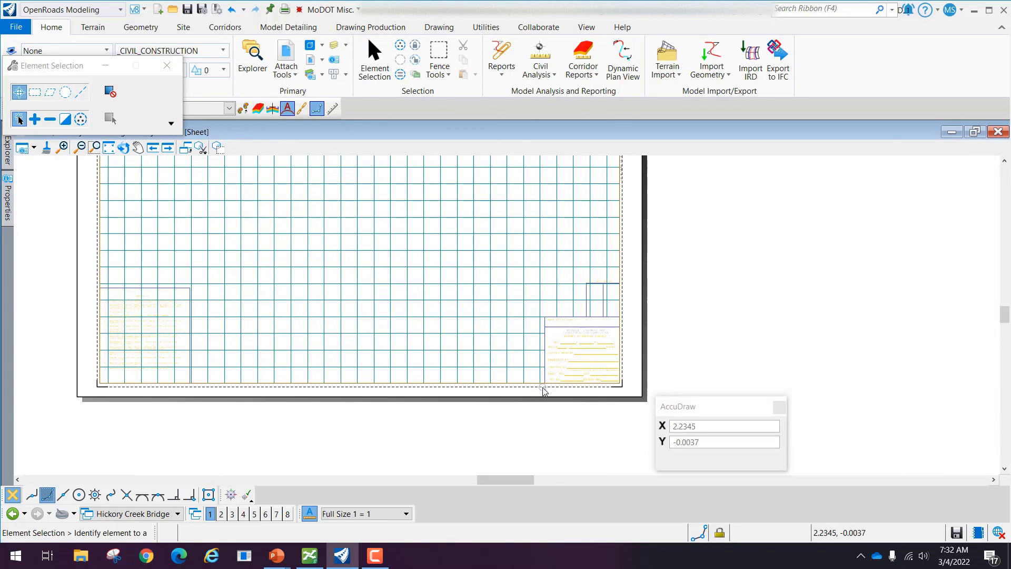
scroll(543, 390, up, 4)
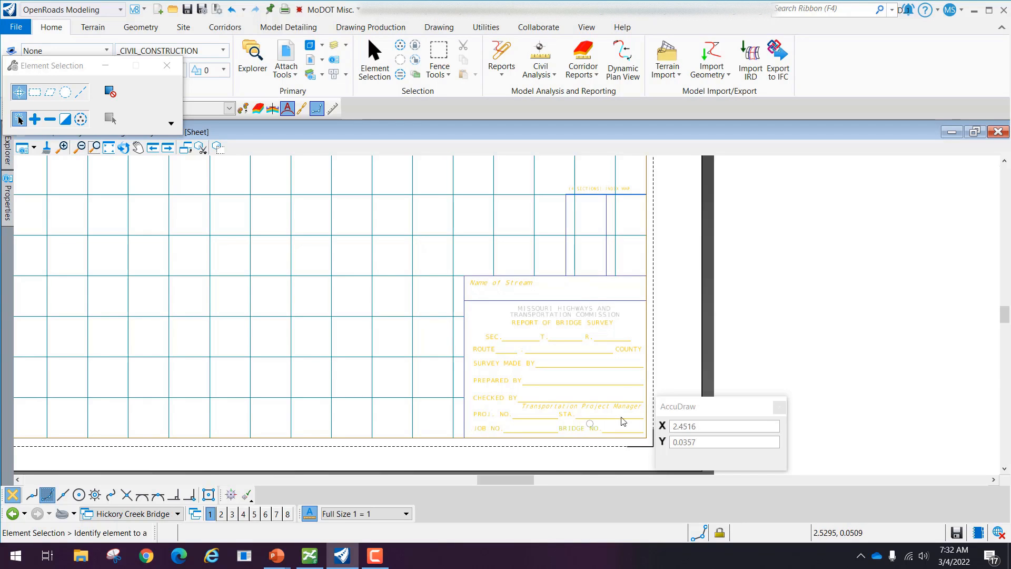
scroll(507, 382, down, 5)
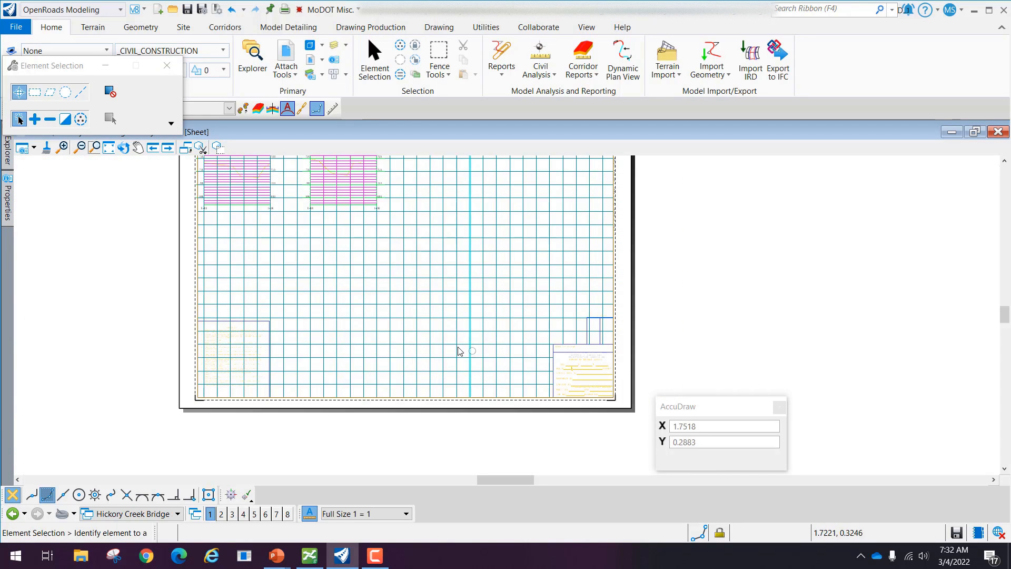
middle_drag(456, 347, 452, 396)
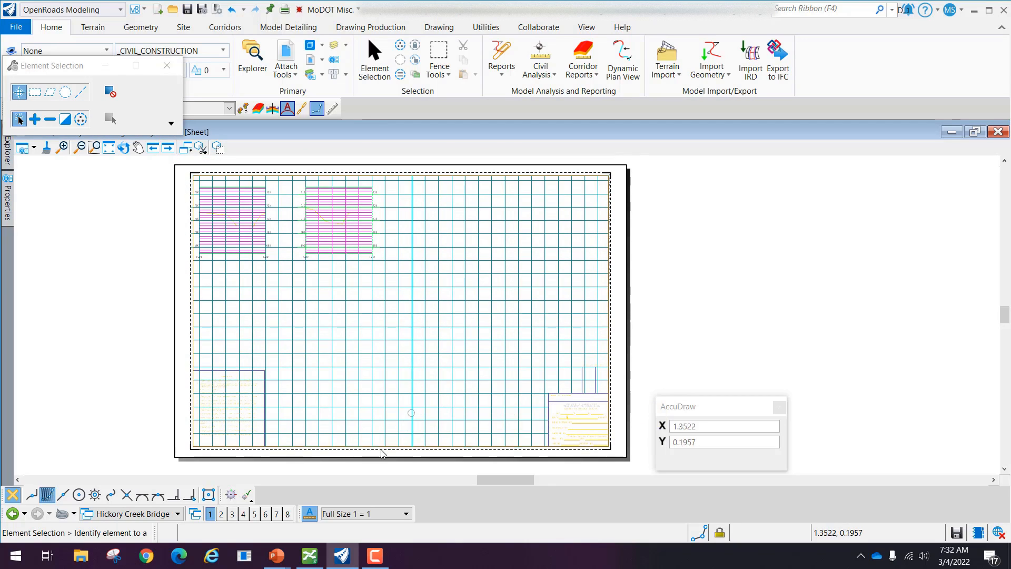